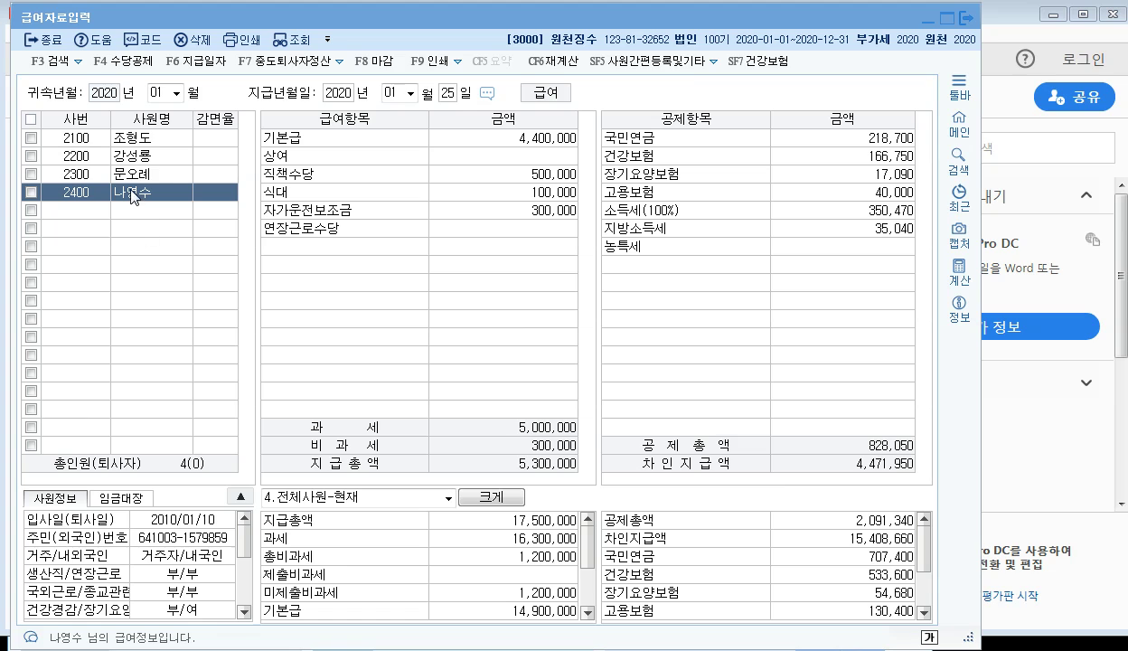
# Step: Set the attribution month (귀속년월) of the payroll entry to 02, 2020
pyautogui.click(177, 93)
pyautogui.click(166, 124)
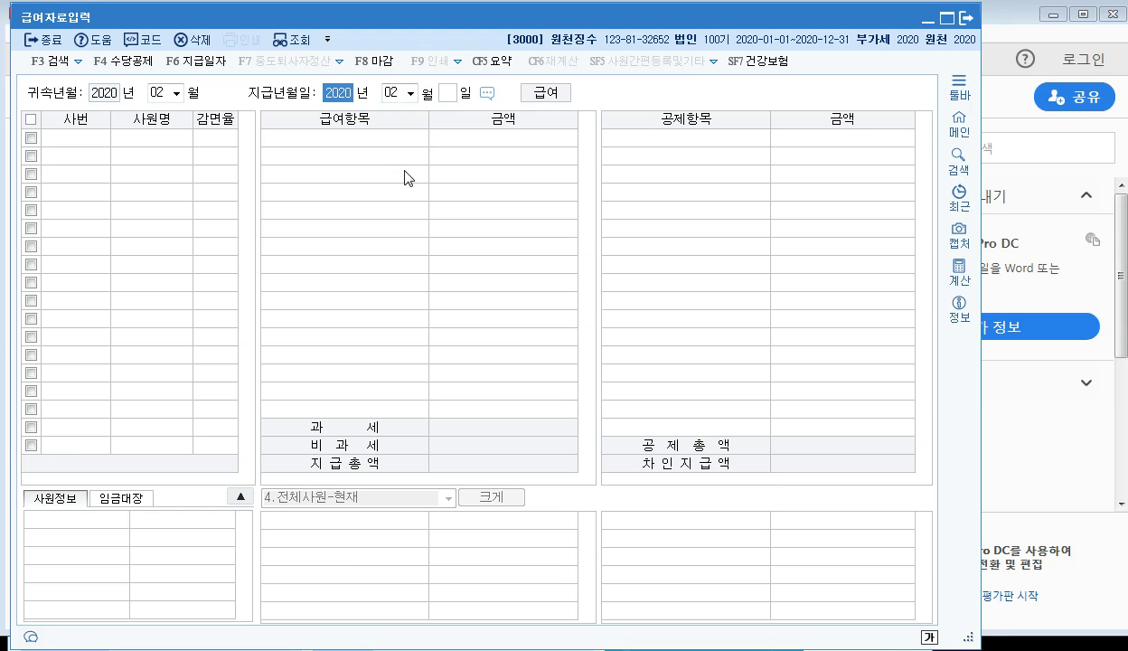
pyautogui.press('Return')
pyautogui.press('Return')
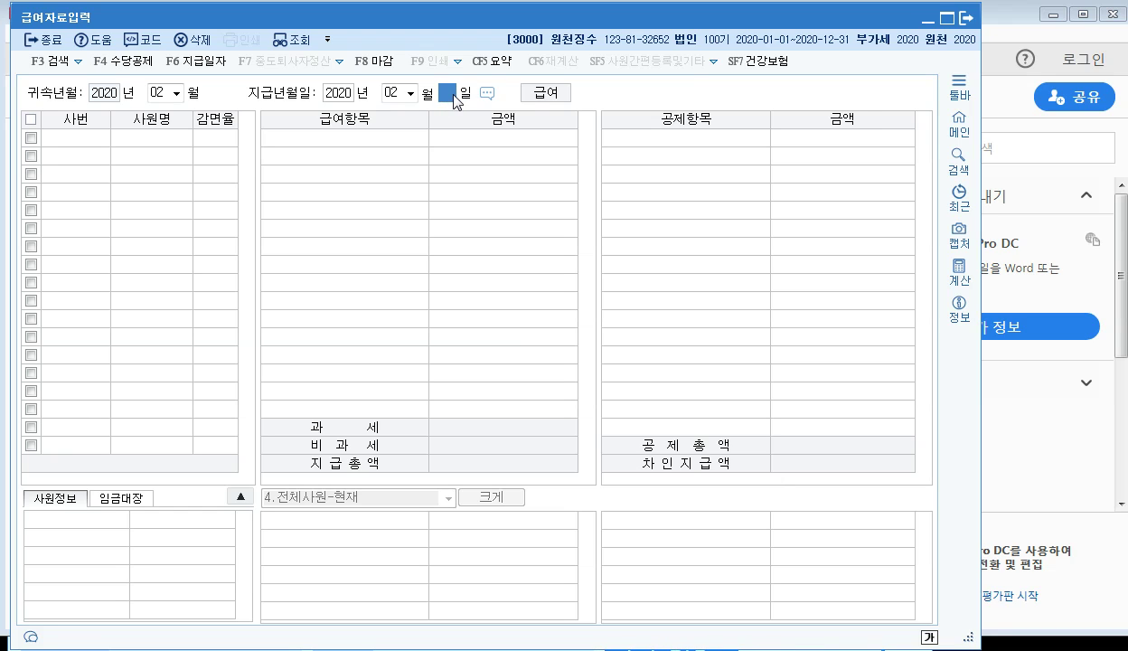
# Step: Copy the January 2020 payroll to attribution month 02 with payment date 2020-02-25, including the wage ledger, and load the copied data
pyautogui.click(194, 64)
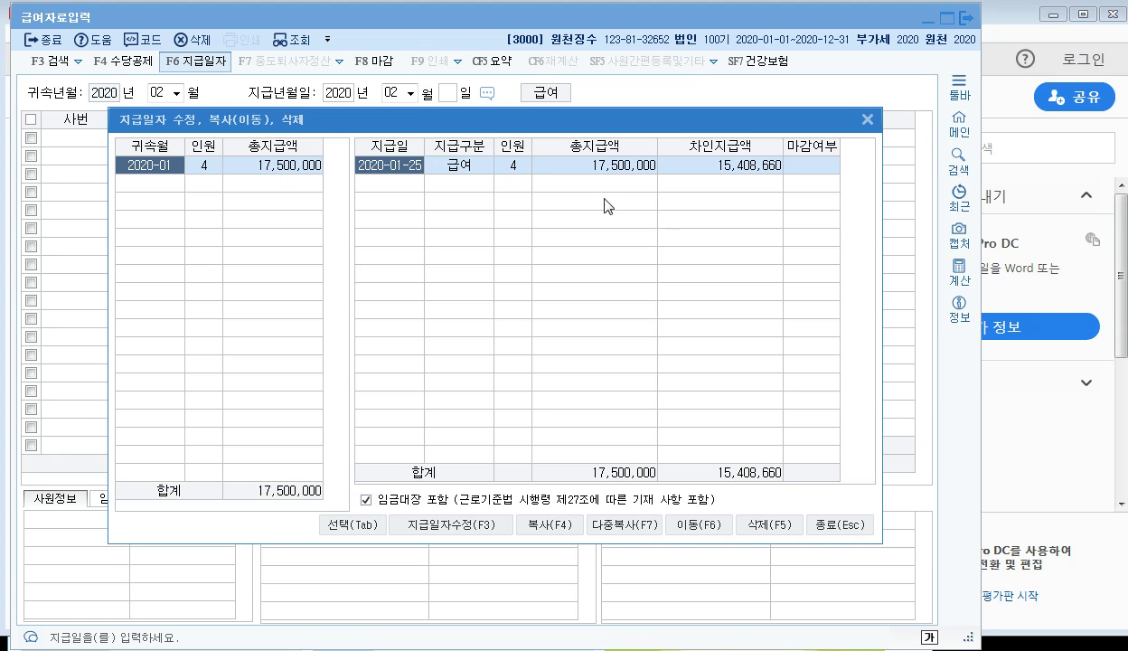
pyautogui.moveTo(433, 123); pyautogui.dragTo(484, 194)
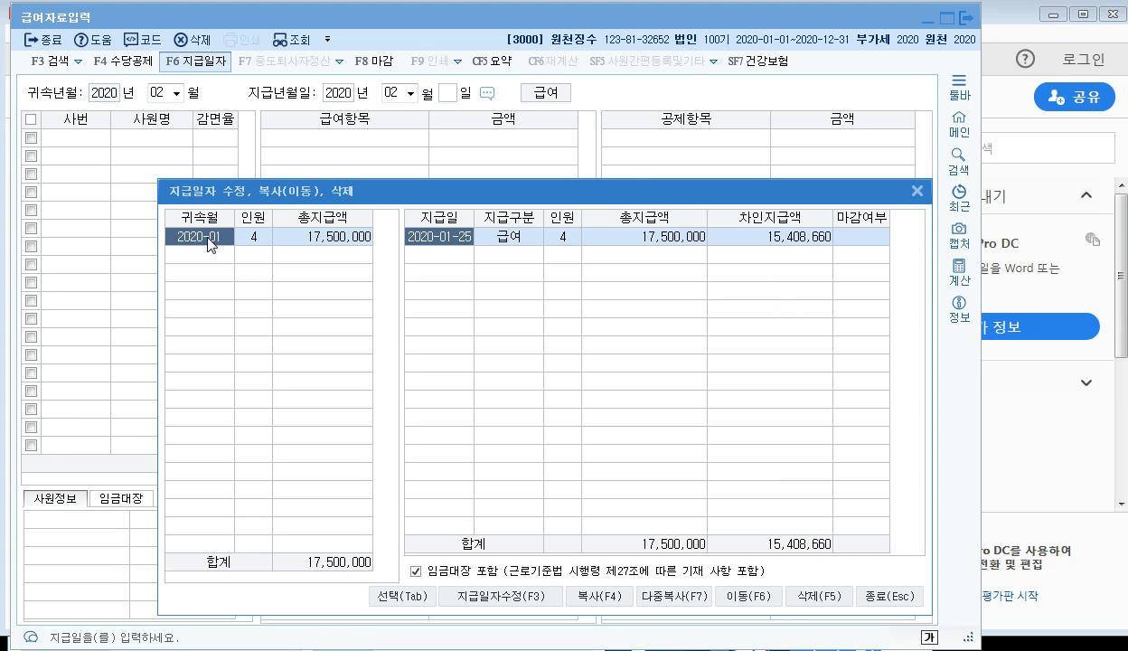
pyautogui.click(609, 597)
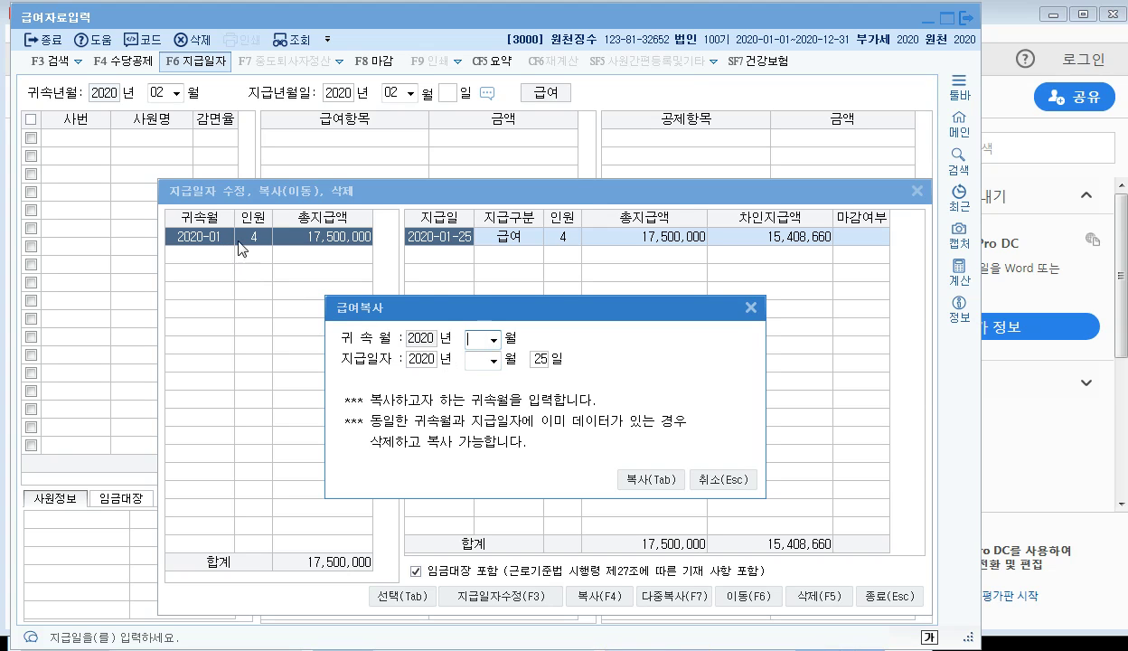
pyautogui.click(493, 340)
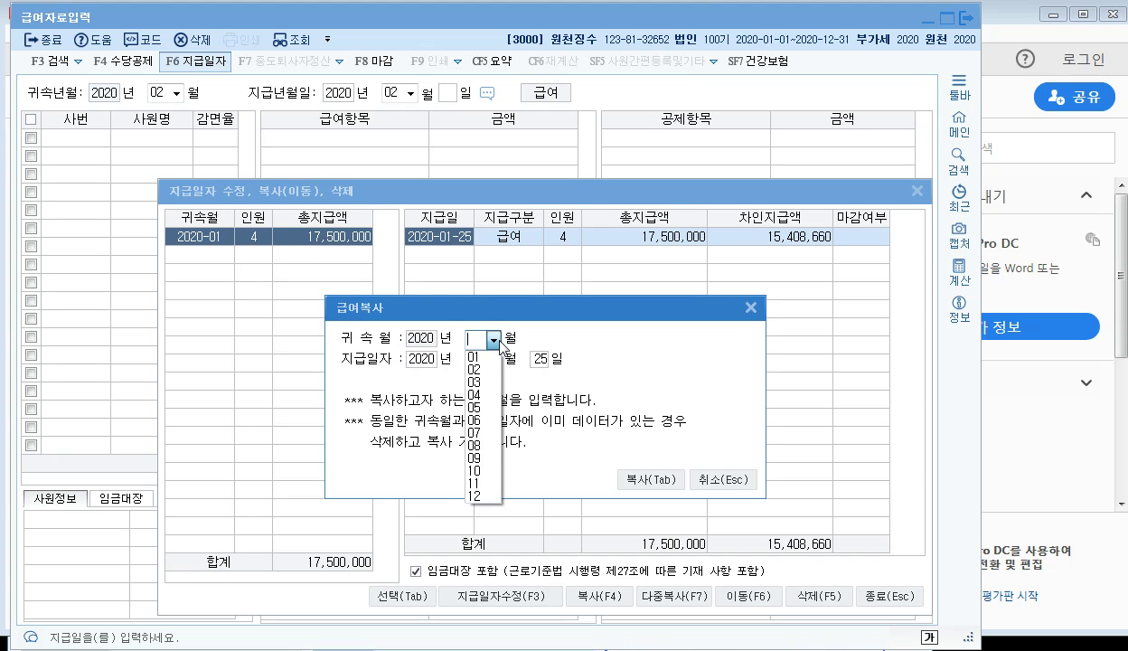
pyautogui.click(483, 370)
pyautogui.click(492, 359)
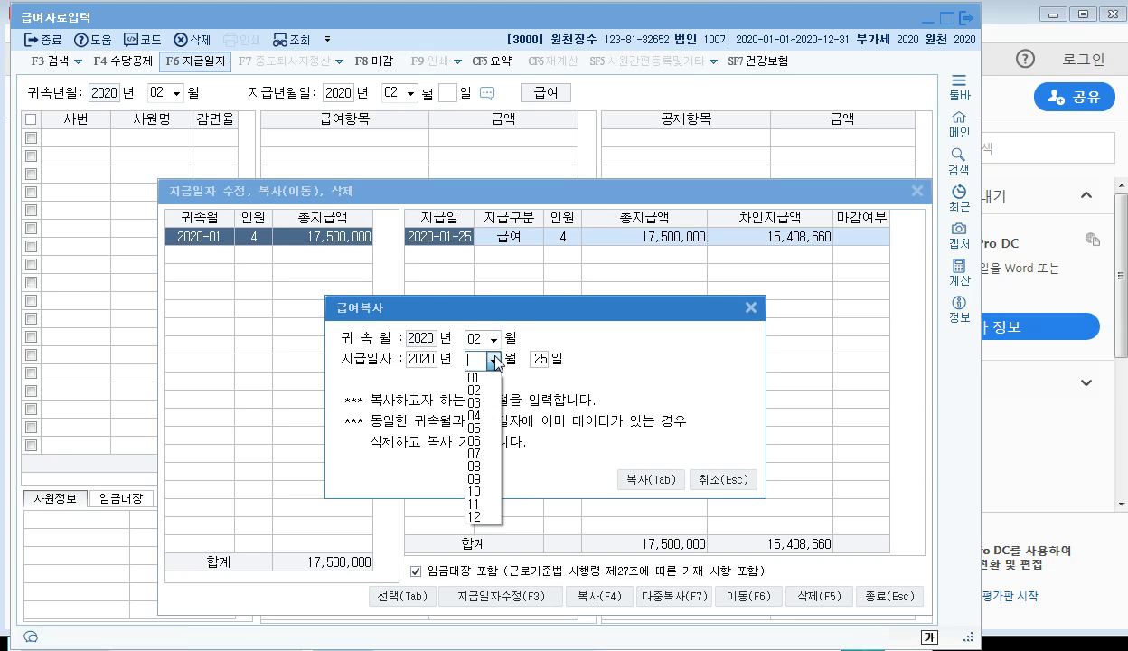
pyautogui.click(485, 391)
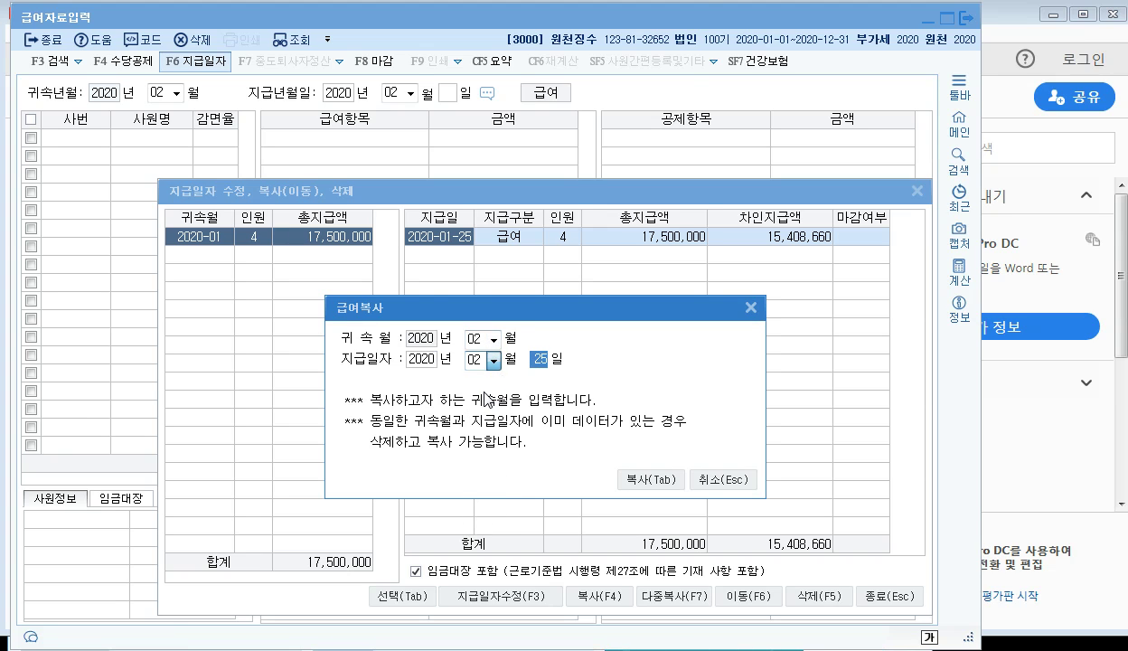
pyautogui.click(657, 479)
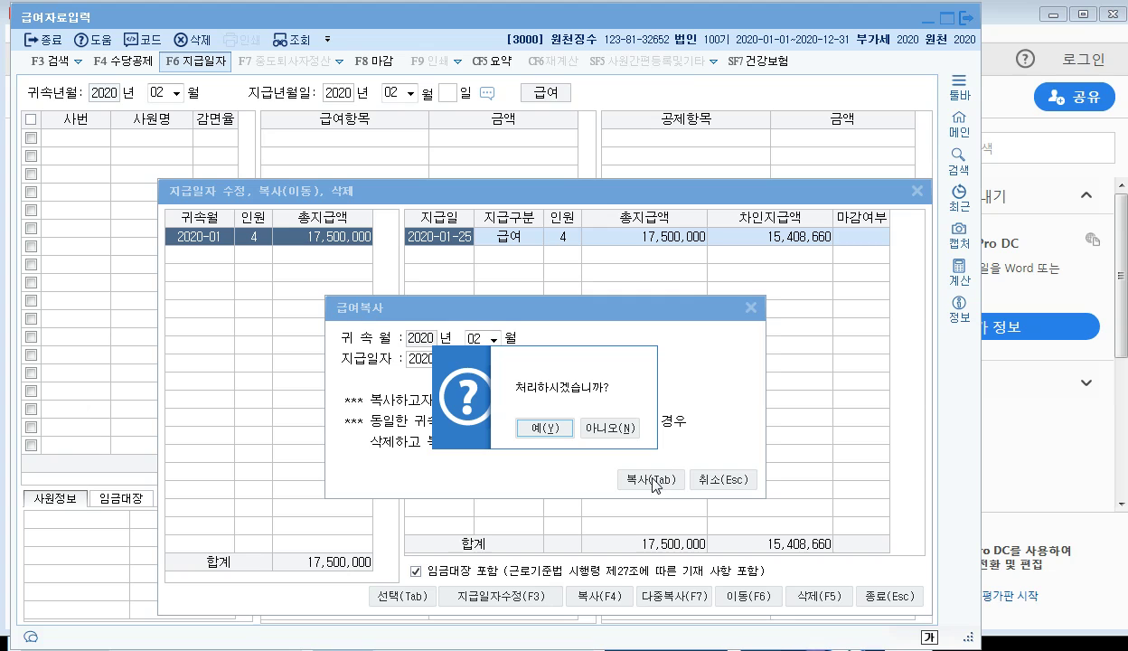
pyautogui.click(545, 428)
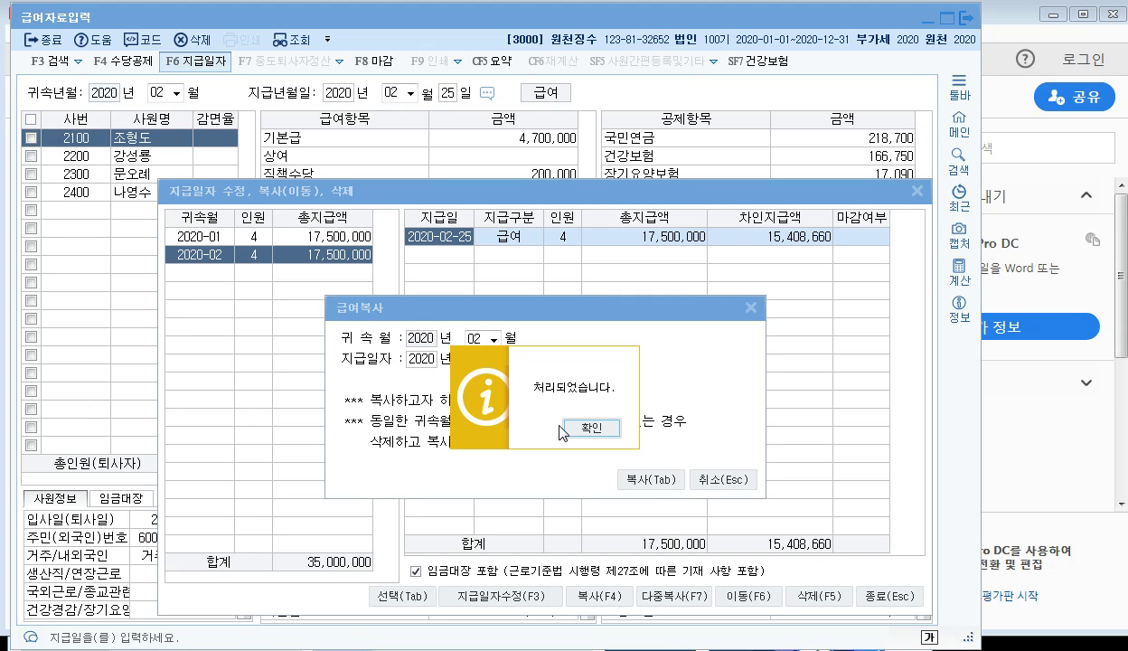
pyautogui.click(598, 425)
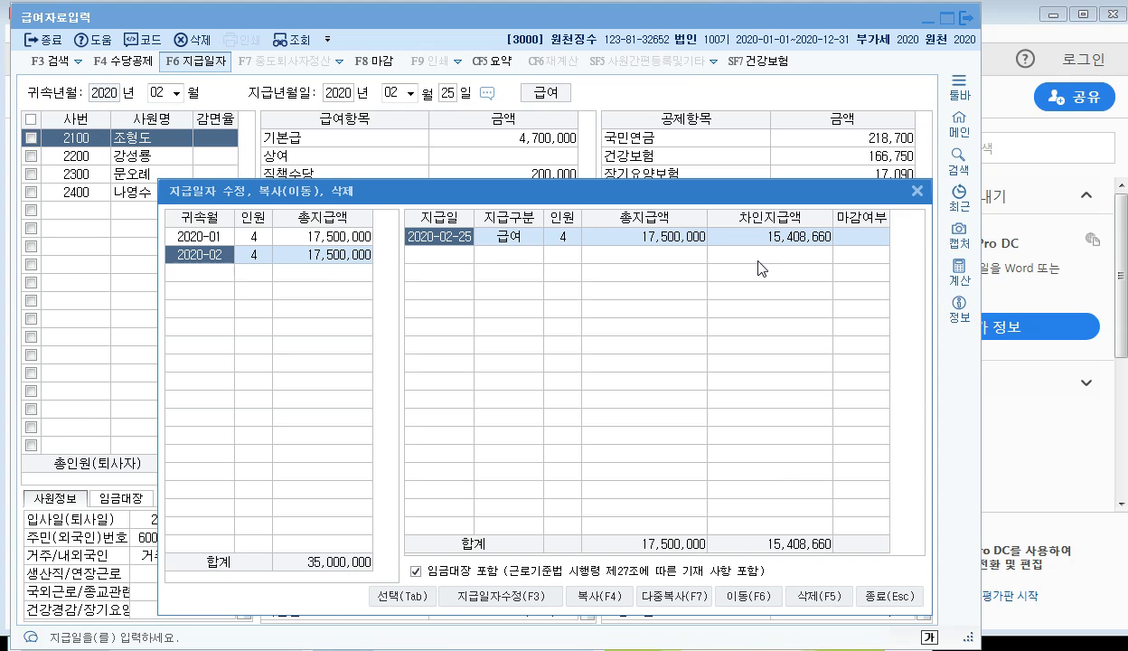
pyautogui.click(866, 595)
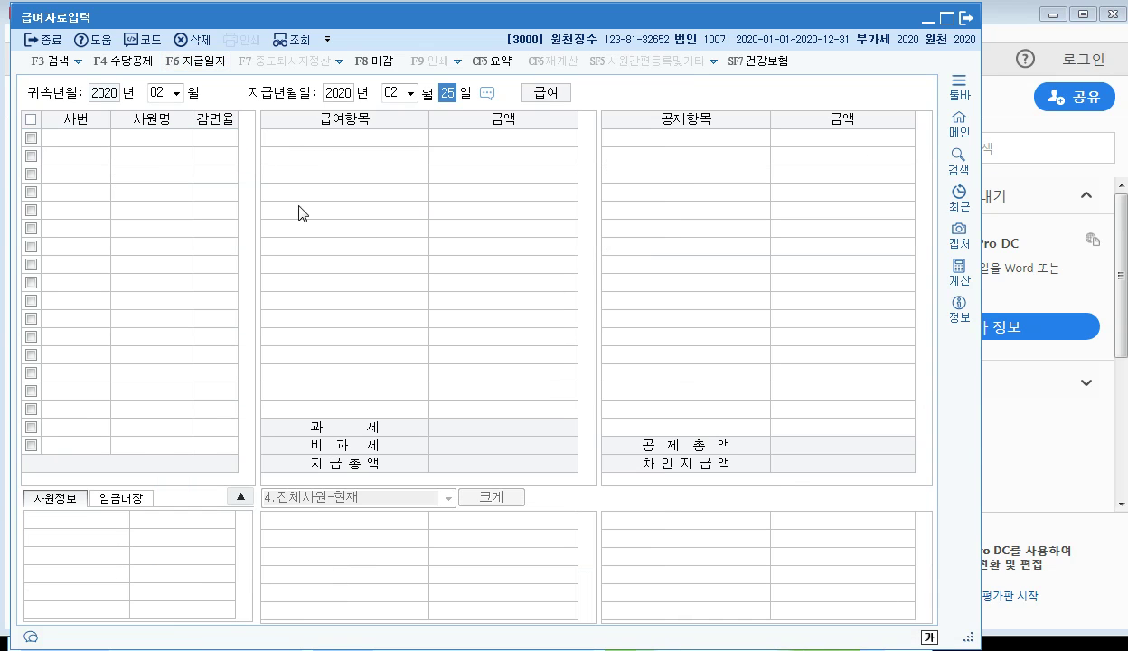
pyautogui.press('Return')
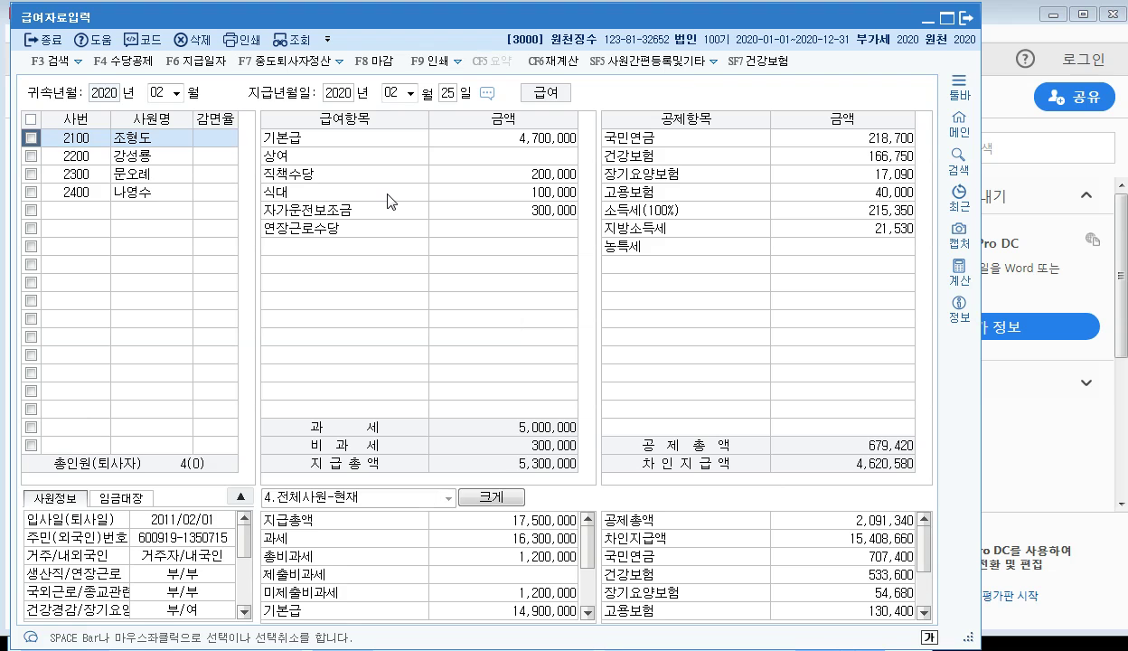
# Step: Review the copied February pay items and deductions of each of the four employees
pyautogui.click(144, 159)
pyautogui.click(136, 177)
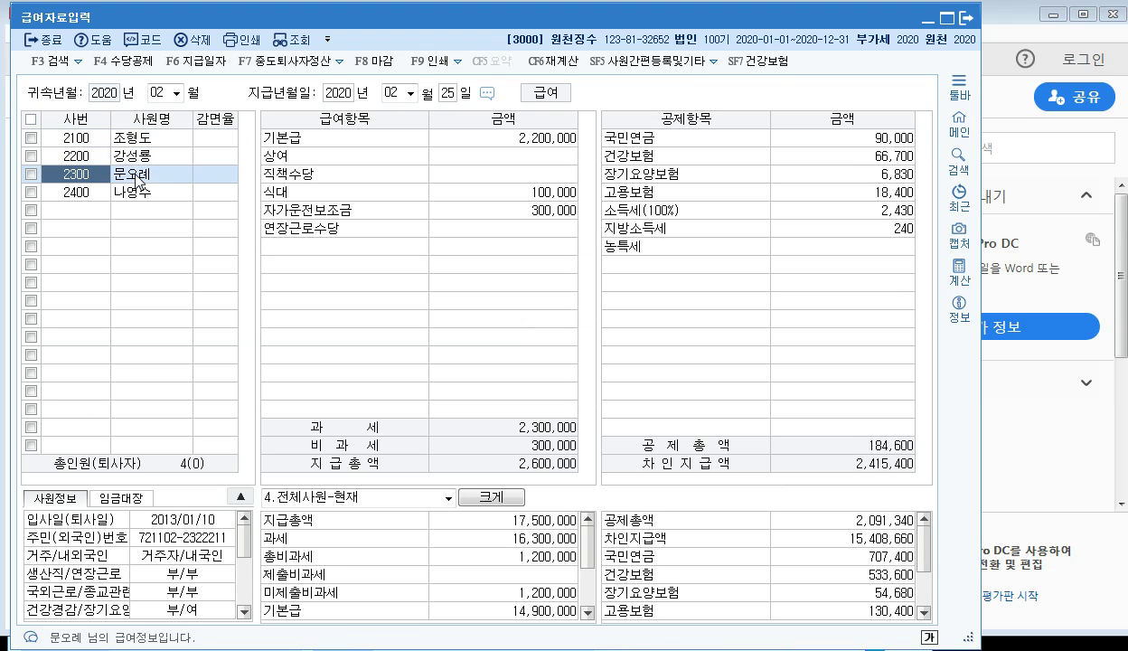
pyautogui.click(132, 194)
pyautogui.click(130, 177)
pyautogui.click(129, 160)
pyautogui.click(134, 139)
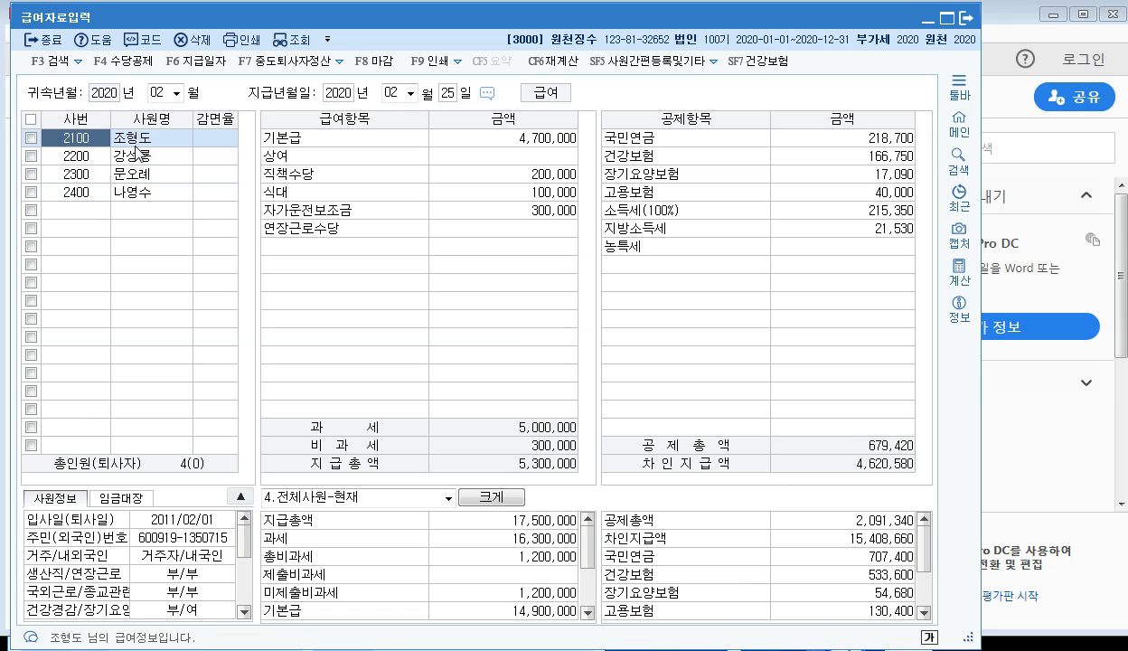
pyautogui.click(70, 159)
pyautogui.click(73, 175)
pyautogui.click(72, 157)
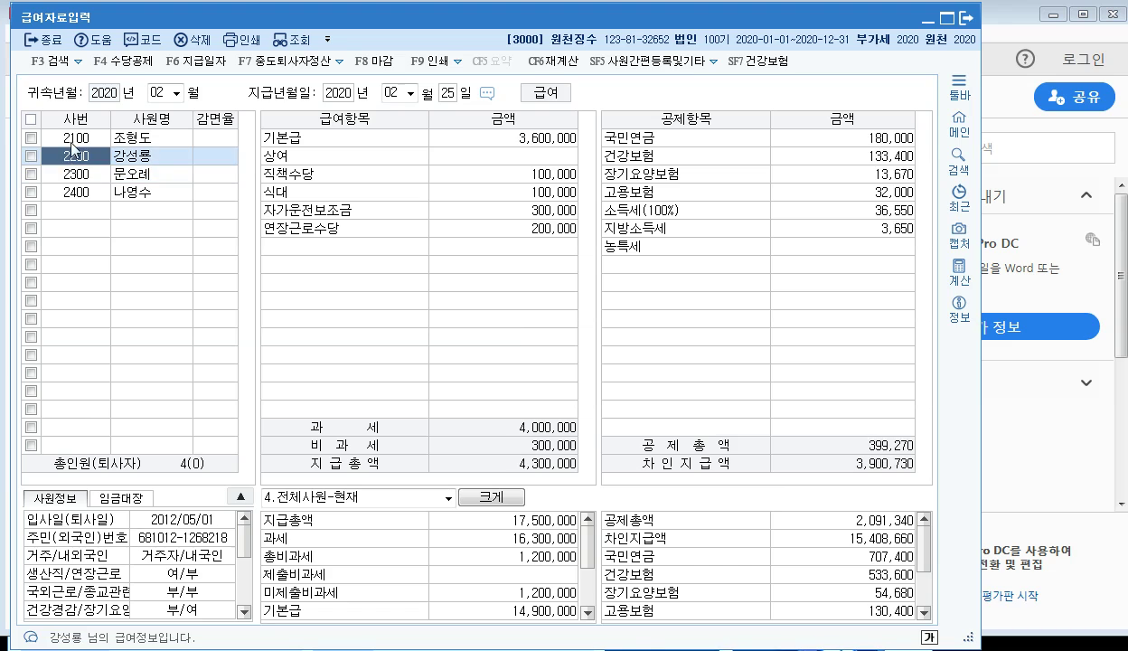
# Step: Enter a bonus (상여) of 4,700,000 for the first employee in the February payroll and accept the remaining pay and deduction items
pyautogui.click(74, 140)
pyautogui.click(472, 156)
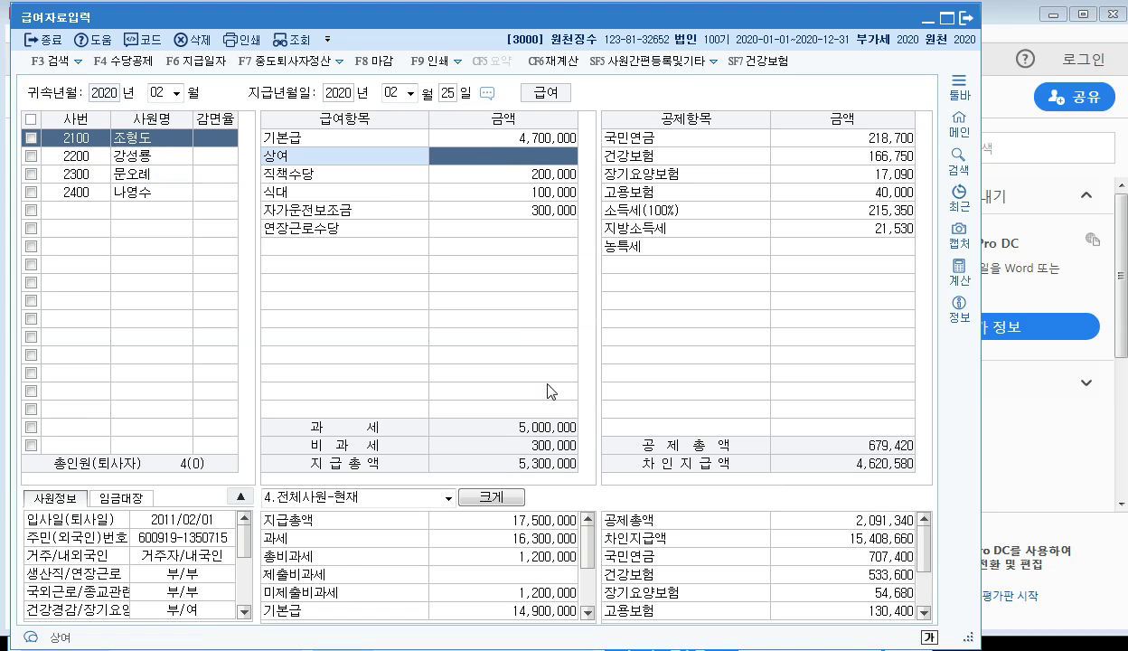
pyautogui.write('4,700')
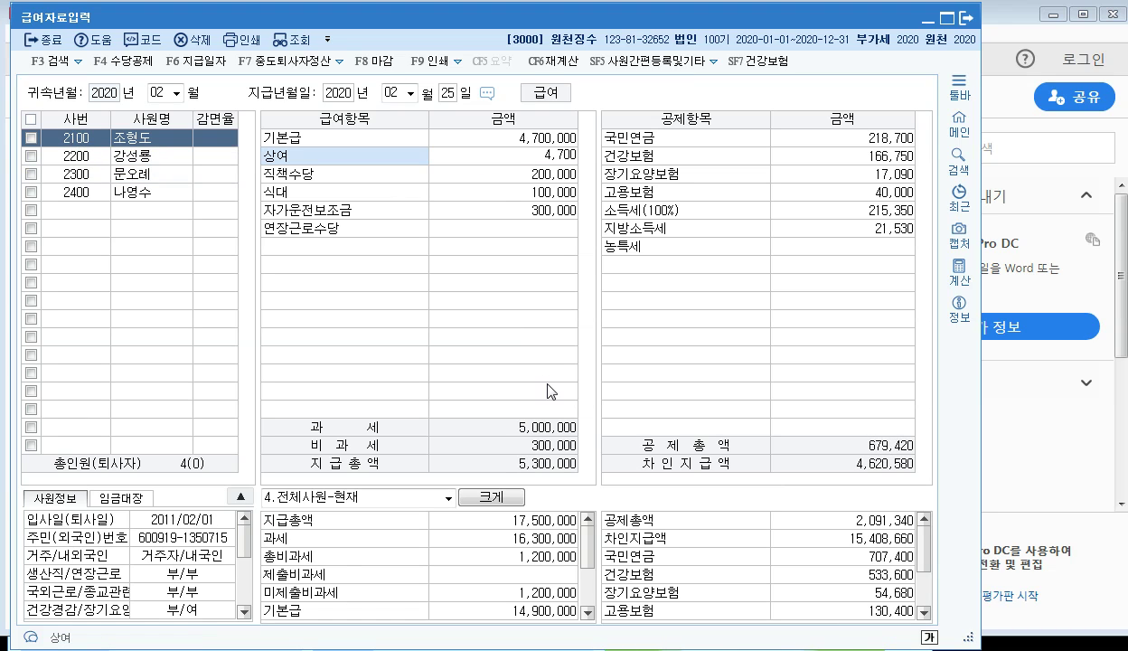
pyautogui.write(',000')
pyautogui.press('Return')
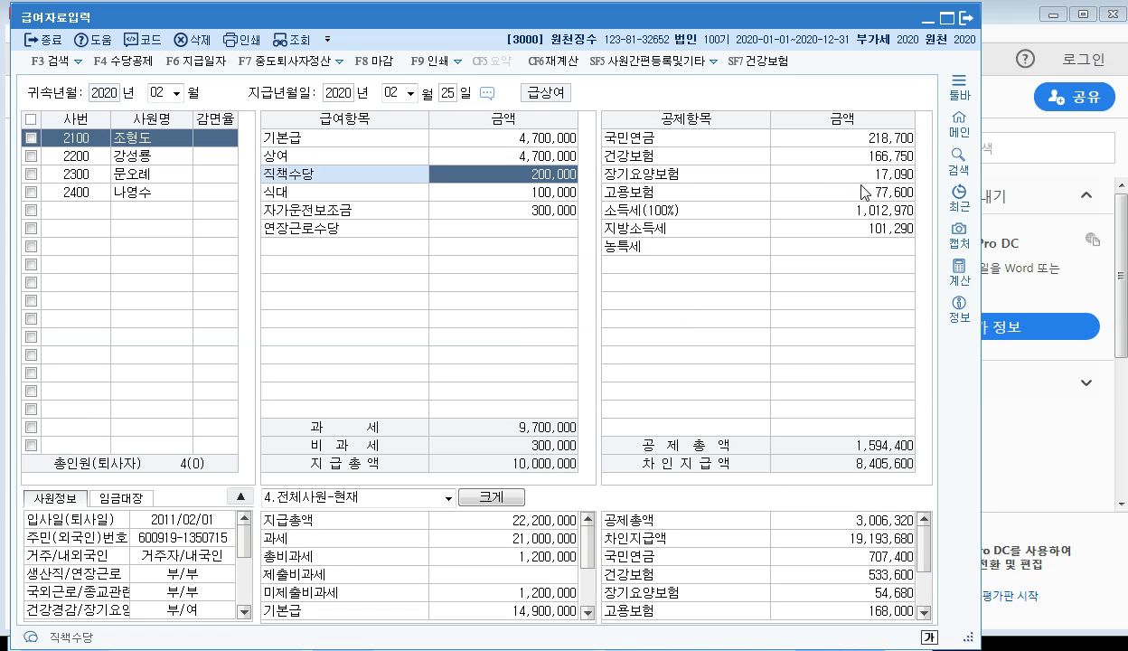
pyautogui.press('Return')
pyautogui.press('Return')
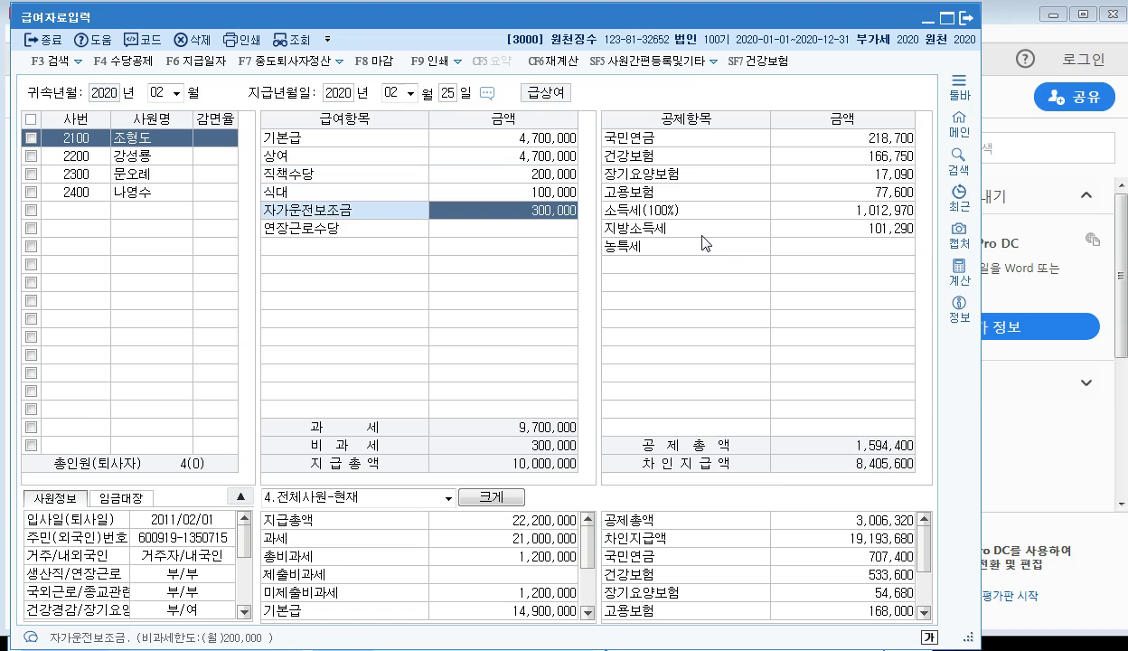
pyautogui.press('Return')
pyautogui.press('Return')
pyautogui.press('Return')
pyautogui.press('Return')
pyautogui.press('Return')
pyautogui.press('Return')
pyautogui.press('Return')
pyautogui.press('Return')
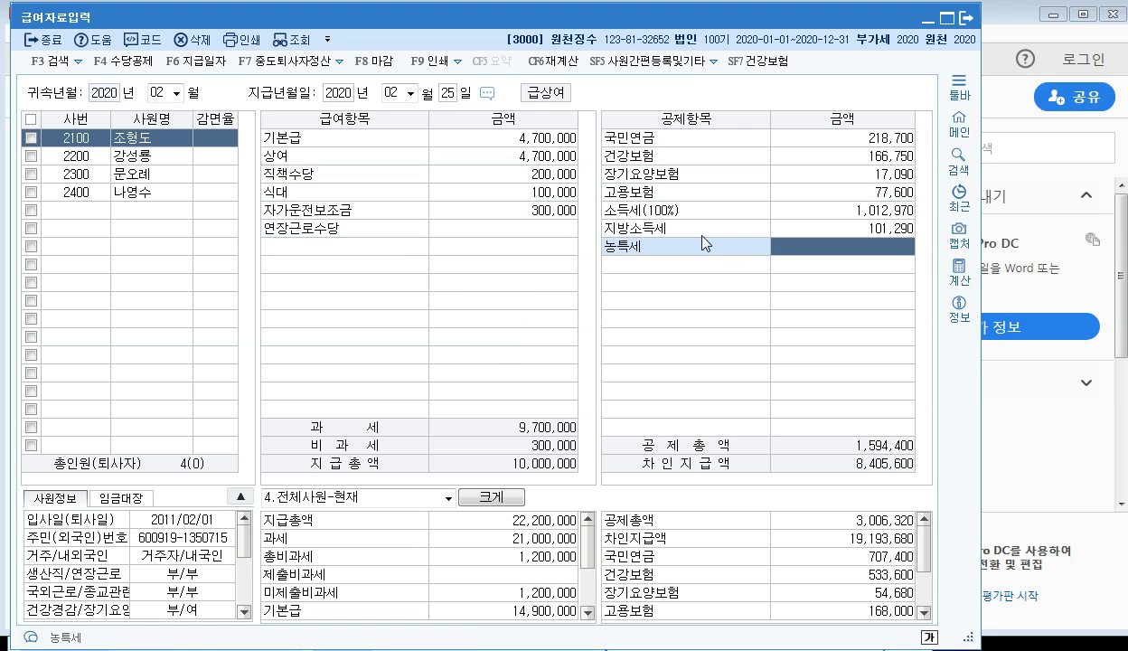
pyautogui.press('Return')
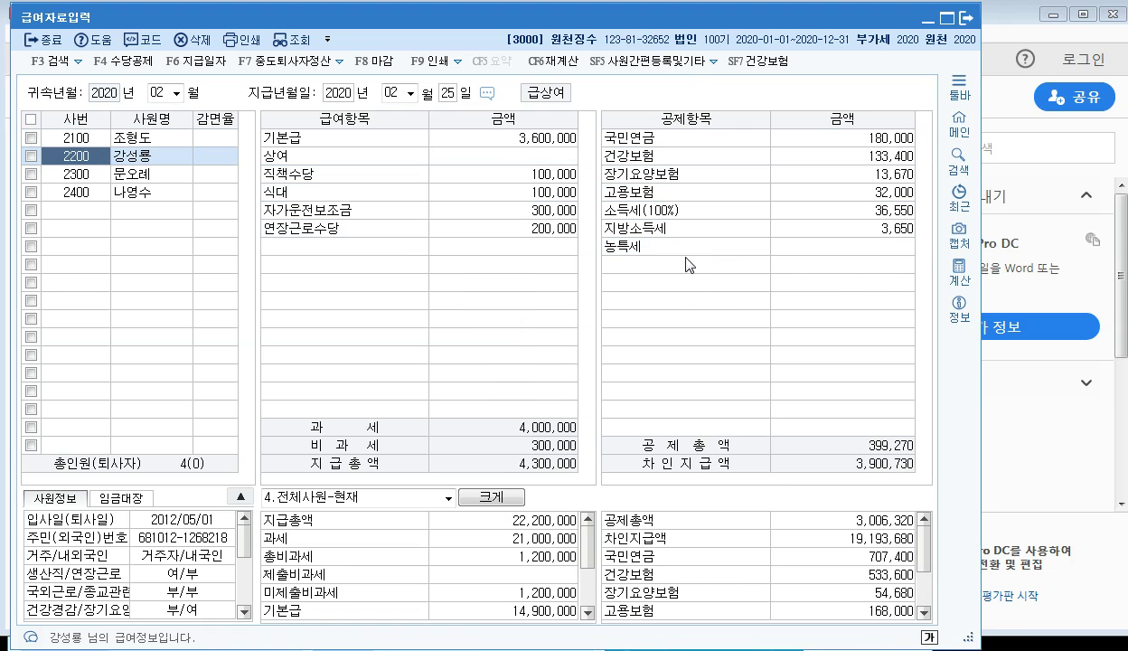
# Step: Enter a bonus (상여) of 3,600,000 for the second employee and accept the remaining pay and deduction items
pyautogui.press('Return')
pyautogui.press('Return')
pyautogui.write('36')
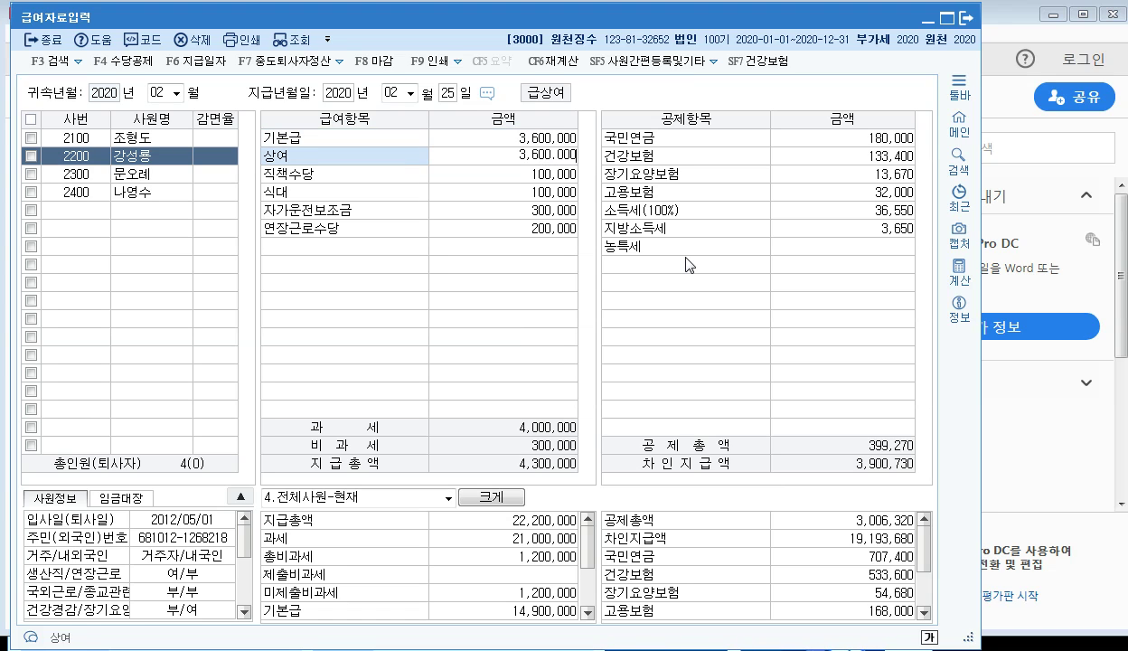
pyautogui.press('Return')
pyautogui.press('Return')
pyautogui.press('Return')
pyautogui.press('Return')
pyautogui.press('Return')
pyautogui.press('Return')
pyautogui.press('Return')
pyautogui.press('Return')
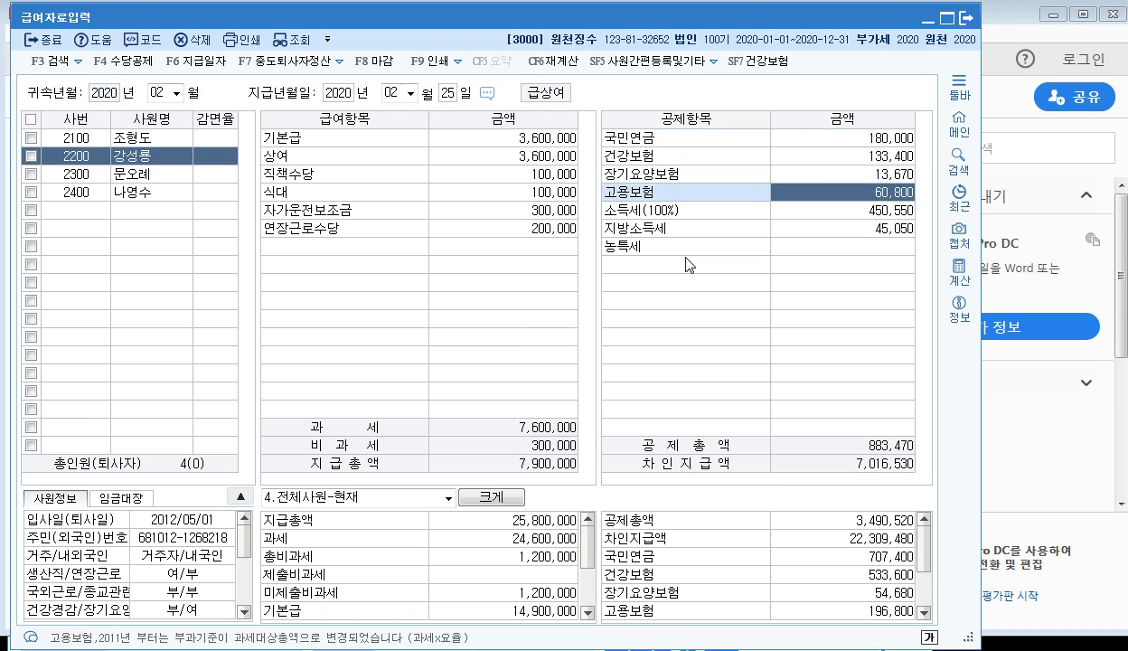
pyautogui.press('Return')
pyautogui.press('Return')
pyautogui.press('Return')
pyautogui.press('Return')
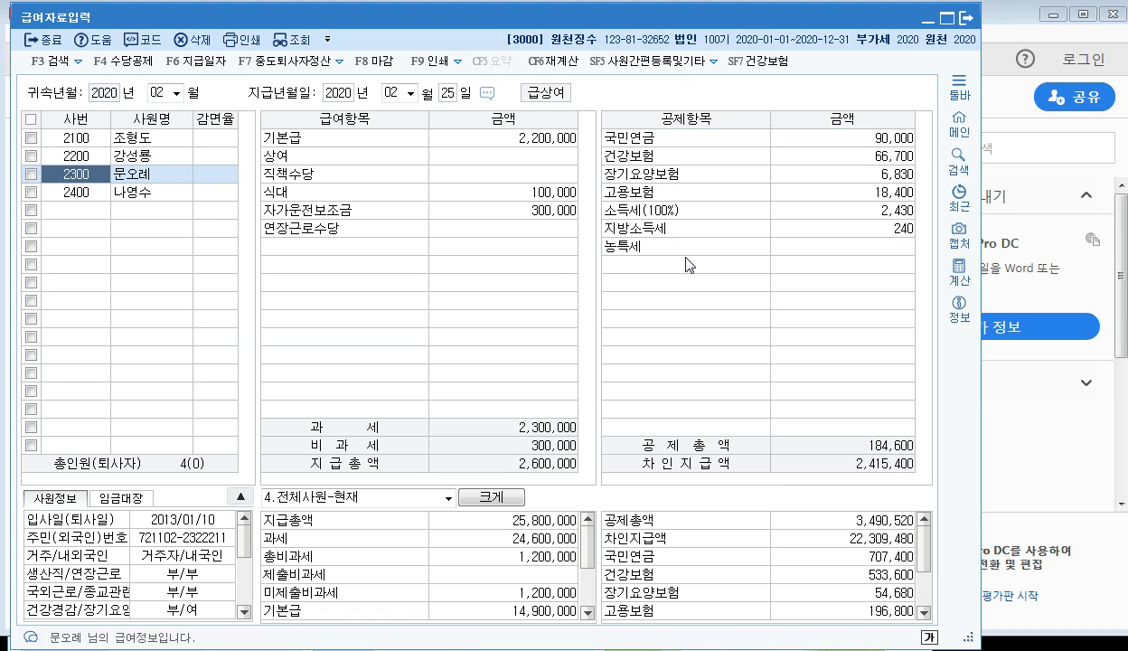
# Step: Enter a bonus (상여) of 2,200,000 for the third employee and accept the remaining pay and deduction items
pyautogui.press('Return')
pyautogui.press('Return')
pyautogui.write('2,20')
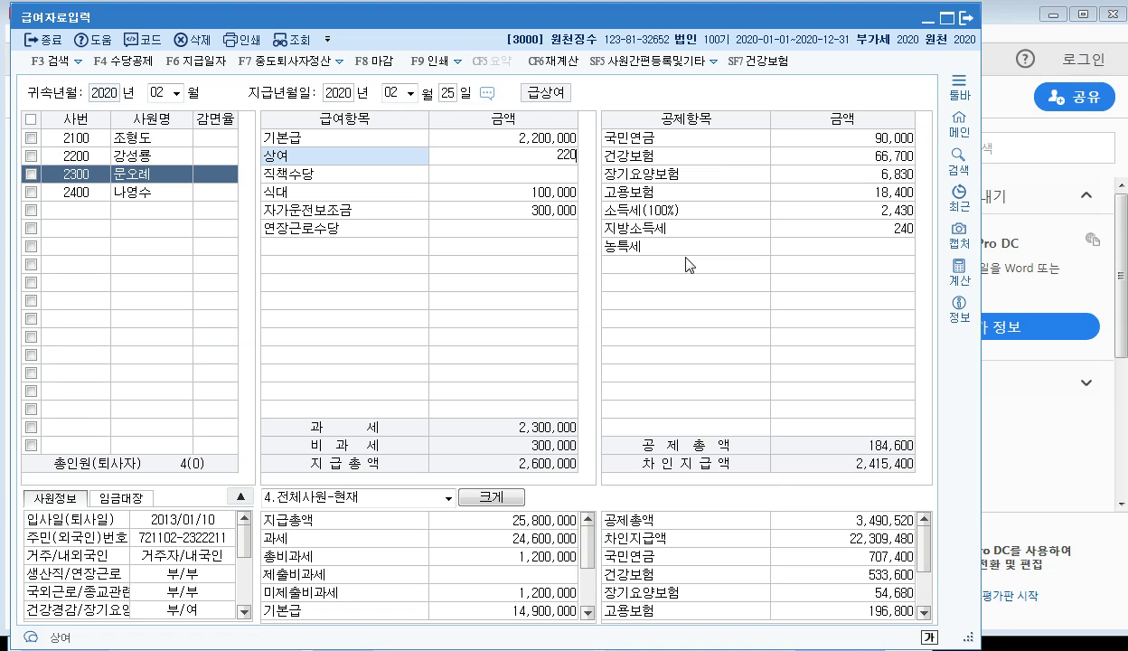
pyautogui.write('0,000')
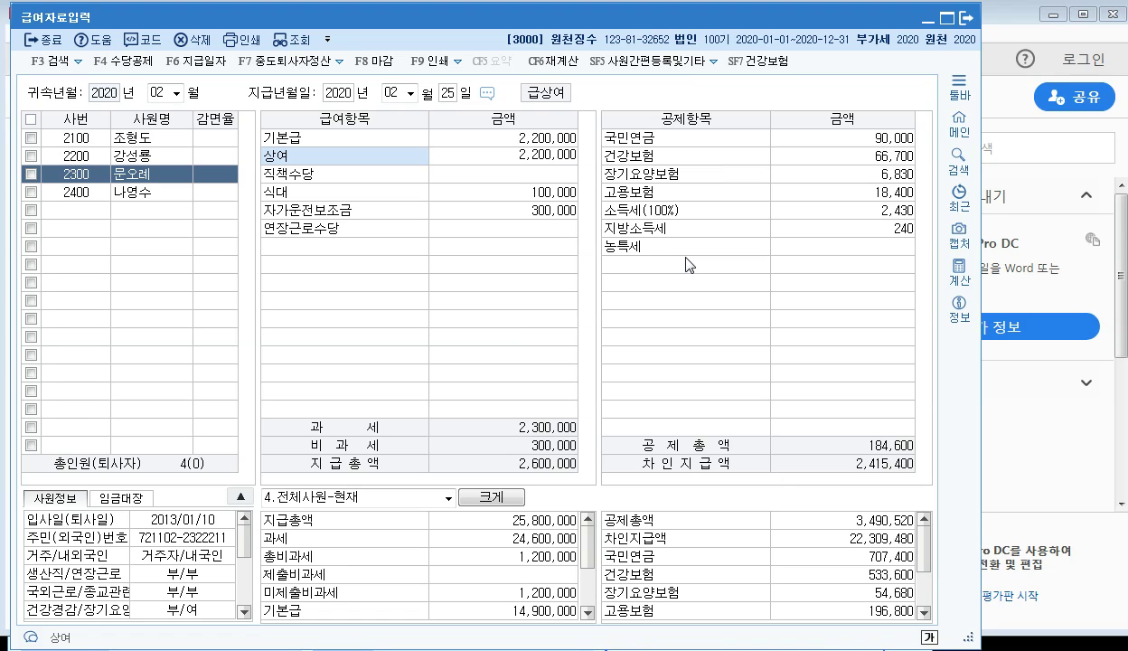
pyautogui.press('Return')
pyautogui.press('Return')
pyautogui.press('Return')
pyautogui.press('Return')
pyautogui.press('Return')
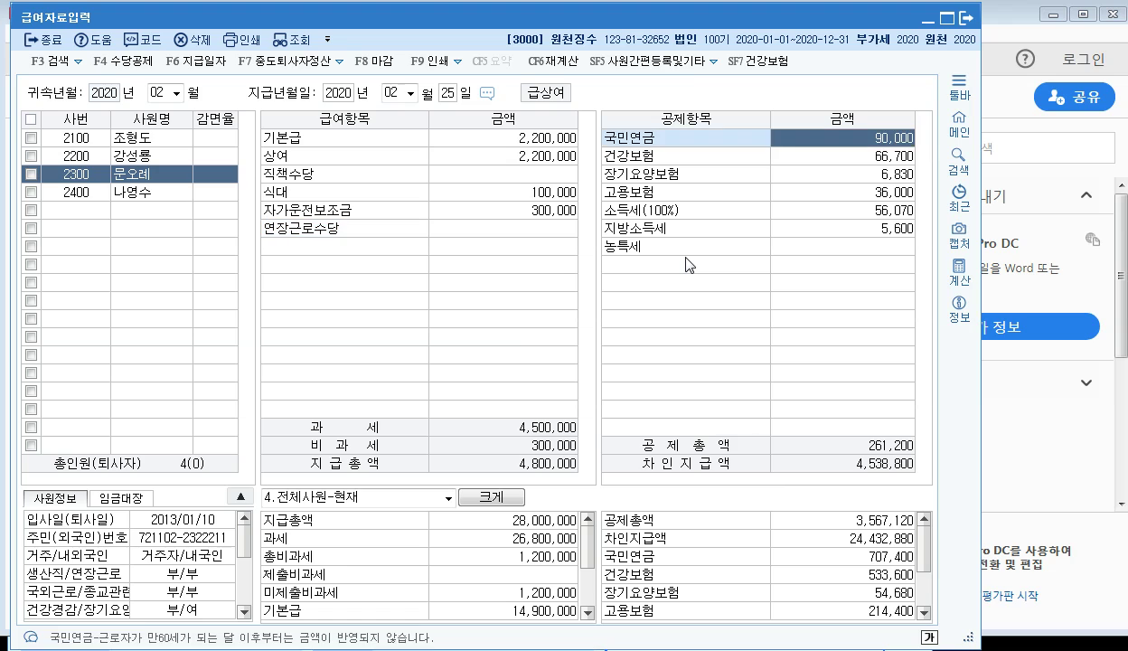
pyautogui.press('Return')
pyautogui.press('Return')
pyautogui.press('Return')
pyautogui.press('Return')
pyautogui.press('Return')
pyautogui.press('Return')
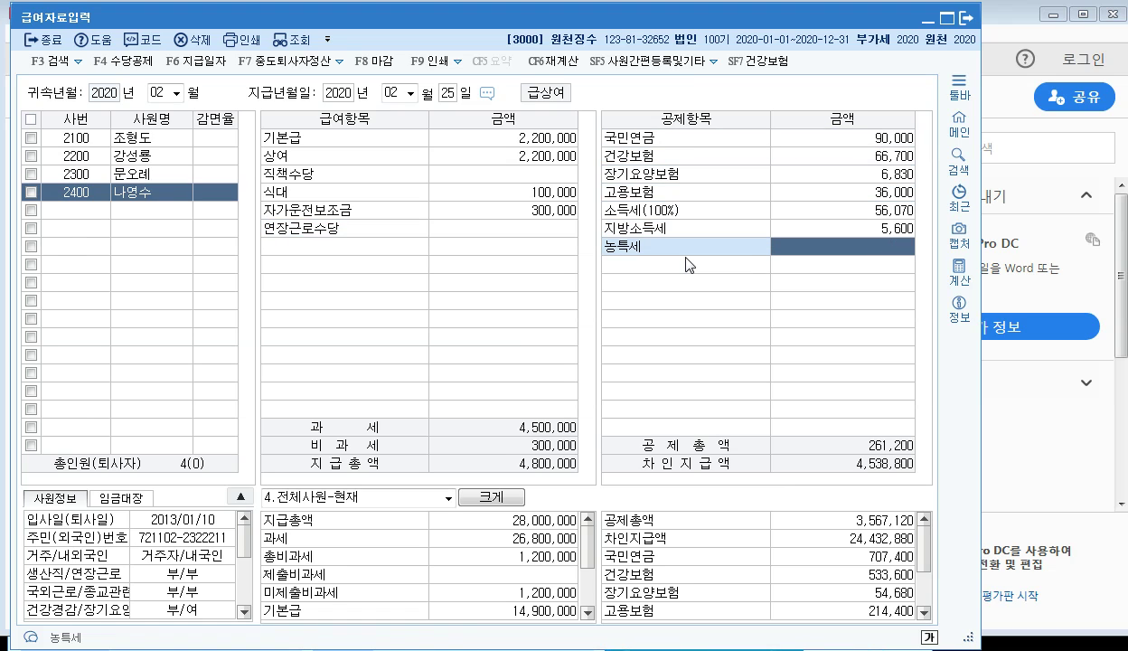
# Step: Enter a bonus (상여) of 4,400,000 for the fourth employee and accept the remaining pay and deduction items
pyautogui.press('Return')
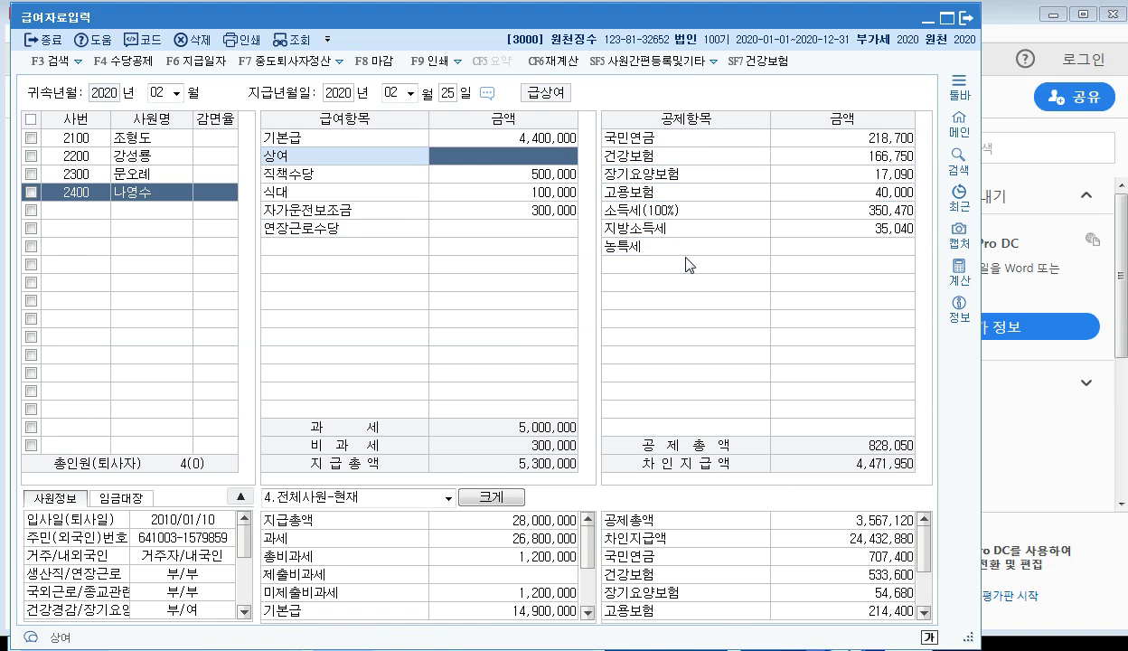
pyautogui.write('4,400,000')
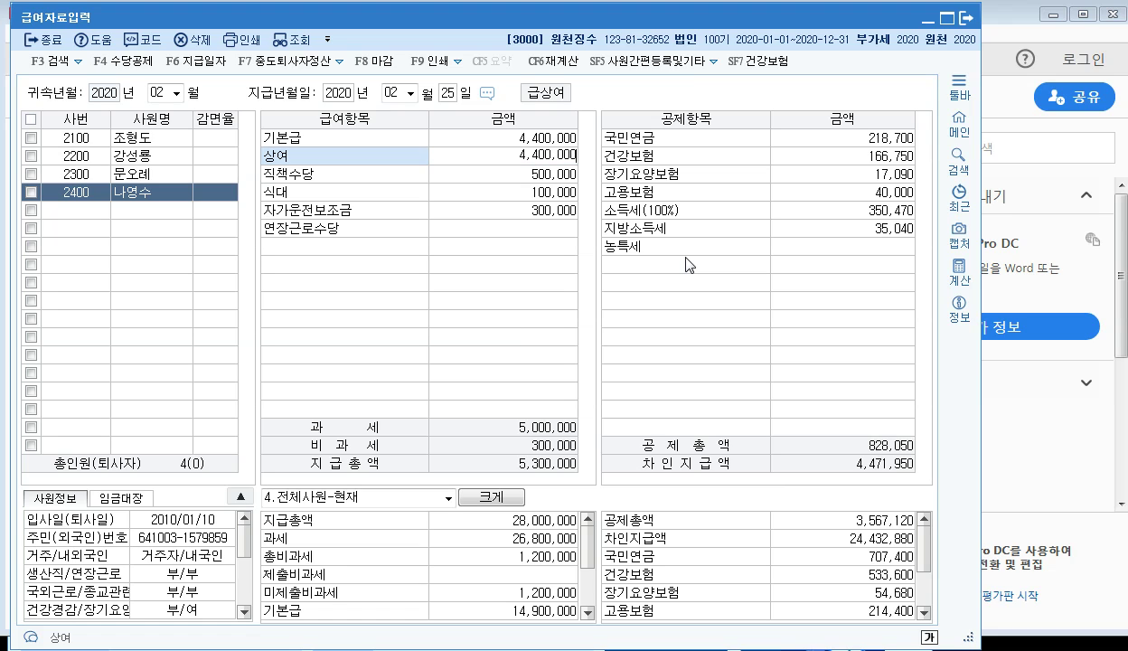
pyautogui.press('Return')
pyautogui.press('Return')
pyautogui.press('Return')
pyautogui.press('Return')
pyautogui.press('Return')
pyautogui.press('Return')
pyautogui.press('Return')
pyautogui.press('Return')
pyautogui.press('Return')
pyautogui.press('Return')
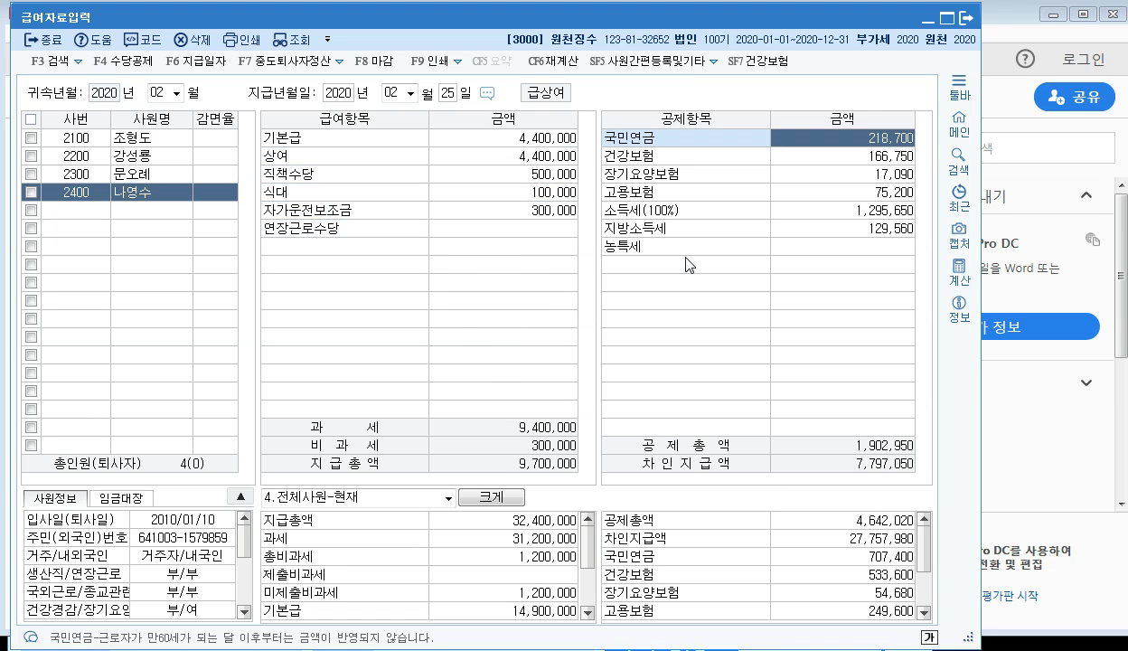
pyautogui.press('Return')
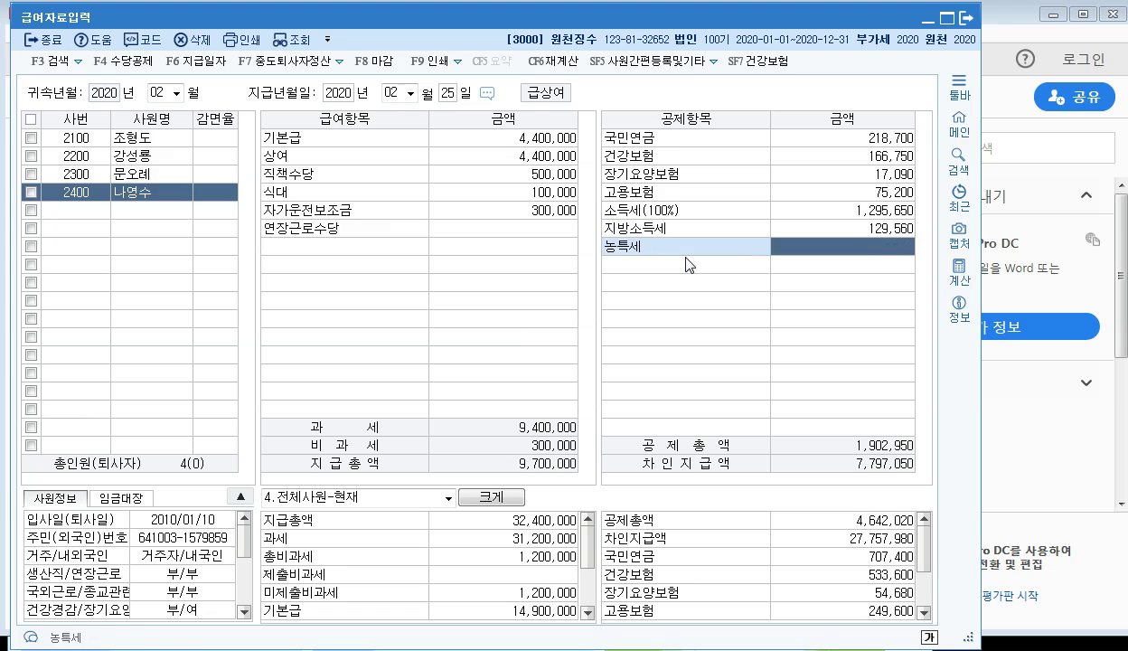
pyautogui.press('Return')
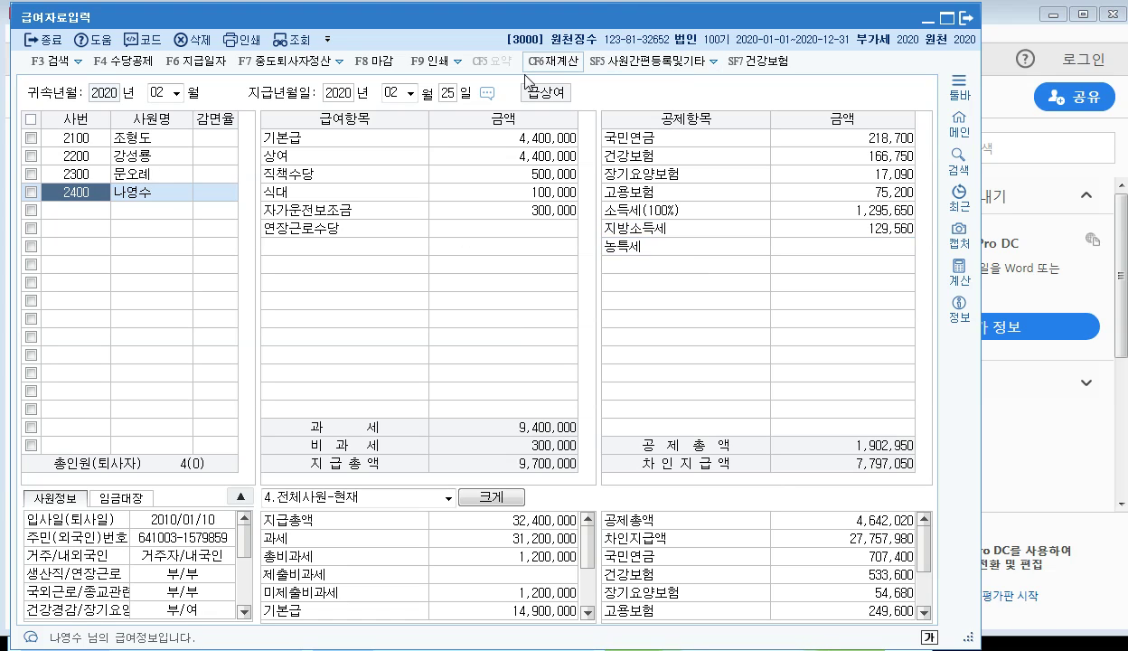
# Step: Switch the payroll entry to attribution month 2020-03 with payment month 03 and open the payment-date management (지급일자)
pyautogui.click(176, 93)
pyautogui.click(178, 142)
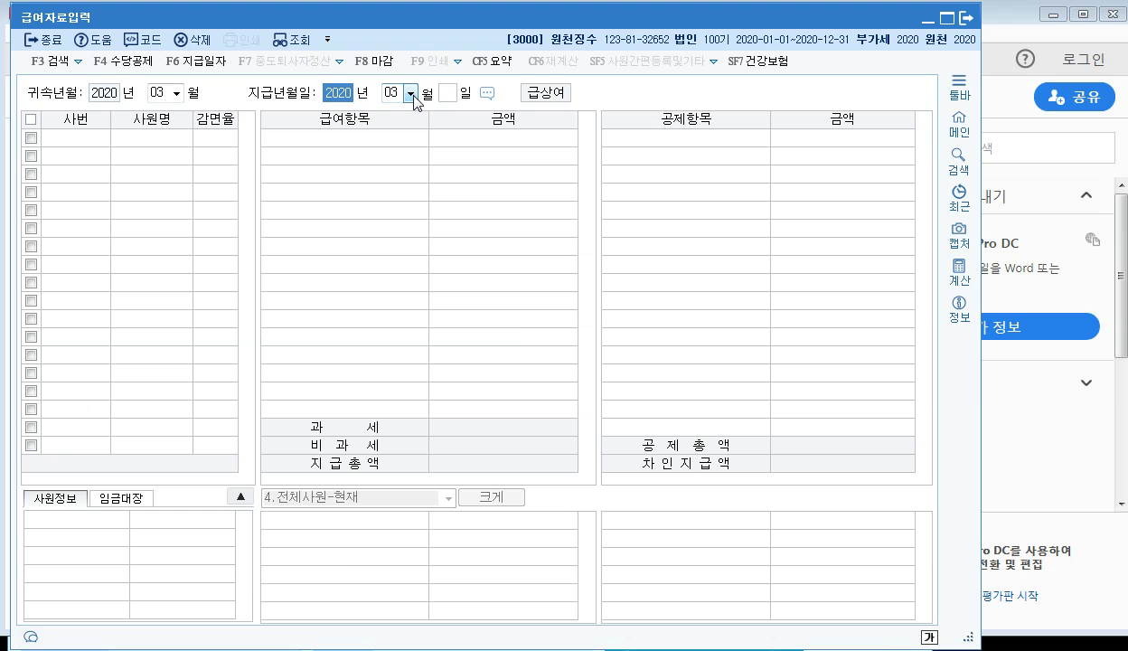
pyautogui.press('Return')
pyautogui.press('Return')
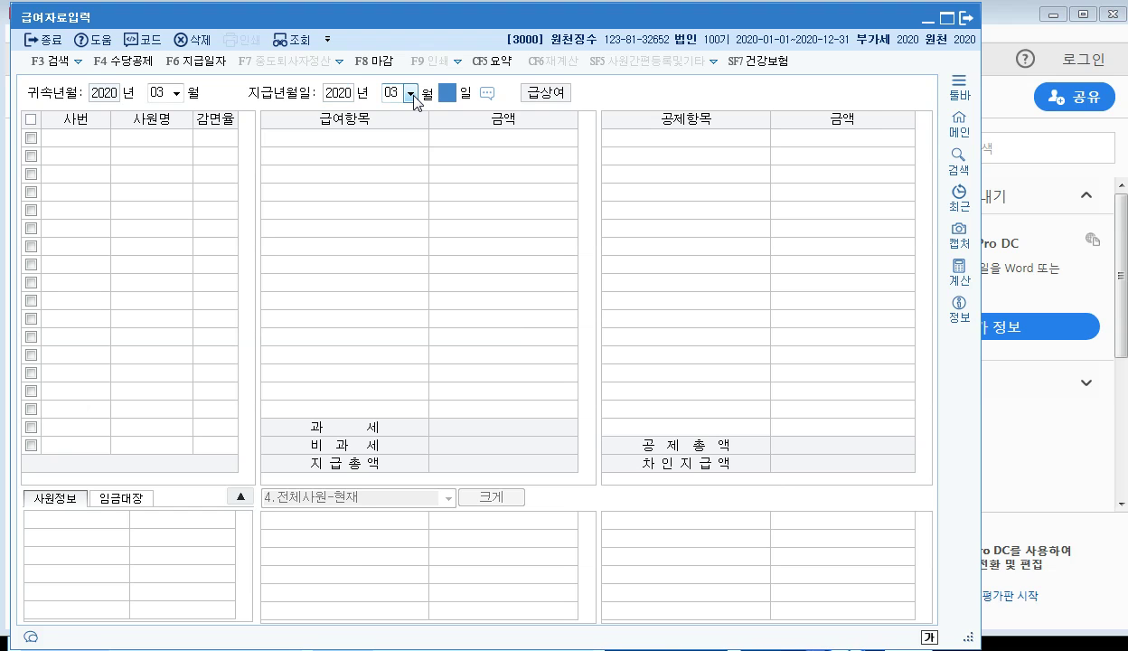
pyautogui.click(187, 64)
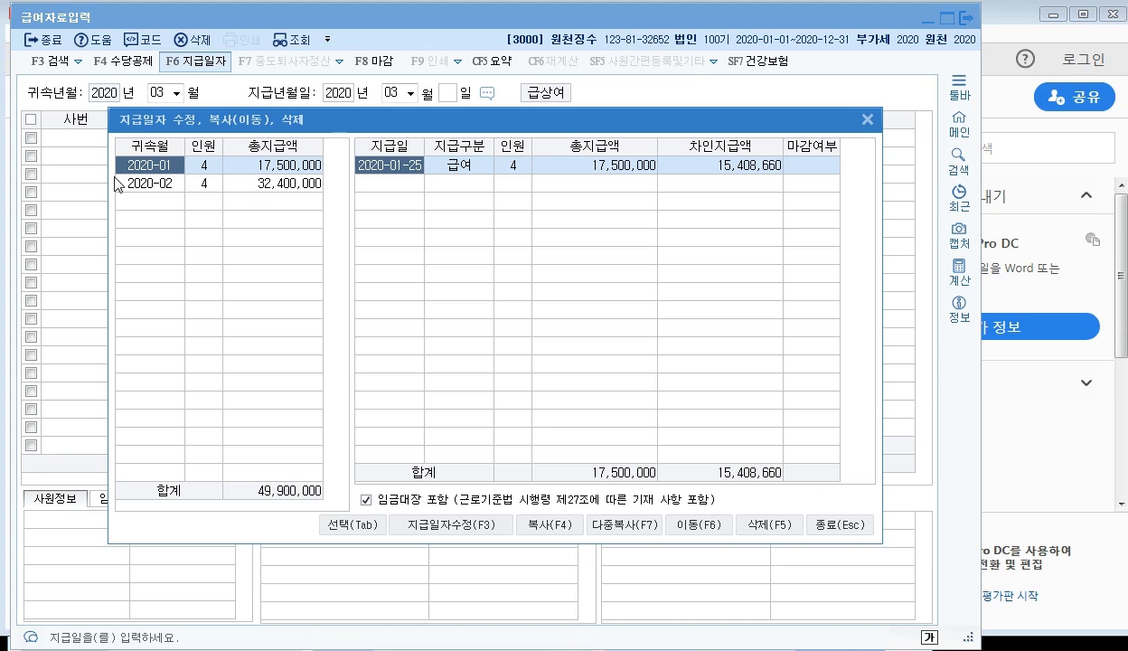
# Step: Copy the January 2020 payroll to attribution month 2020-03 with payment date 2020-03-25
pyautogui.click(556, 526)
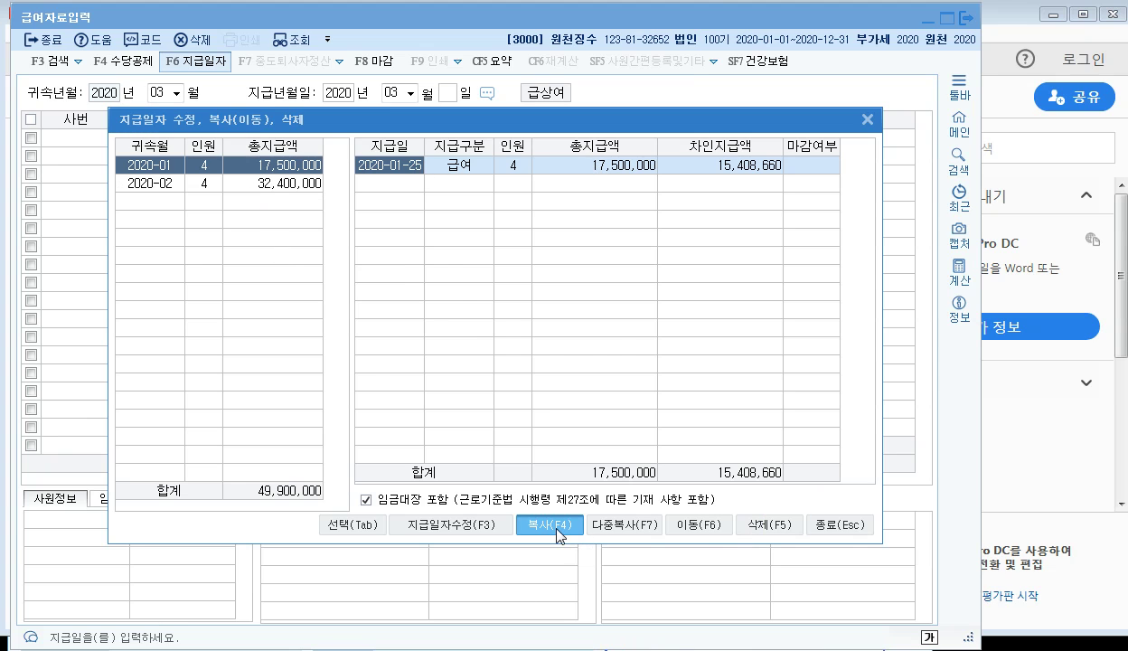
pyautogui.click(443, 269)
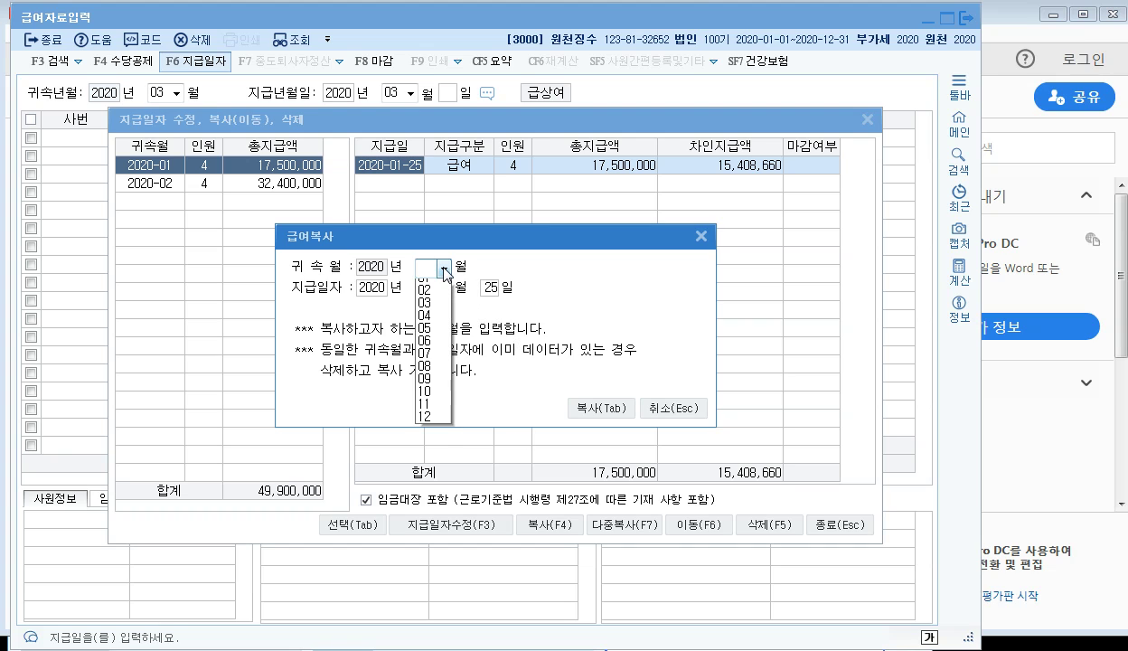
pyautogui.click(430, 302)
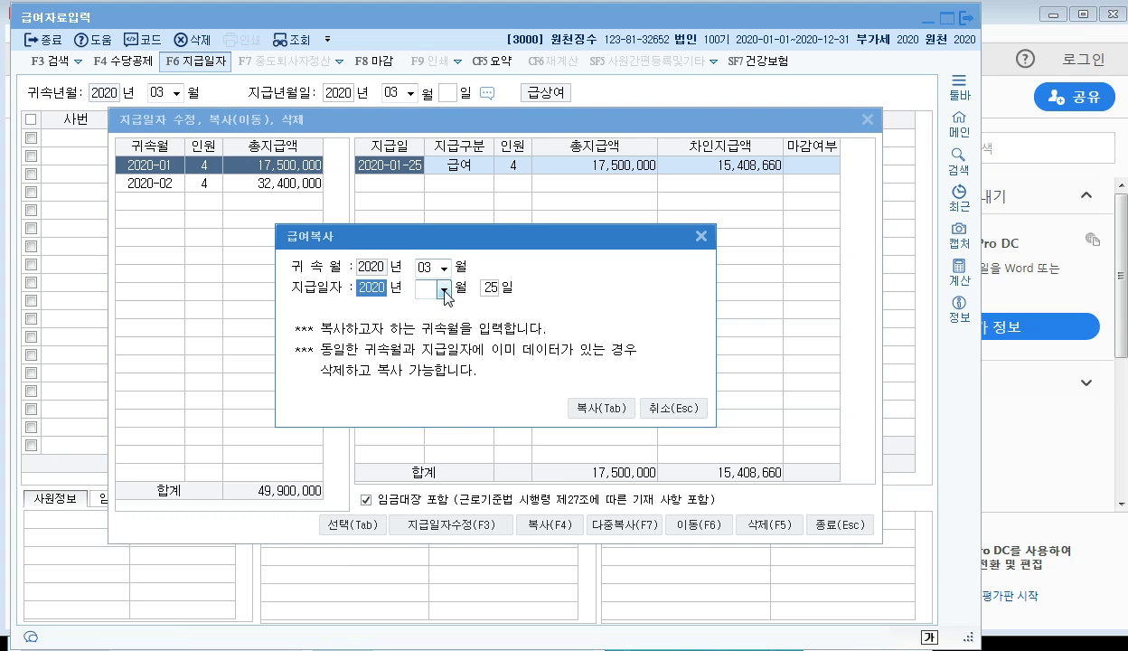
pyautogui.click(444, 290)
pyautogui.click(430, 325)
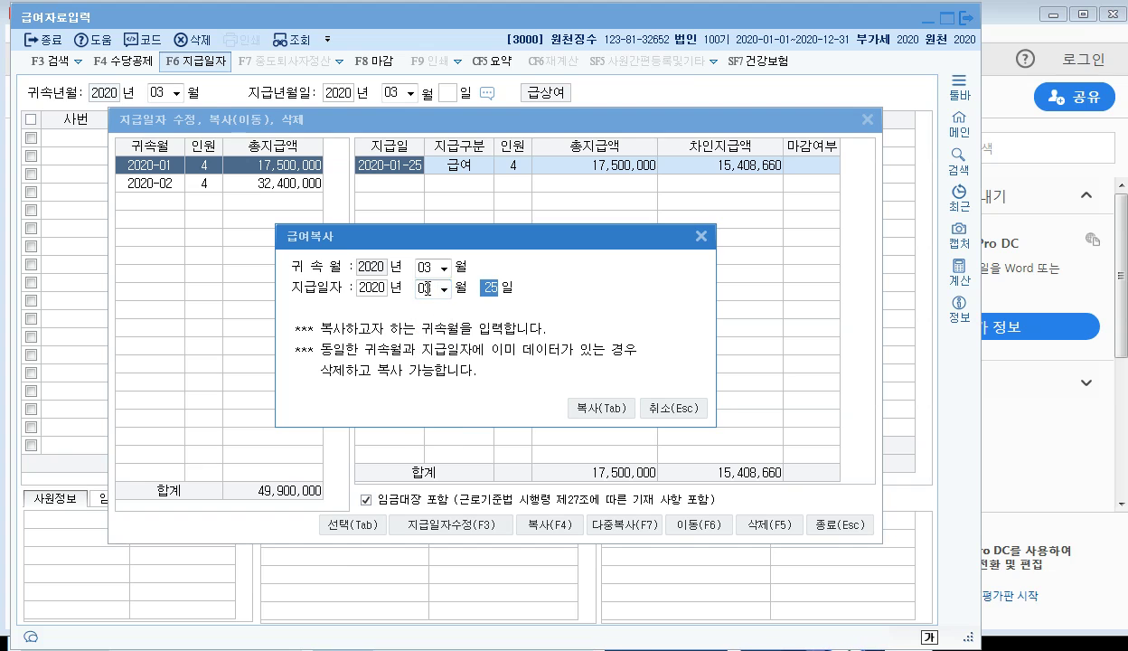
pyautogui.click(591, 407)
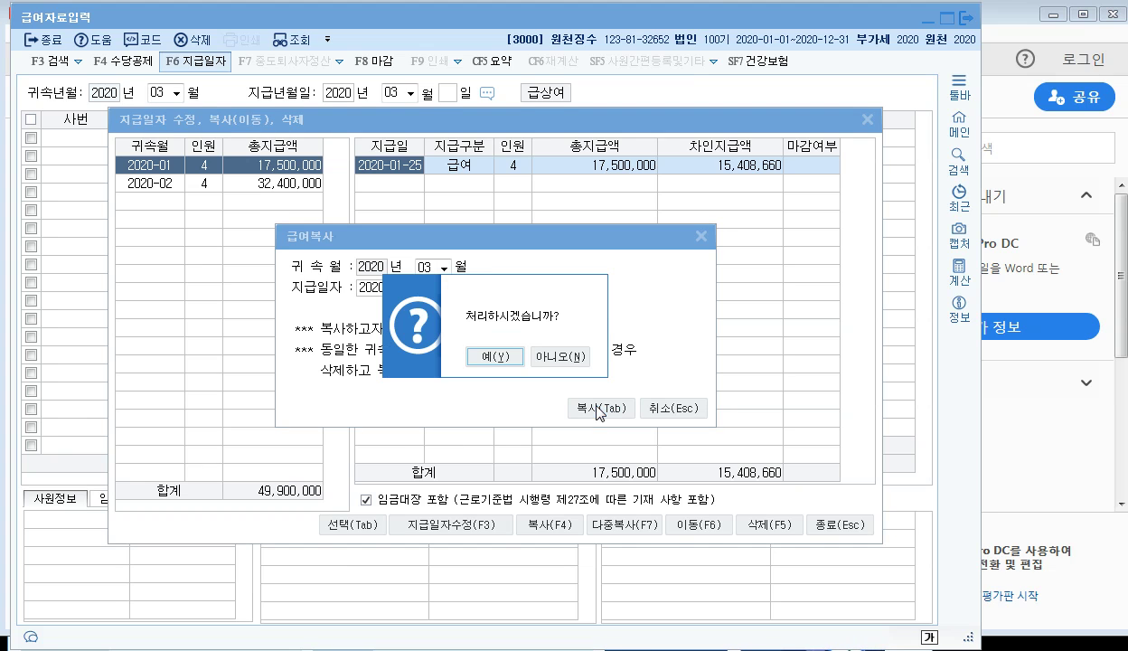
pyautogui.click(496, 356)
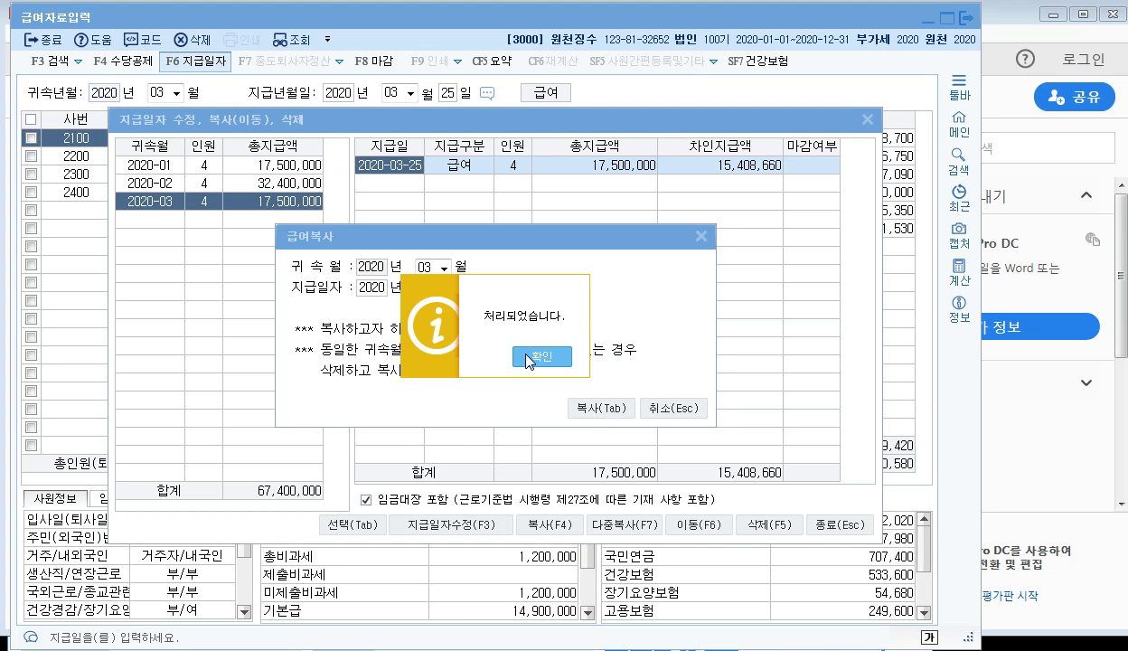
pyautogui.click(530, 356)
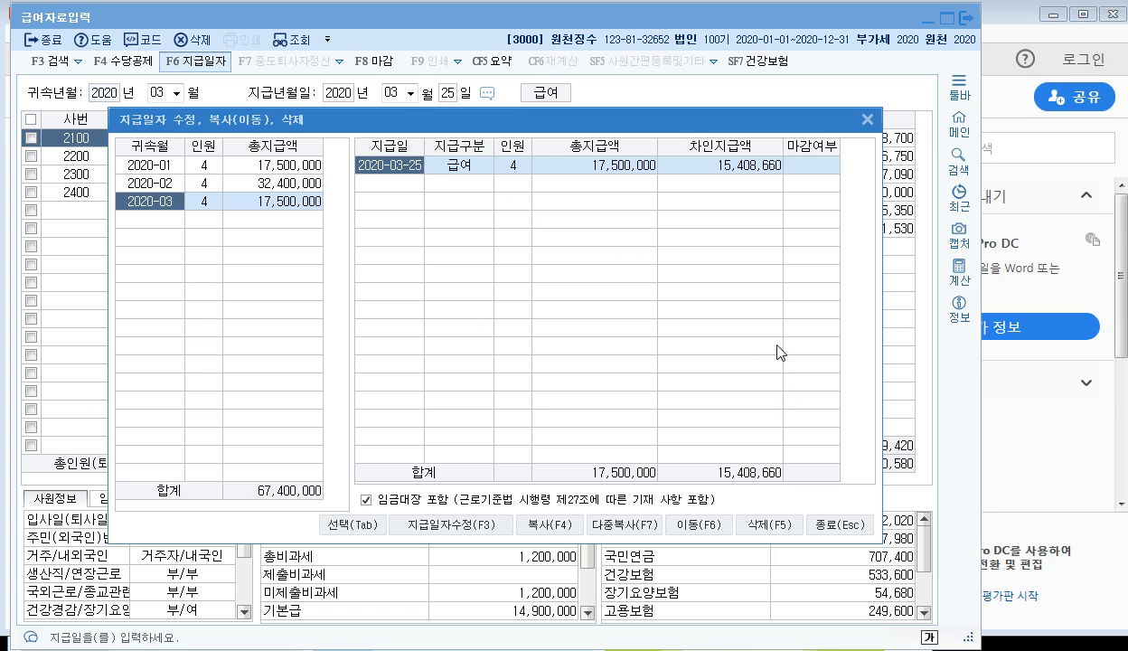
# Step: Copy the March payroll to attribution month 2020-04 with payment date 2020-04-25
pyautogui.click(546, 526)
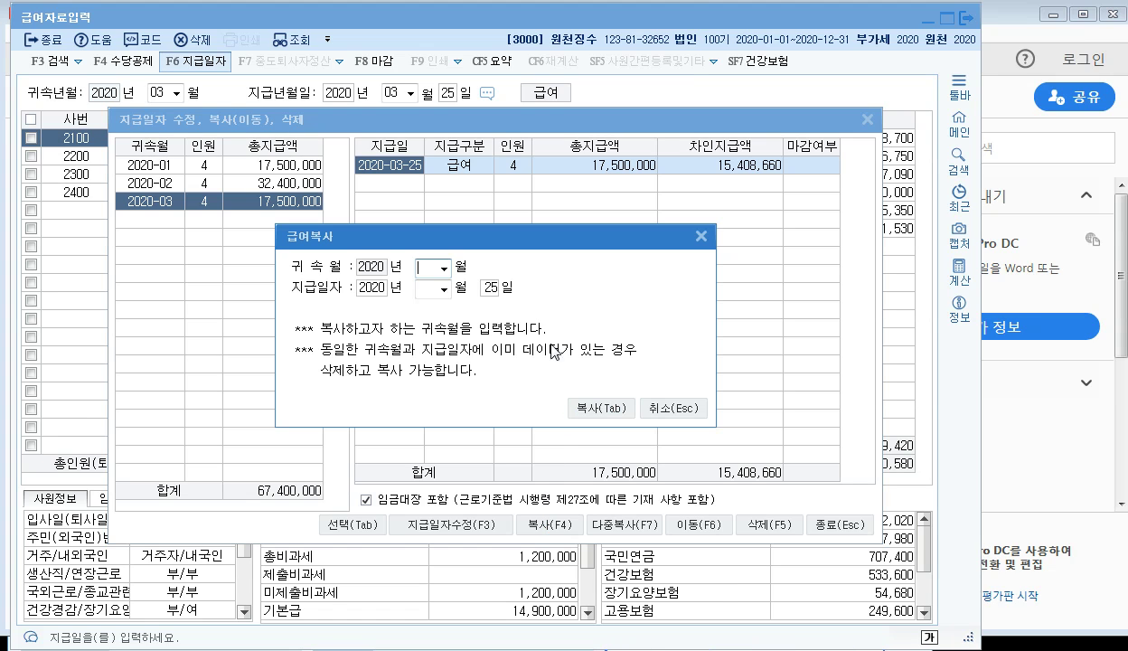
pyautogui.click(444, 269)
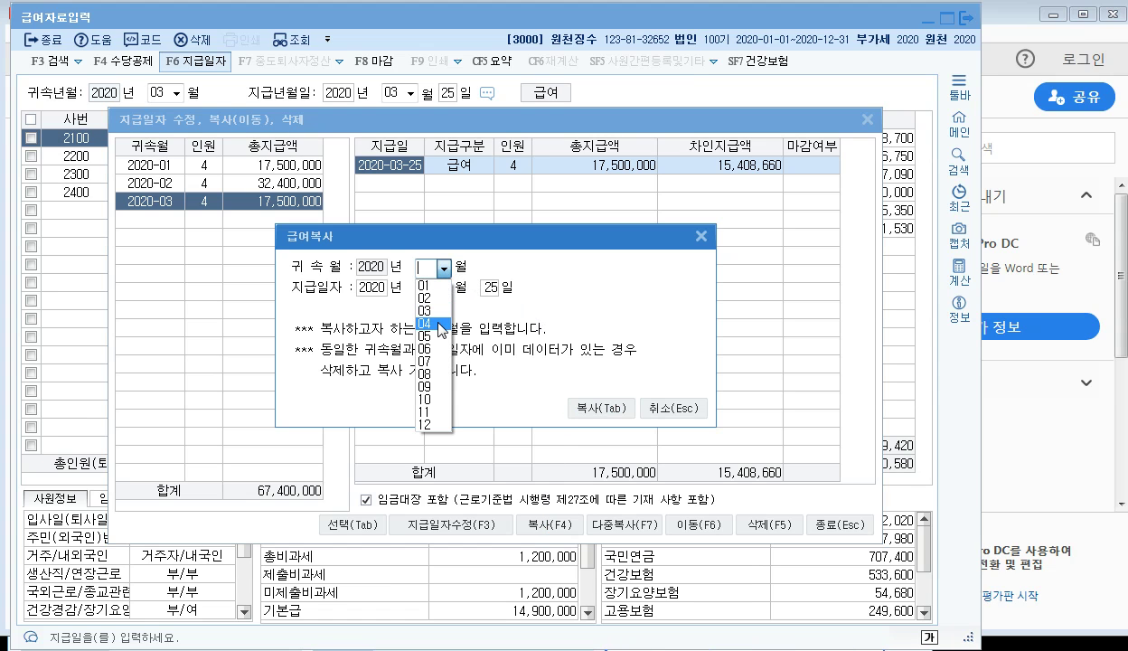
pyautogui.click(434, 322)
pyautogui.click(443, 289)
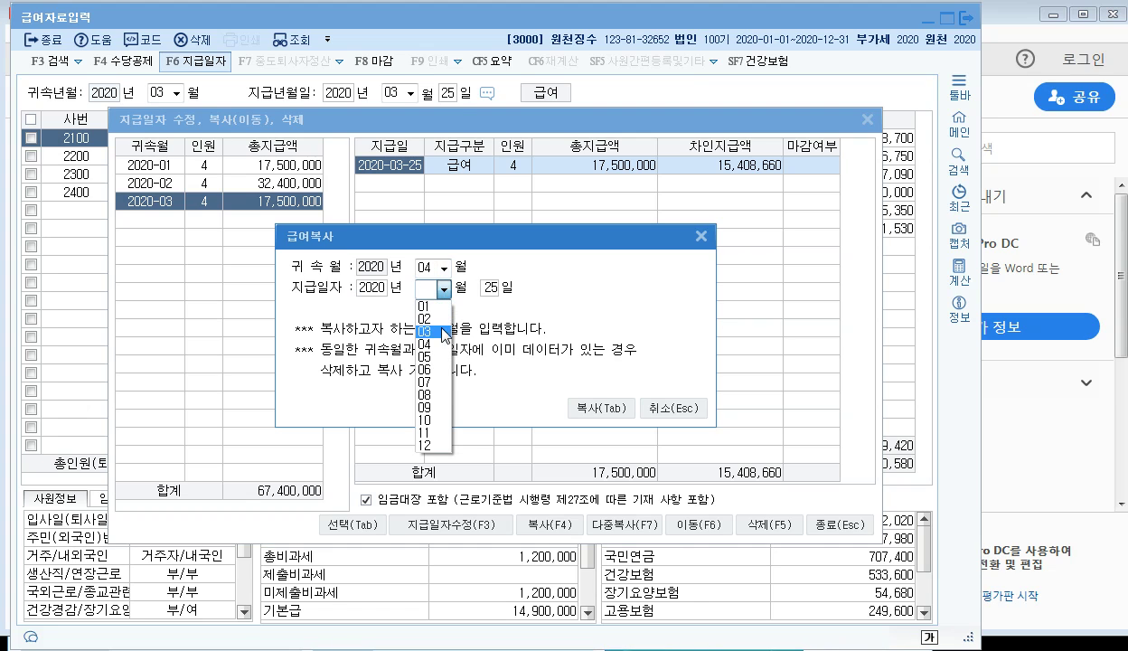
pyautogui.click(423, 340)
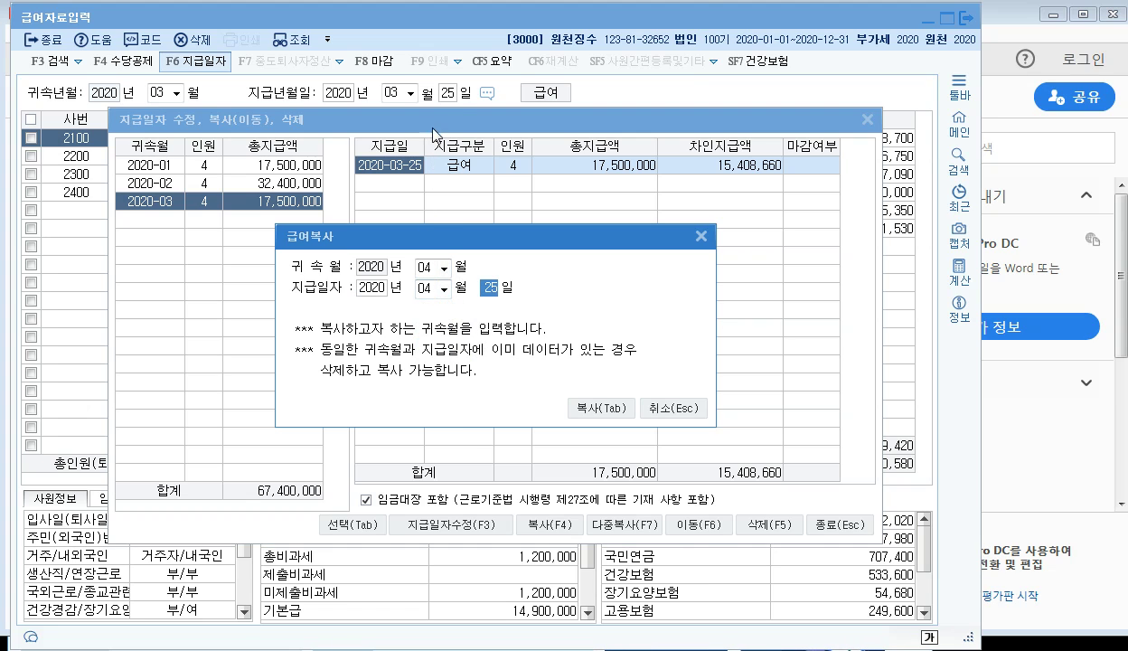
pyautogui.moveTo(448, 242); pyautogui.dragTo(465, 255)
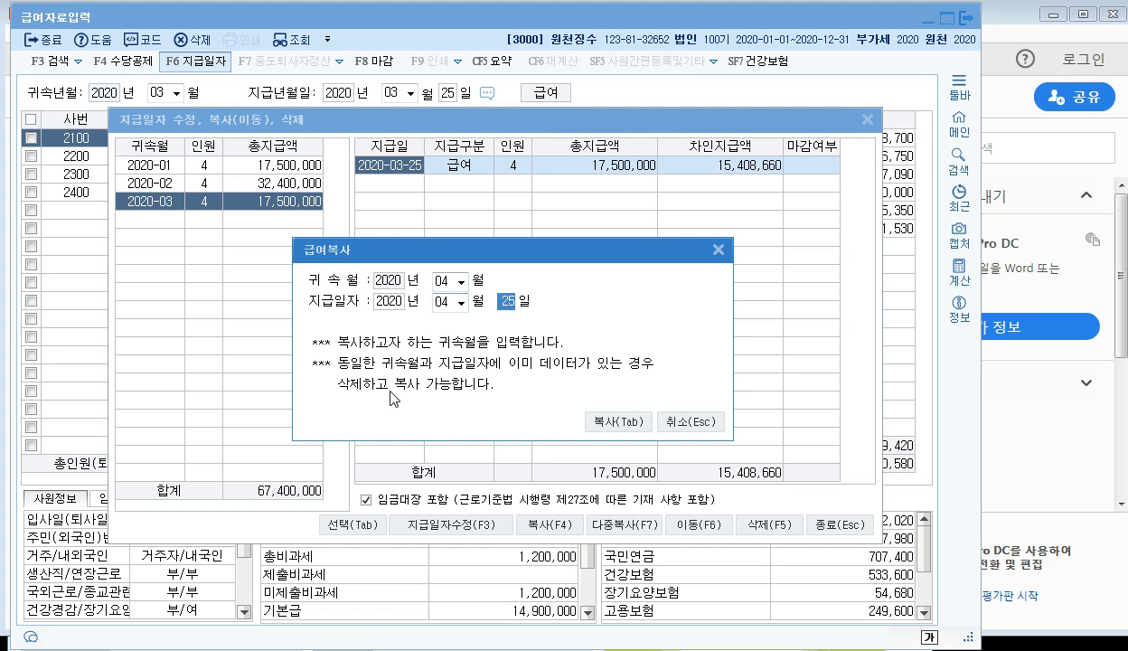
pyautogui.click(602, 424)
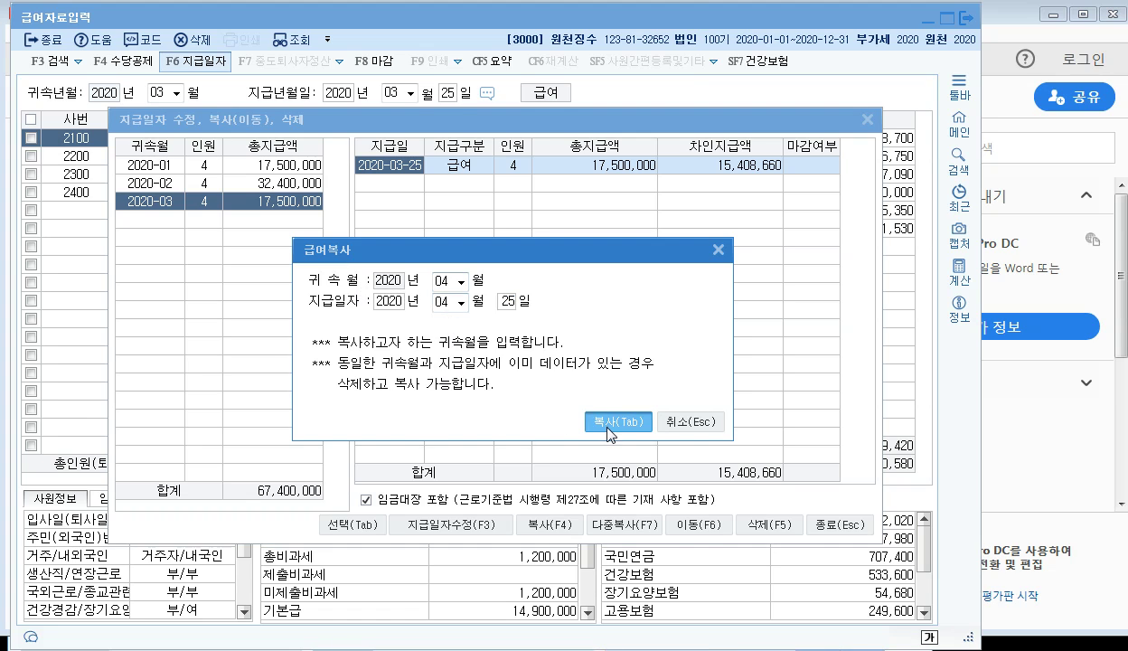
pyautogui.press('Tab')
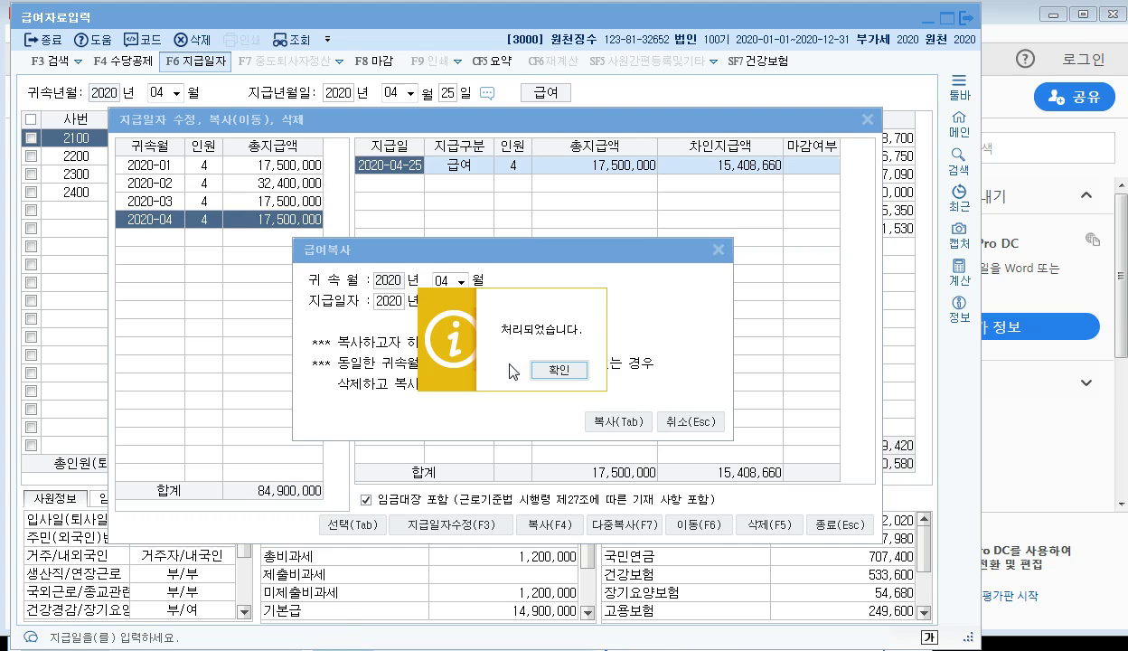
pyautogui.click(545, 367)
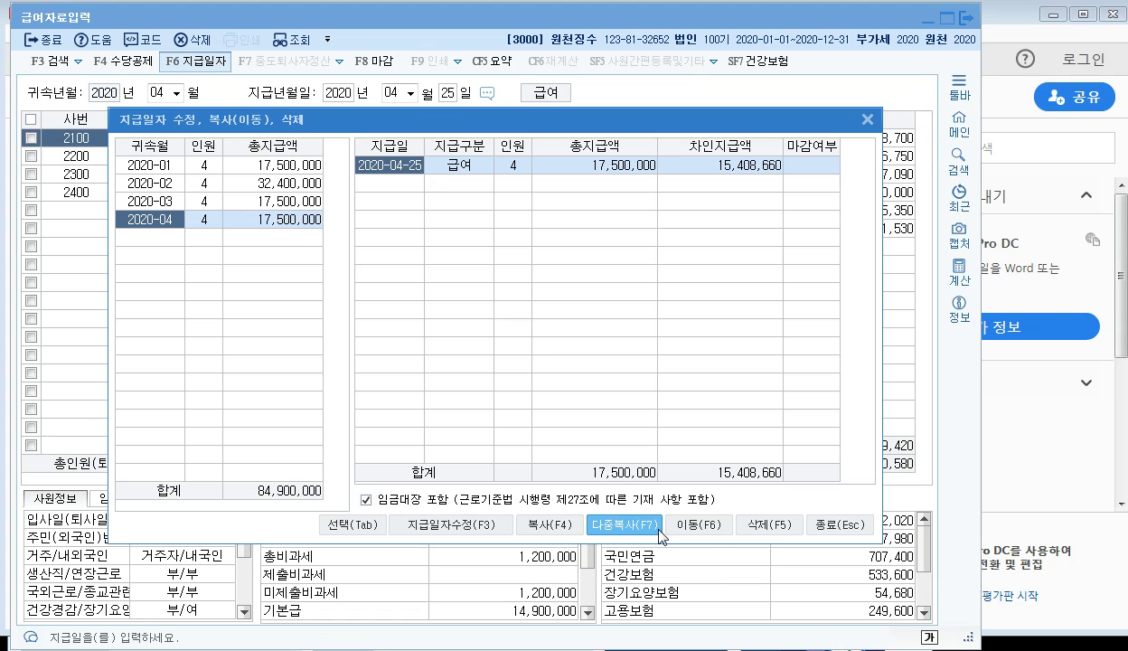
# Step: Copy the April payroll to attribution month 2020-05 with payment date 2020-05-25
pyautogui.click(562, 528)
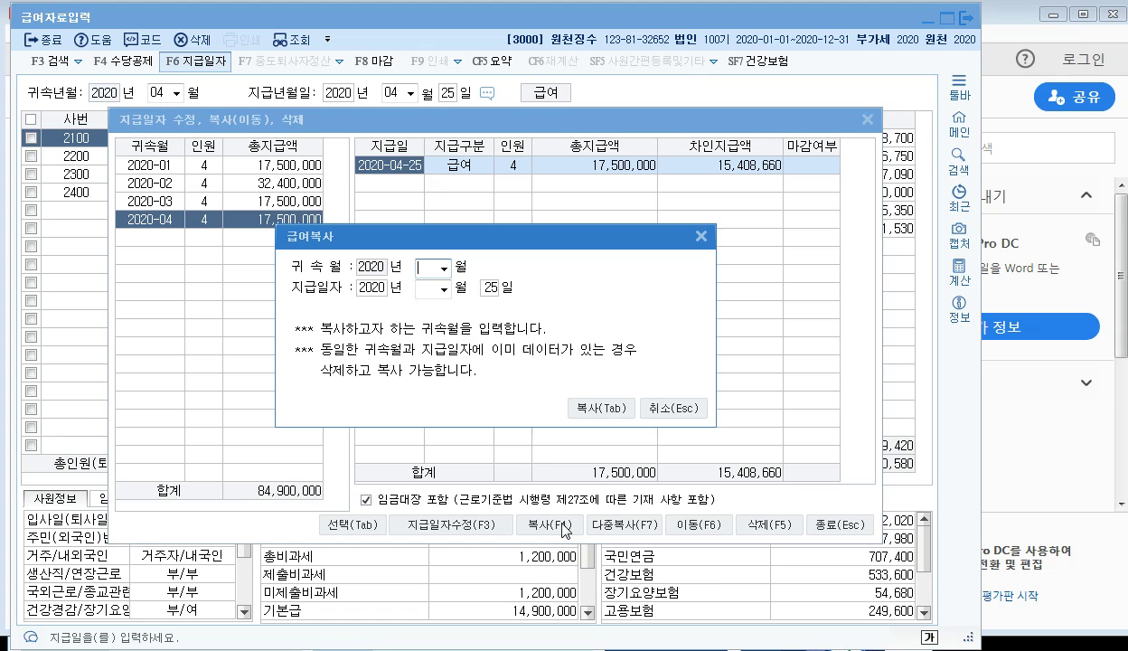
pyautogui.click(444, 269)
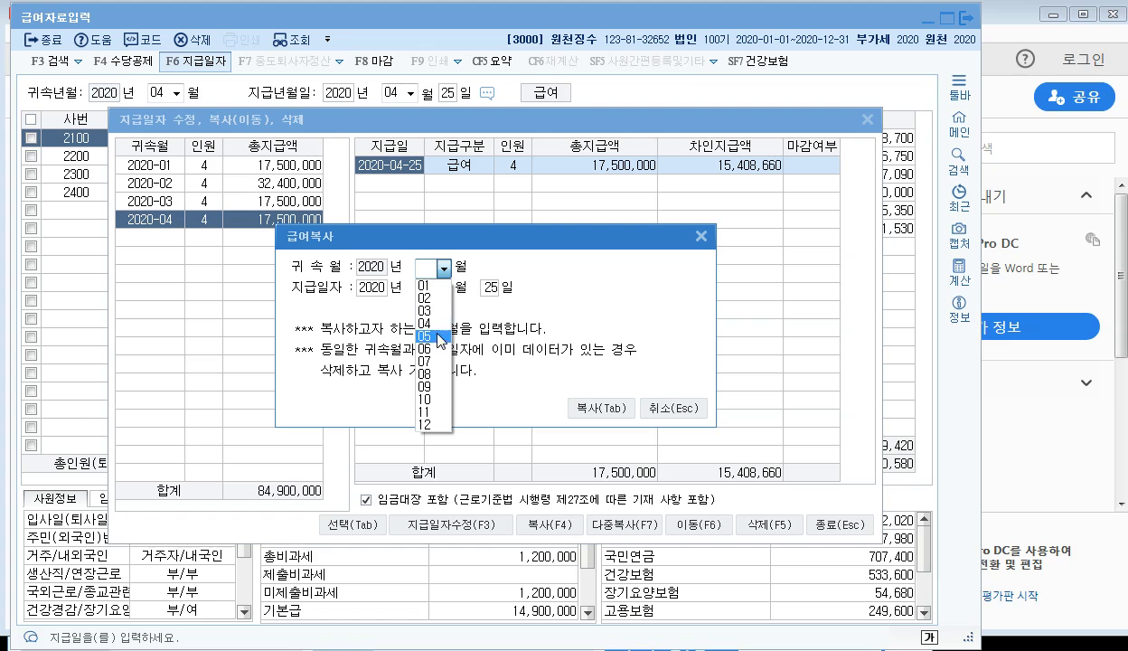
pyautogui.click(438, 337)
pyautogui.click(444, 289)
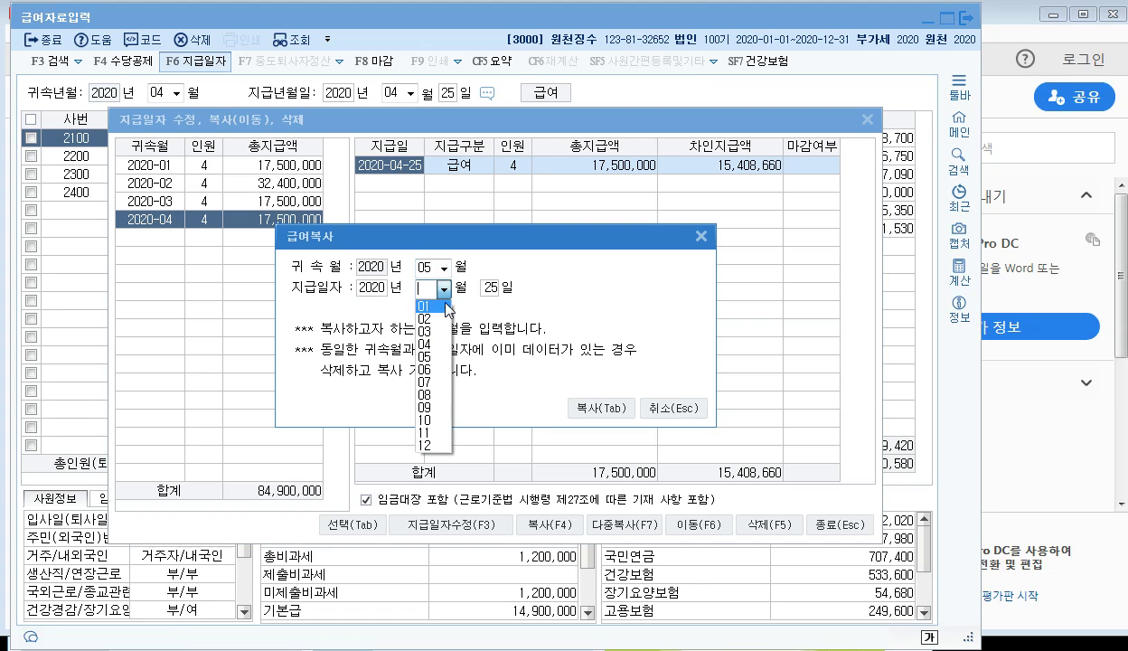
pyautogui.click(439, 358)
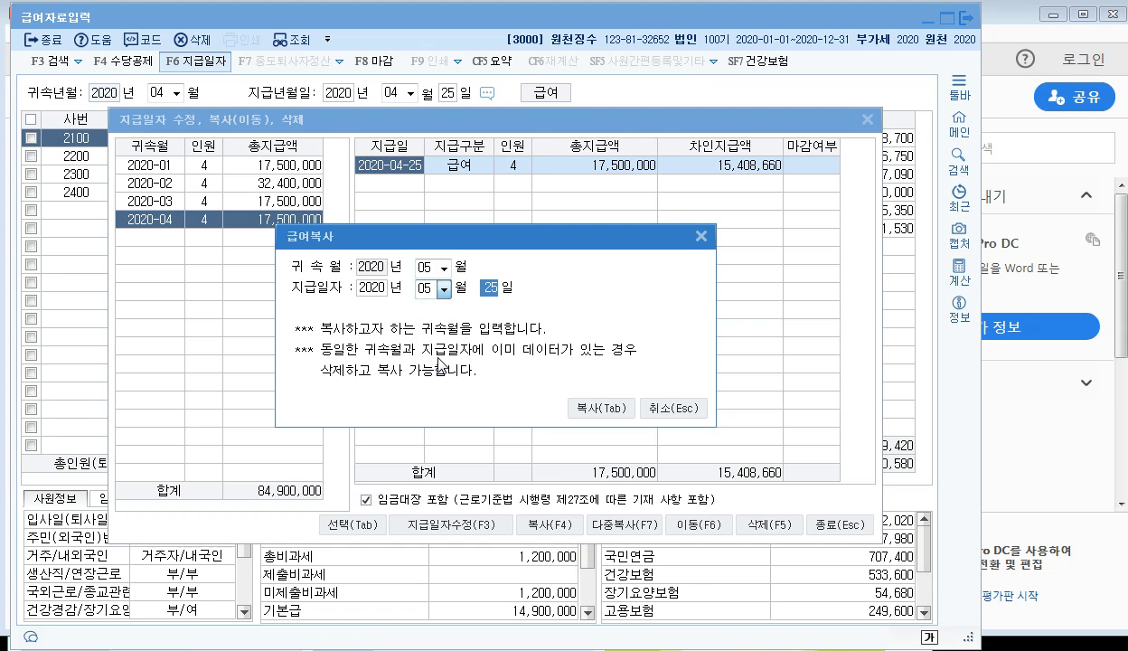
pyautogui.click(600, 409)
pyautogui.click(490, 355)
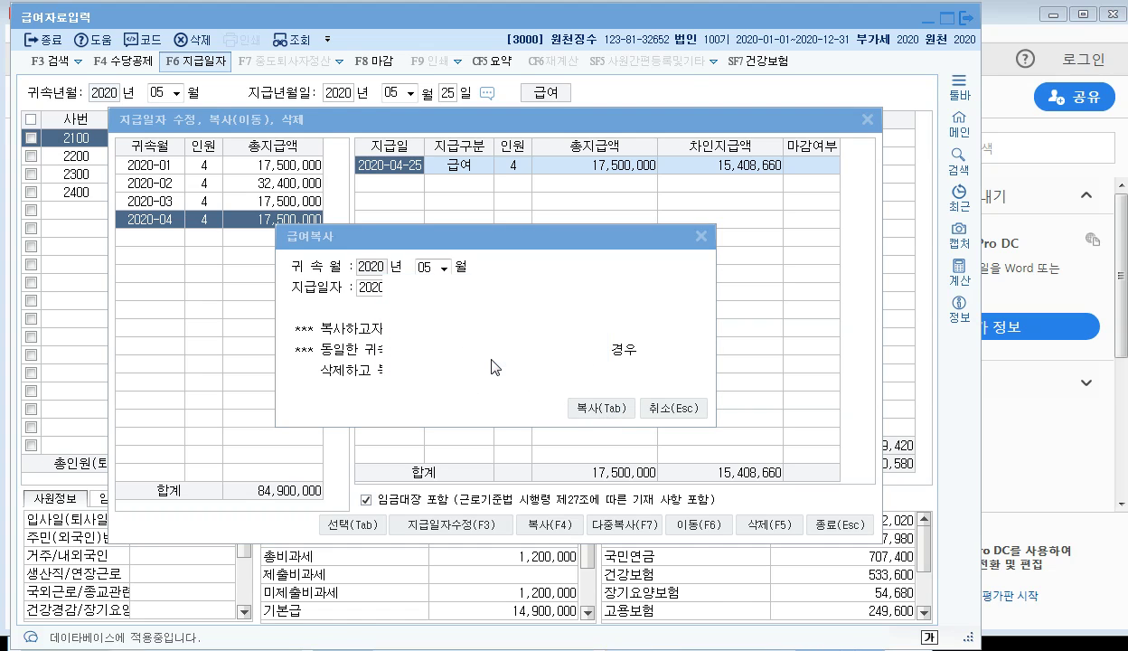
pyautogui.click(537, 356)
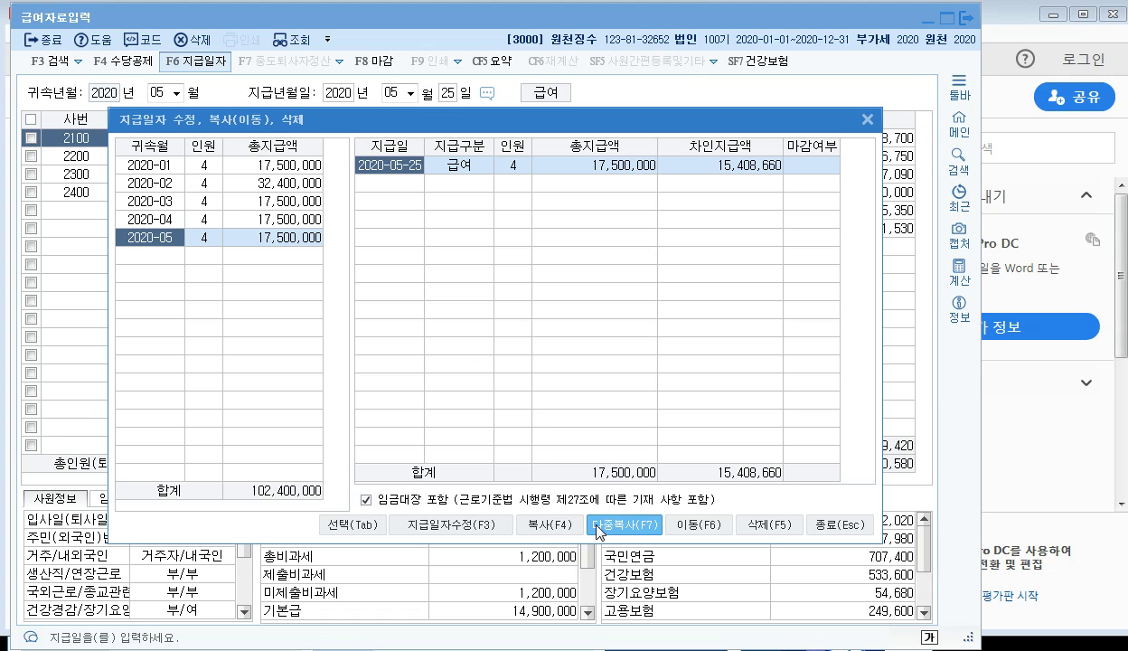
# Step: Copy the May payroll to attribution month 2020-06 with payment date 2020-06-25
pyautogui.click(549, 525)
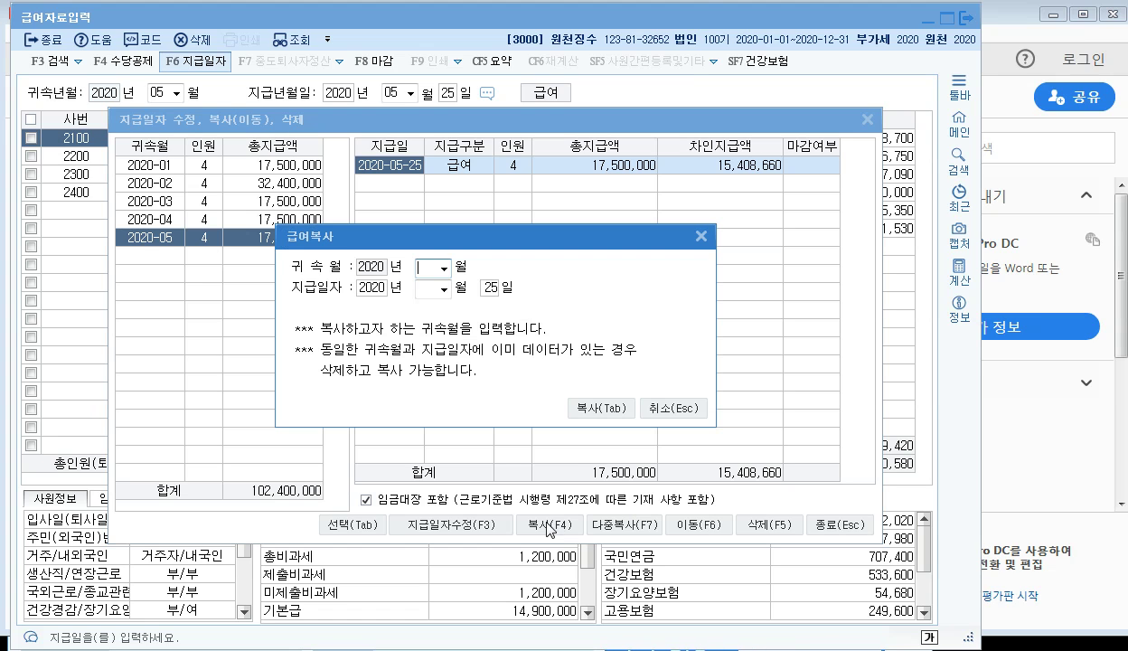
pyautogui.click(442, 269)
pyautogui.click(440, 351)
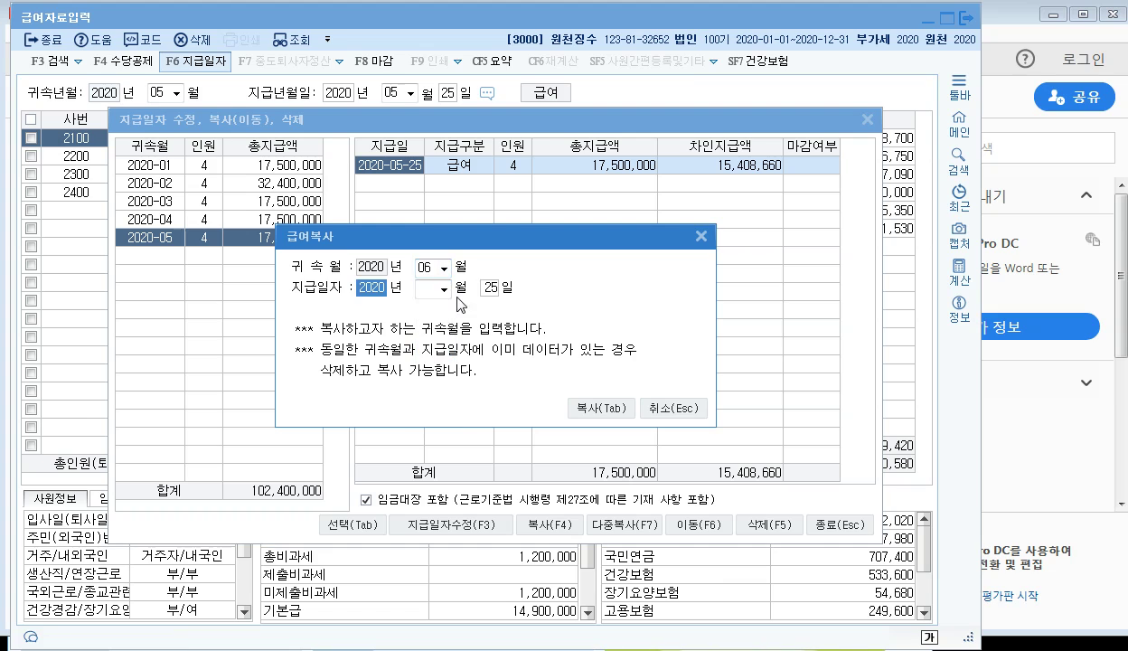
pyautogui.click(443, 289)
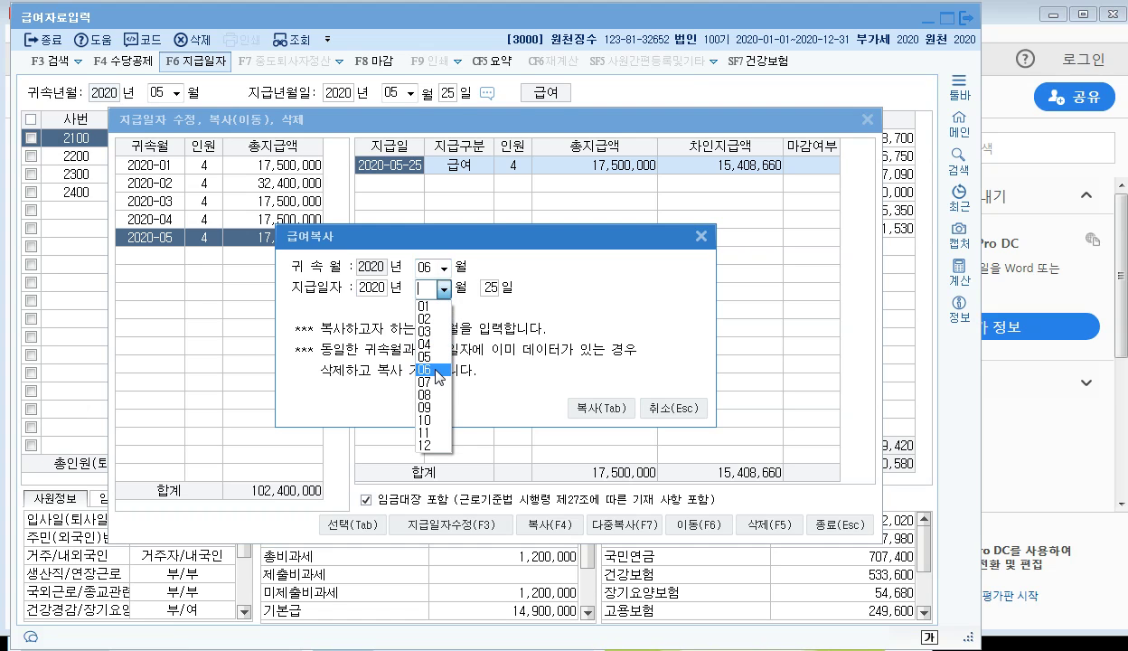
pyautogui.click(437, 371)
pyautogui.click(602, 408)
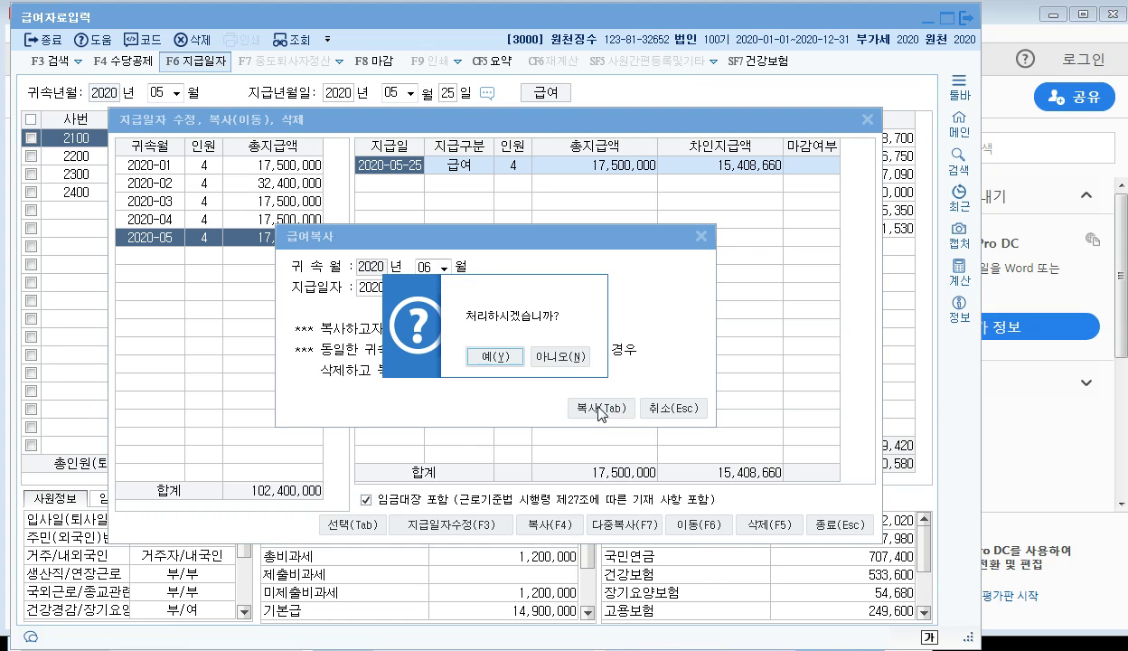
pyautogui.click(508, 356)
pyautogui.click(549, 352)
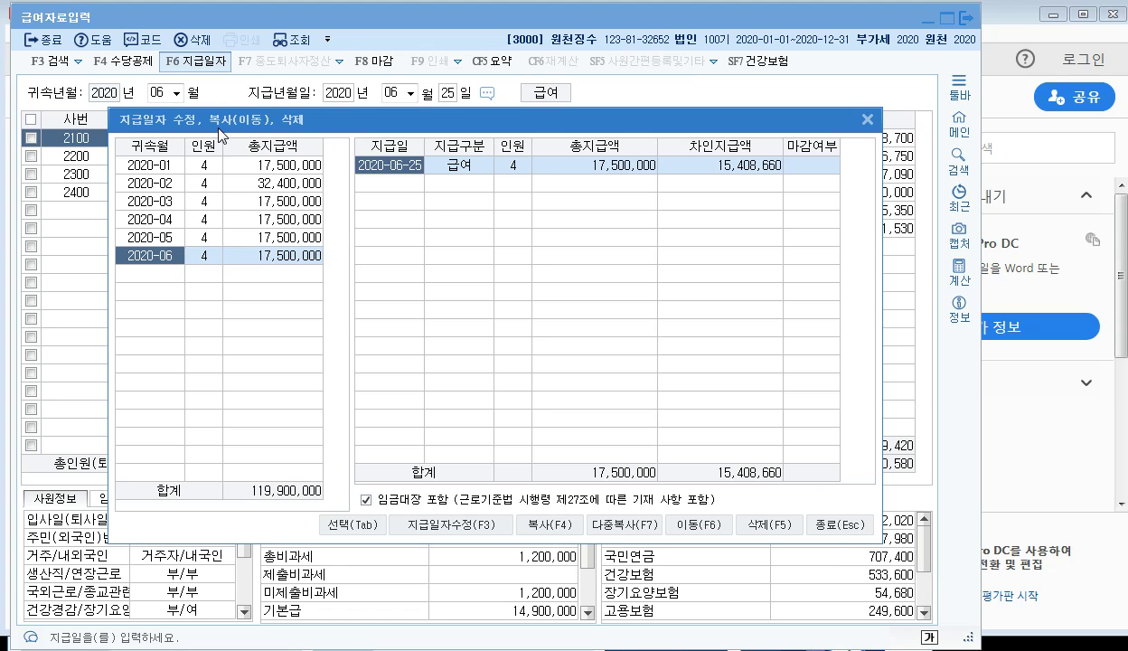
# Step: Copy the June payroll to attribution month 2020-07 with payment date 2020-07-25
pyautogui.moveTo(218, 120); pyautogui.dragTo(326, 122)
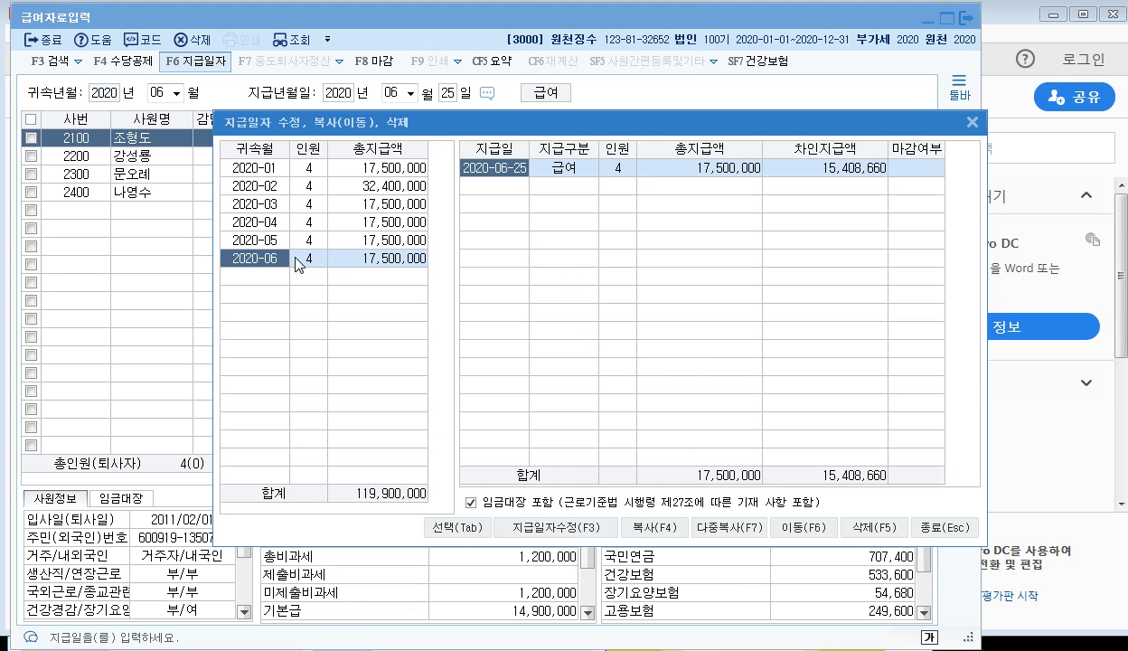
pyautogui.click(654, 526)
pyautogui.click(548, 272)
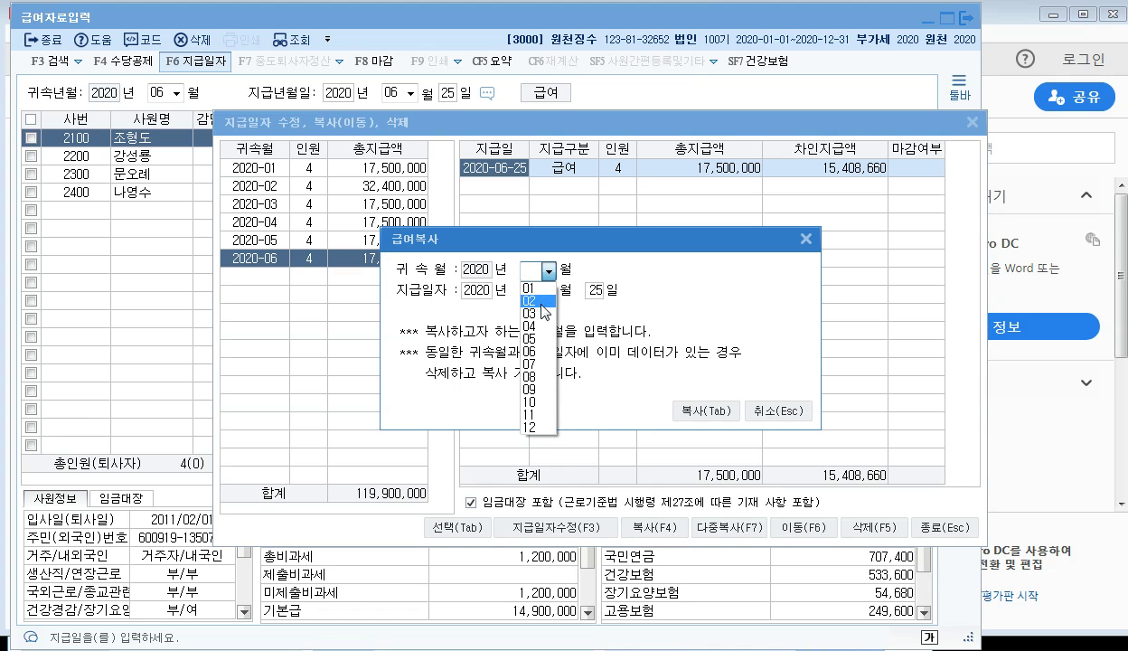
pyautogui.click(527, 360)
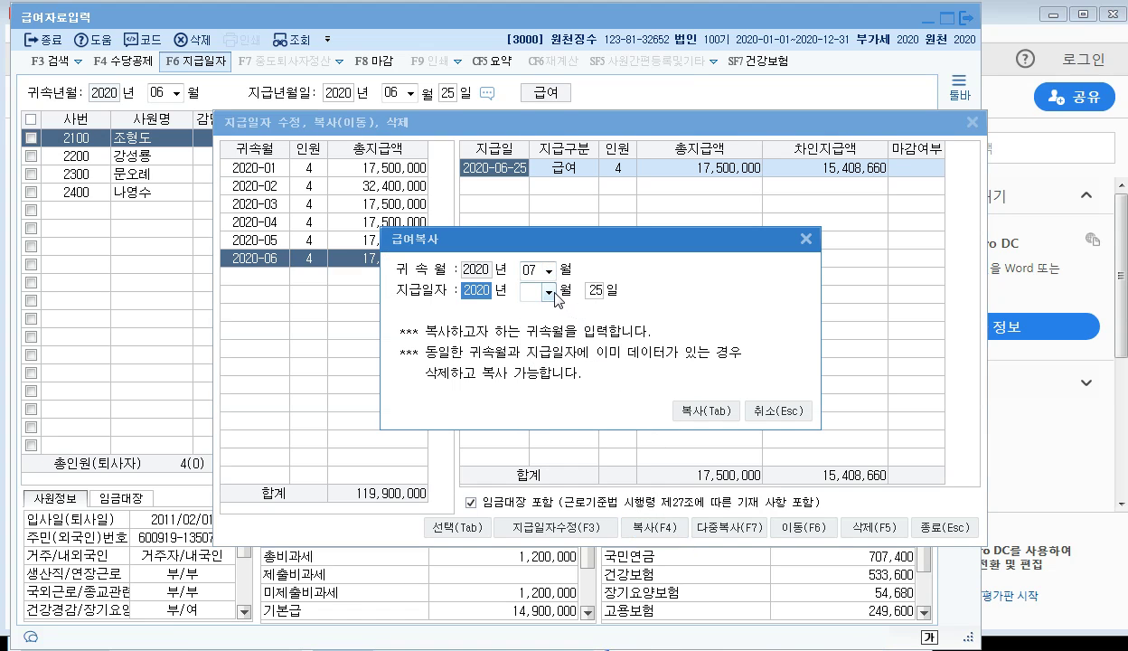
pyautogui.click(549, 292)
pyautogui.click(529, 385)
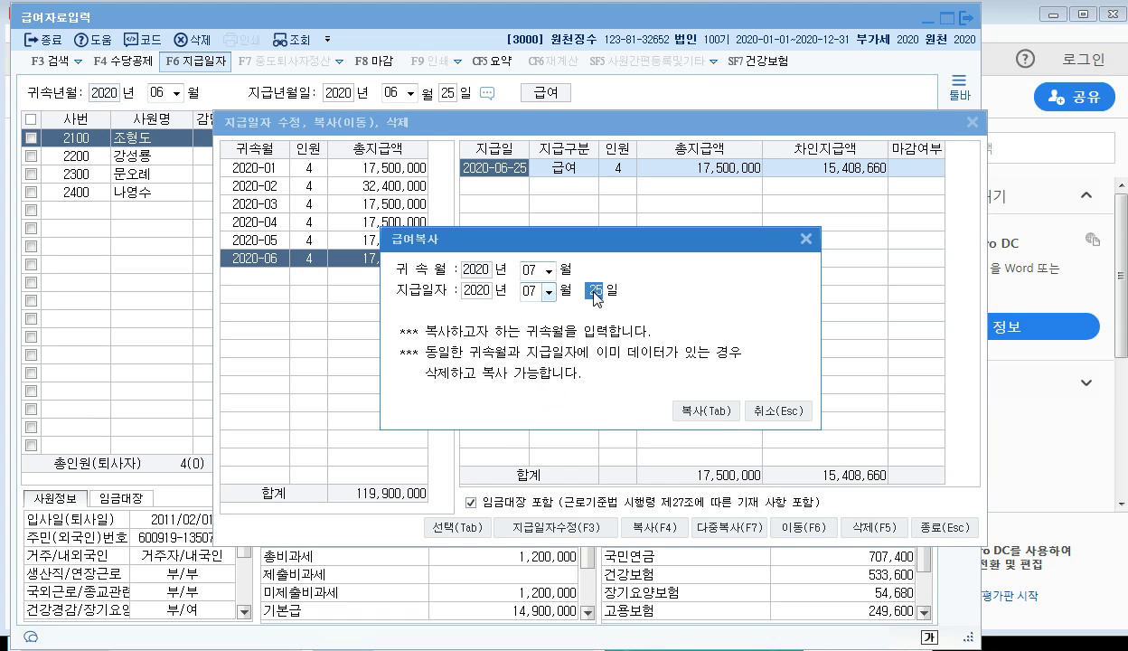
pyautogui.click(710, 411)
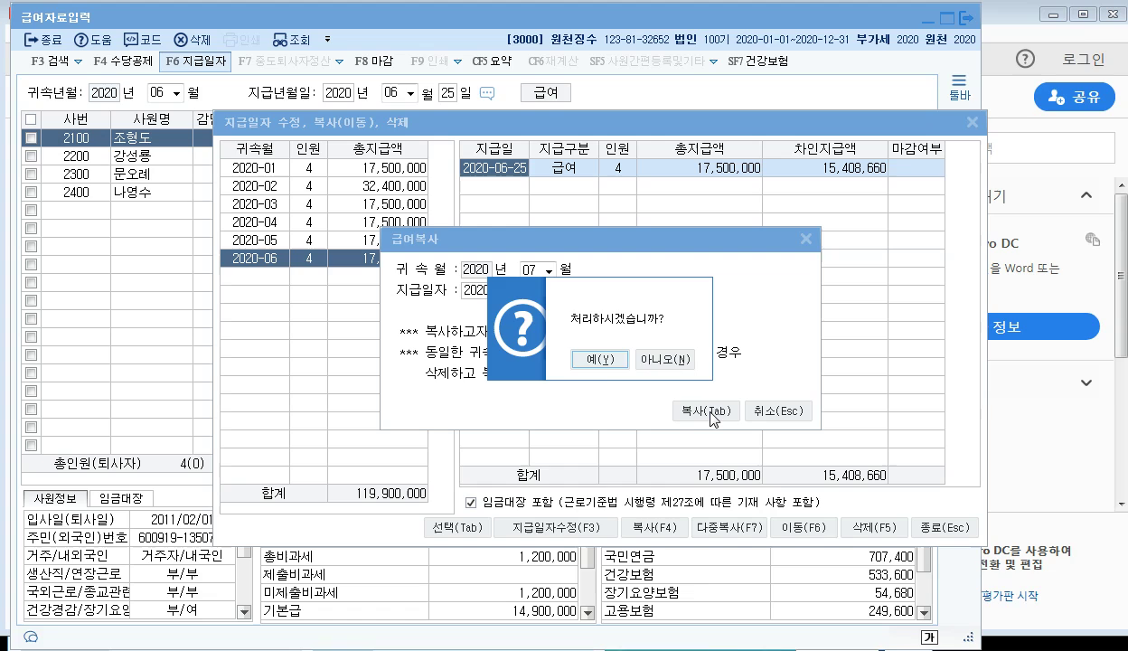
pyautogui.click(589, 354)
pyautogui.click(641, 359)
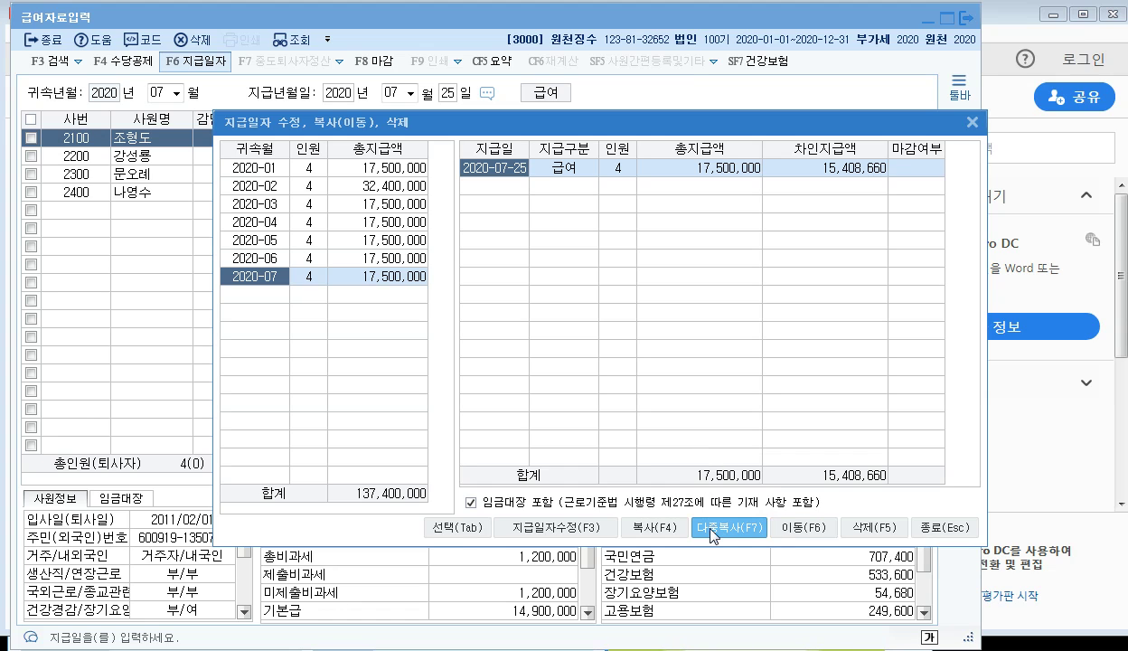
# Step: Copy the July payroll to attribution month 2020-08 with payment date 2020-08-25
pyautogui.click(651, 526)
pyautogui.click(547, 271)
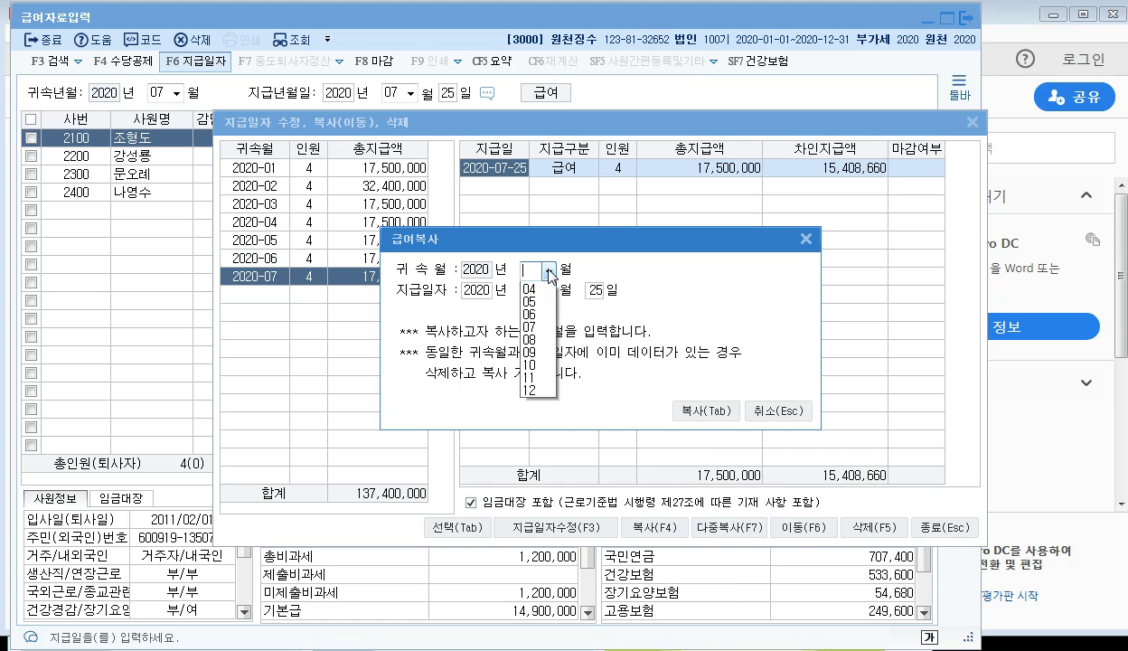
pyautogui.click(532, 377)
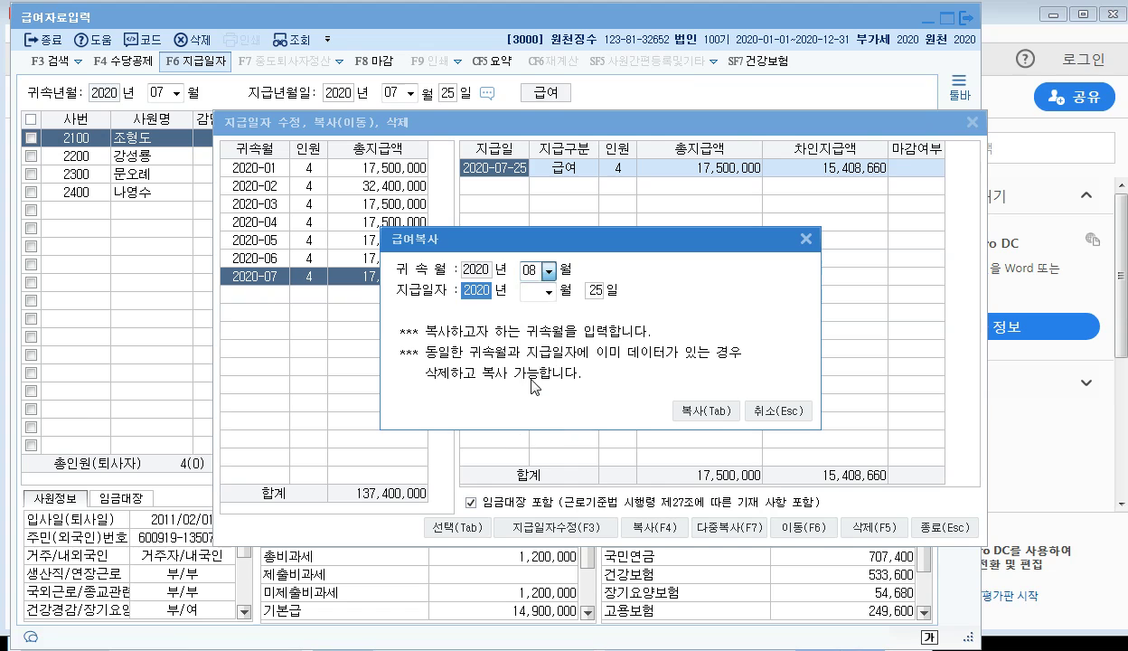
pyautogui.click(548, 291)
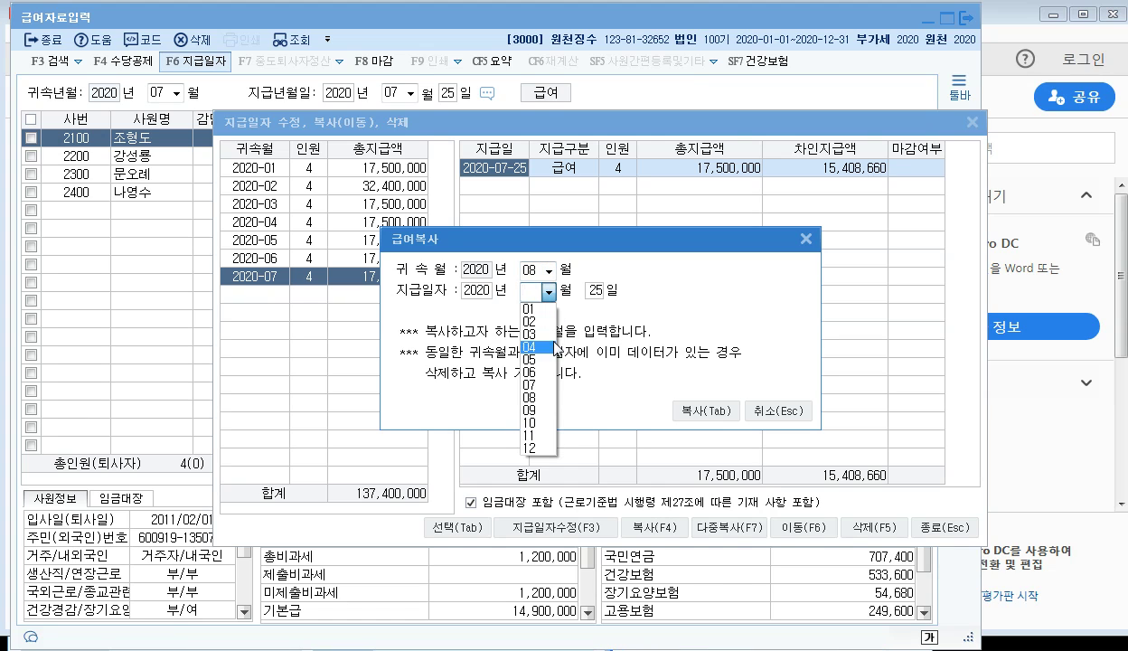
pyautogui.click(529, 396)
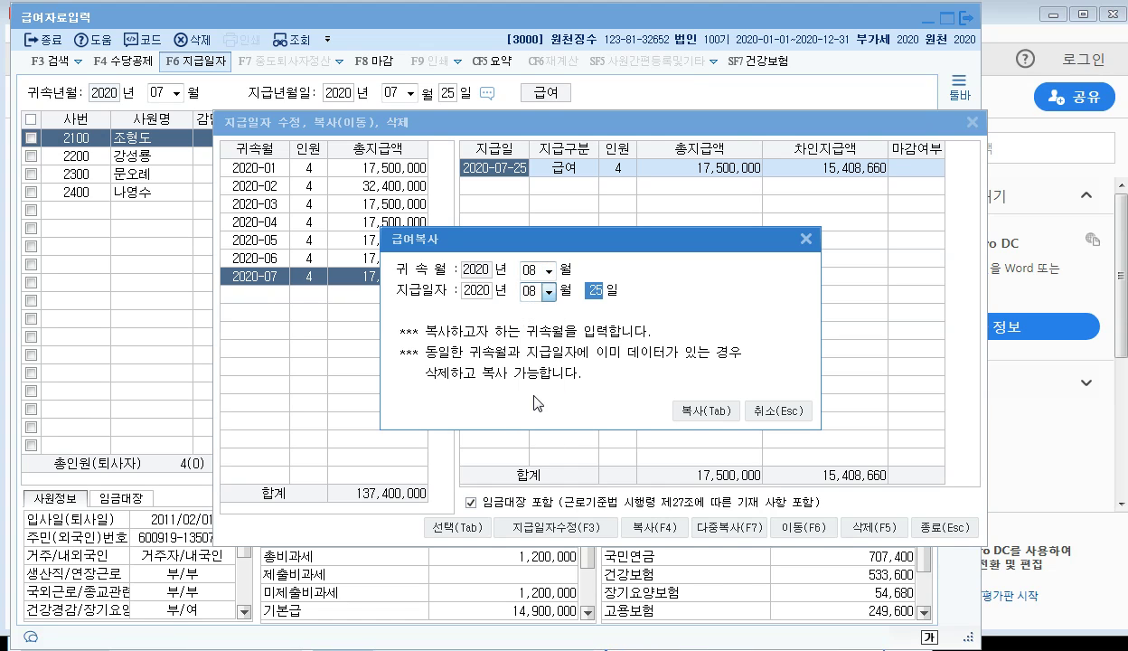
pyautogui.click(685, 414)
pyautogui.click(604, 353)
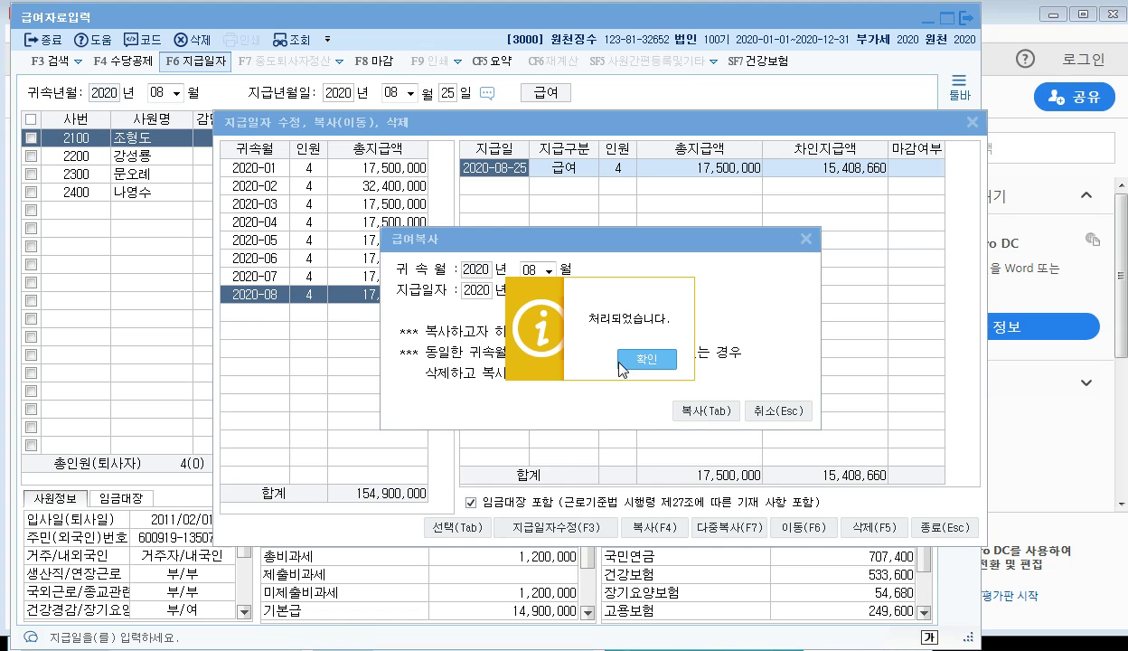
pyautogui.click(632, 358)
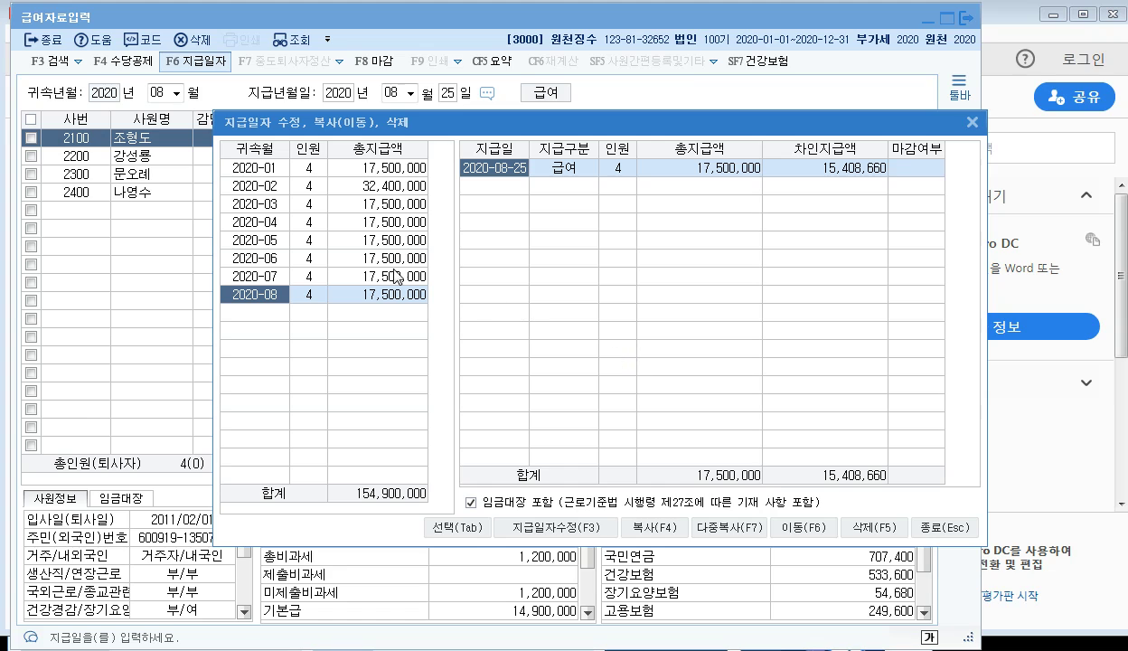
# Step: Copy the February payroll including bonuses to attribution month 2020-09 with payment date 2020-09-25
pyautogui.click(268, 186)
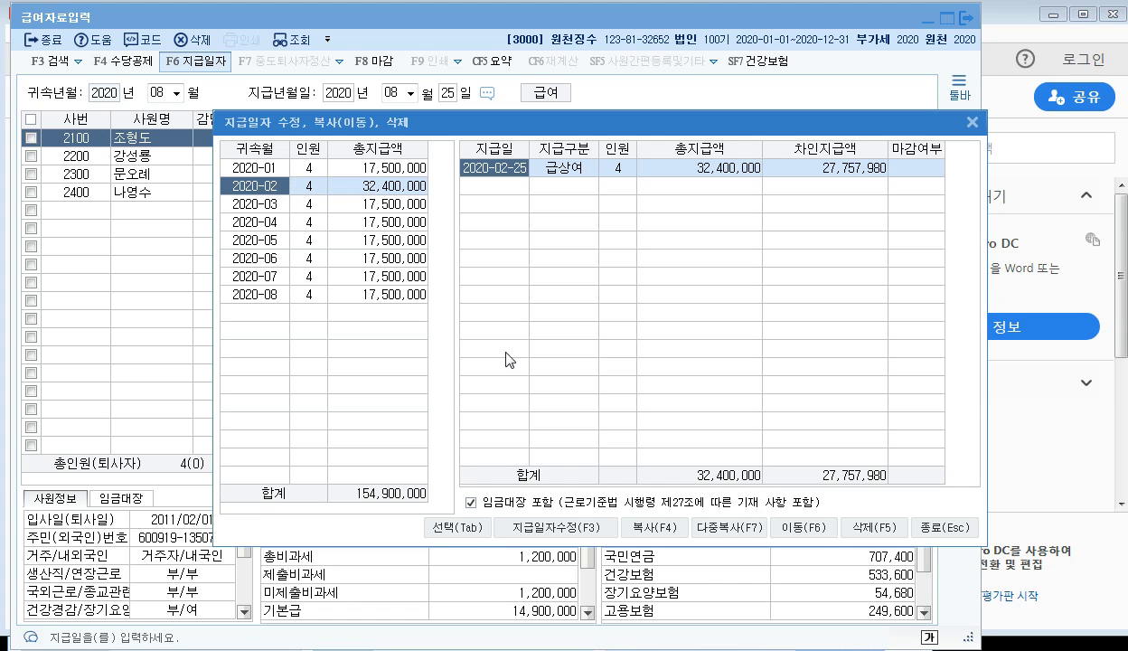
pyautogui.click(659, 513)
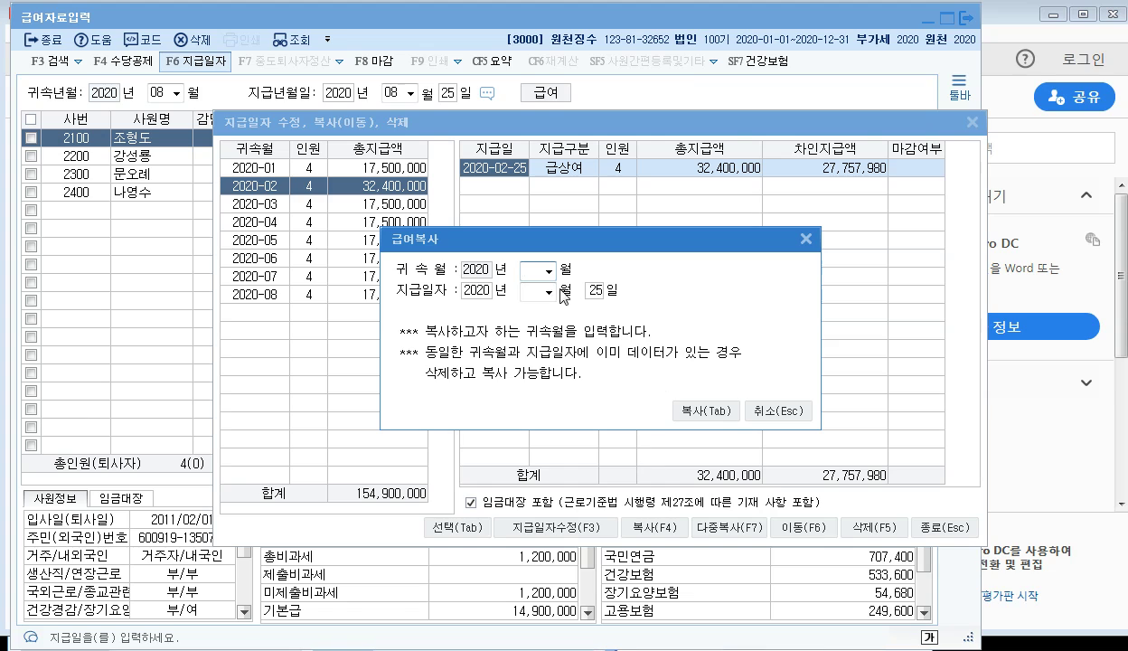
pyautogui.click(547, 271)
pyautogui.click(531, 384)
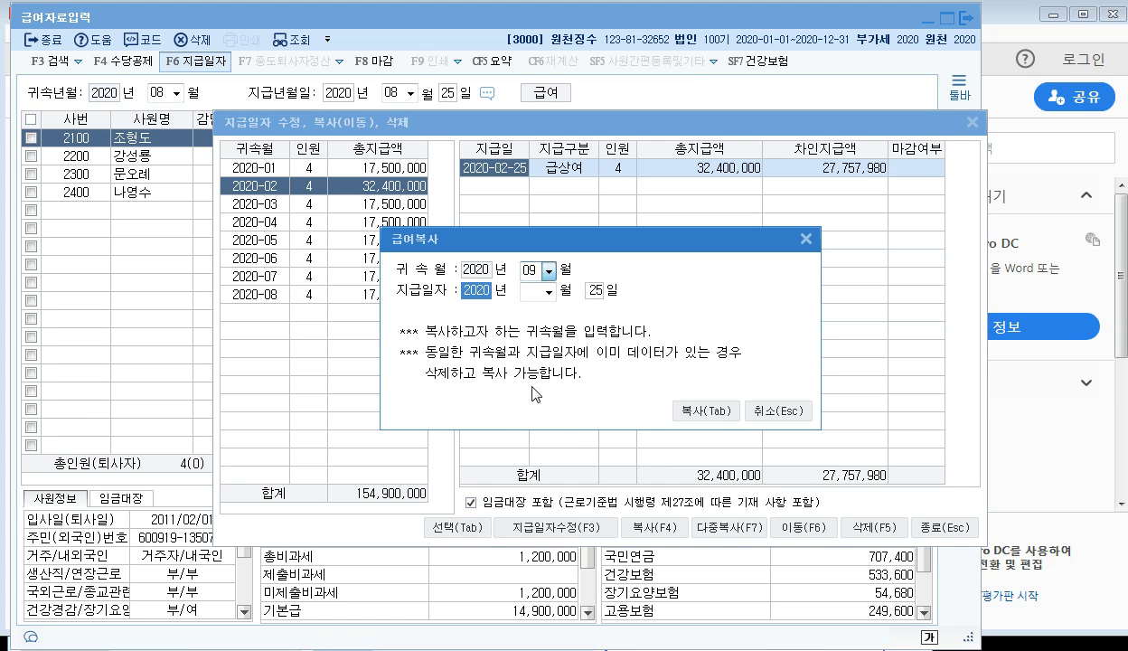
pyautogui.click(547, 292)
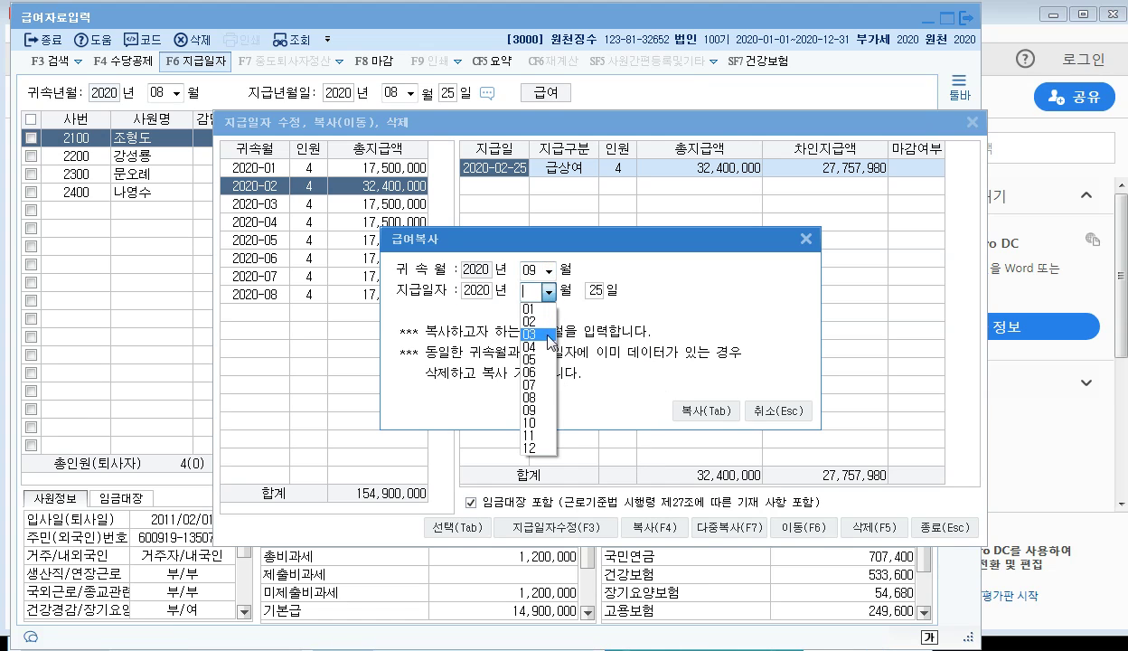
pyautogui.click(541, 409)
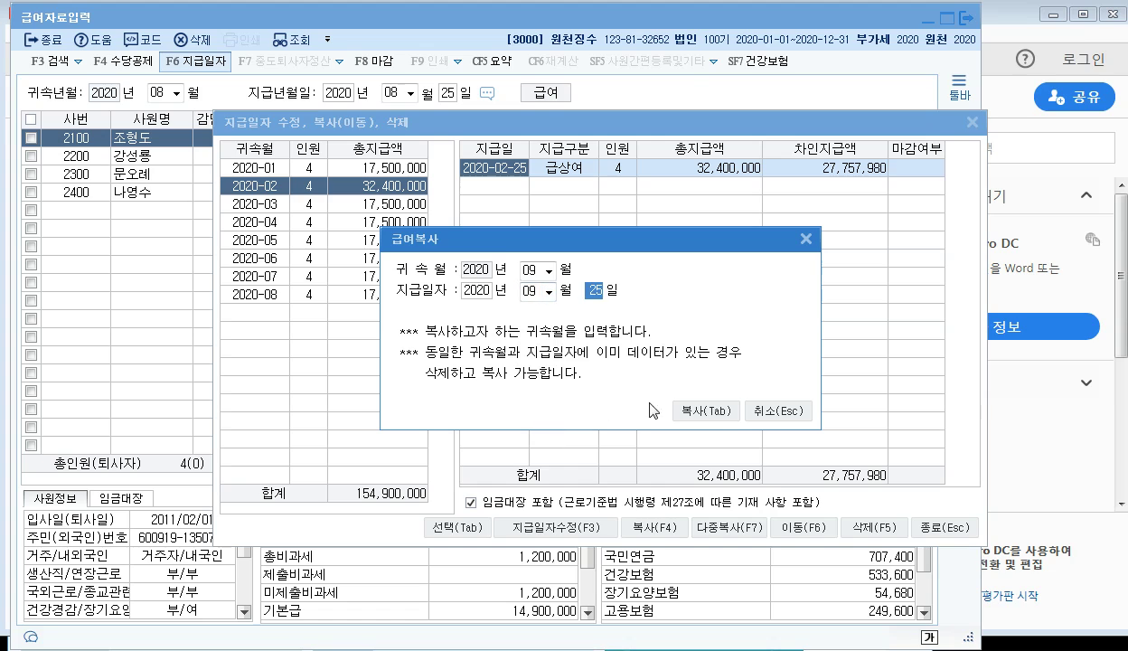
pyautogui.click(696, 413)
pyautogui.click(597, 359)
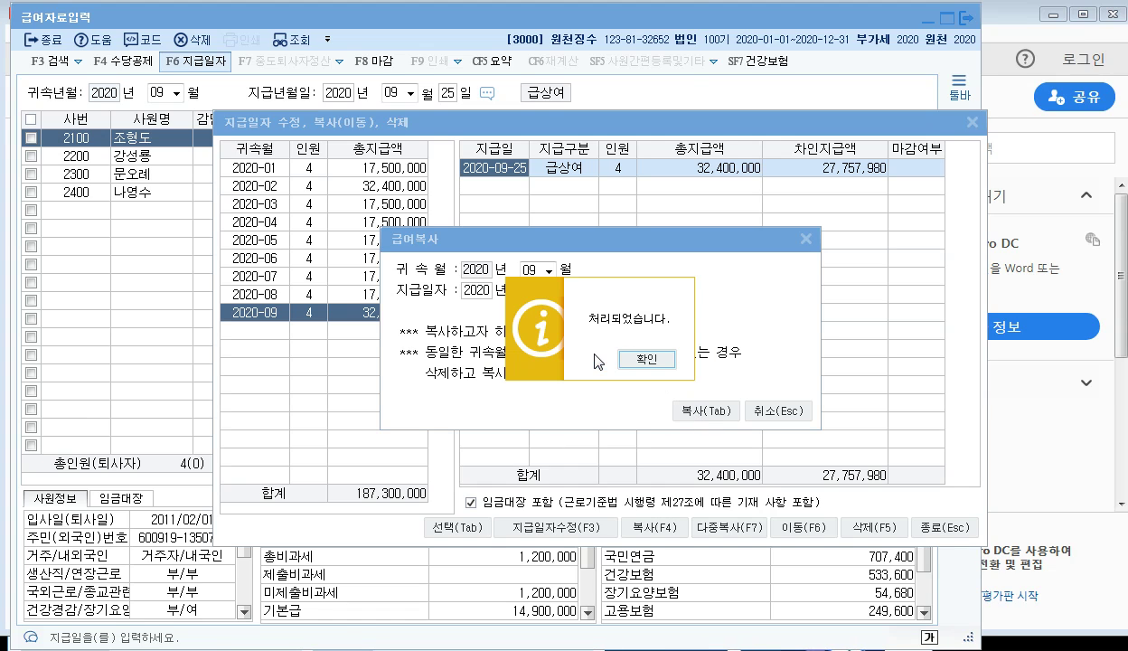
pyautogui.click(630, 360)
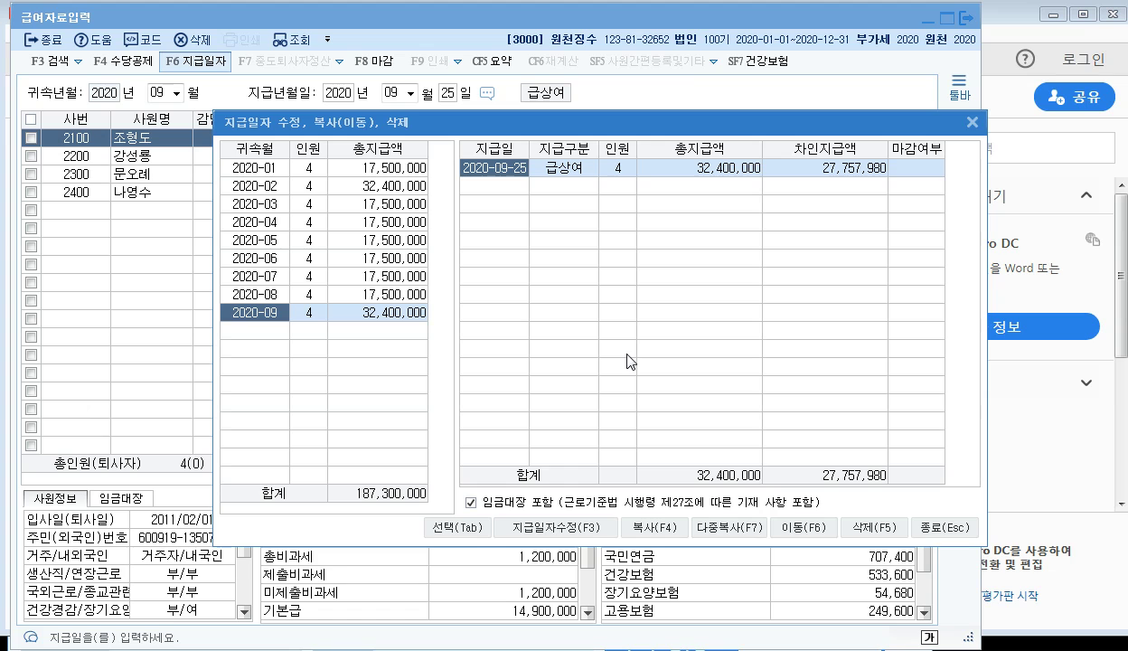
# Step: Close the payment date dialog, load the September 2020 payroll and review each employee's pay and deductions
pyautogui.click(921, 524)
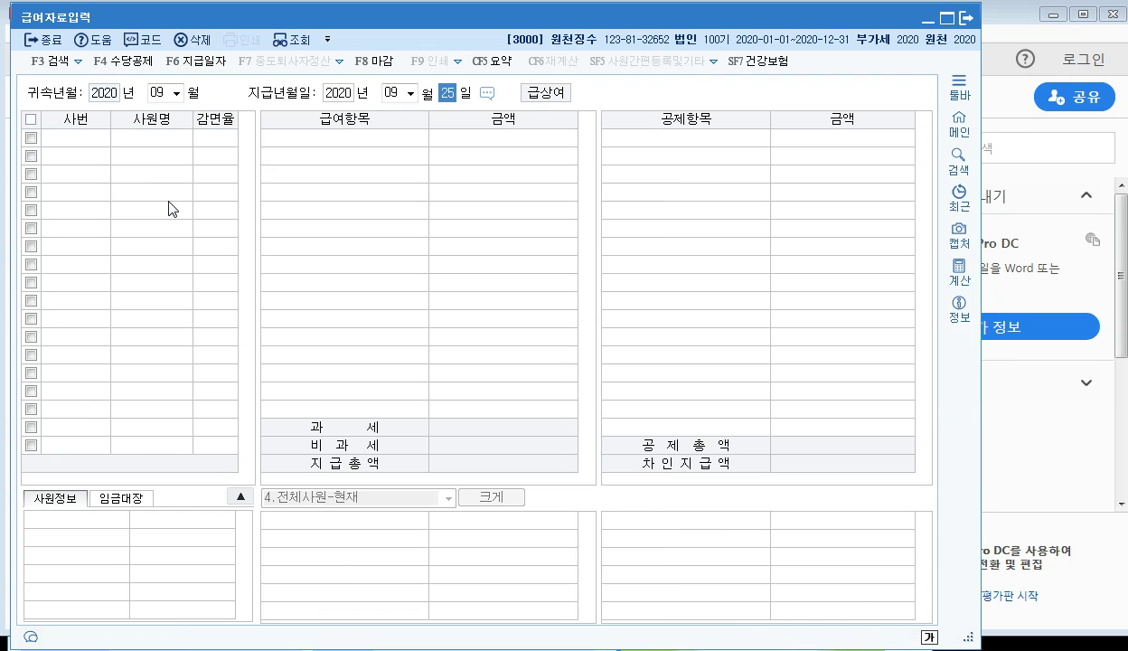
pyautogui.press('Return')
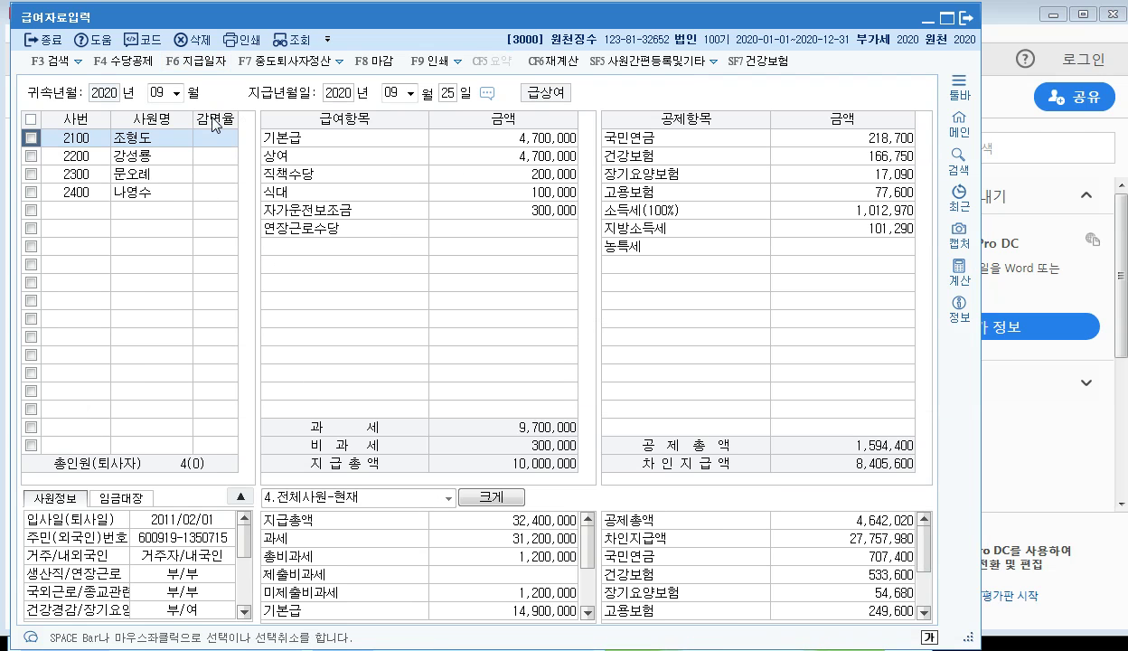
pyautogui.click(133, 159)
pyautogui.click(129, 175)
pyautogui.click(129, 193)
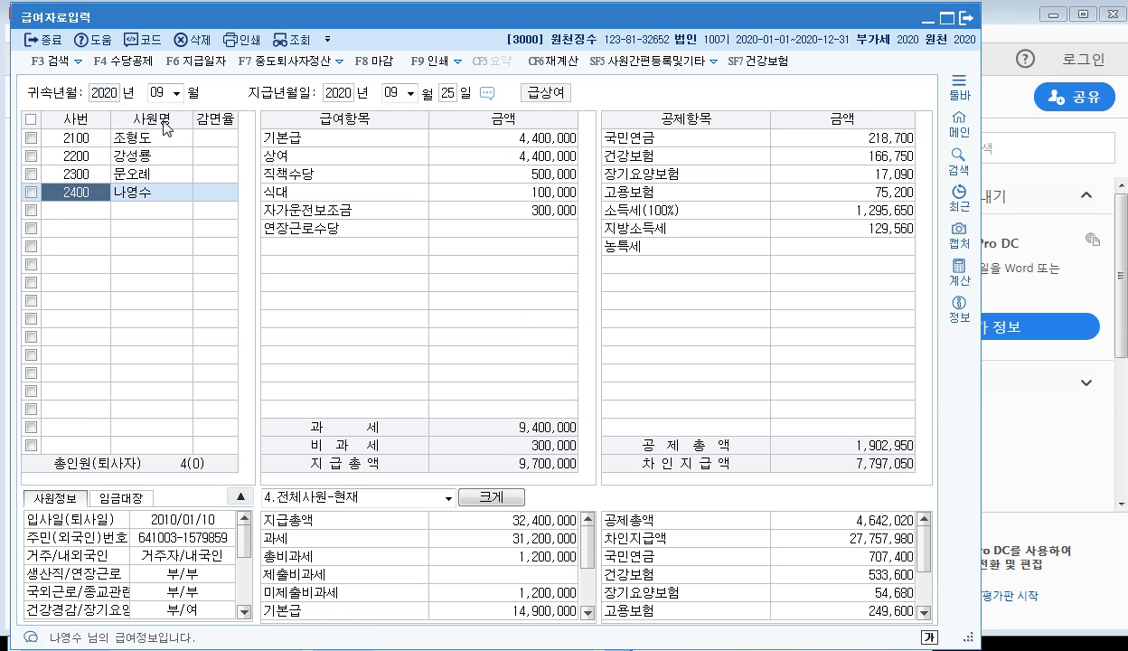
# Step: Load the August 2020 payroll and review the individual employees' pay and deductions
pyautogui.click(175, 93)
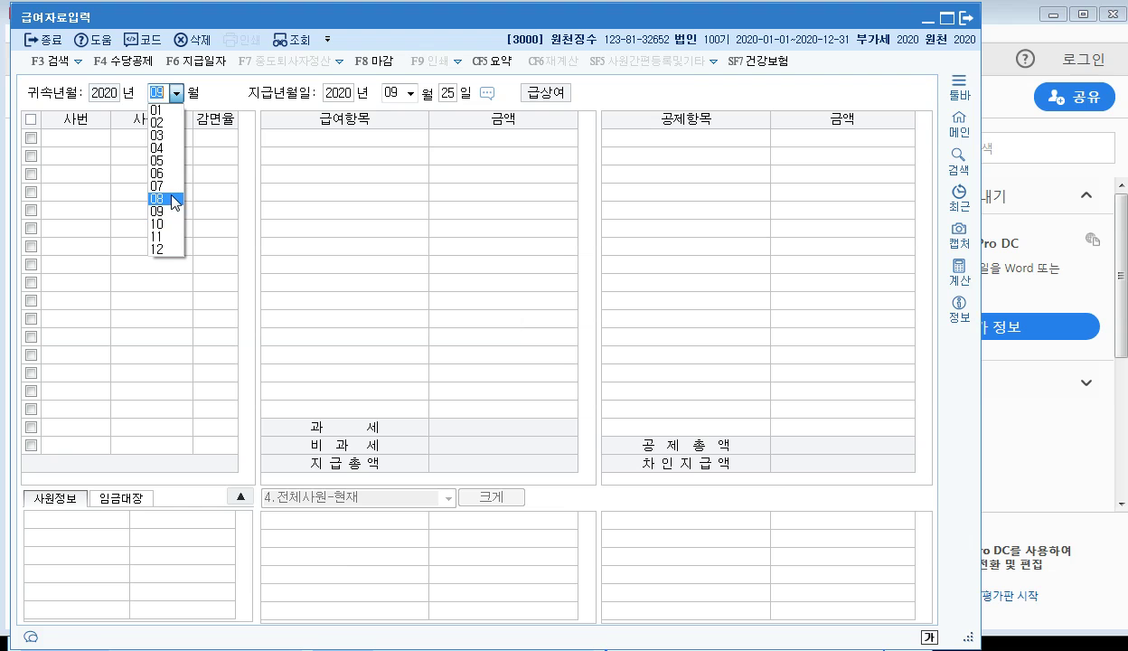
pyautogui.click(172, 199)
pyautogui.press('Return')
pyautogui.press('Return')
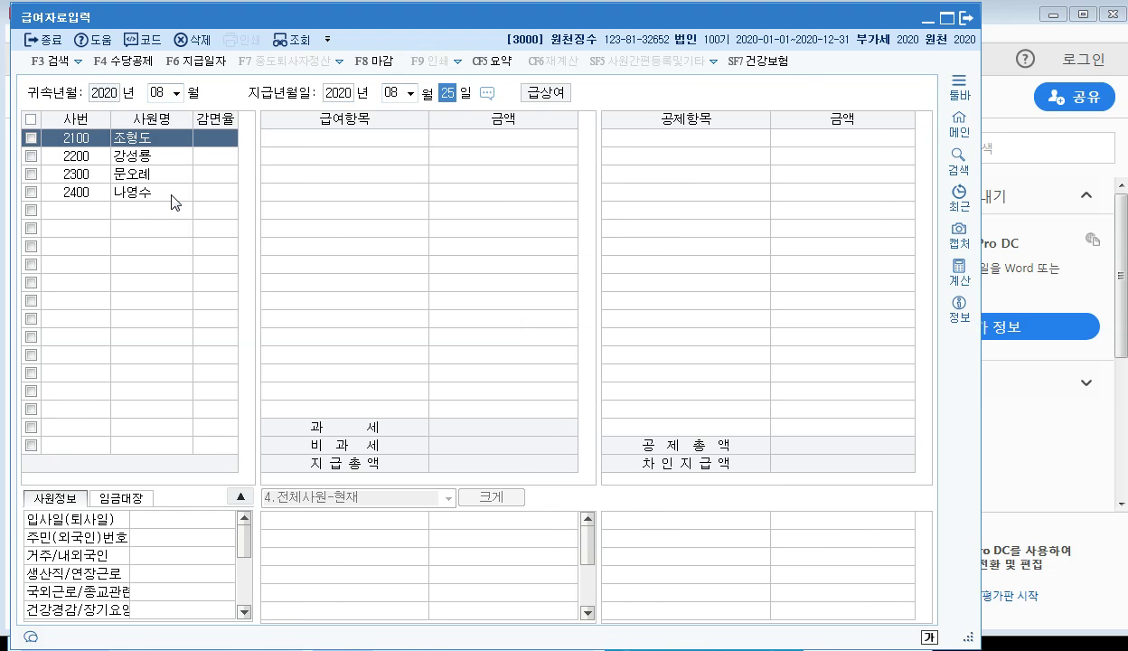
pyautogui.press('Return')
pyautogui.click(161, 155)
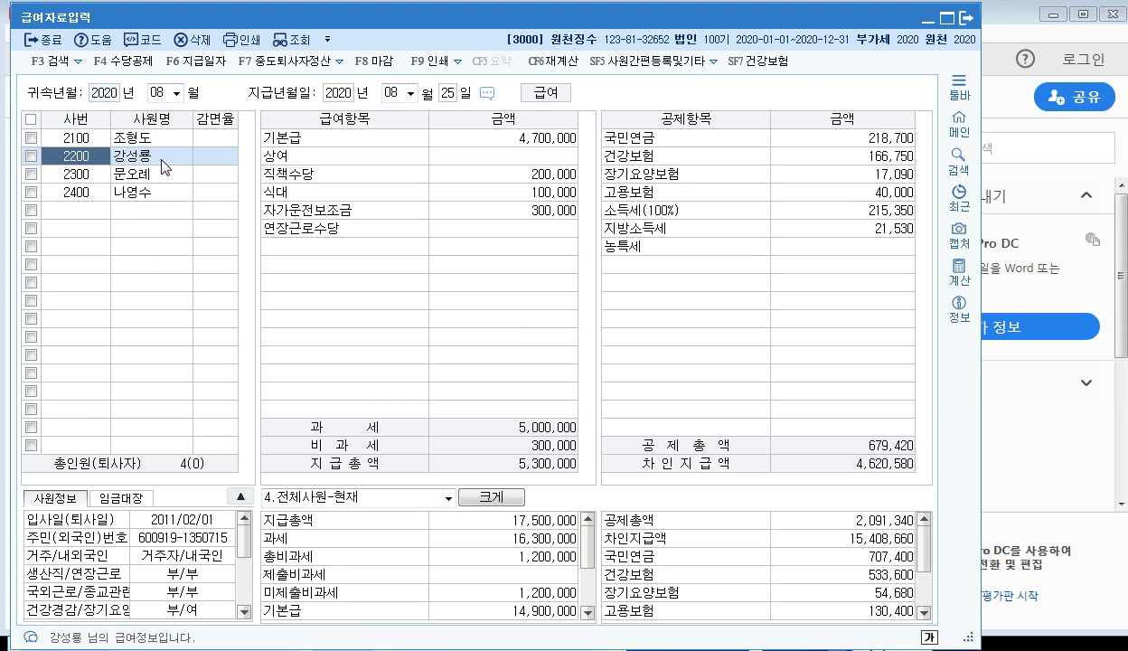
pyautogui.click(161, 174)
pyautogui.click(161, 191)
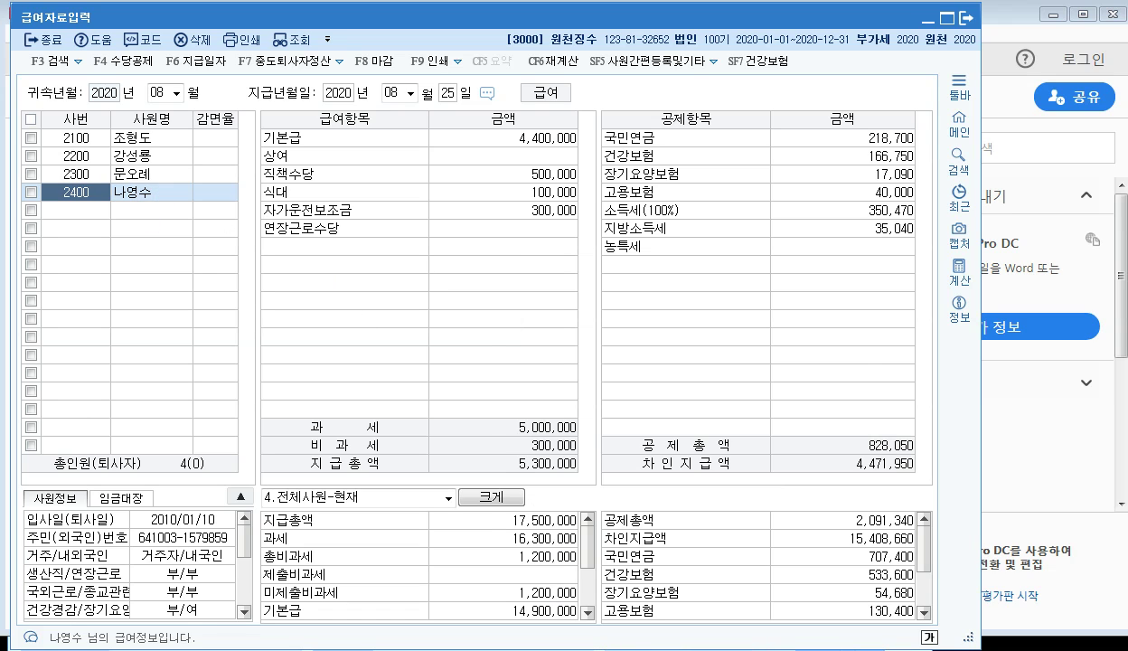
# Step: Switch to the textbook PDF in Acrobat Reader and read the bonus schedule, the resignation instructions and the solution steps on pages 662 and 663
pyautogui.hotkey('alt', 'Tab')
pyautogui.scroll(-8, 380, 466)
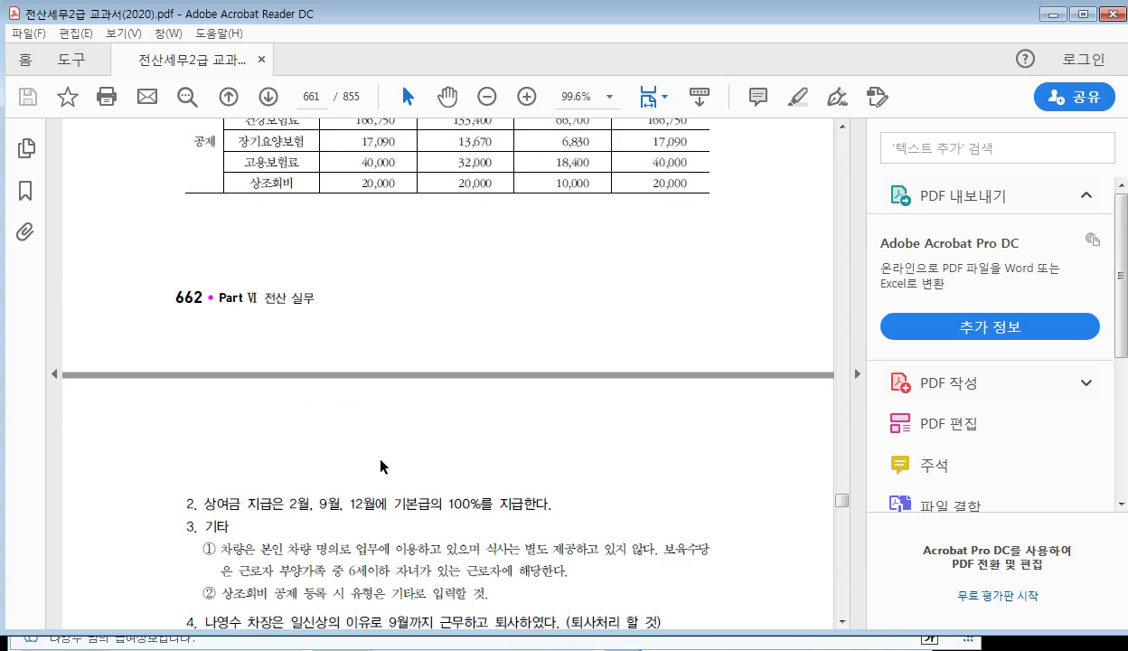
pyautogui.scroll(-5, 381, 465)
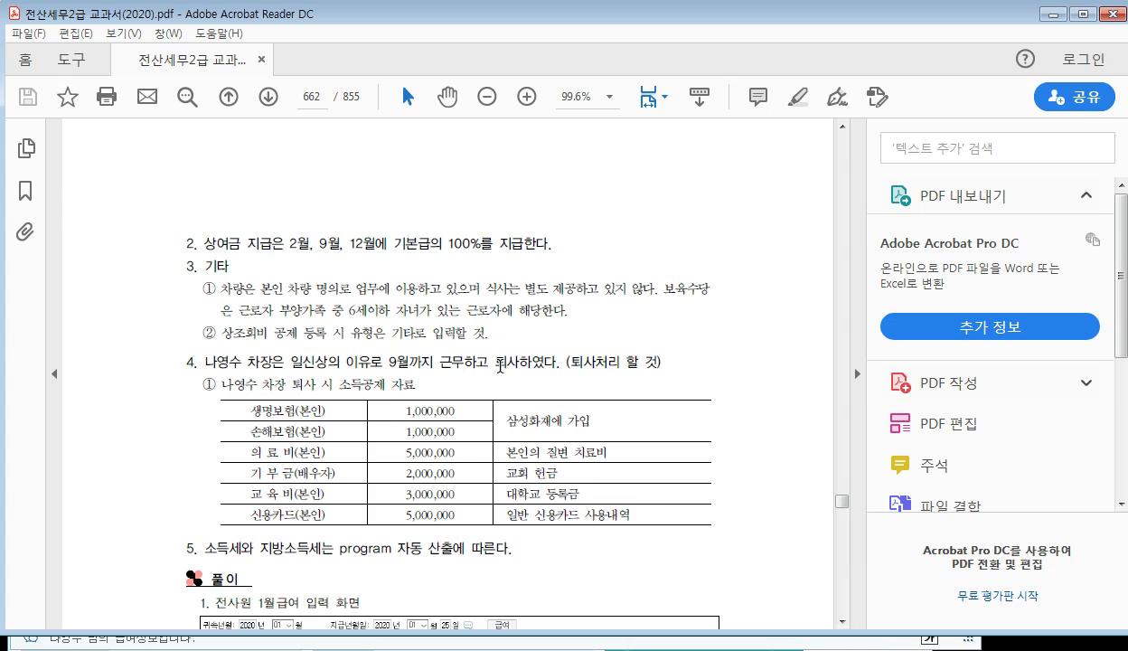
pyautogui.scroll(-2, 500, 365)
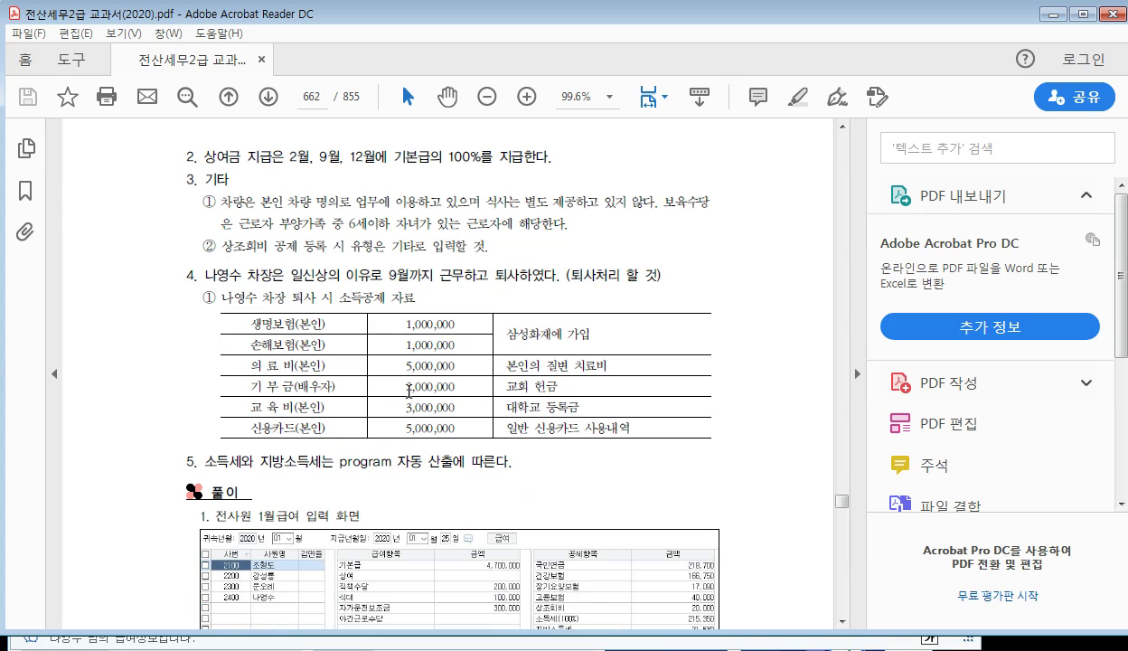
pyautogui.scroll(-20, 409, 417)
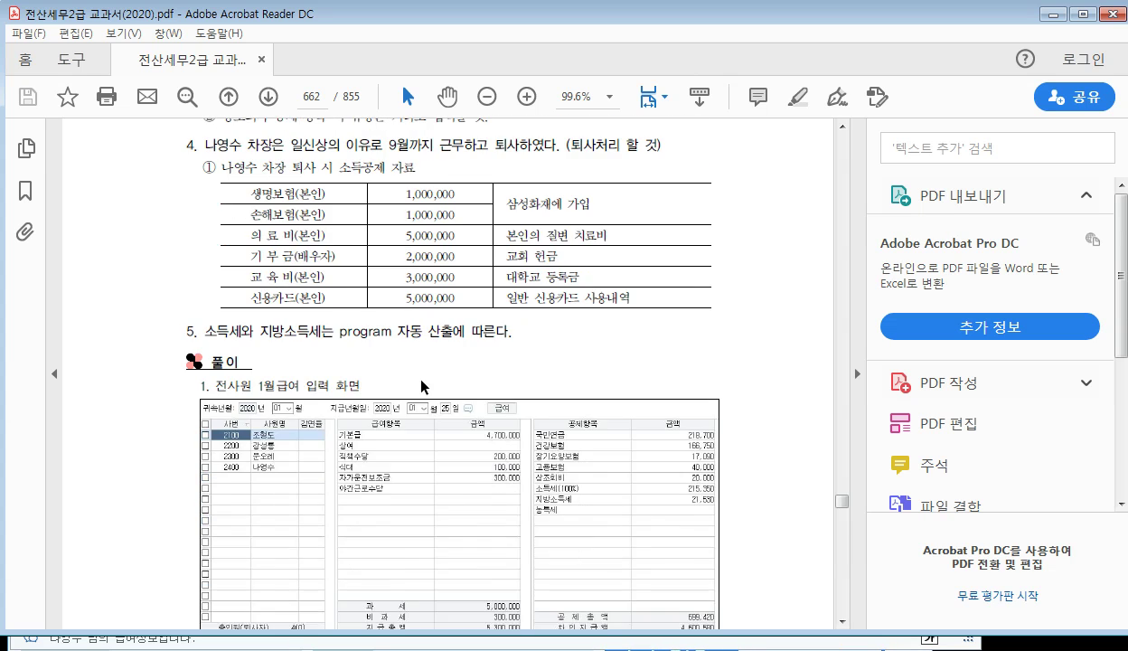
pyautogui.scroll(-8, 421, 387)
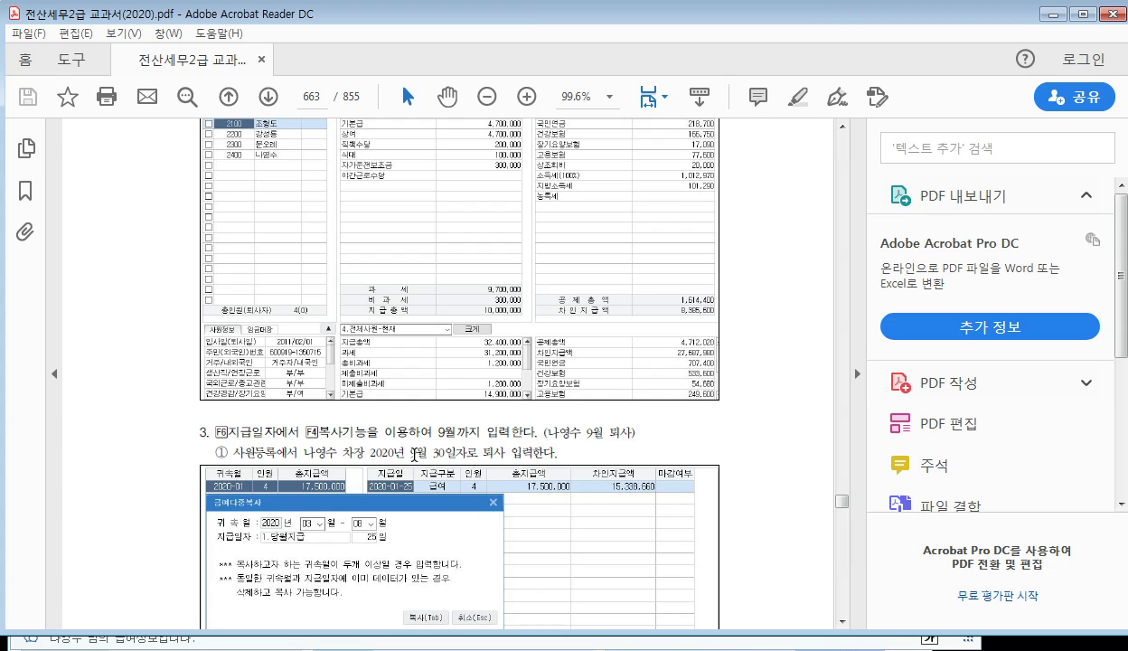
pyautogui.scroll(12, 344, 456)
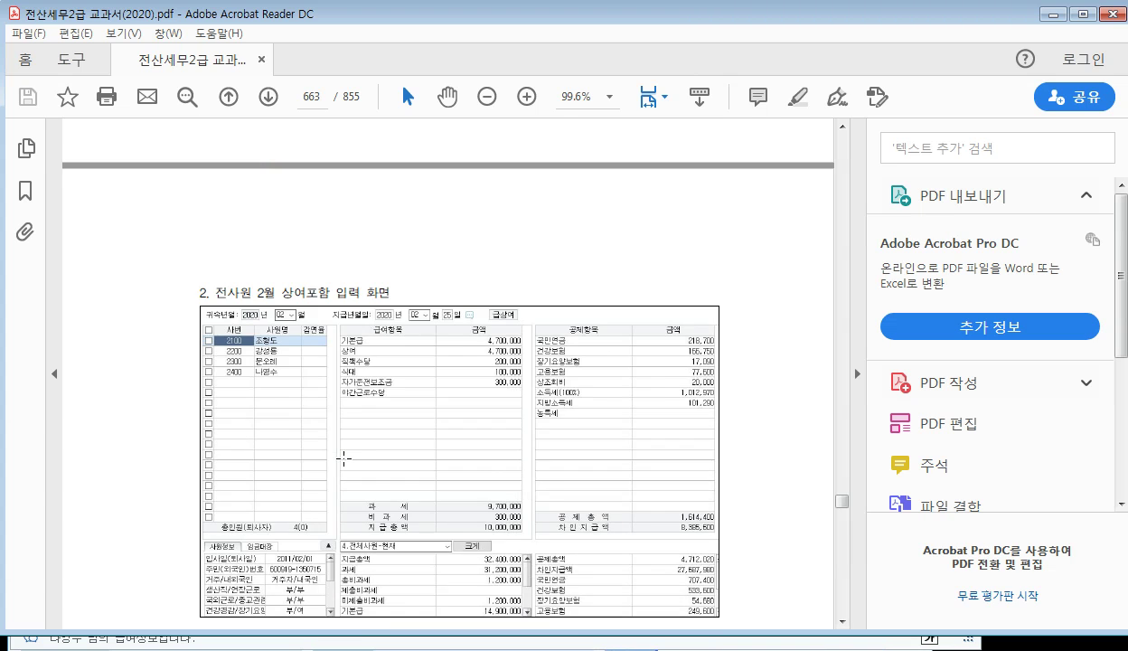
pyautogui.scroll(-9, 344, 459)
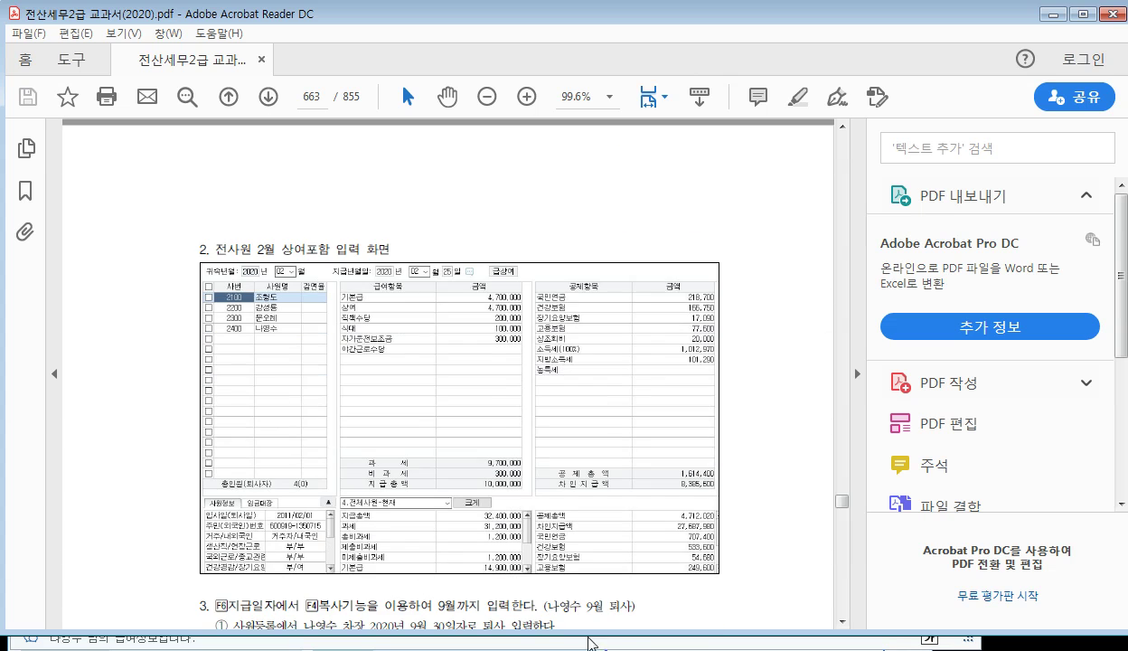
# Step: Return to KcLep, close payroll data entry (급여자료입력) and open employee registration (사원등록), moving its window fully into view
pyautogui.hotkey('alt', 'Tab')
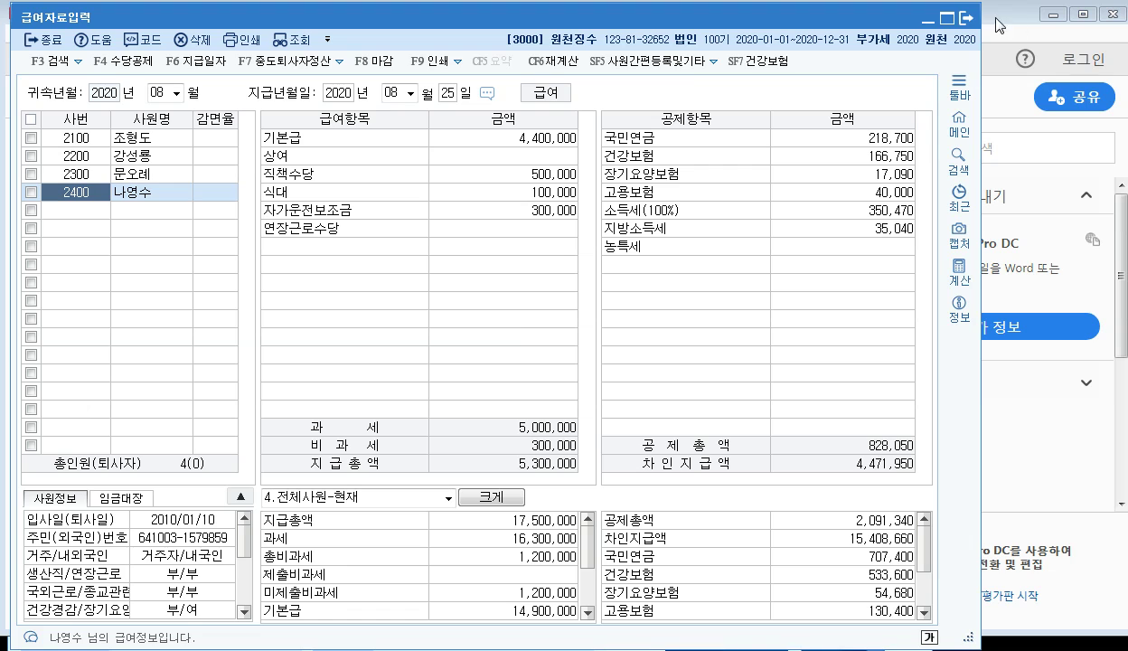
pyautogui.click(965, 20)
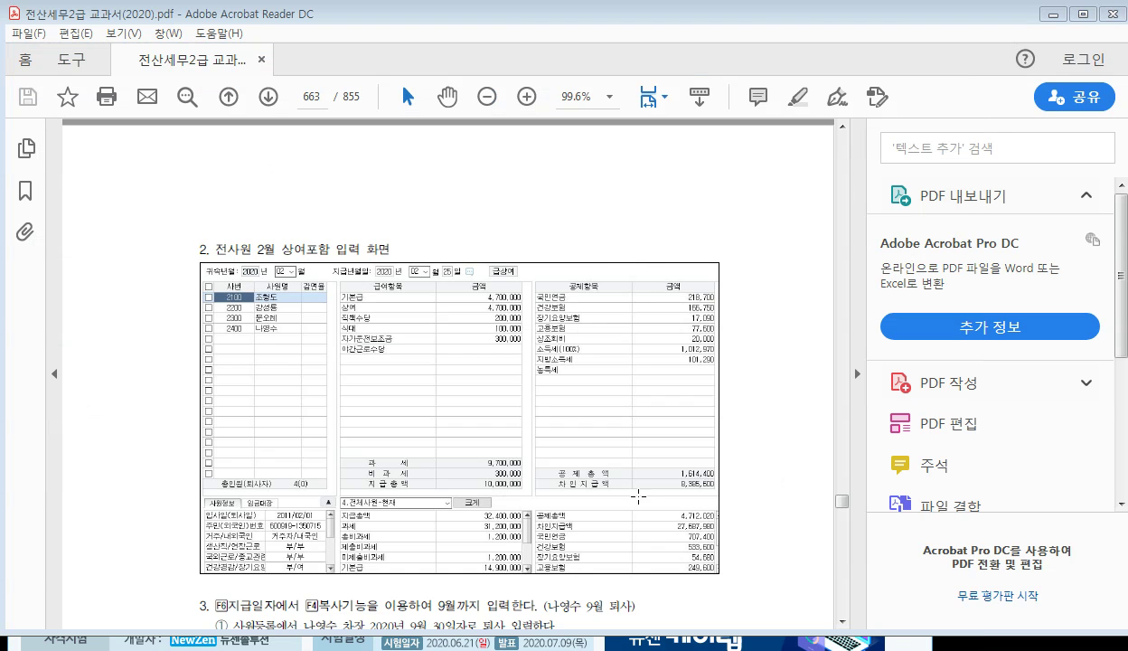
pyautogui.click(643, 642)
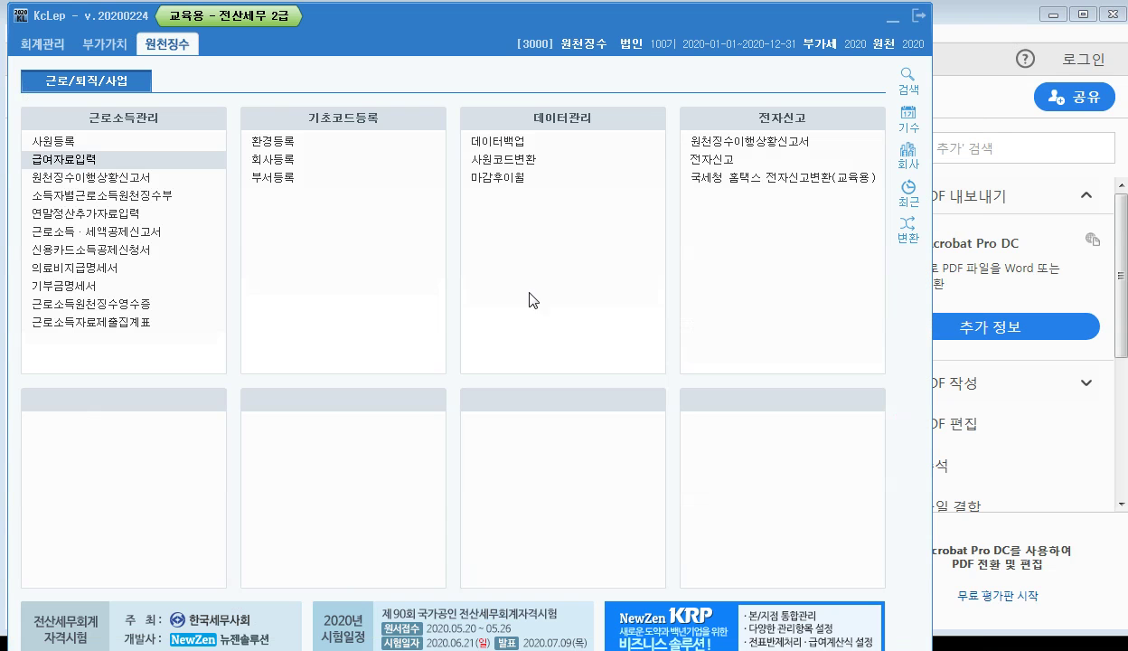
pyautogui.click(92, 146)
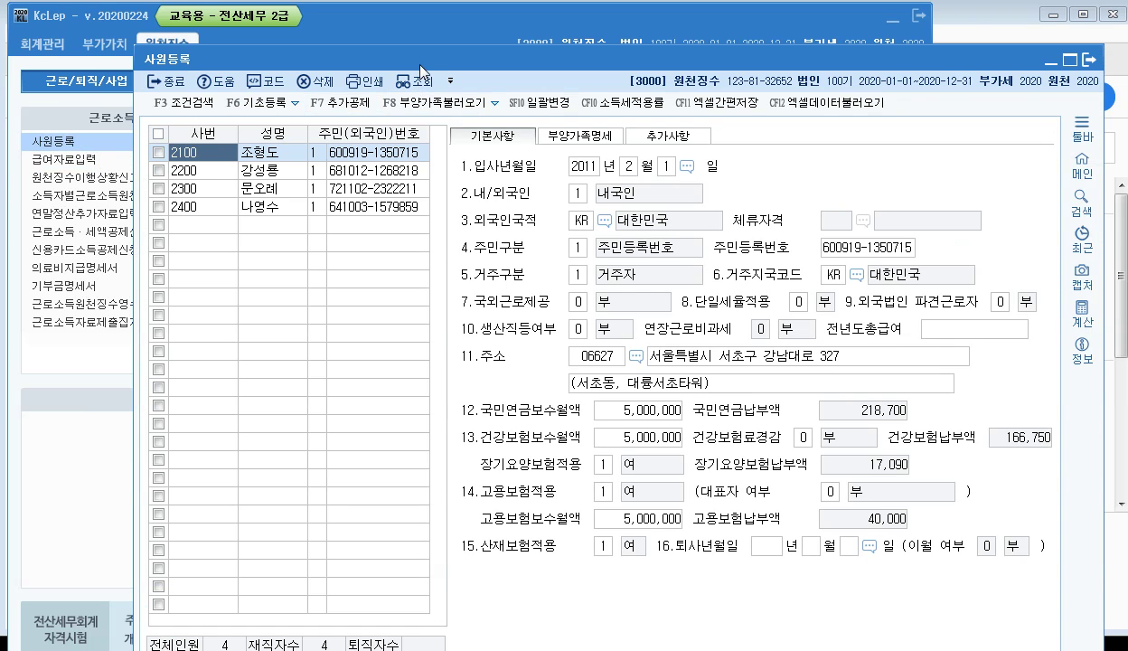
pyautogui.moveTo(432, 65); pyautogui.dragTo(318, 18)
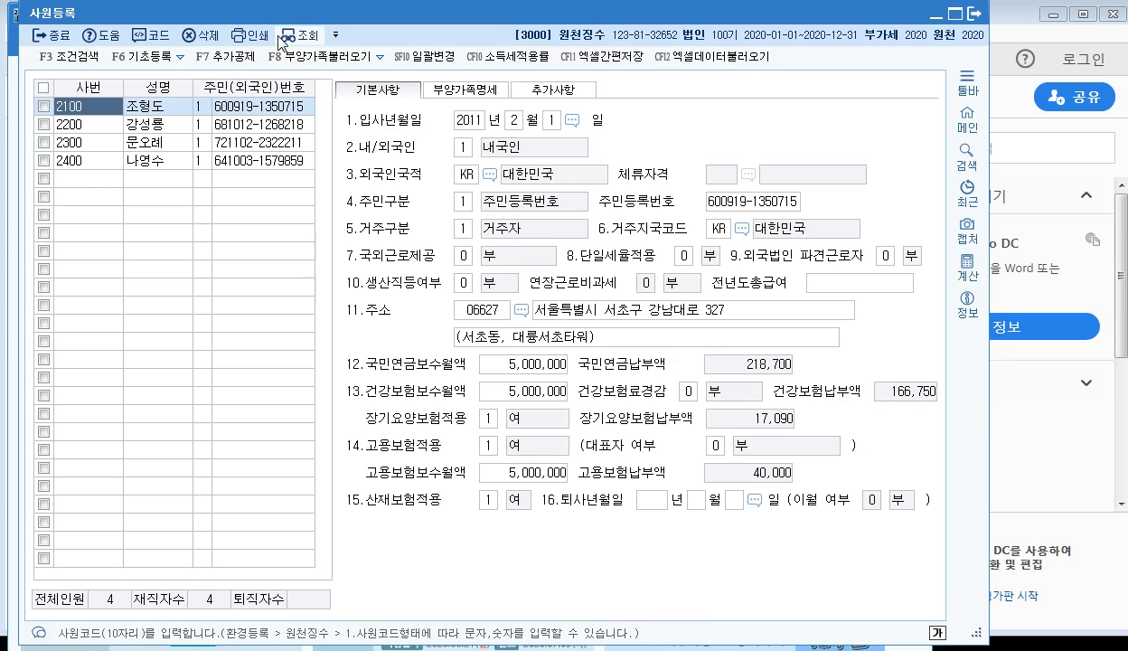
# Step: Set the fourth employee's resignation date (퇴사년월일) to 2020-09-30 with carry-over left at 0.부, and close employee registration
pyautogui.click(76, 160)
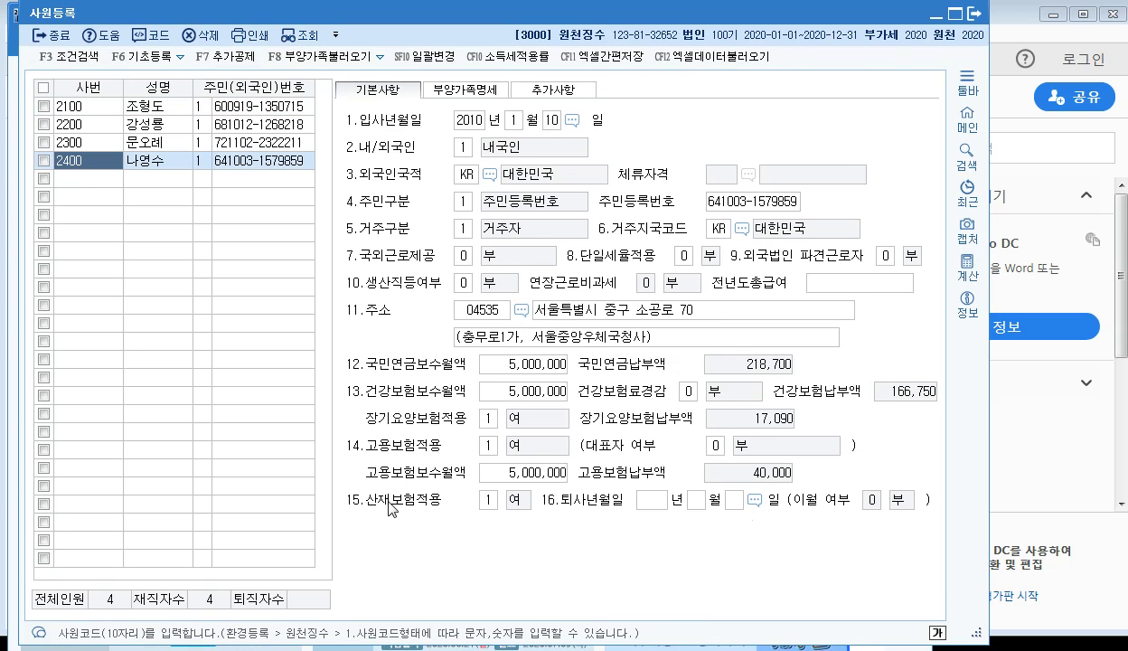
pyautogui.click(658, 506)
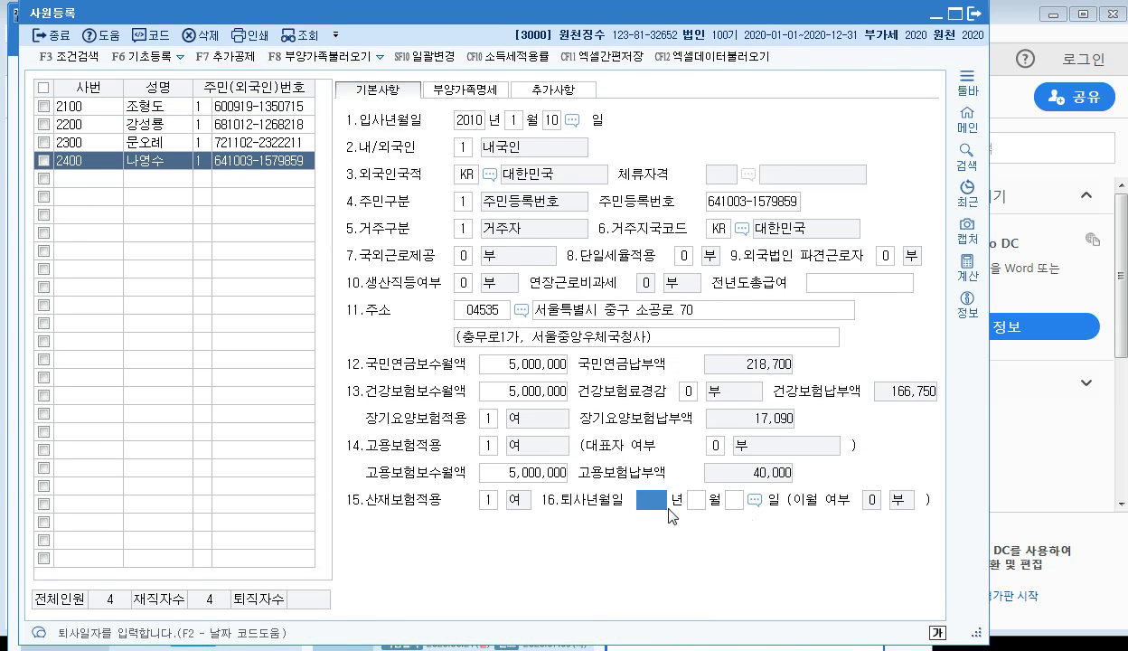
pyautogui.write('2020 년 ')
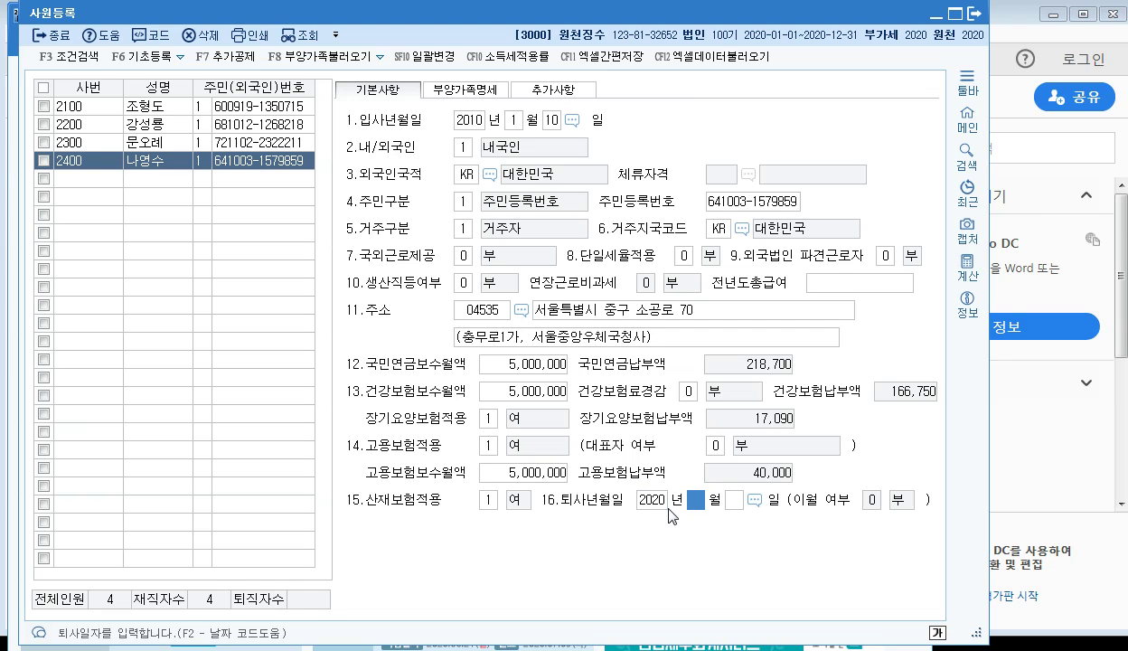
pyautogui.write('9 월 30')
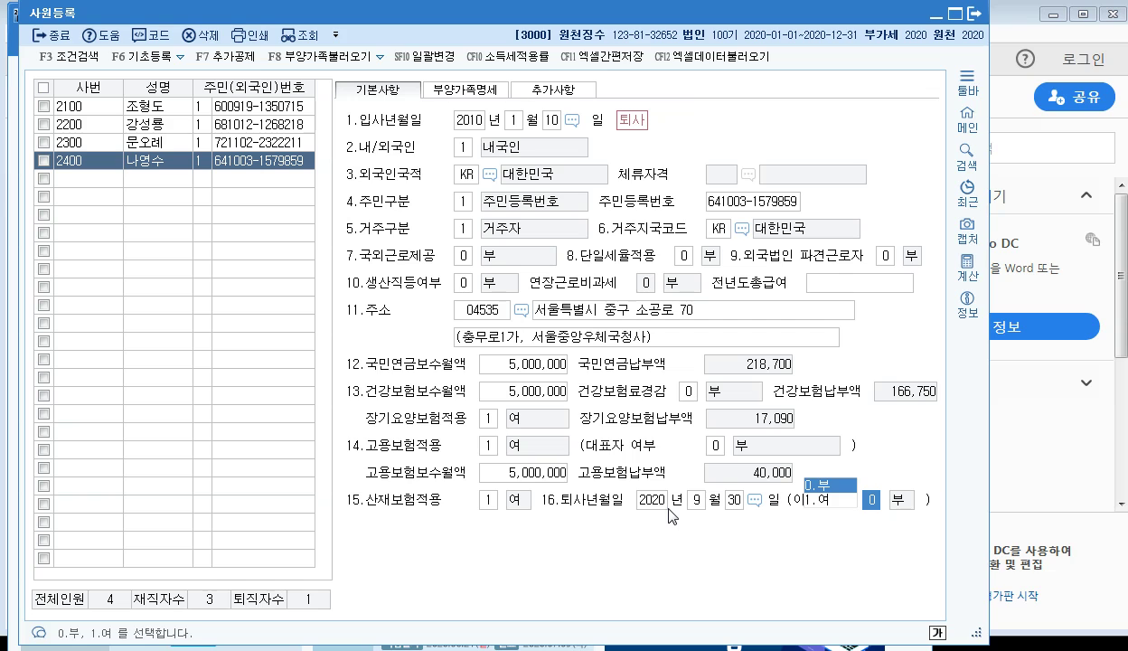
pyautogui.press('Return')
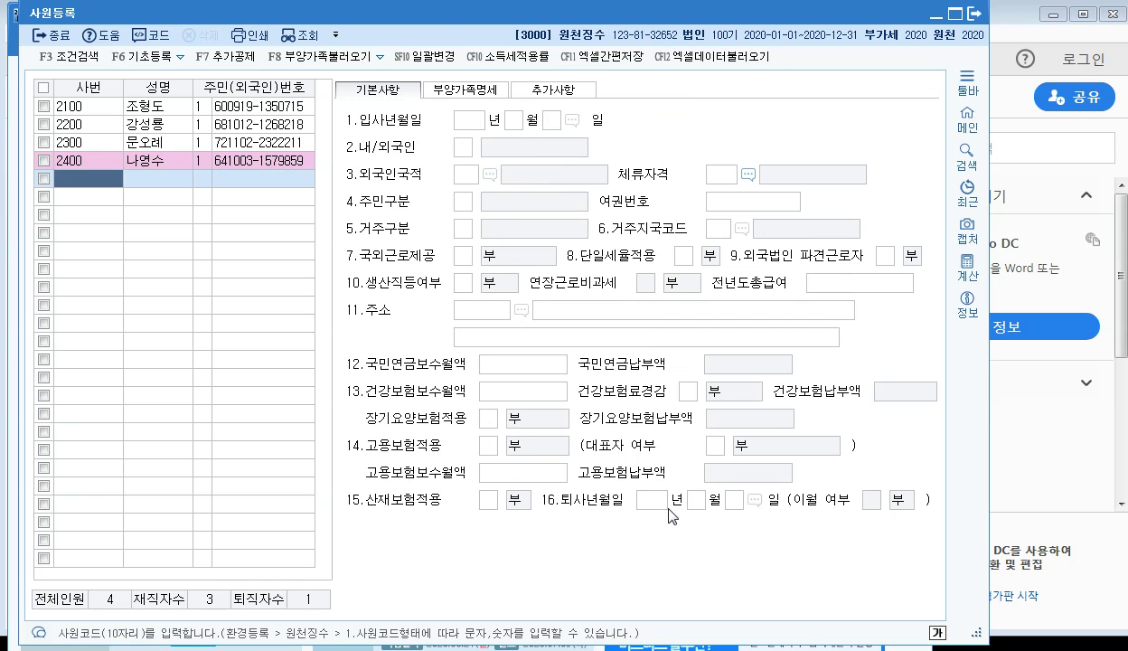
pyautogui.click(82, 159)
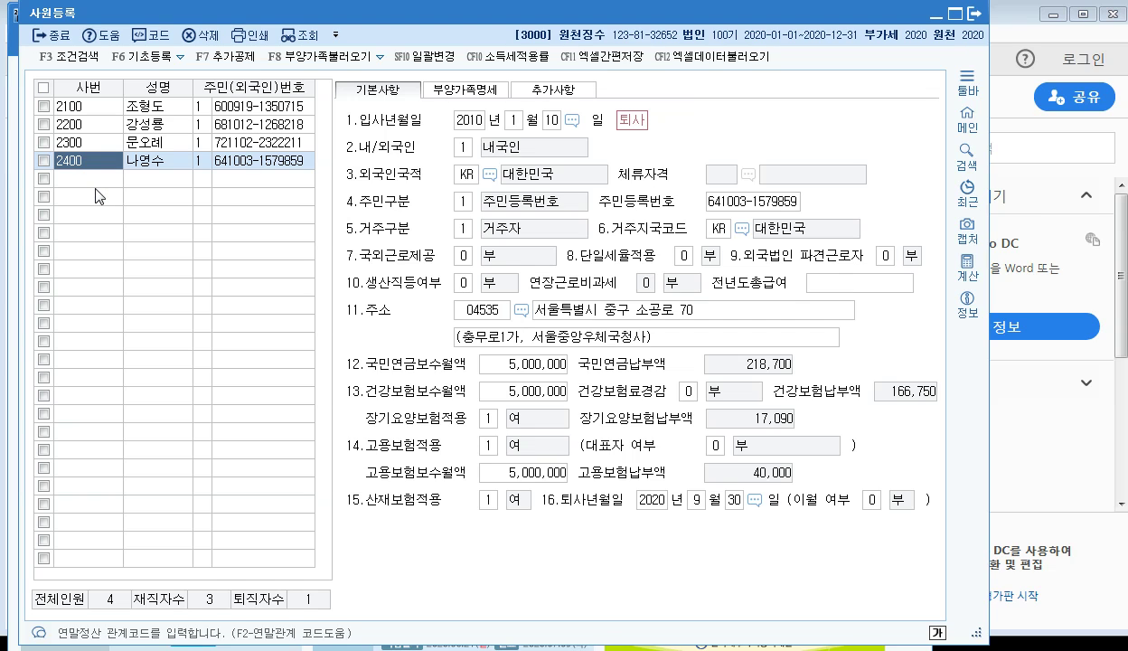
pyautogui.click(99, 196)
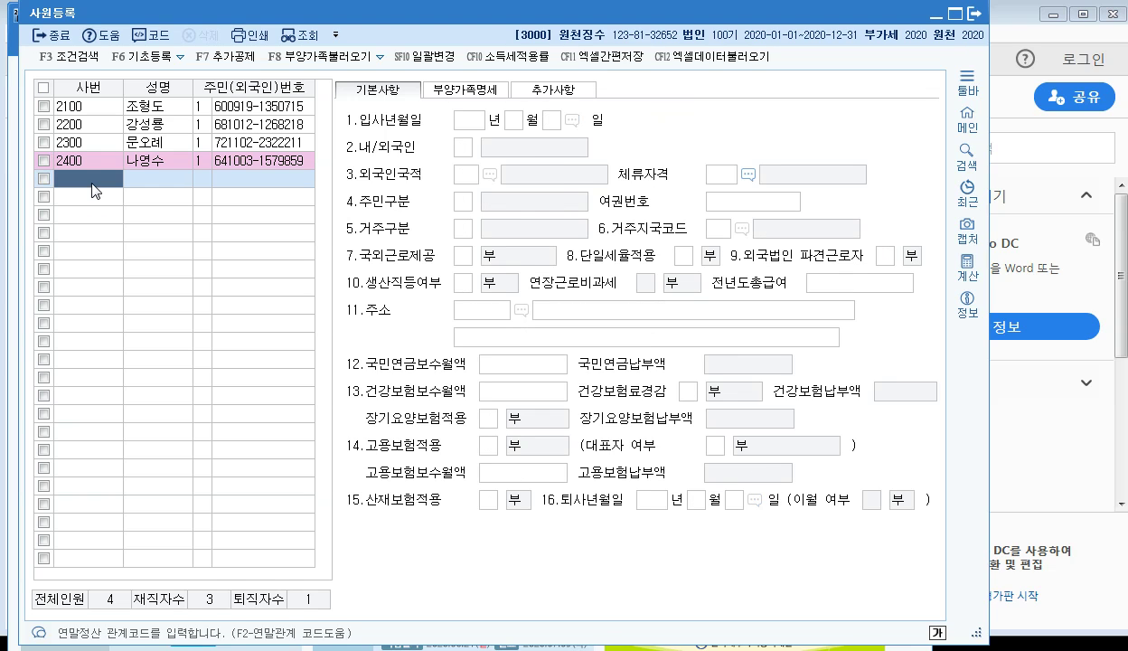
pyautogui.click(974, 14)
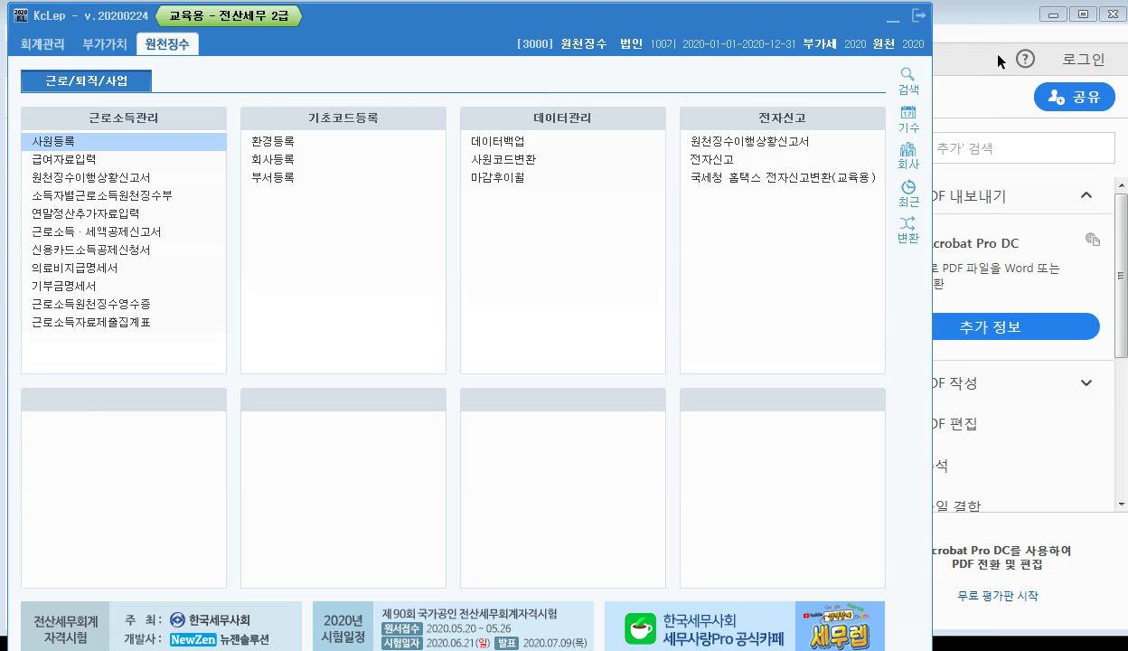
# Step: Open payroll data entry (급여자료입력) and load the September 2020 payroll with payment date September 25
pyautogui.click(77, 161)
pyautogui.moveTo(477, 61); pyautogui.dragTo(362, 22)
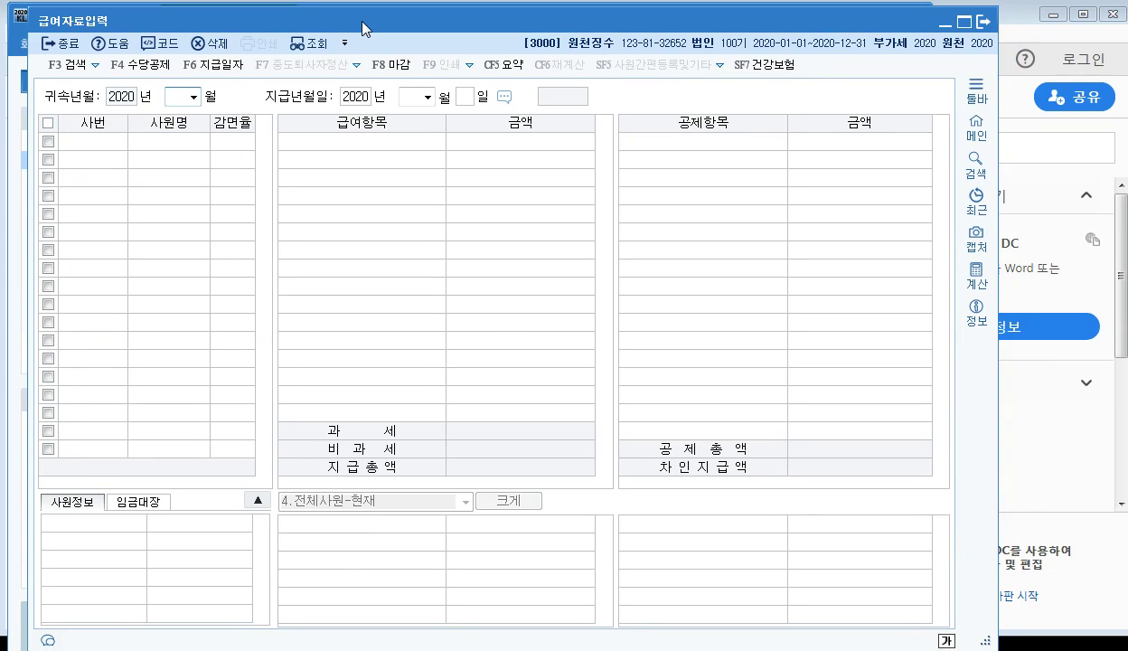
pyautogui.click(193, 100)
pyautogui.click(201, 221)
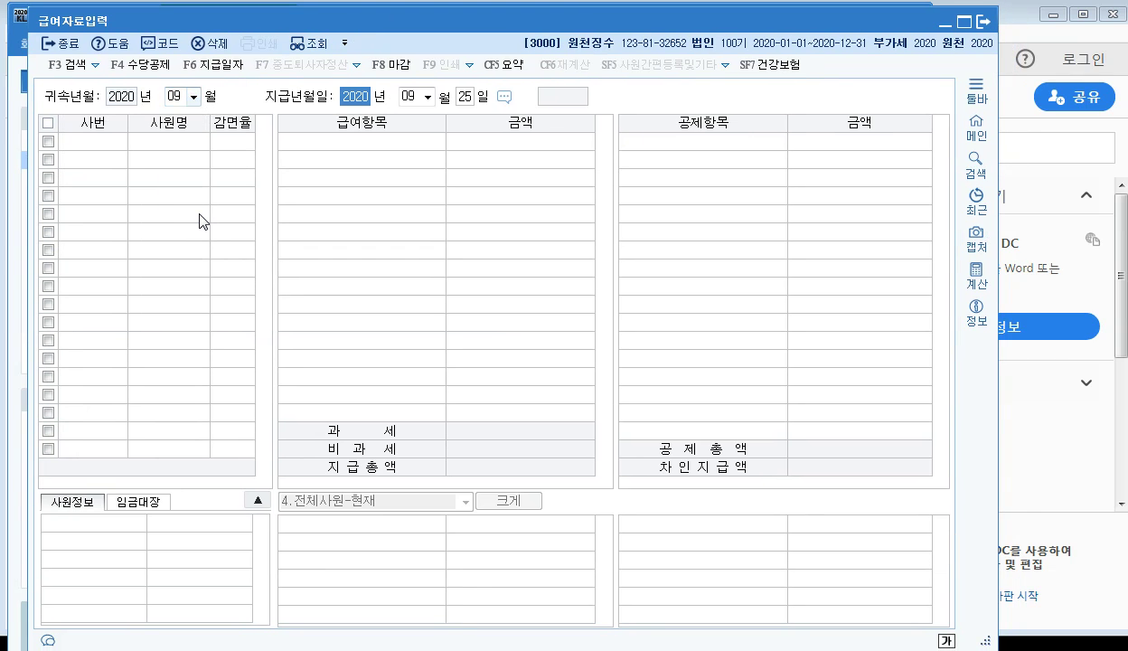
pyautogui.press('Return')
pyautogui.press('Return')
pyautogui.press('Return')
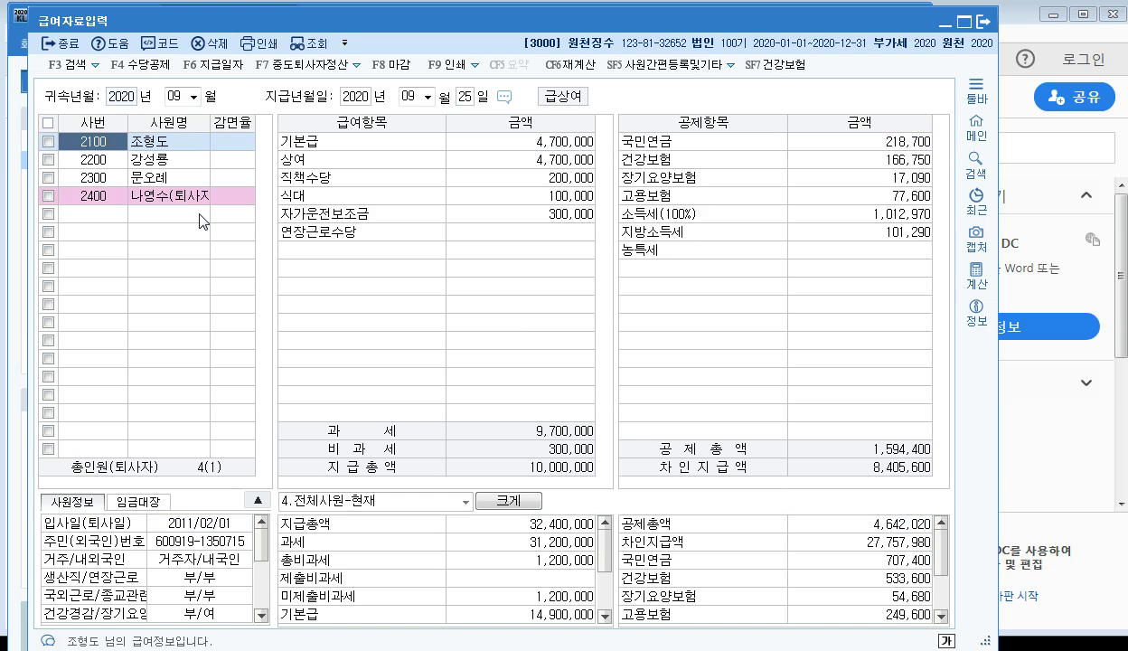
# Step: Open the mid-year resignation settlement (중도퇴사 연말정산) for the resigned employee and review its income, deduction and tax items
pyautogui.click(182, 204)
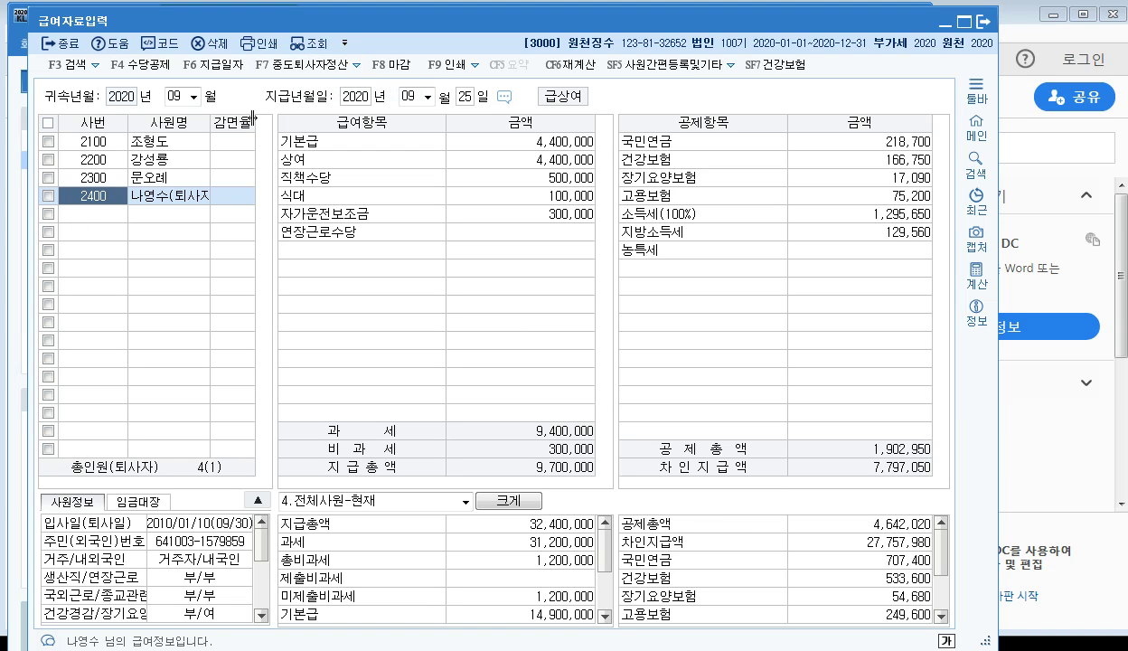
pyautogui.click(297, 65)
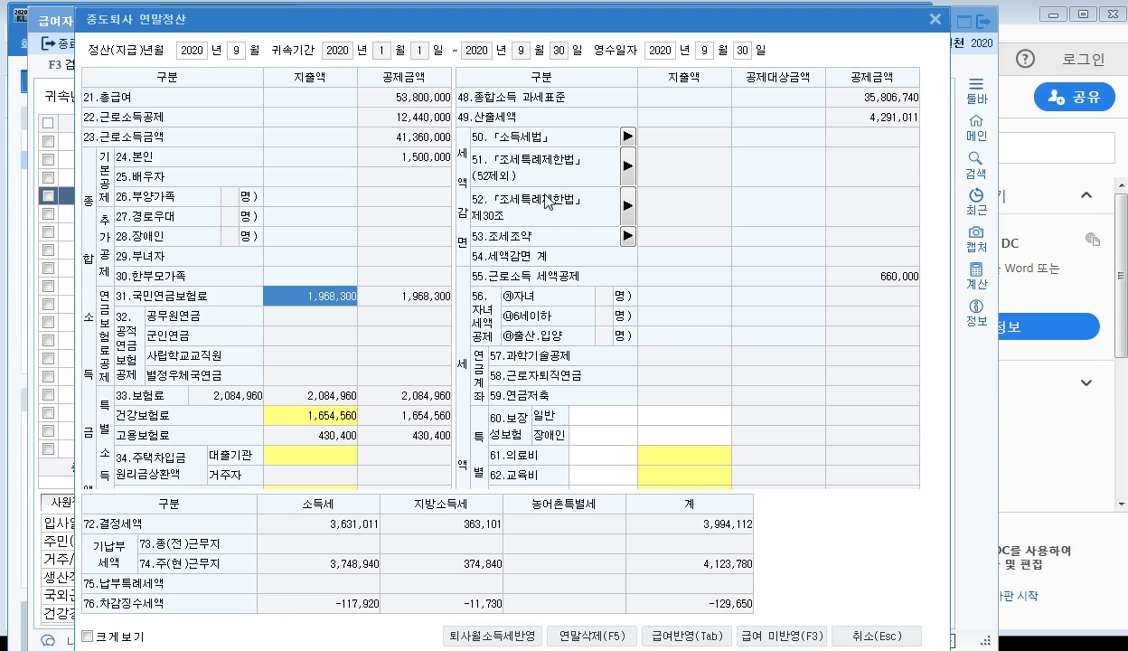
pyautogui.moveTo(756, 27); pyautogui.dragTo(851, 304)
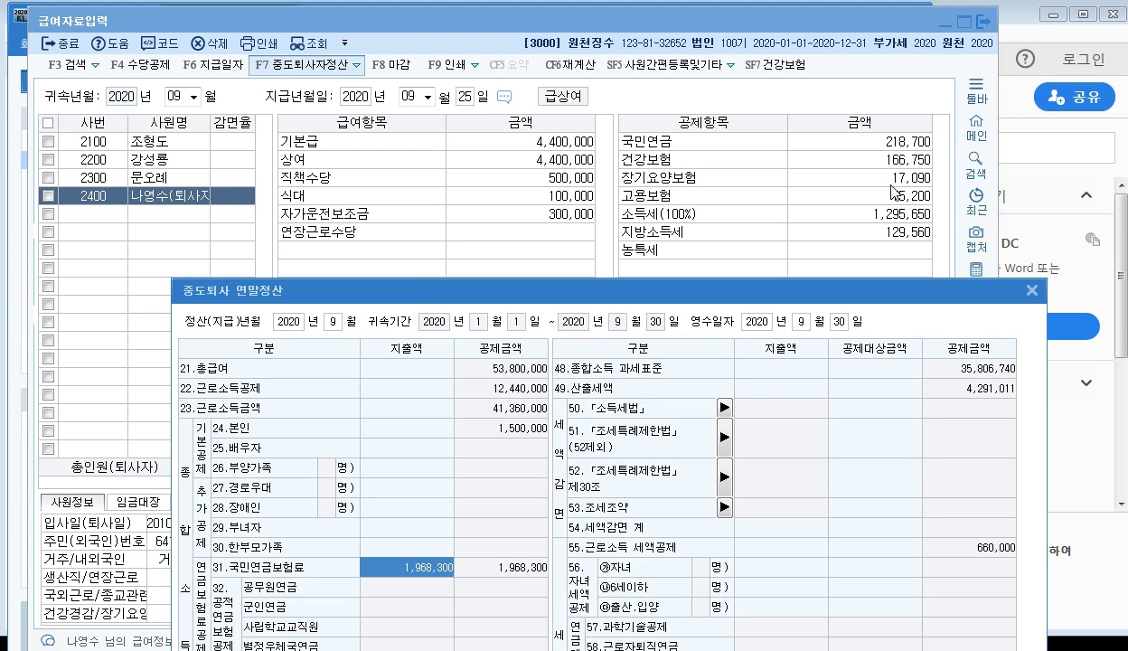
pyautogui.moveTo(743, 288); pyautogui.dragTo(787, 10)
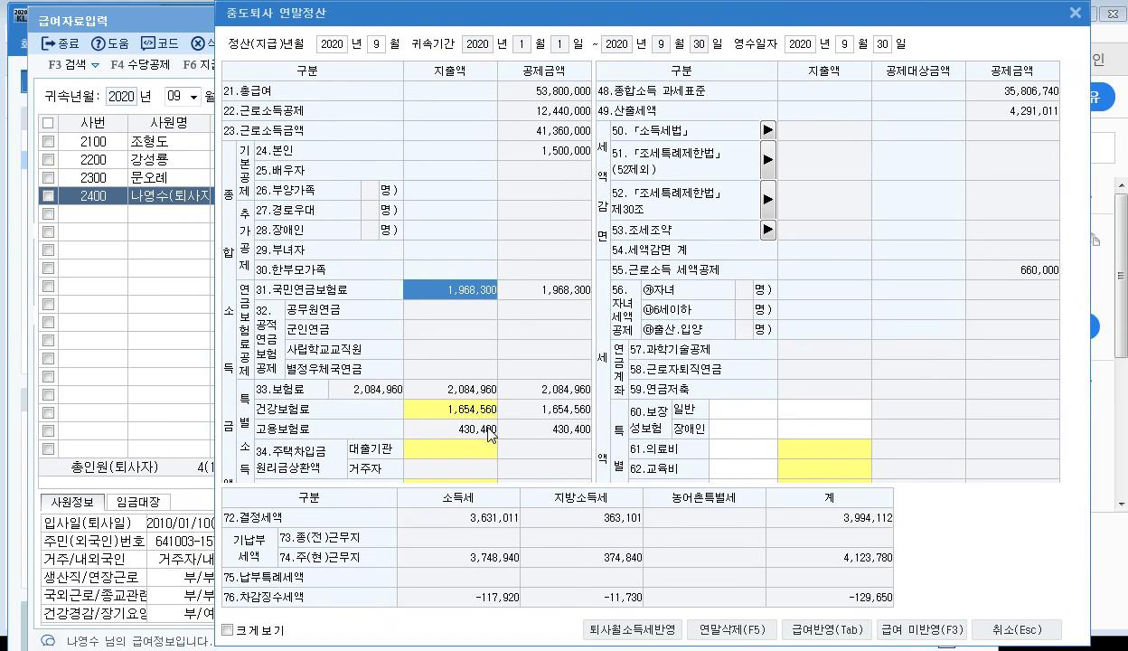
pyautogui.scroll(-5, 430, 431)
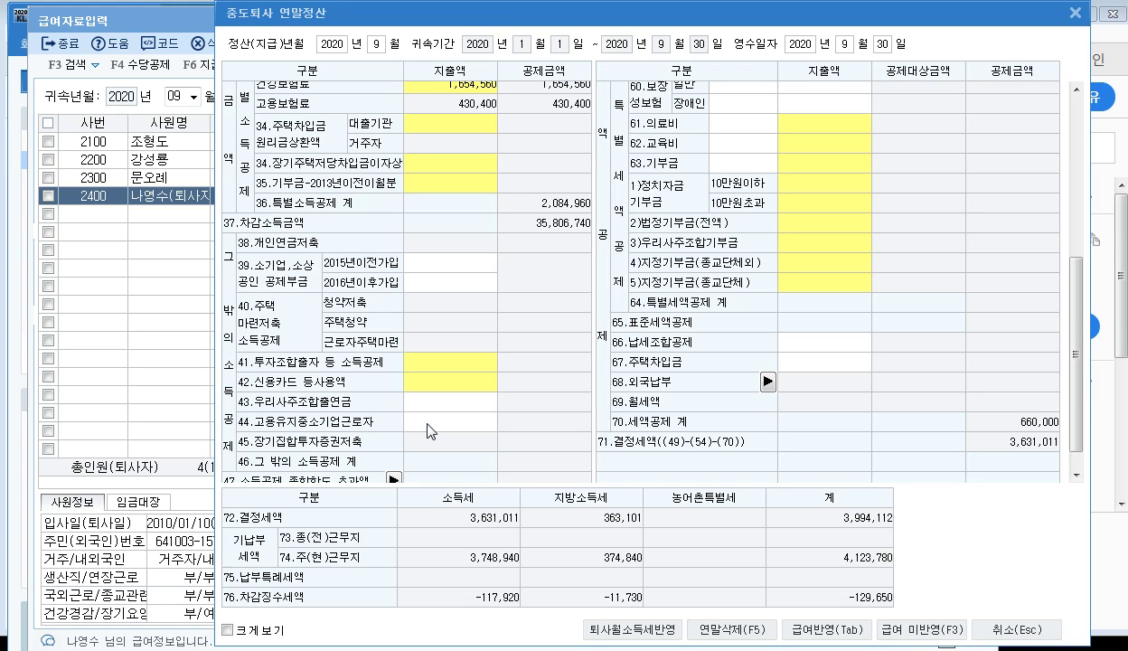
# Step: Switch to the textbook PDF in Acrobat Reader and read the resigned employee's income deduction data on page 662
pyautogui.click(526, 649)
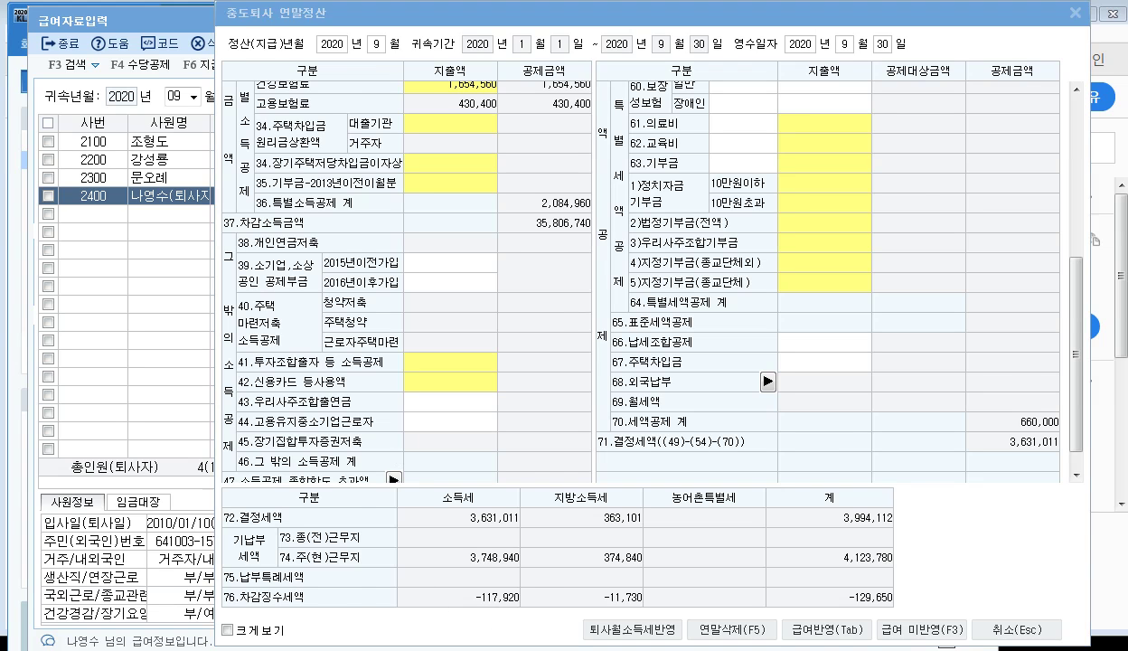
pyautogui.scroll(10, 433, 496)
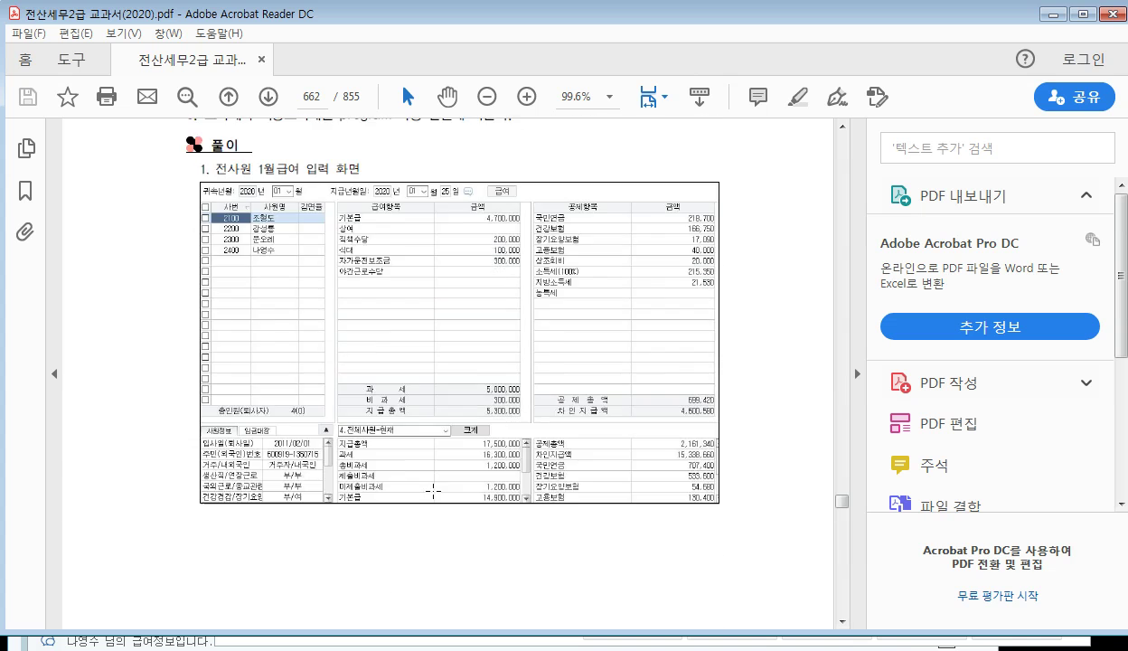
pyautogui.scroll(1, 433, 488)
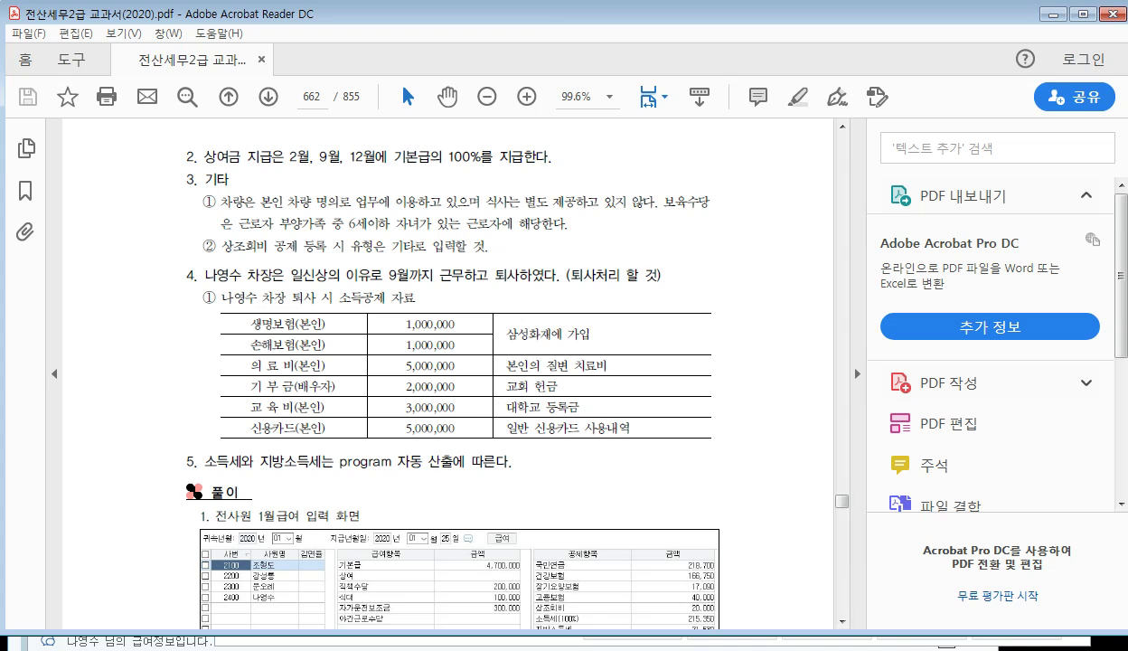
# Step: Return to KcLep and enter 2,000,000 as the general protection insurance expense (60.보장성보험 일반) in the resignation settlement
pyautogui.click(777, 643)
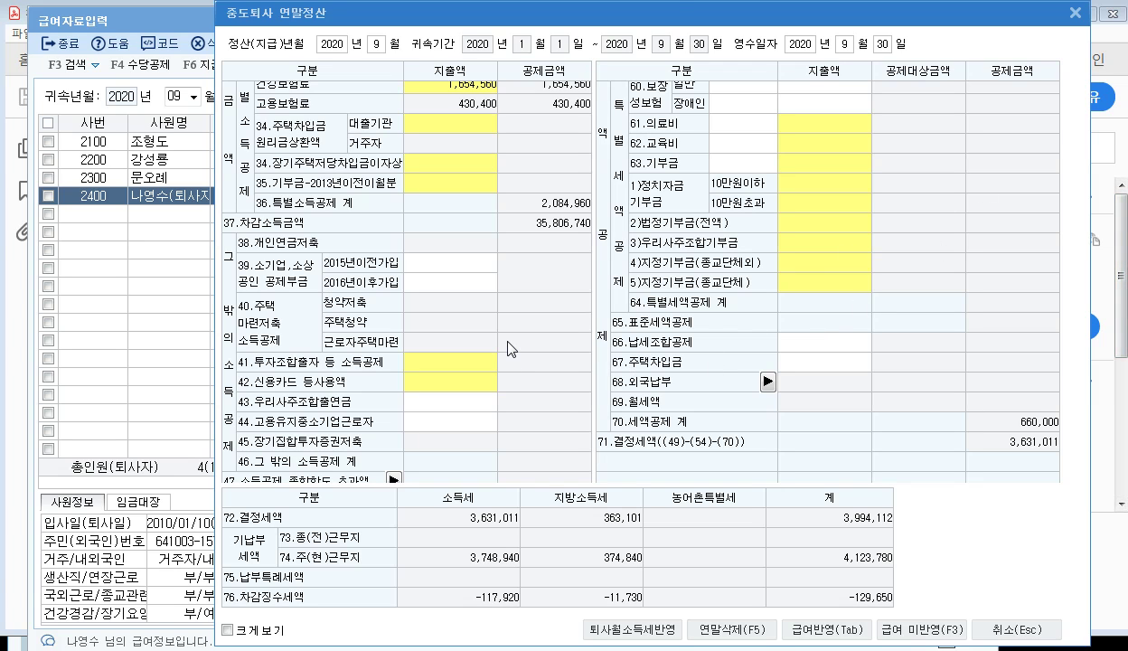
pyautogui.moveTo(665, 12); pyautogui.dragTo(466, 52)
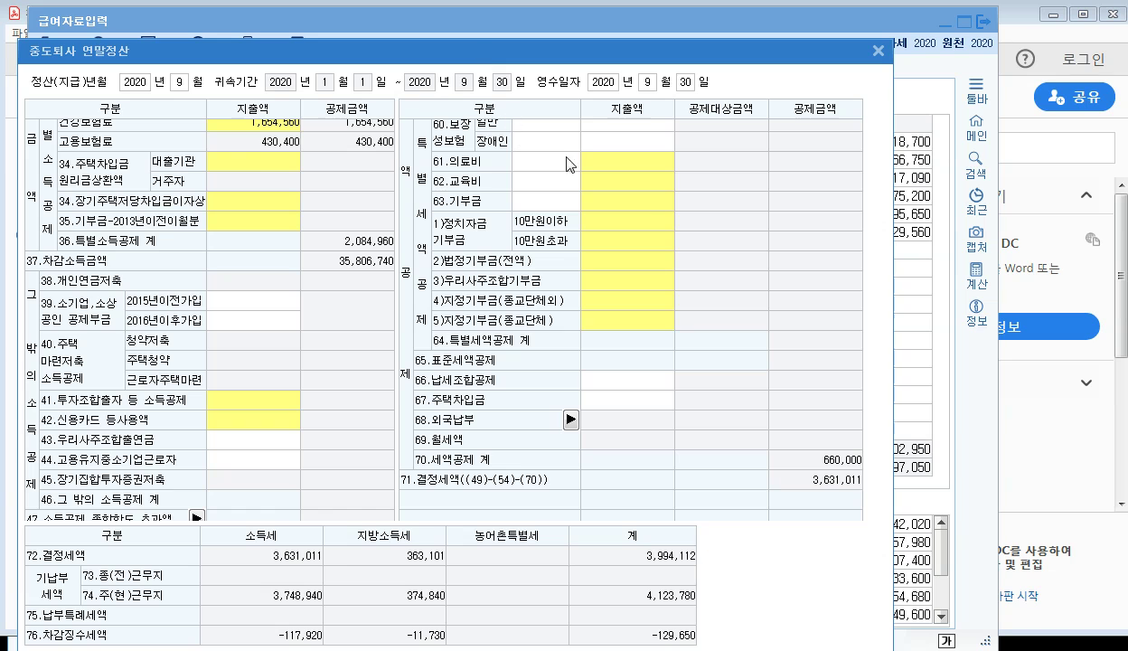
pyautogui.click(609, 122)
pyautogui.moveTo(881, 388)
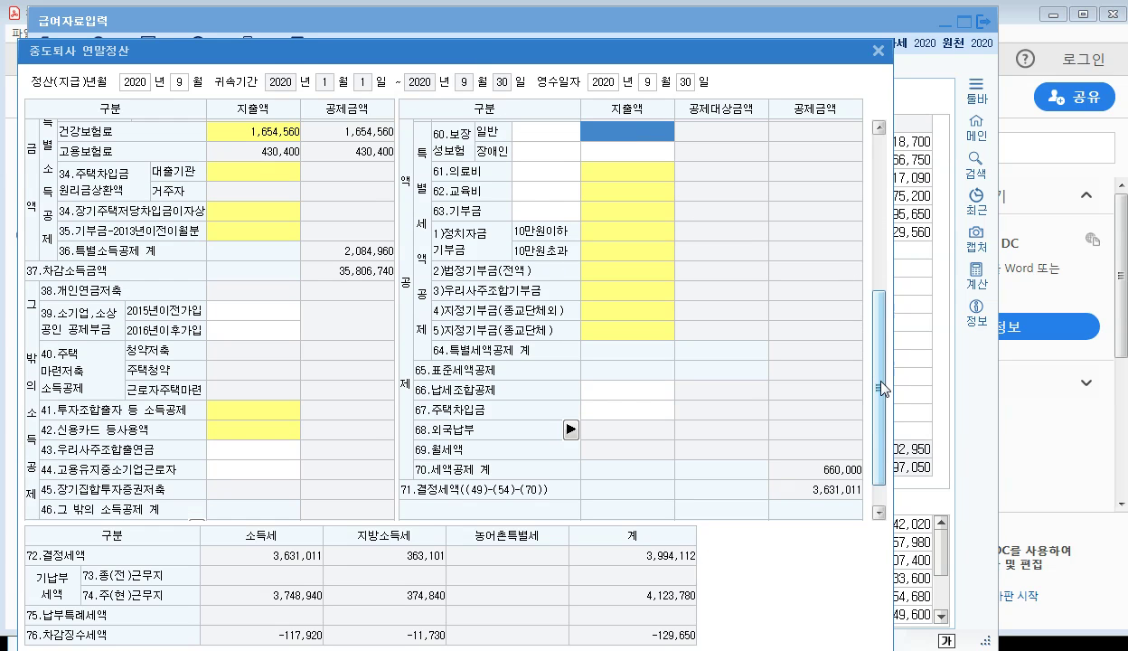
pyautogui.moveTo(881, 388); pyautogui.dragTo(858, 169)
pyautogui.scroll(-4, 700, 343)
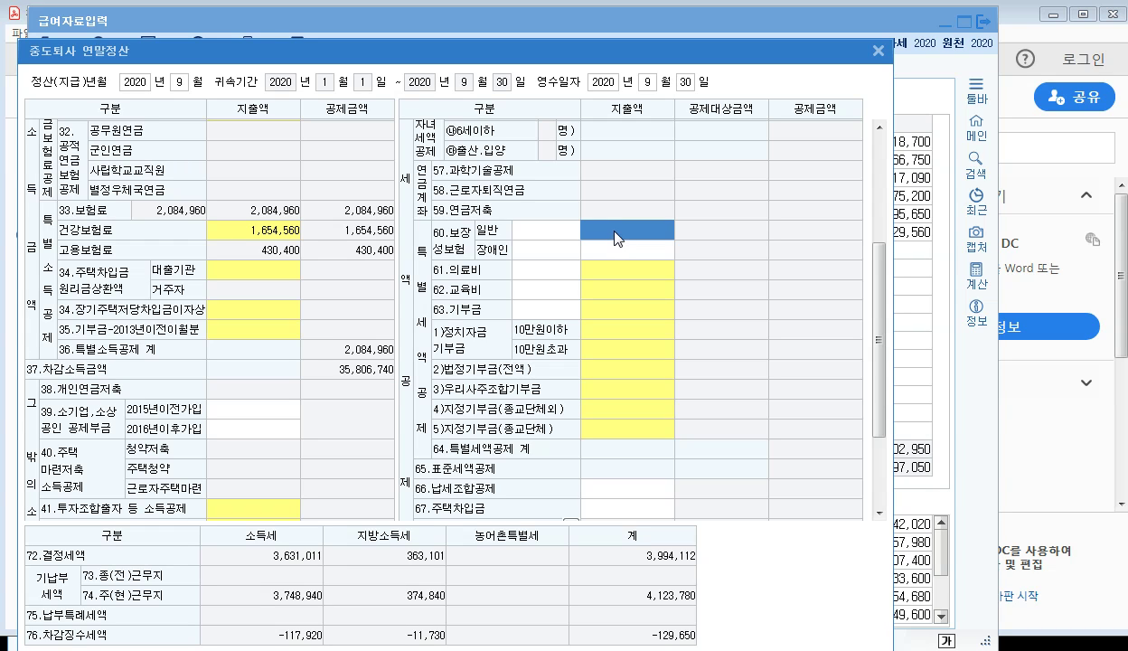
pyautogui.write('2000000')
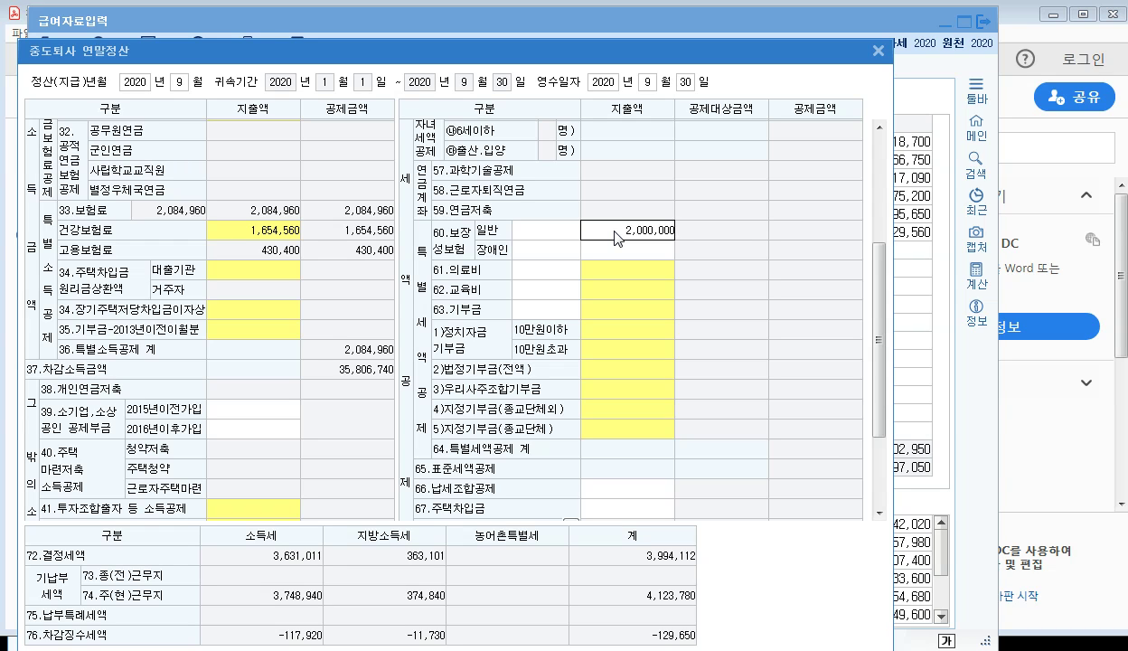
pyautogui.press('Return')
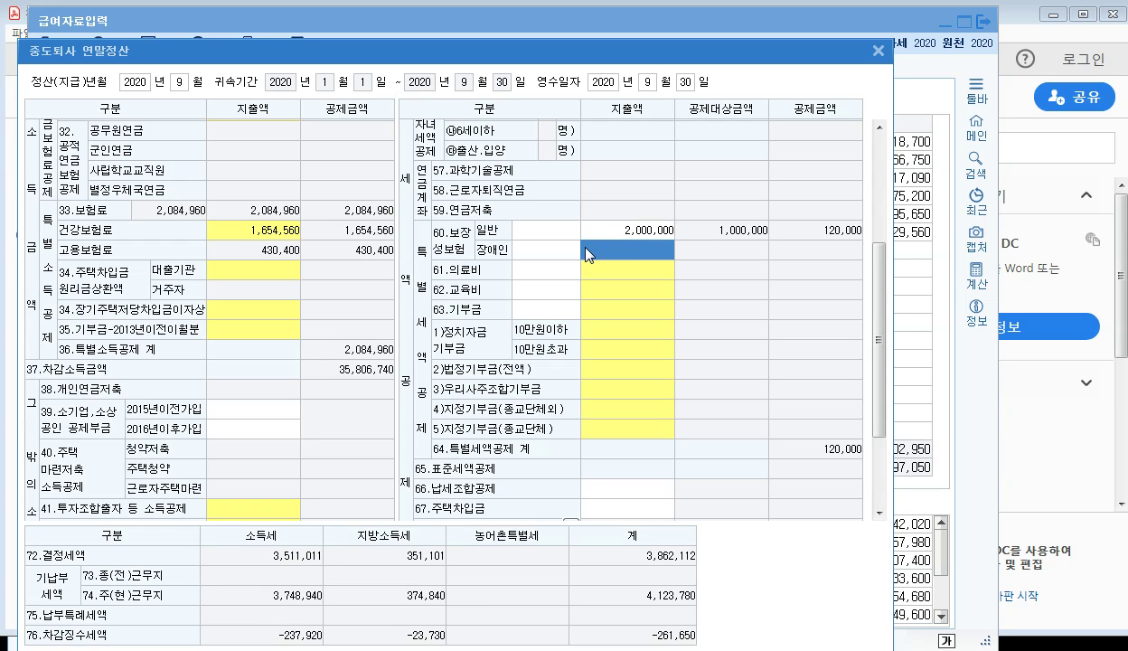
# Step: Enter 5,000,000 of medical expenses (61.의료비) for the employee's own category (본인,65세 이상자) and confirm the details
pyautogui.click(638, 275)
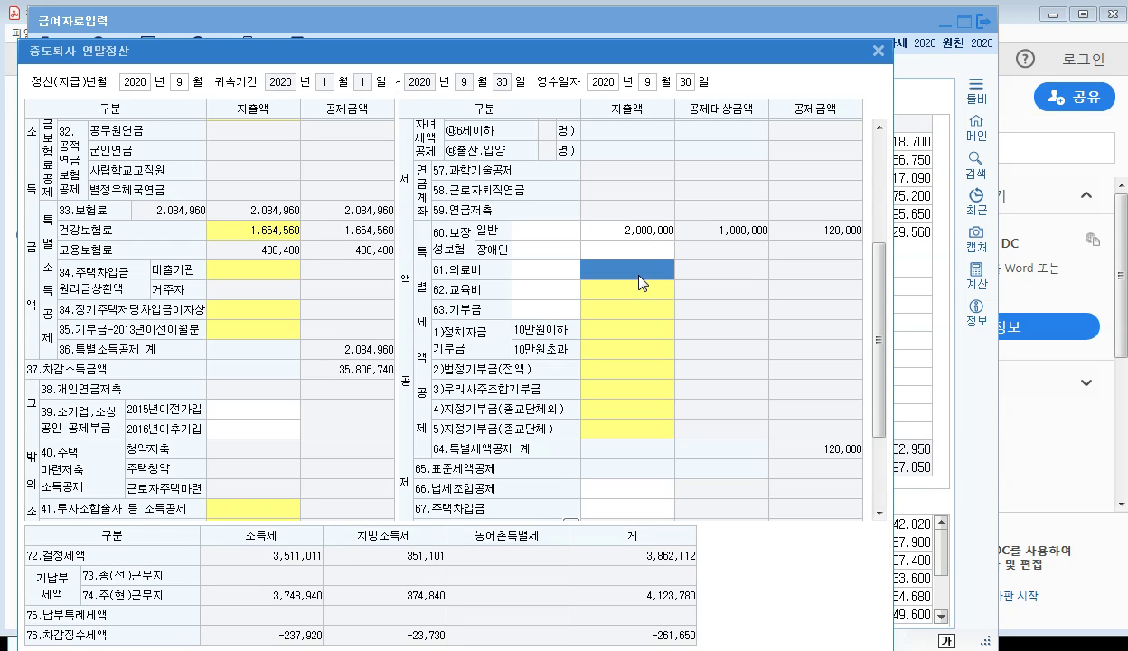
pyautogui.press('Return')
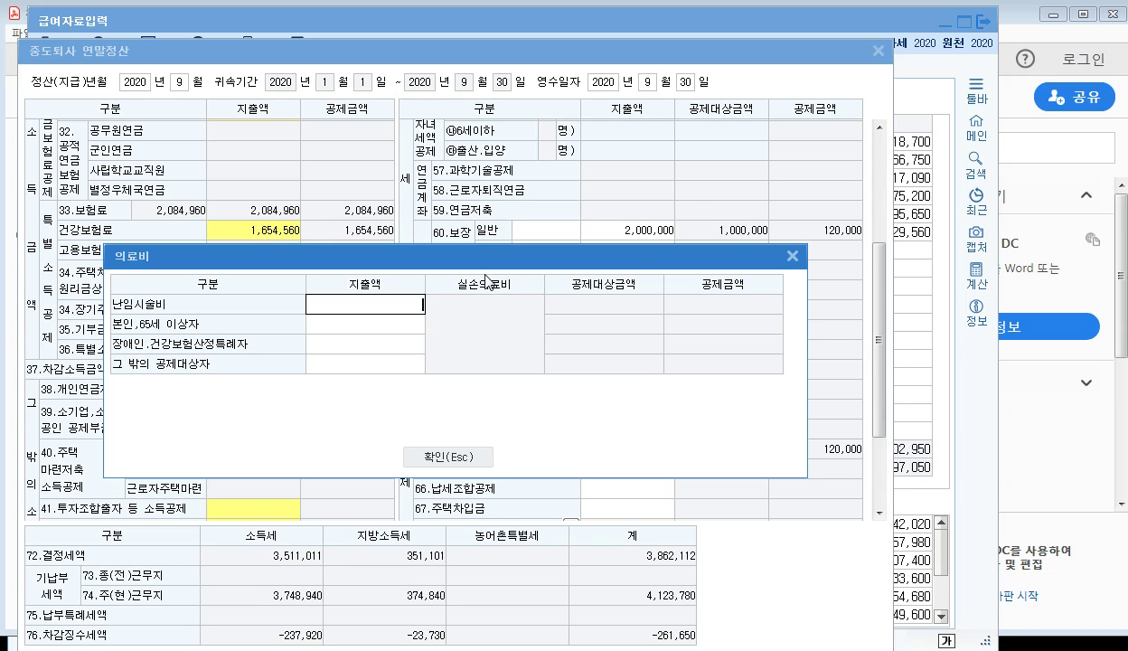
pyautogui.click(339, 327)
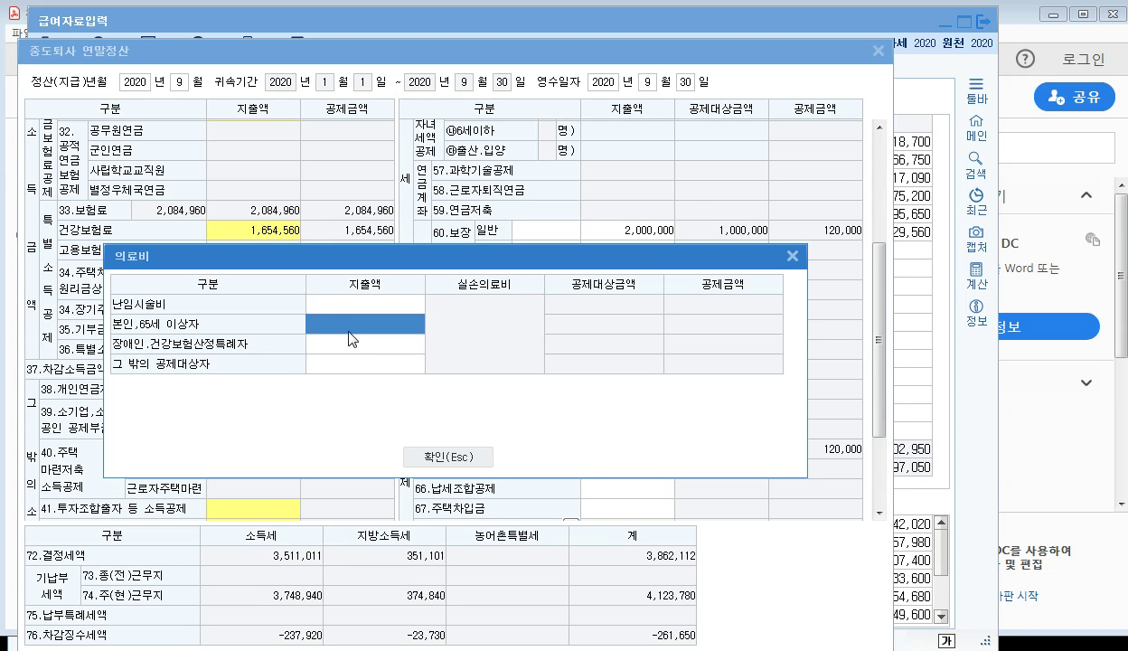
pyautogui.write('5,')
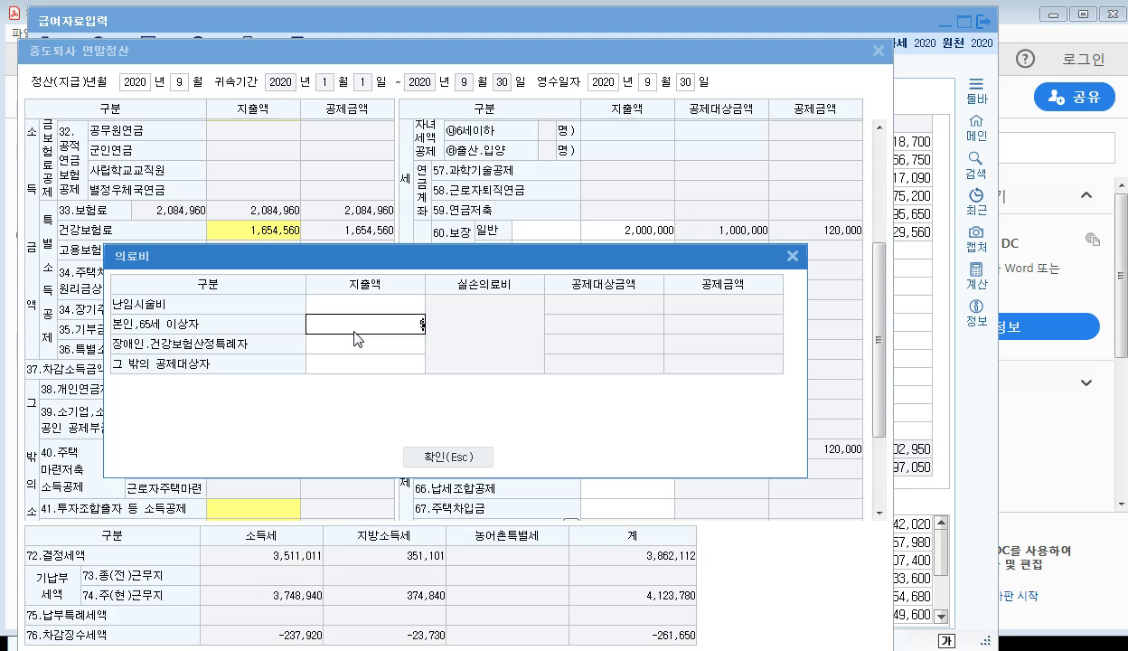
pyautogui.write('000,000')
pyautogui.click(377, 306)
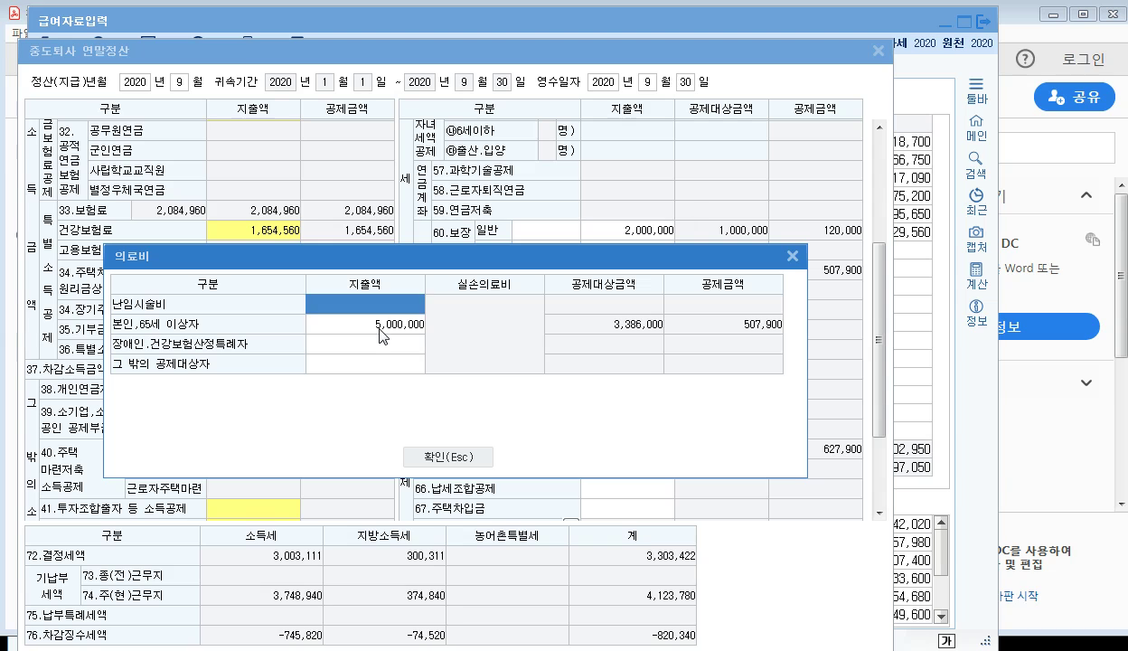
pyautogui.click(380, 327)
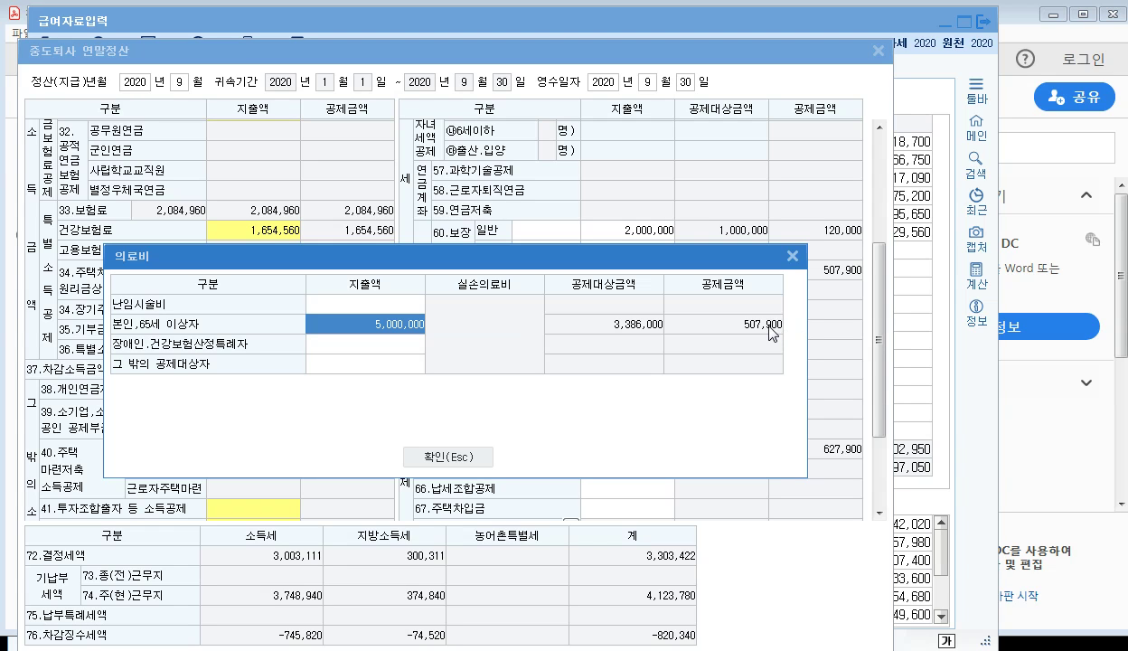
pyautogui.click(438, 458)
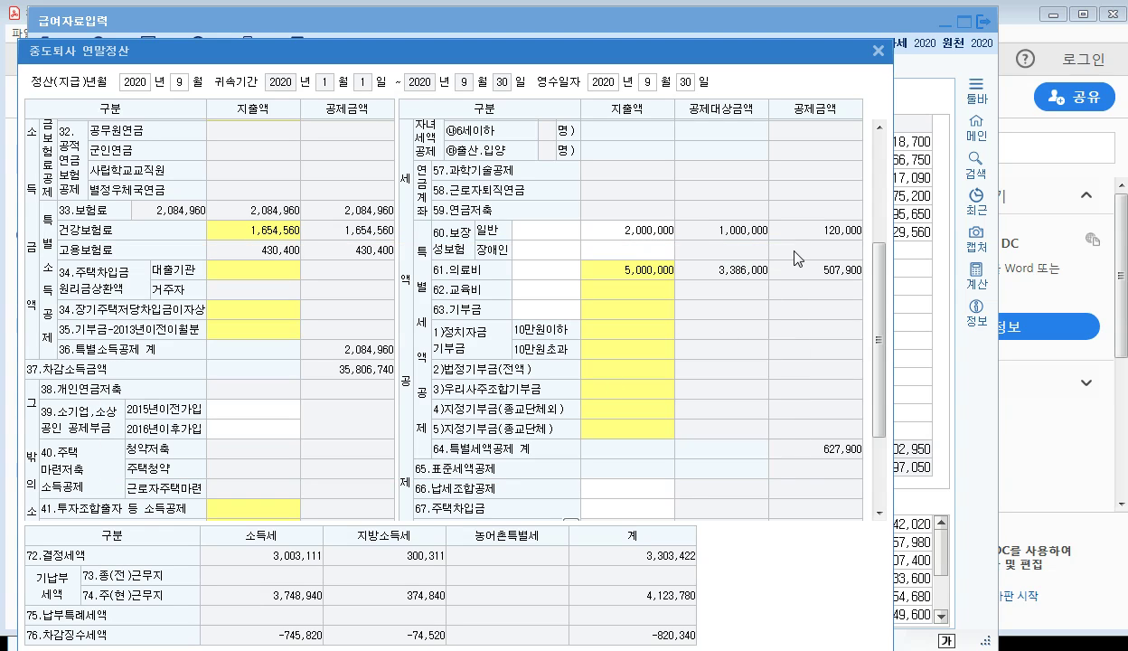
# Step: Enter 3,000,000 of education expenses (62.교육비) in the employee's own category (본인 전액) and confirm the details
pyautogui.click(594, 295)
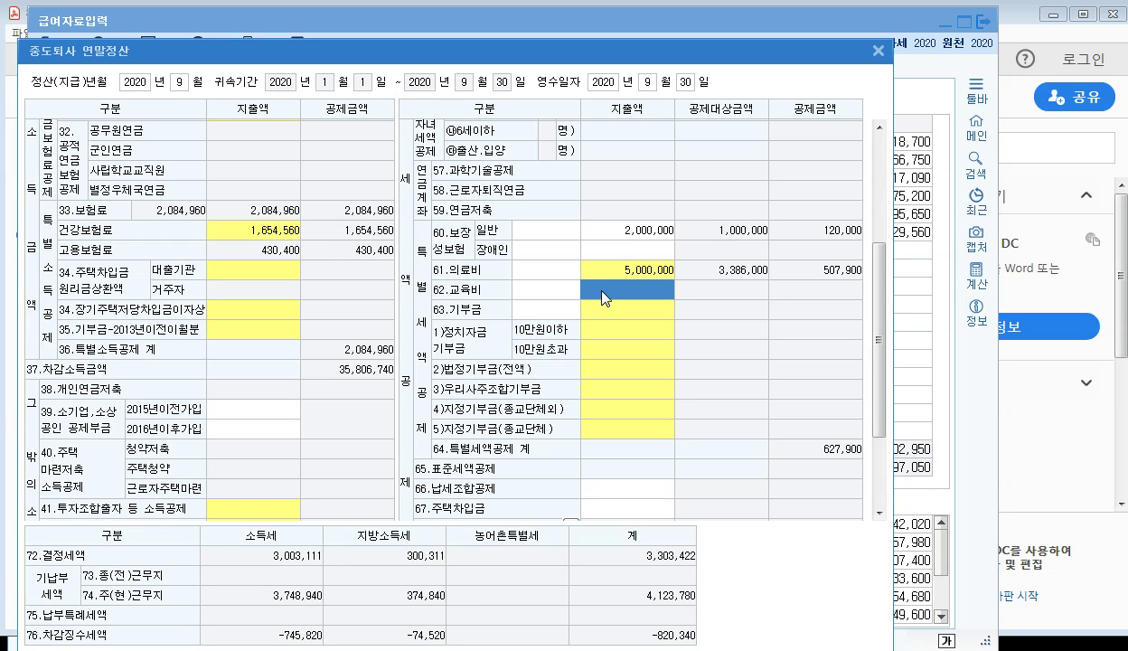
pyautogui.doubleClick(619, 292)
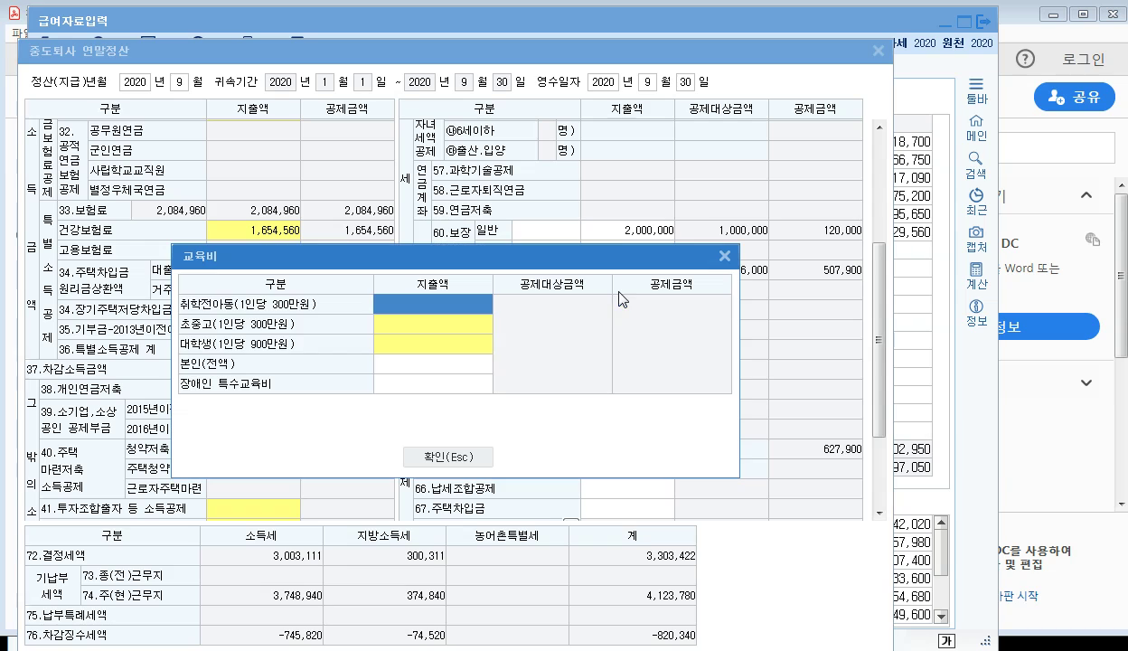
pyautogui.click(400, 359)
pyautogui.write('3000000')
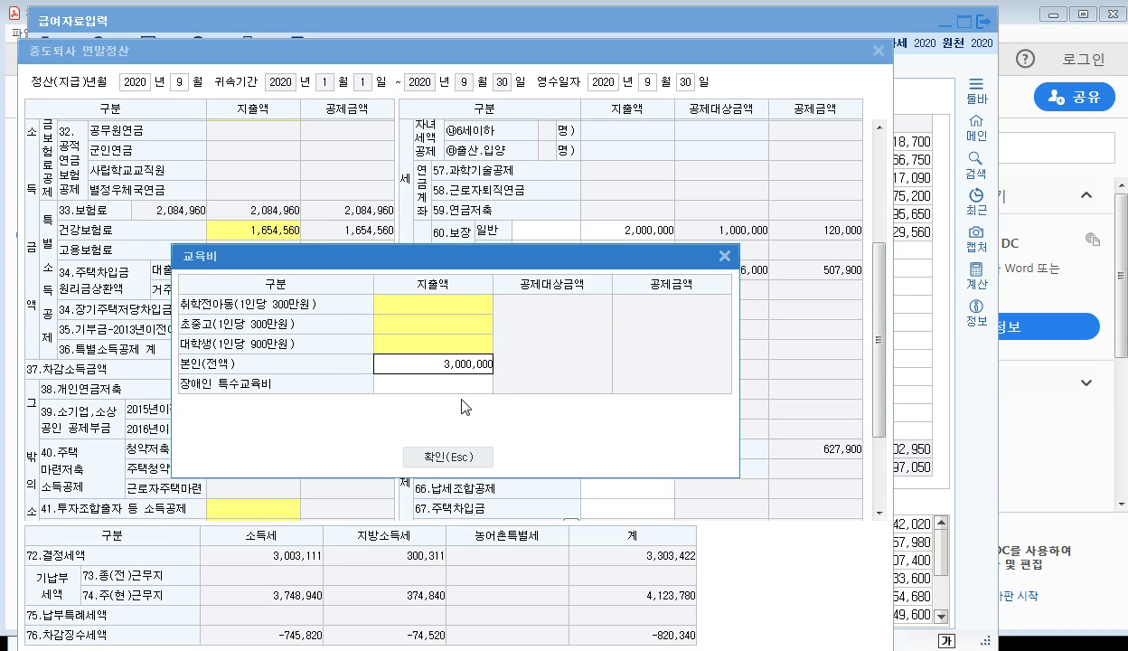
pyautogui.press('Return')
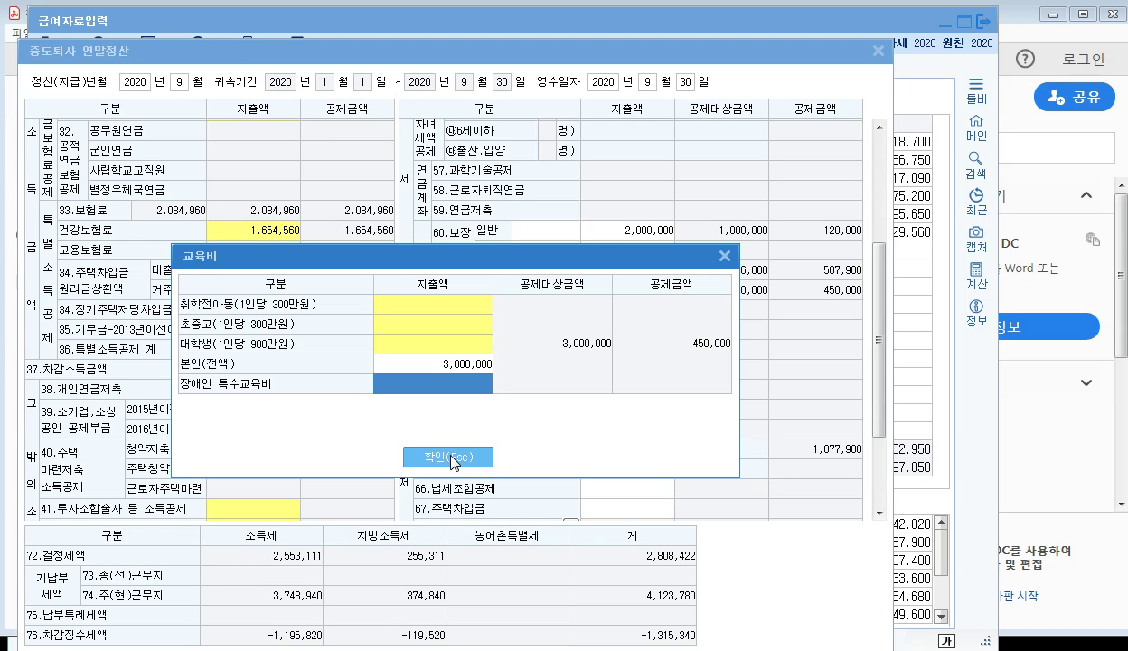
pyautogui.click(449, 457)
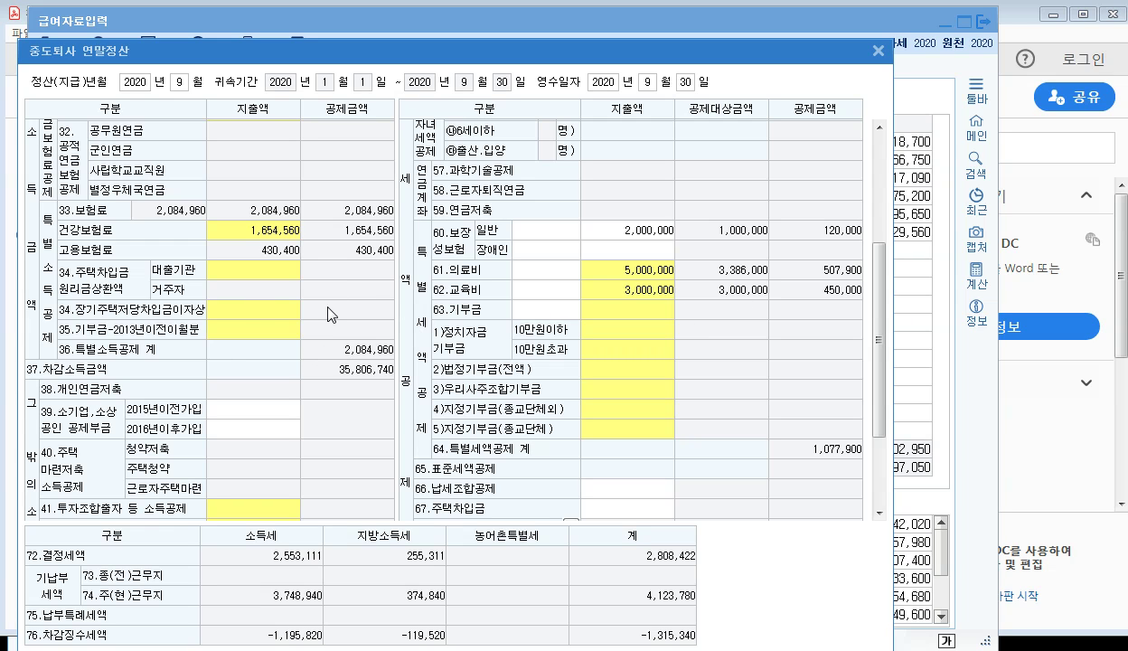
# Step: Enter 5,000,000 as the regular credit card amount (신용카드) in the card usage details (42.신용카드 등사용액) and return to the settlement
pyautogui.scroll(-3, 859, 284)
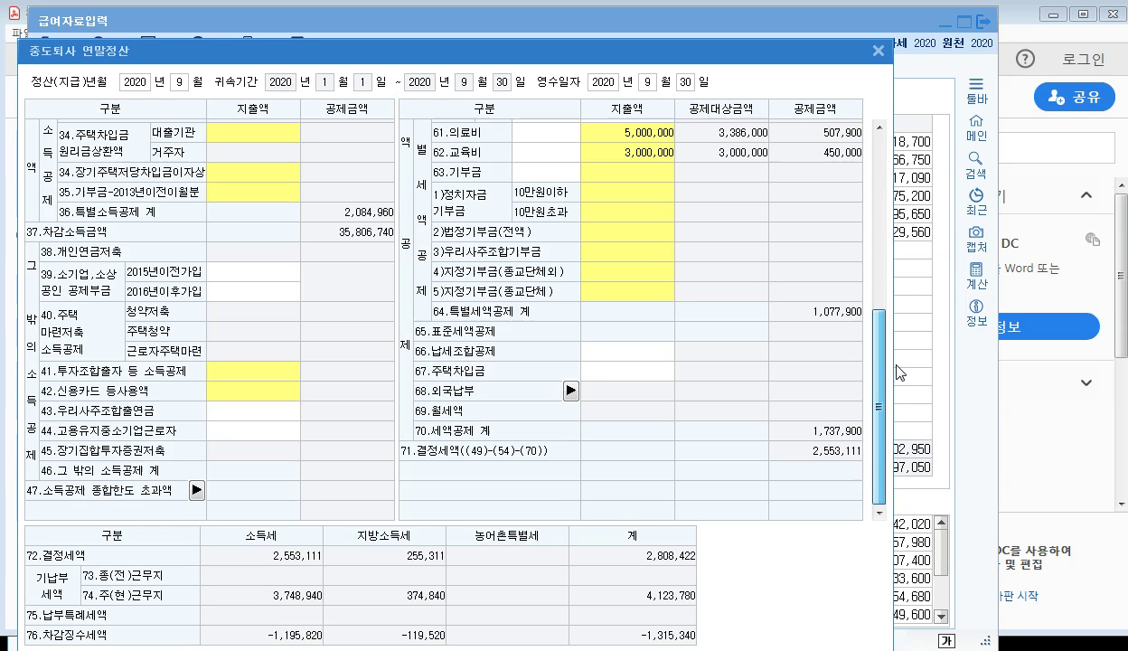
pyautogui.click(241, 391)
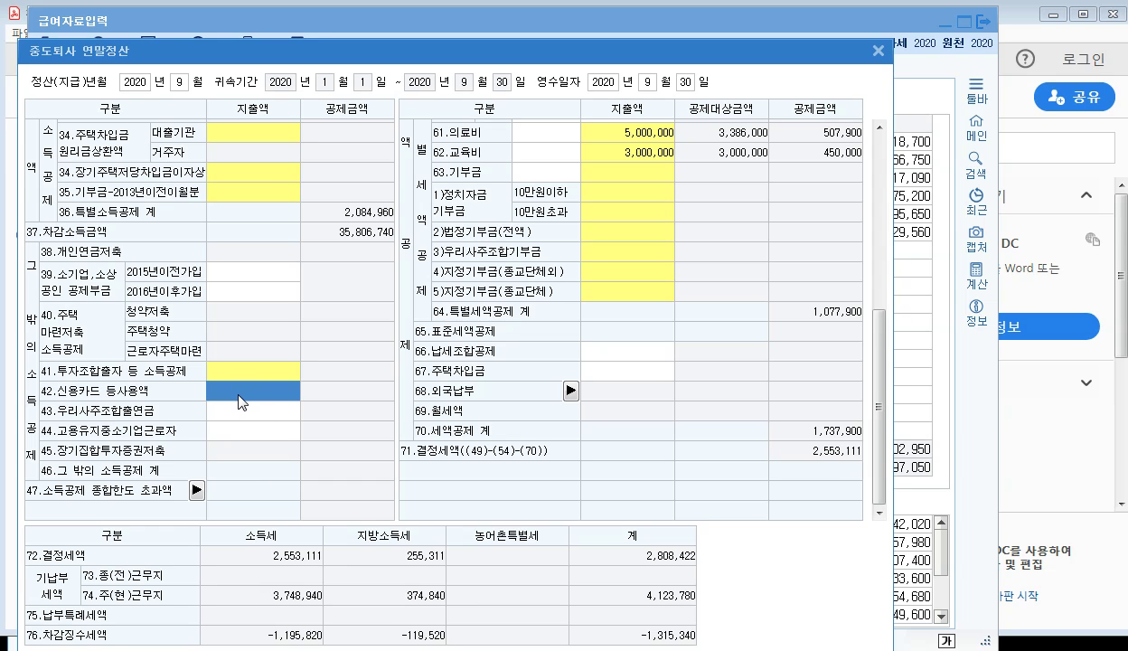
pyautogui.doubleClick(239, 392)
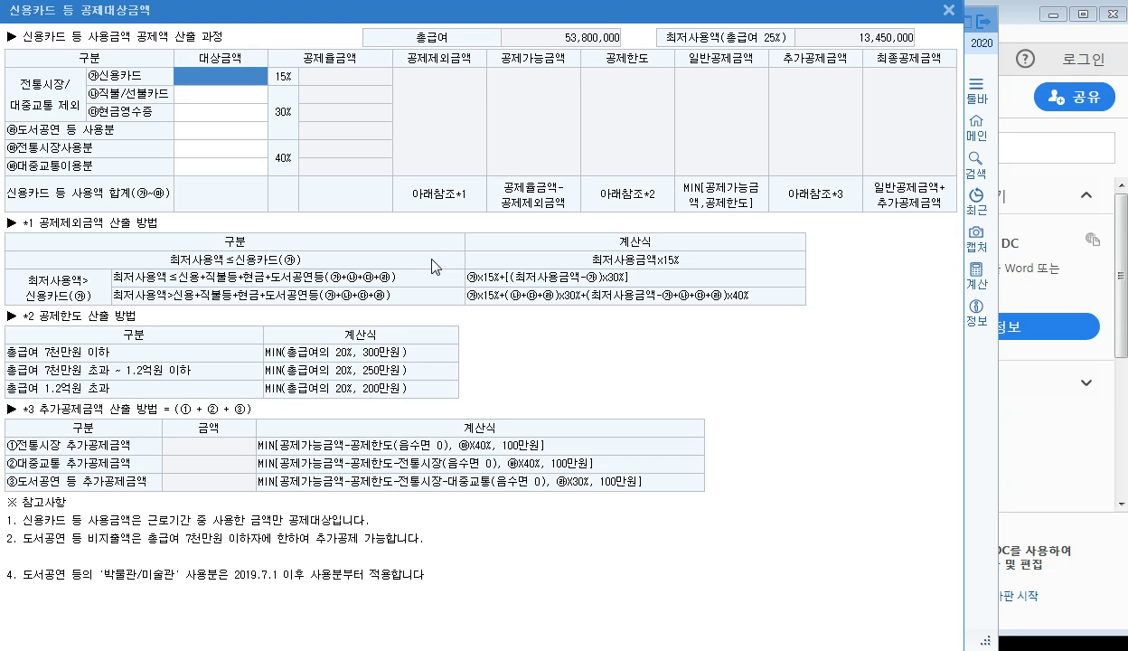
pyautogui.click(221, 150)
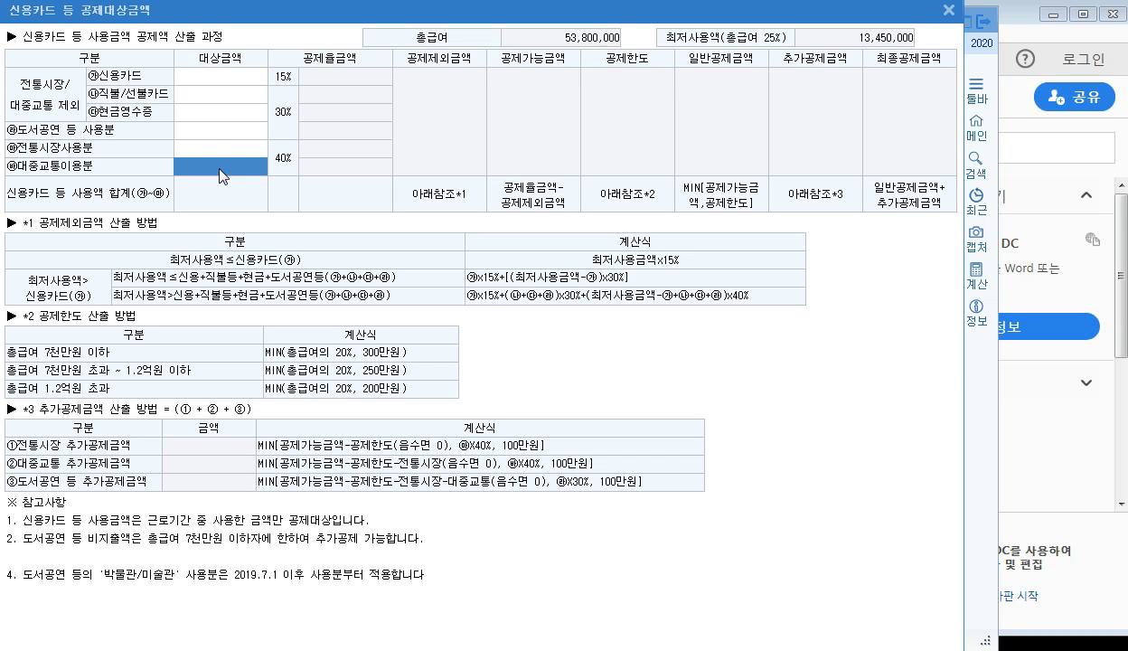
pyautogui.click(217, 135)
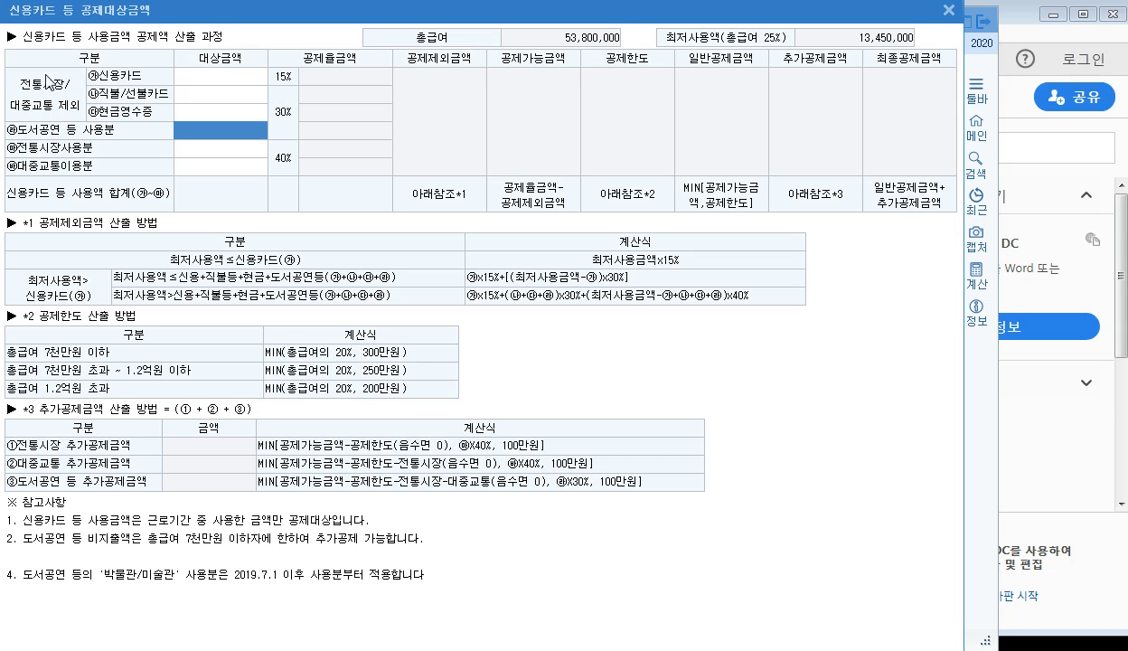
pyautogui.click(232, 78)
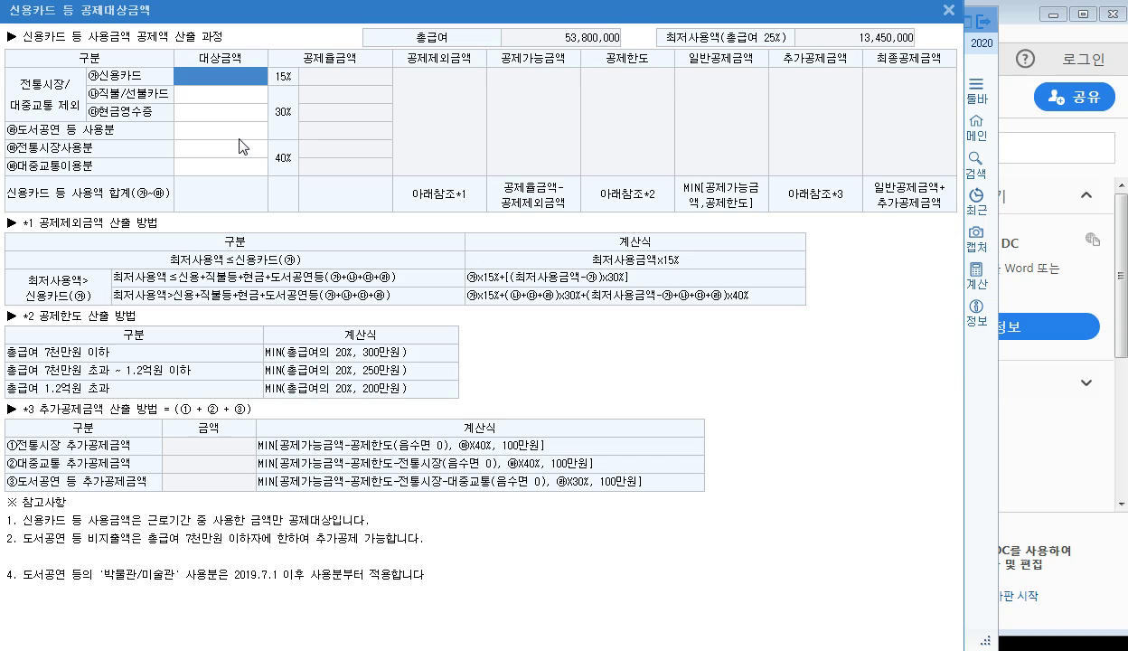
pyautogui.write('5000000')
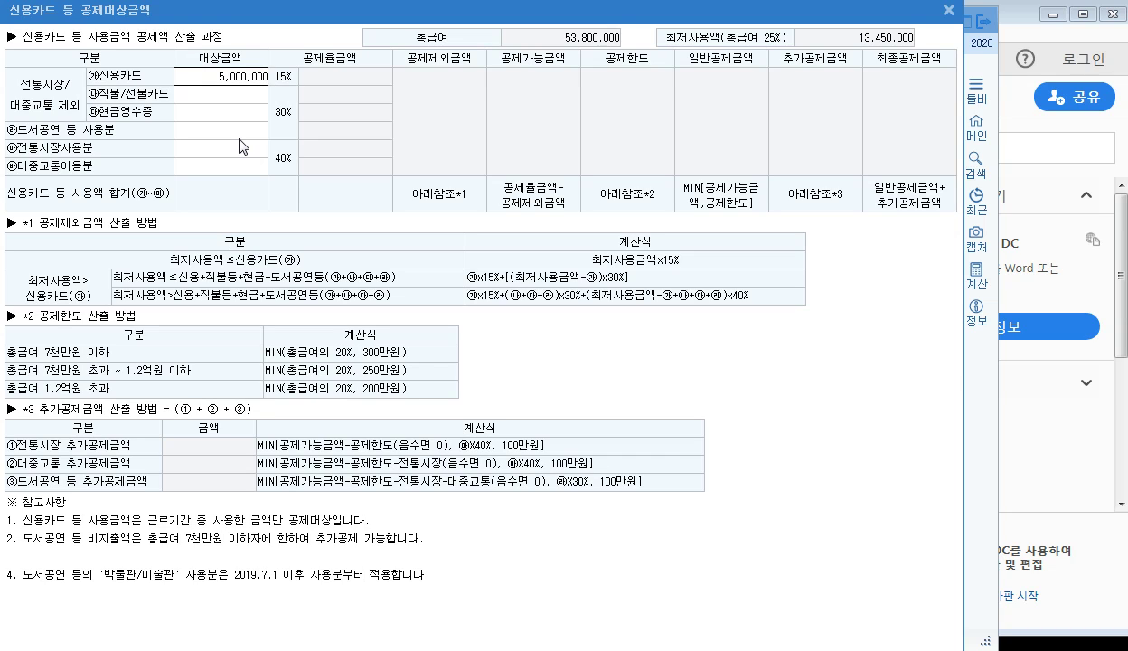
pyautogui.press('Return')
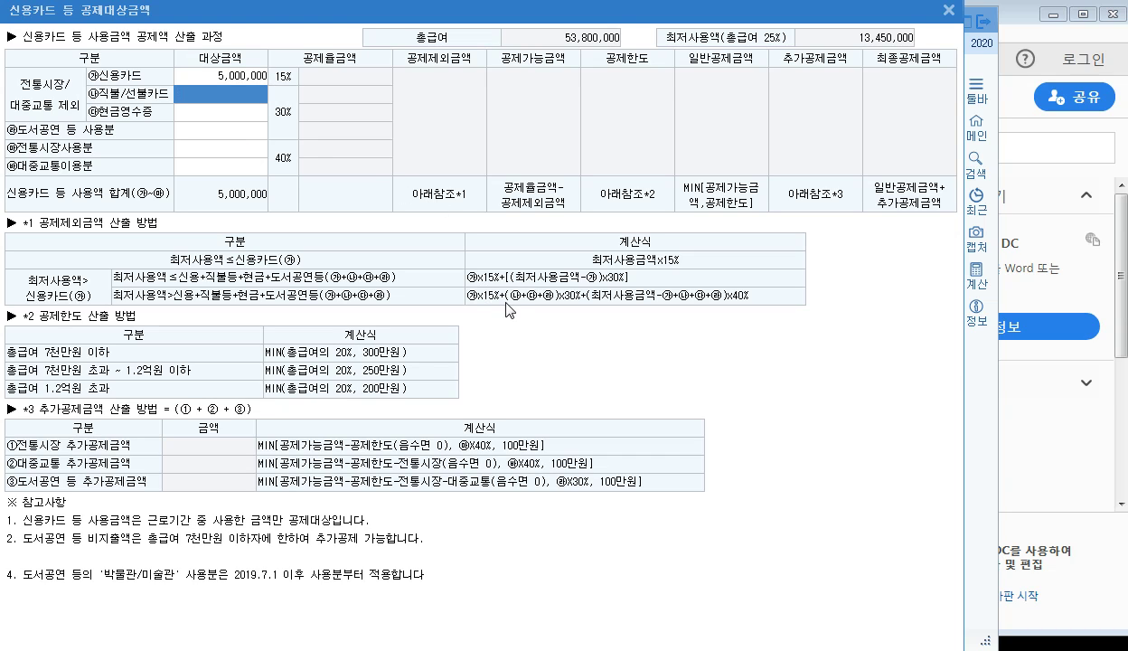
pyautogui.click(948, 10)
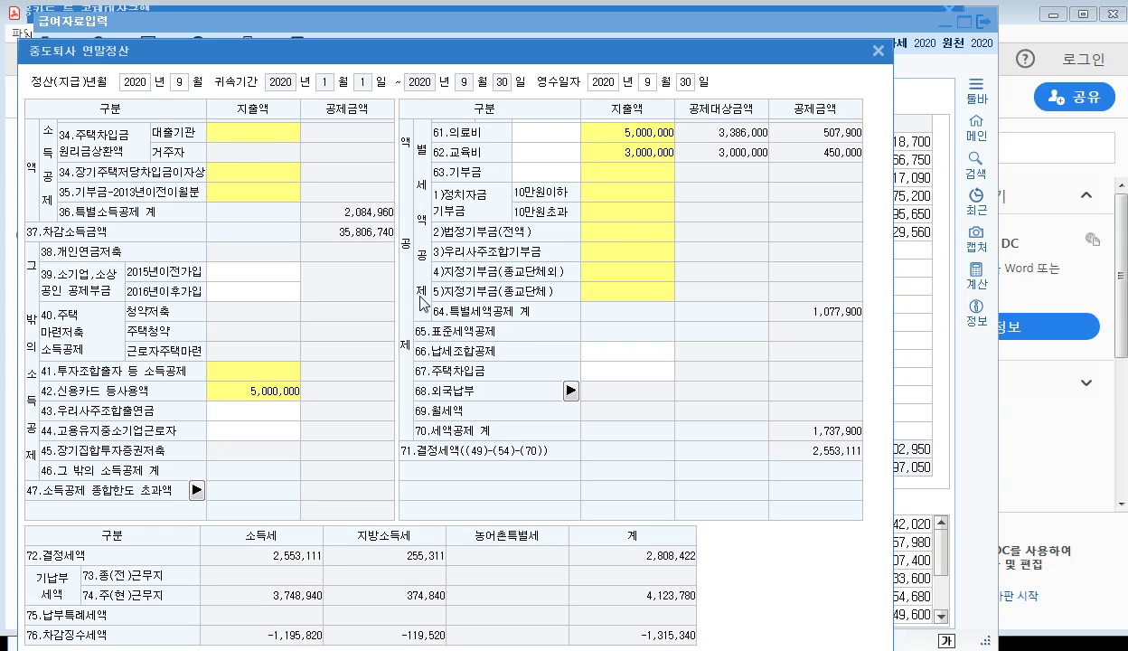
# Step: Close and reopen the mid-year resignation settlement (중도퇴사 연말정산), review its items, and apply it to the September payroll (급여반영)
pyautogui.click(876, 52)
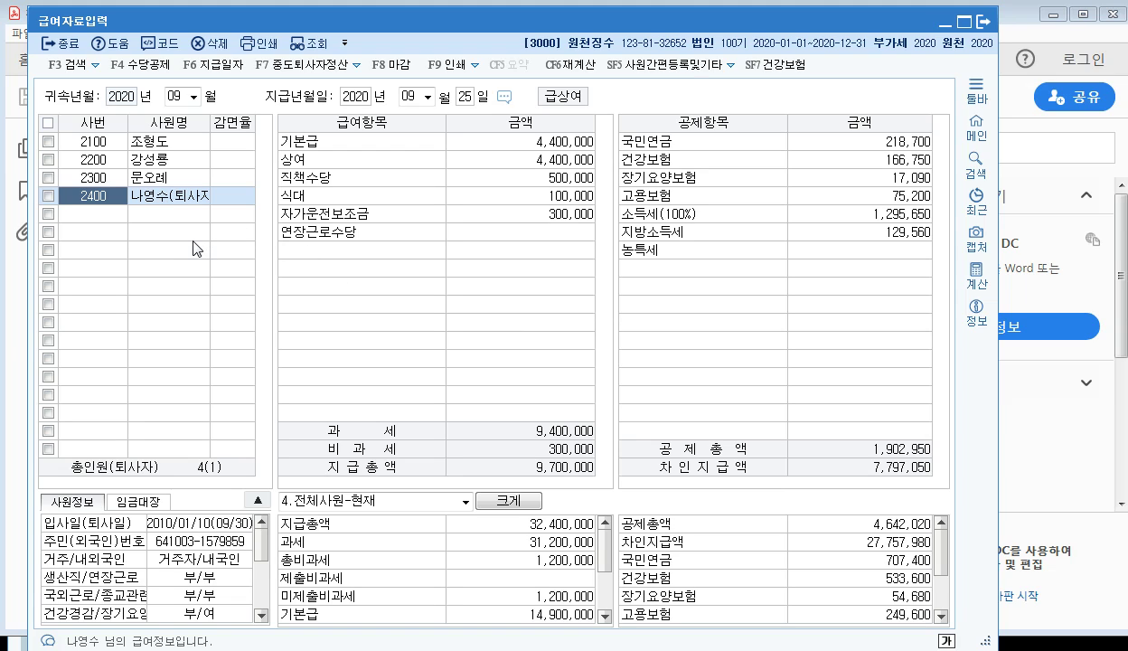
pyautogui.click(296, 66)
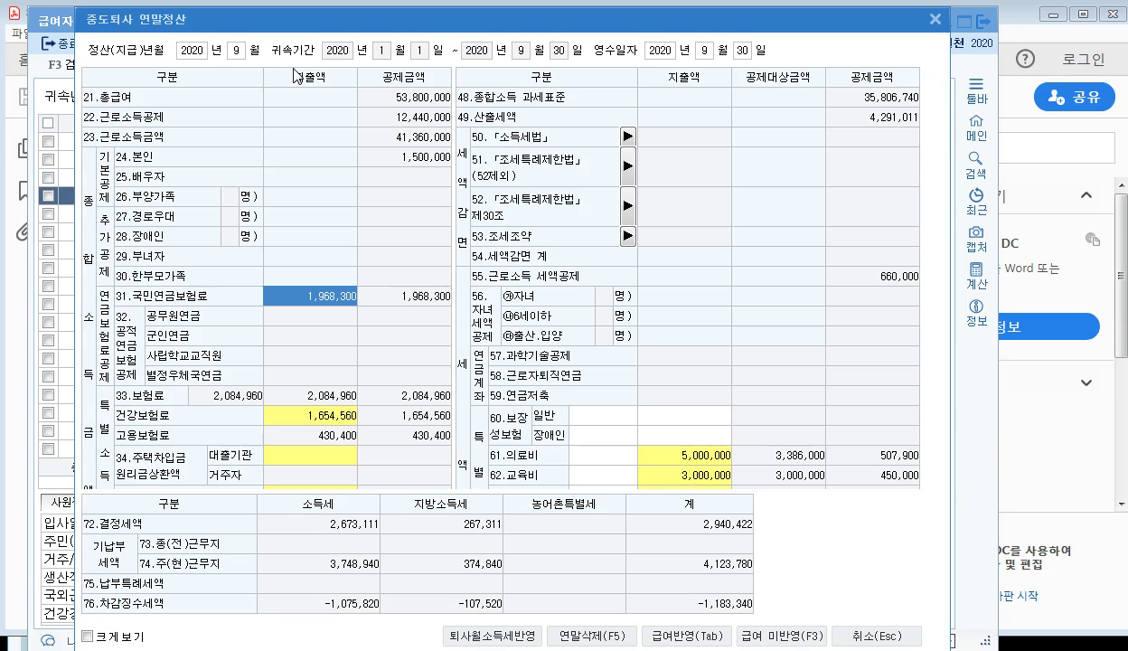
pyautogui.scroll(-5, 459, 228)
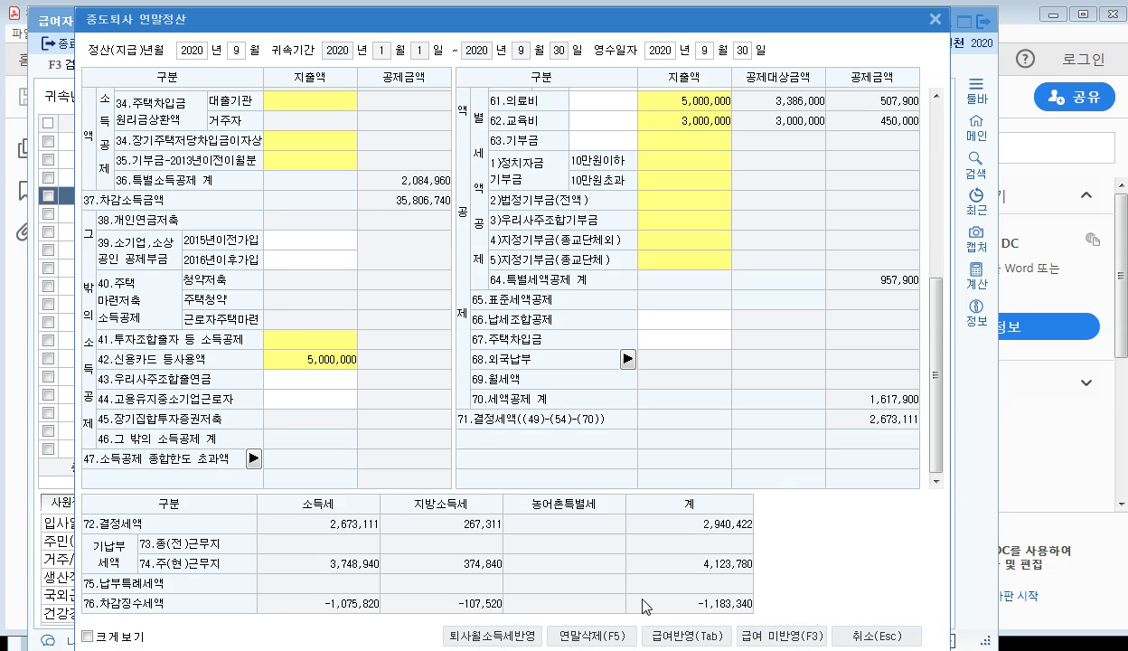
pyautogui.scroll(5, 667, 360)
pyautogui.scroll(-5, 666, 360)
pyautogui.moveTo(529, 23); pyautogui.dragTo(529, 12)
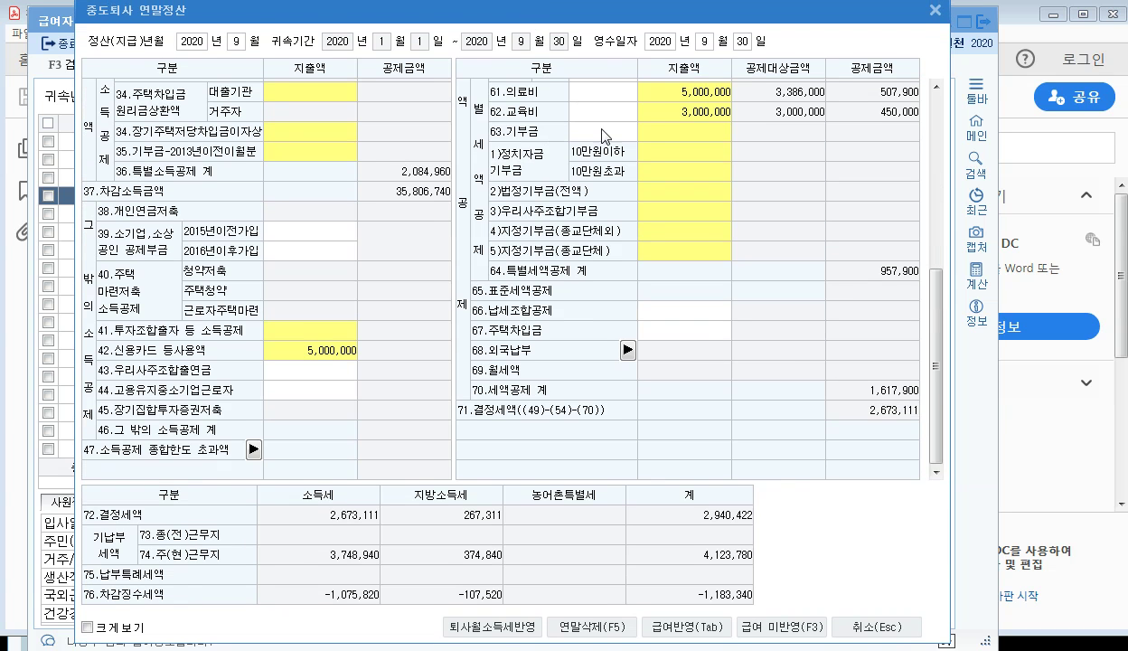
pyautogui.scroll(5, 592, 203)
pyautogui.scroll(-5, 623, 282)
pyautogui.click(679, 626)
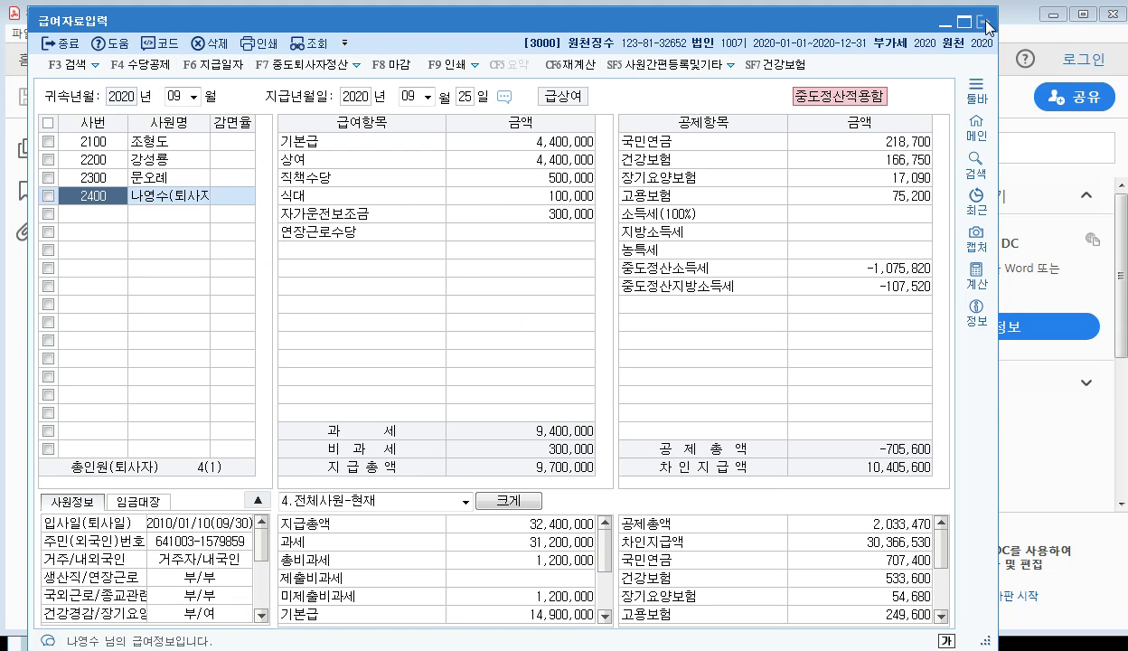
# Step: Open a fresh payroll entry (급여자료입력) and review the registered allowances in the allowance and deduction registration (수당공제등록)
pyautogui.click(945, 22)
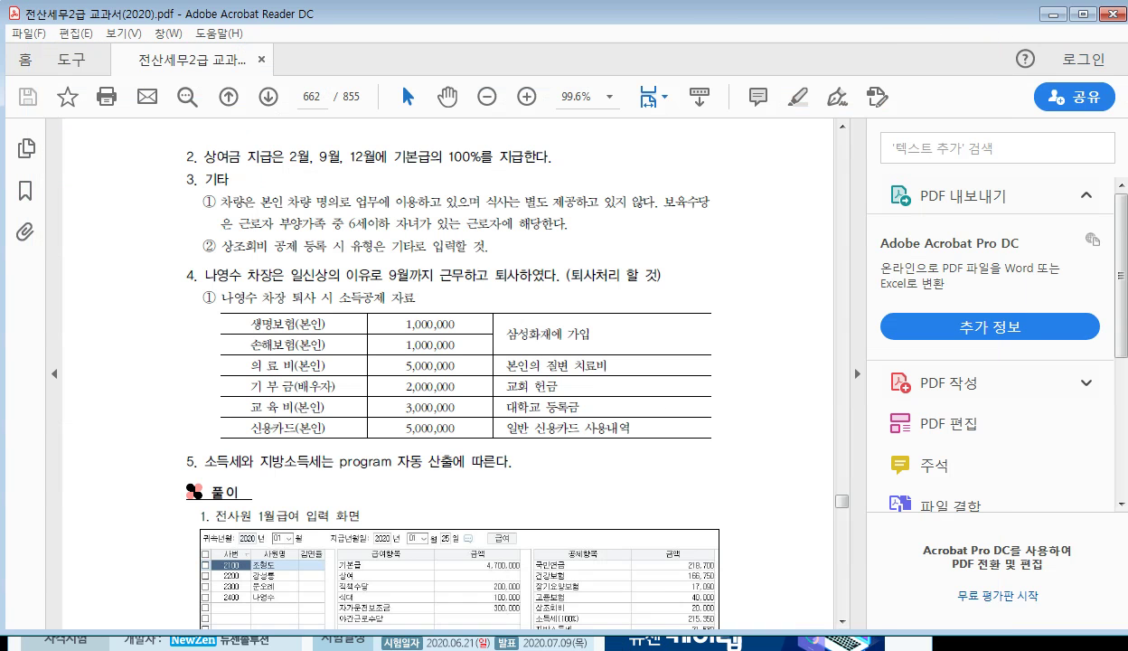
pyautogui.click(307, 643)
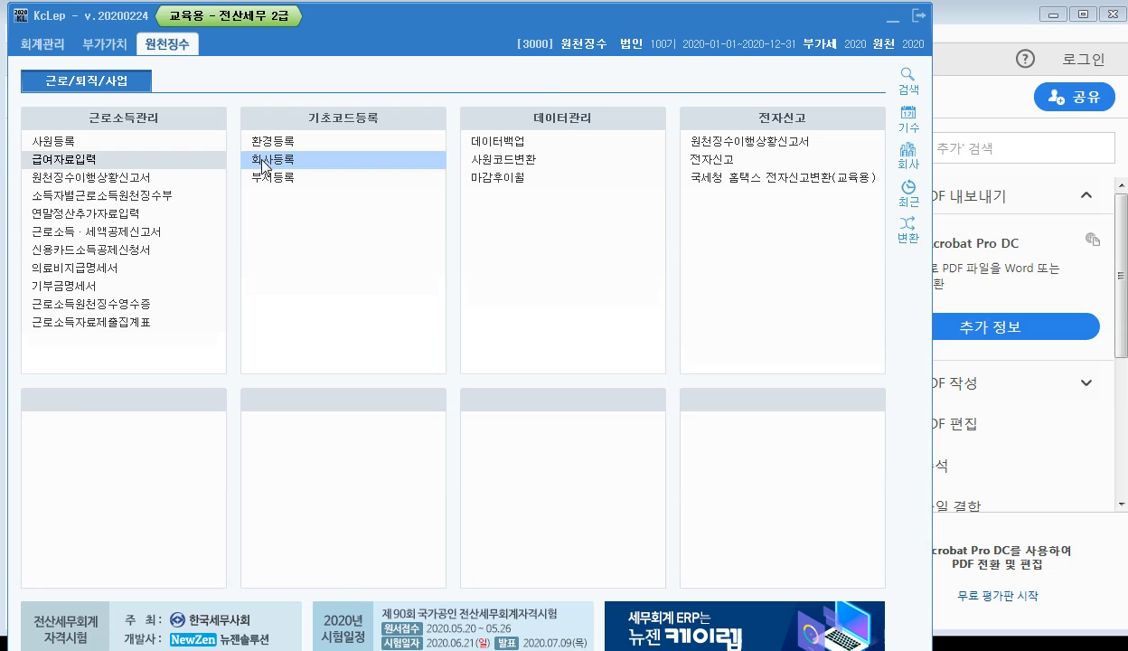
pyautogui.click(72, 160)
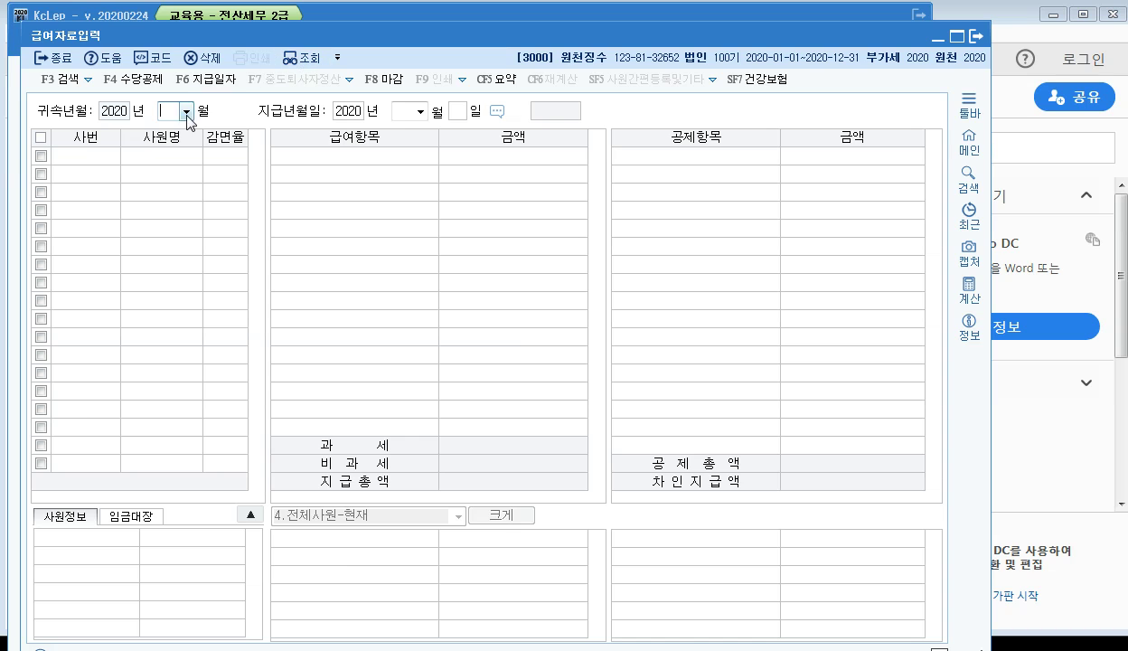
pyautogui.click(150, 85)
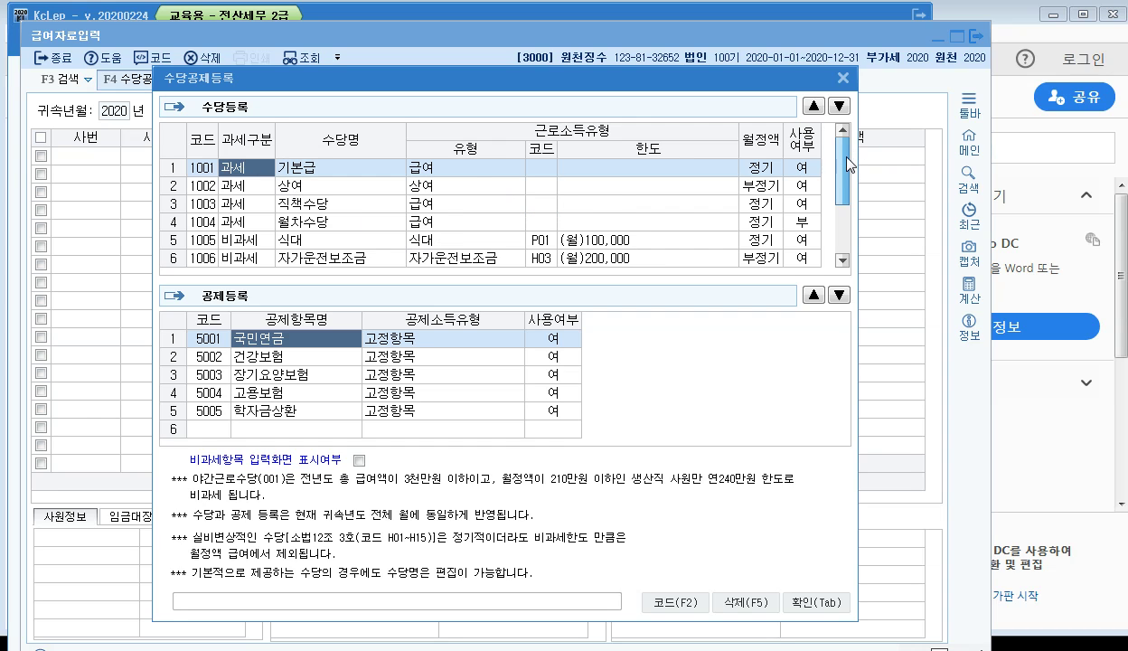
pyautogui.moveTo(841, 155); pyautogui.dragTo(841, 223)
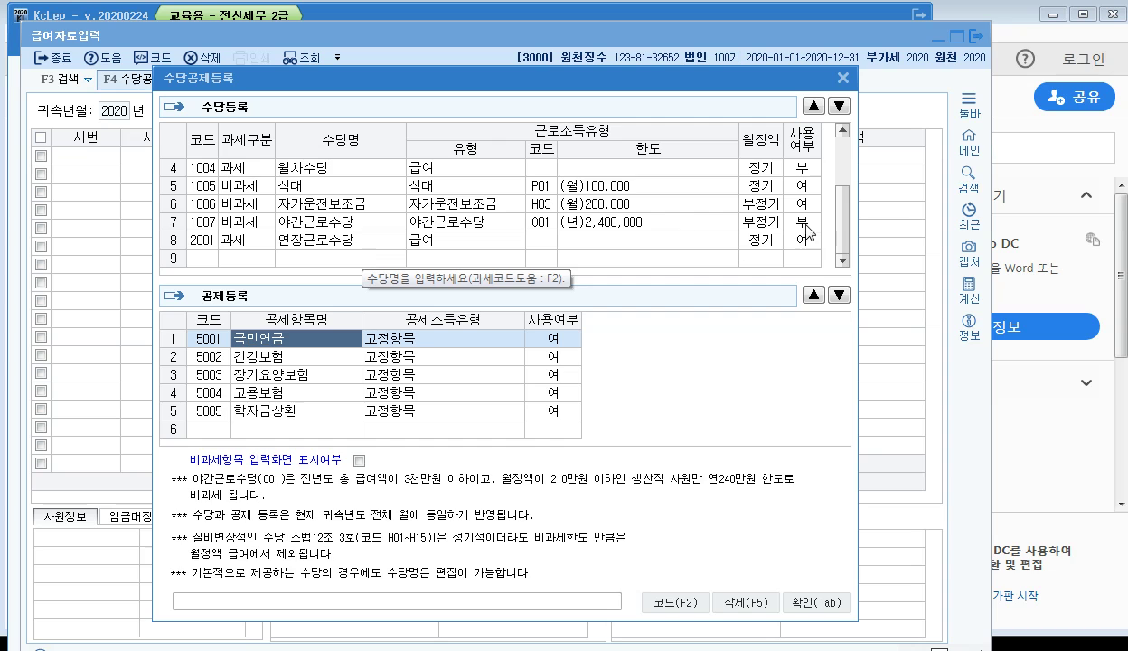
pyautogui.moveTo(844, 221); pyautogui.dragTo(830, 128)
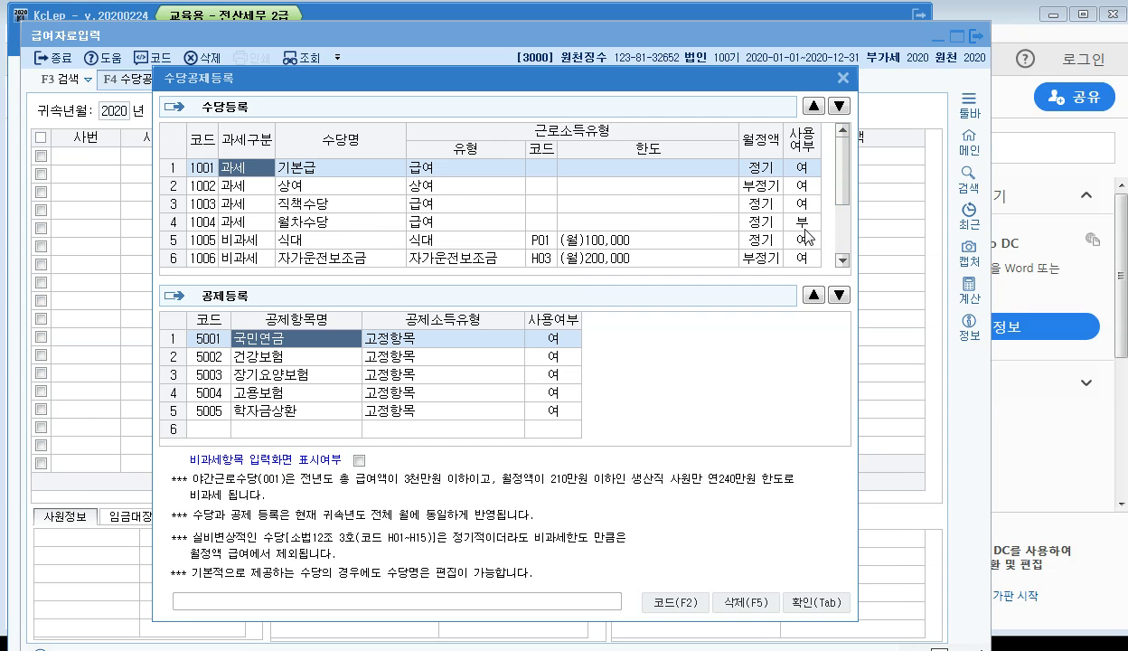
pyautogui.scroll(-1, 819, 192)
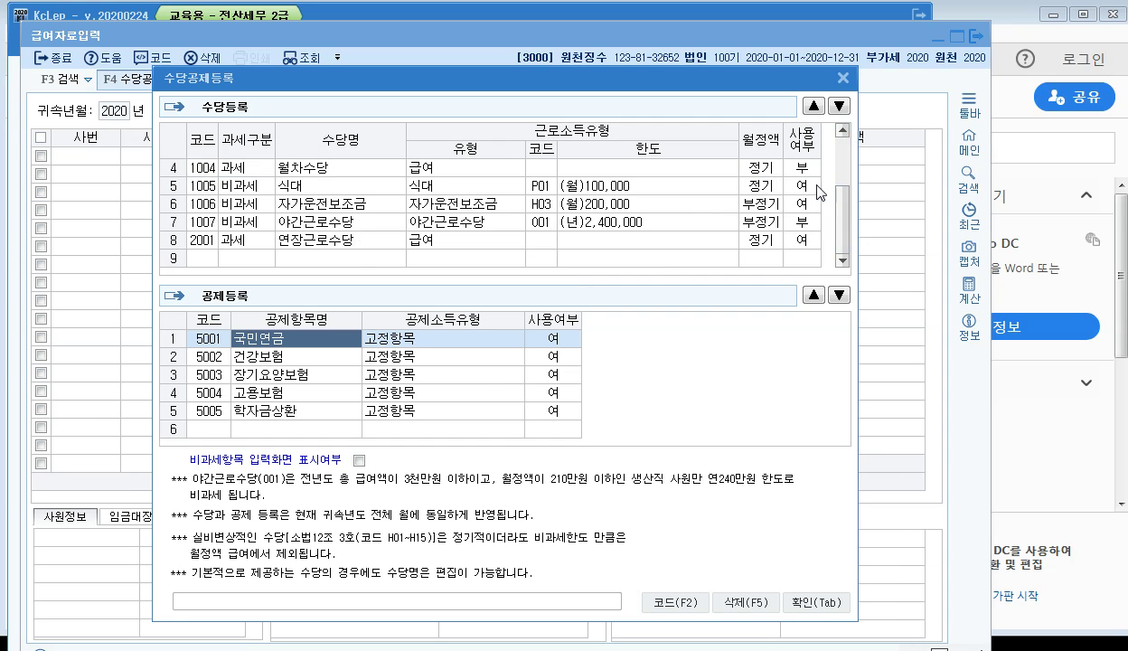
pyautogui.scroll(1, 818, 185)
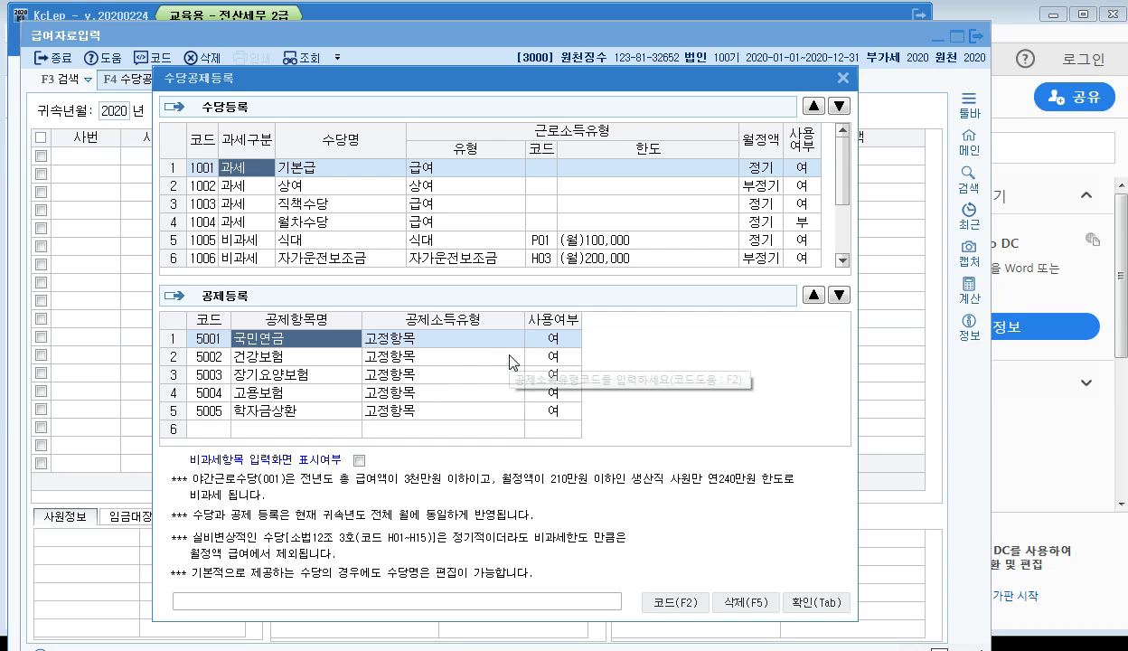
# Step: Register a new deduction item named 상조회비 with type 기타 and confirm the allowance and deduction registration
pyautogui.click(217, 426)
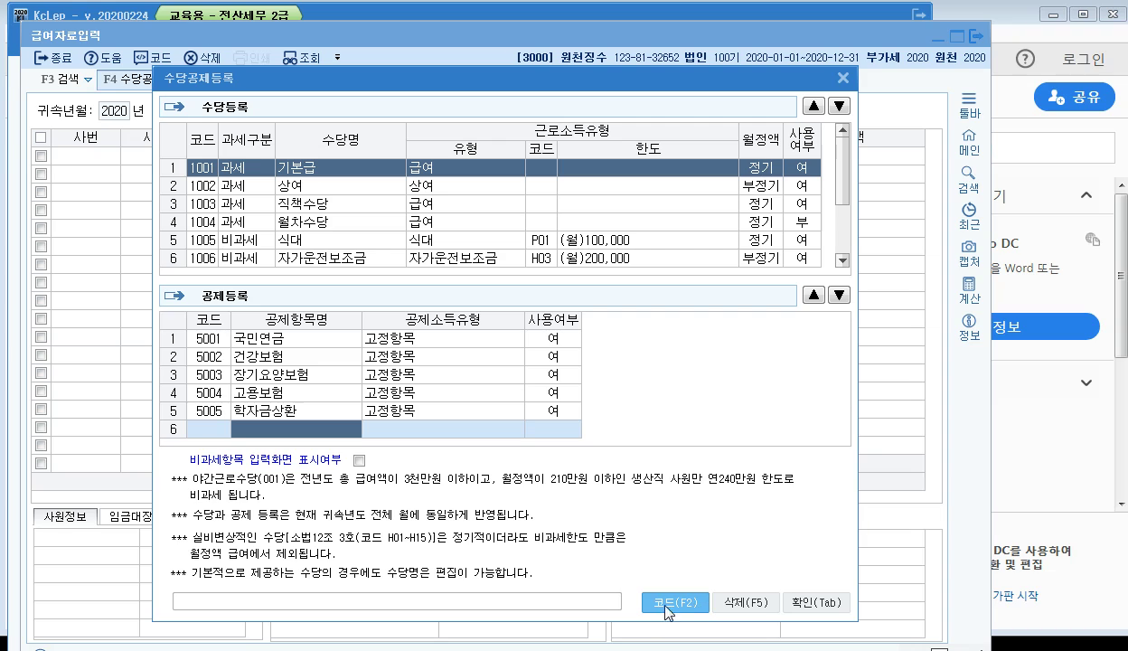
pyautogui.click(272, 433)
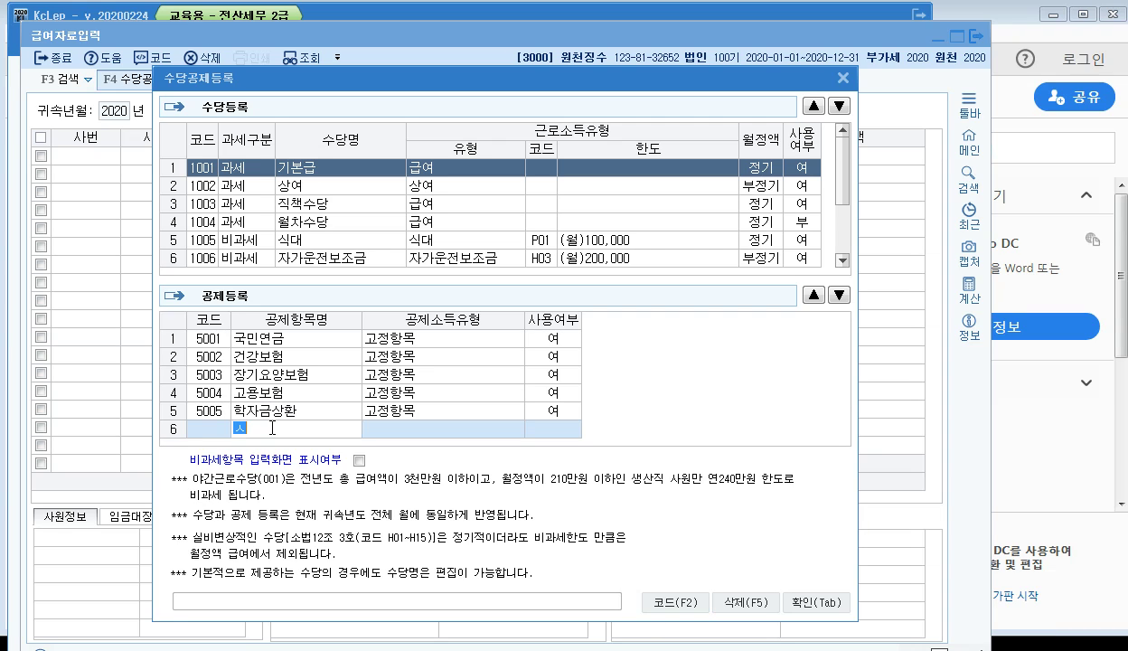
pyautogui.write('상조회비')
pyautogui.press('Return')
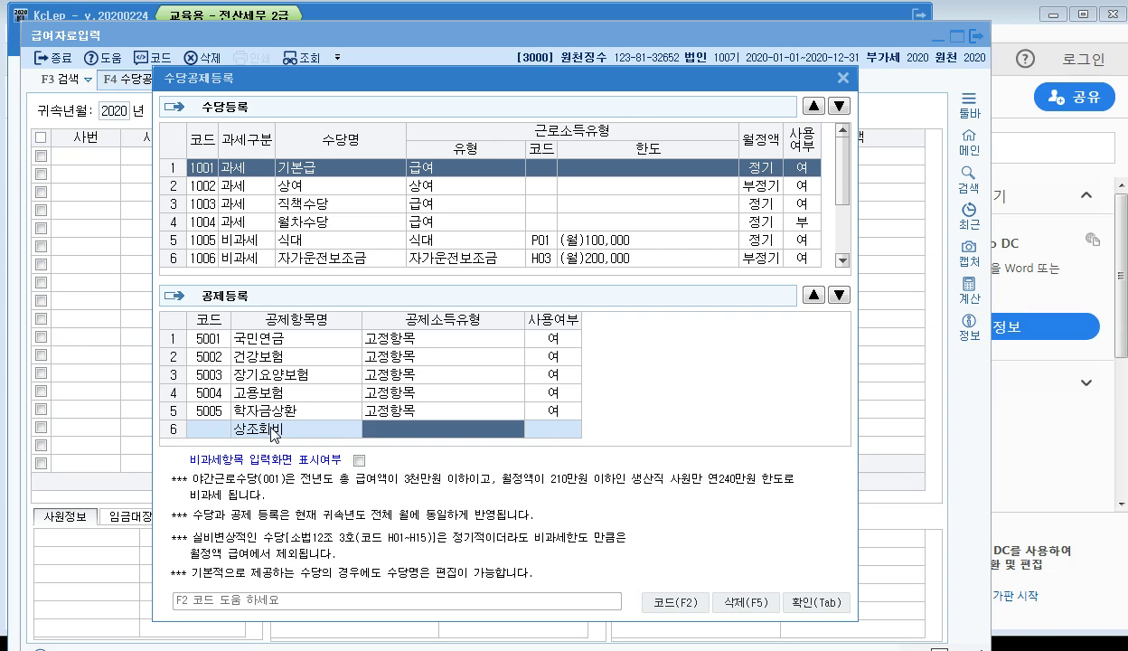
pyautogui.click(675, 600)
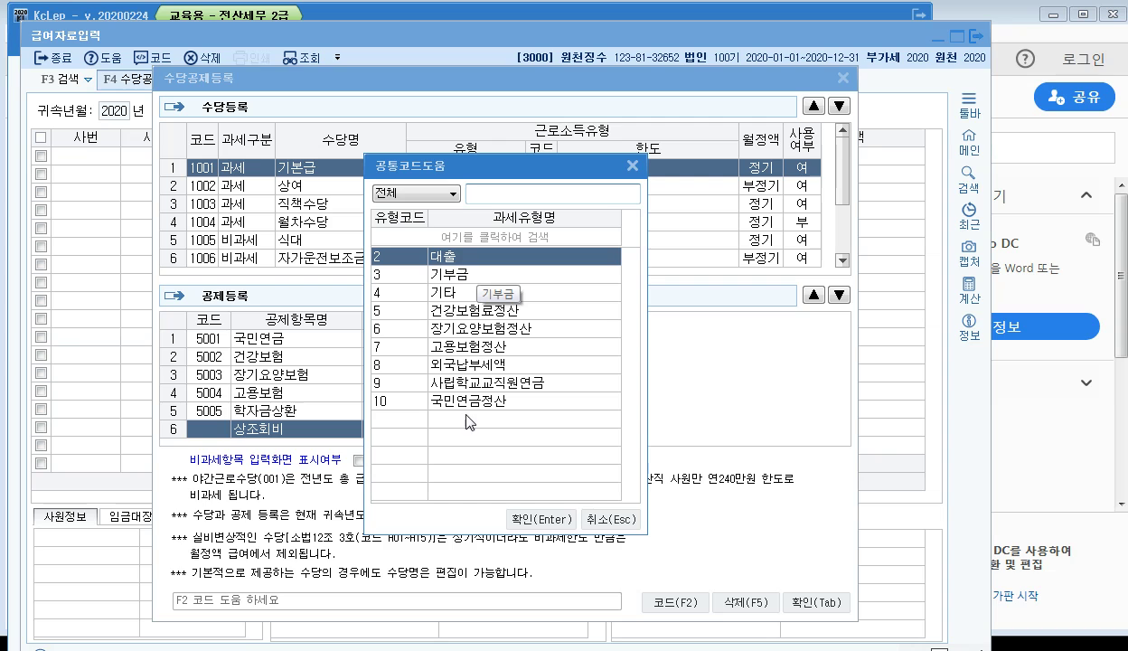
pyautogui.click(438, 291)
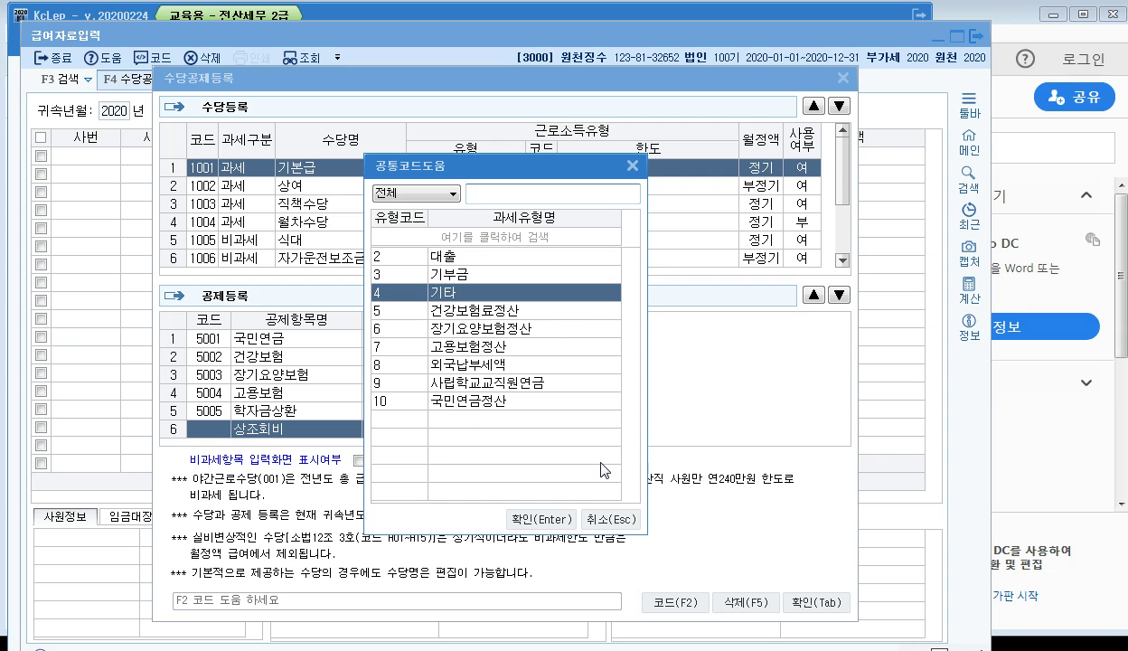
pyautogui.click(522, 515)
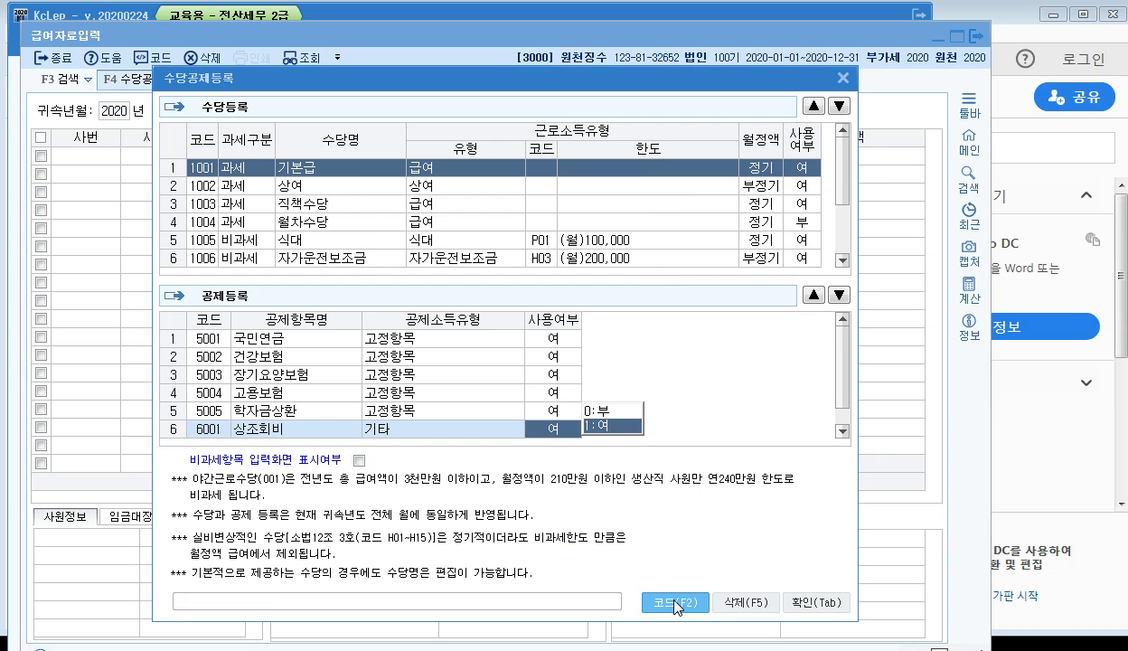
pyautogui.click(804, 602)
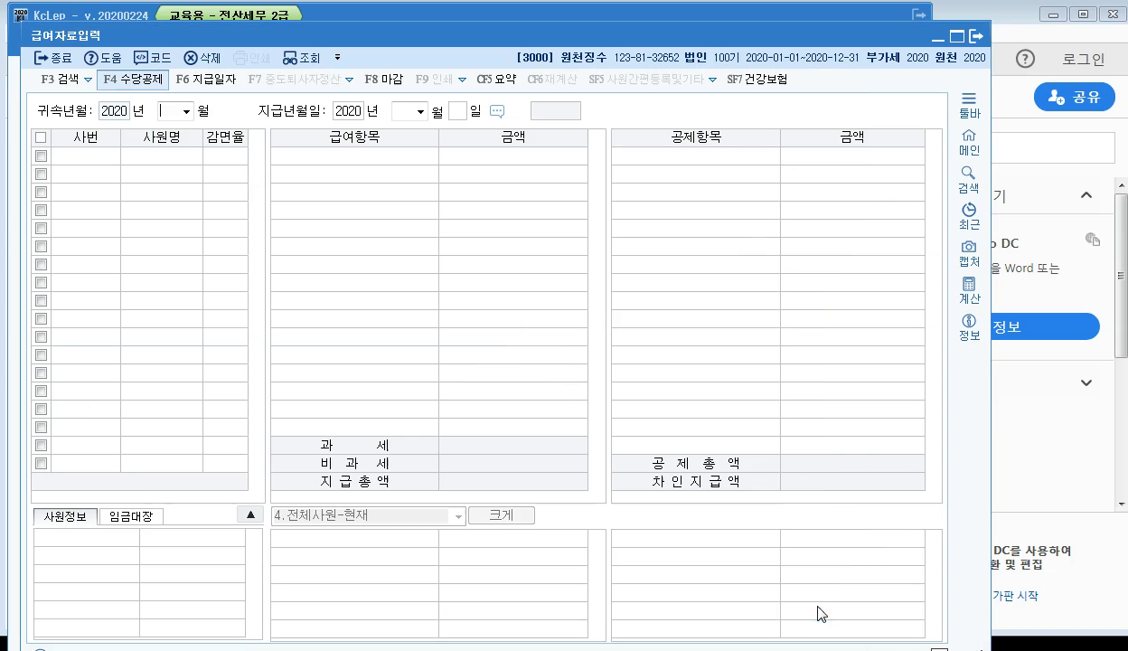
# Step: Load the January 2020 payroll with the payment date of January 25
pyautogui.click(186, 112)
pyautogui.click(176, 124)
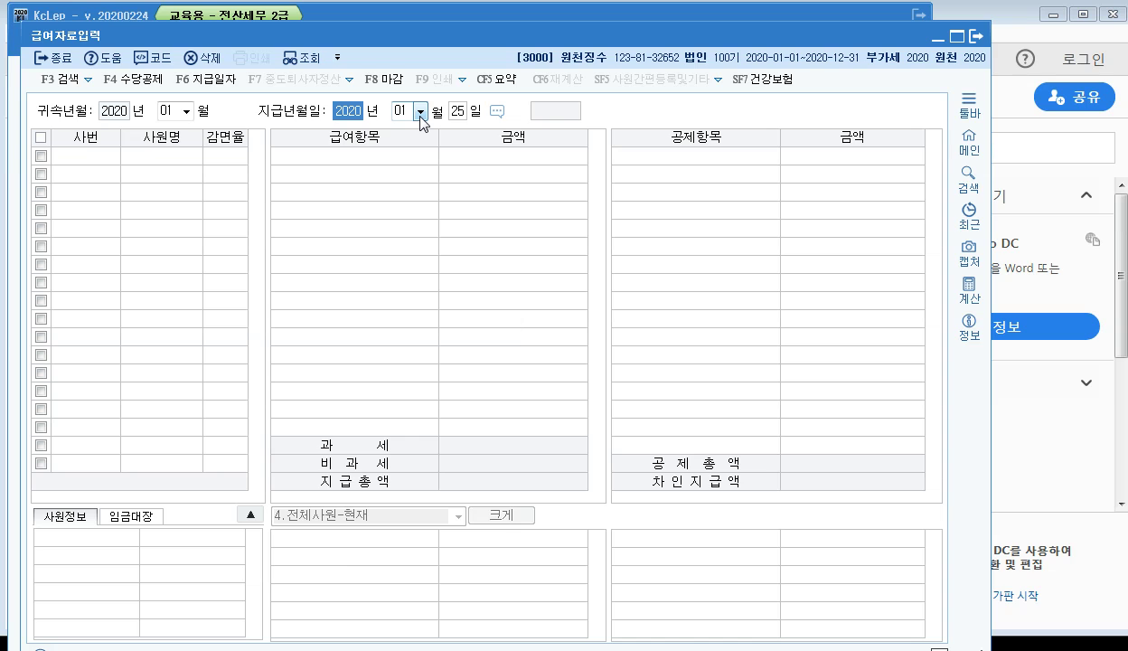
pyautogui.press('Return')
pyautogui.press('Return')
pyautogui.press('Return')
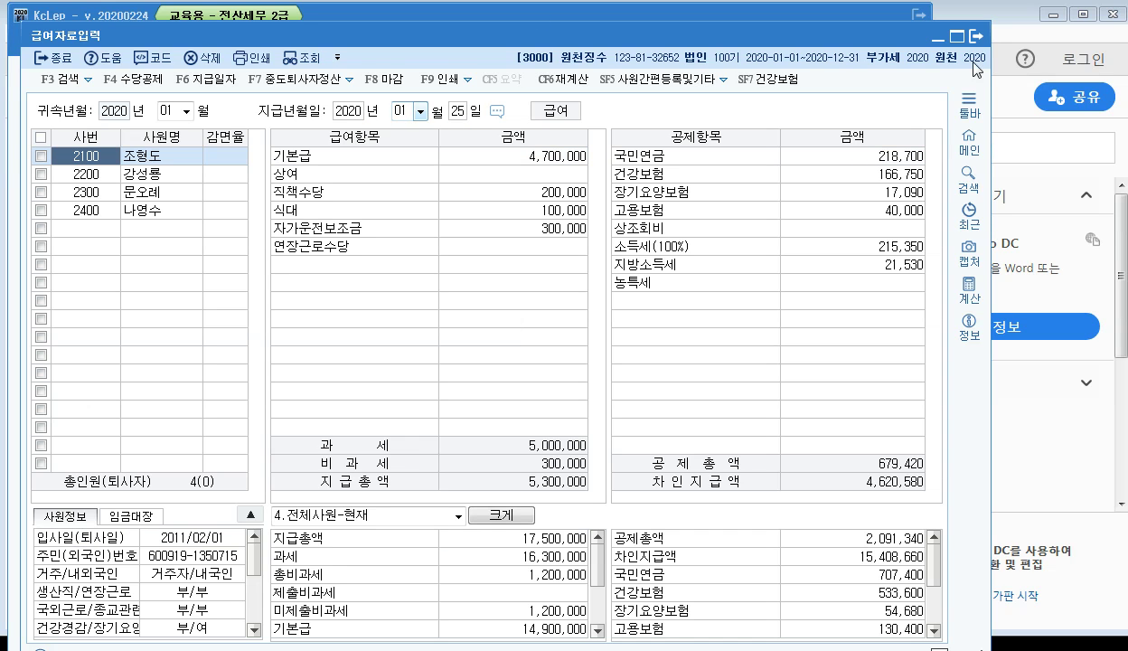
# Step: Enter a 상조회비 deduction of 20,000 for each of the first two employees in the January payroll
pyautogui.click(871, 235)
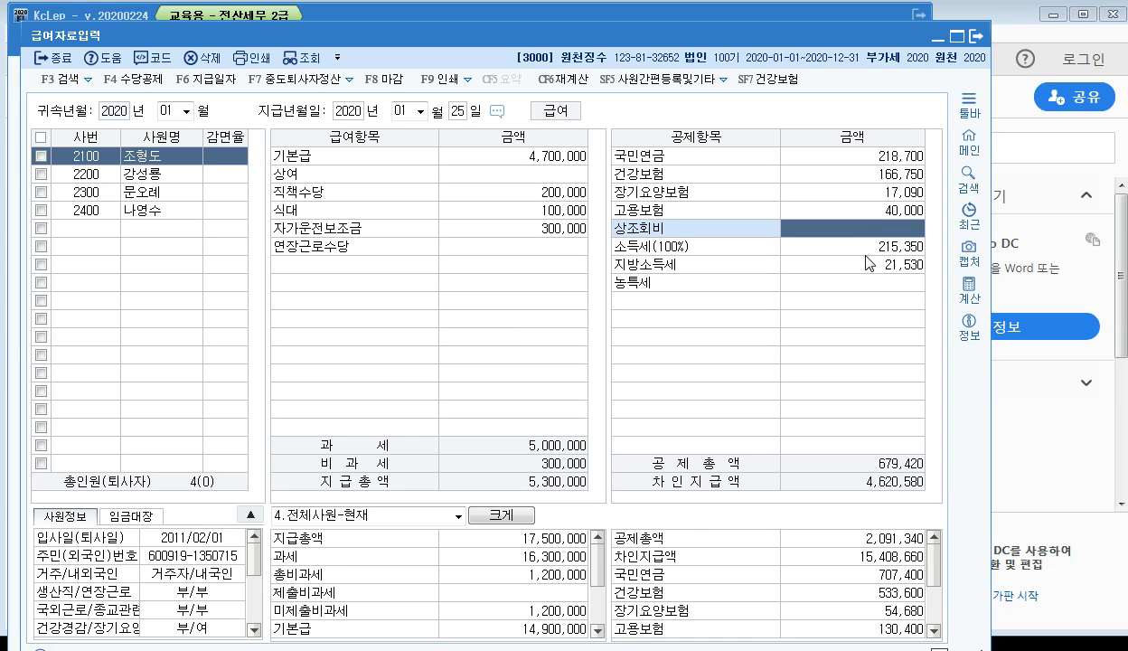
pyautogui.write('20')
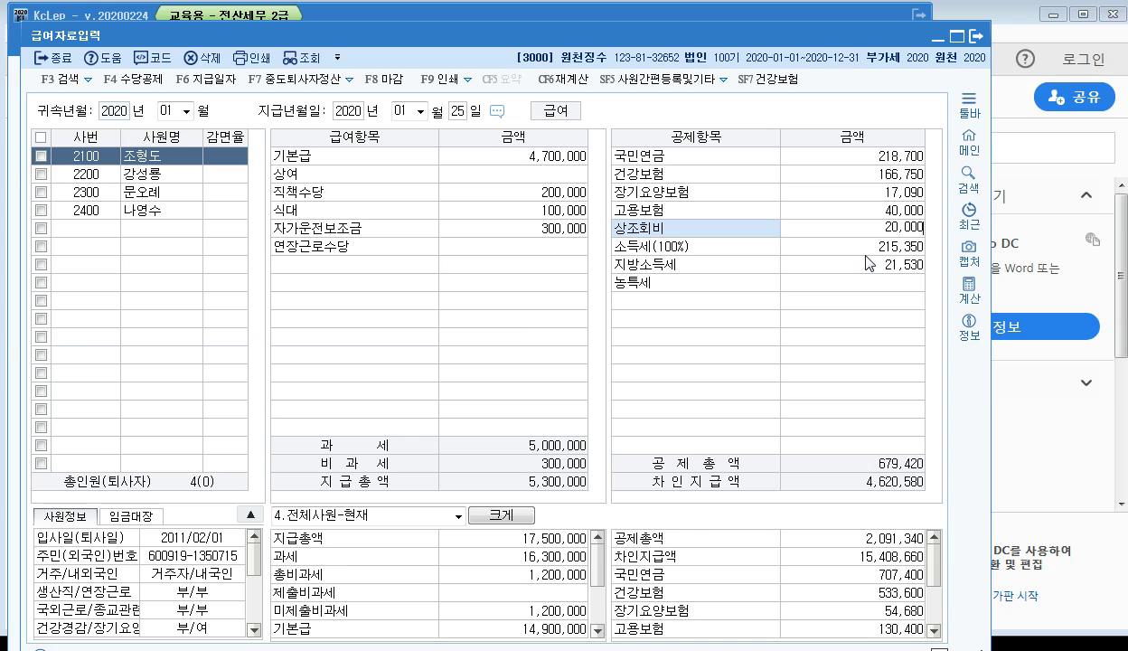
pyautogui.press('Return')
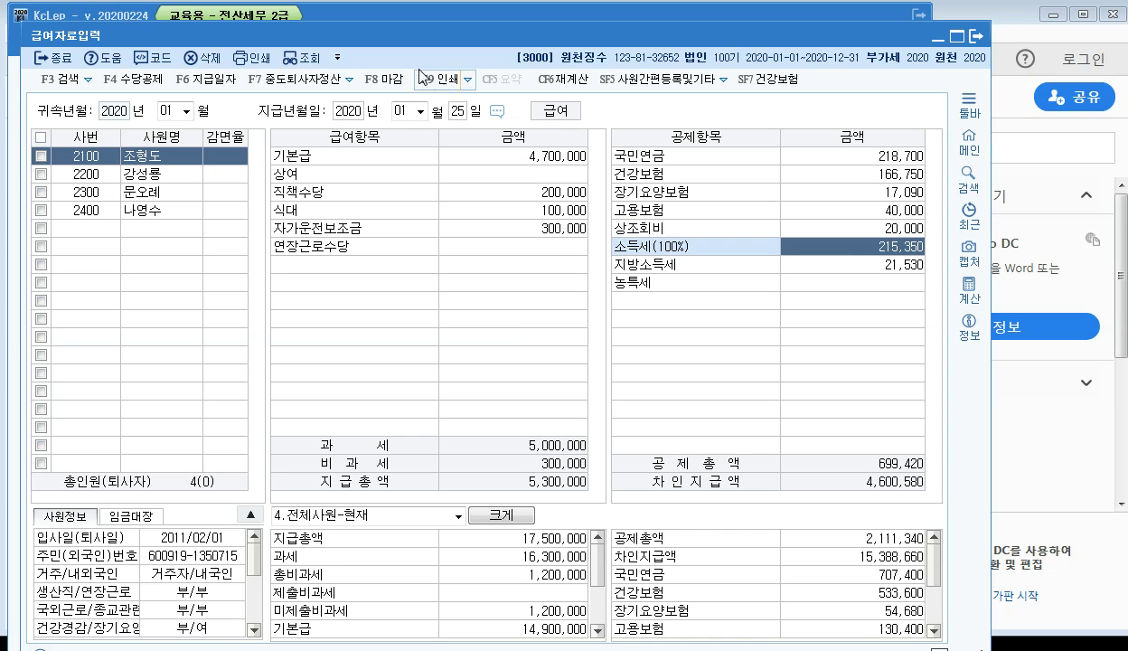
pyautogui.click(162, 172)
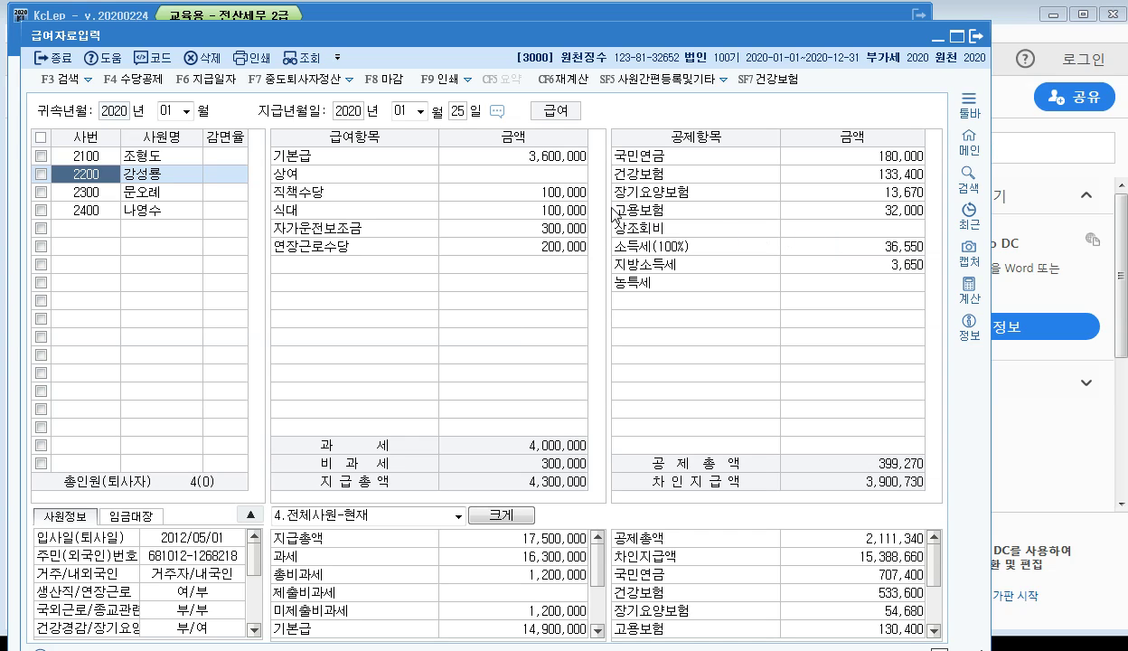
pyautogui.click(908, 233)
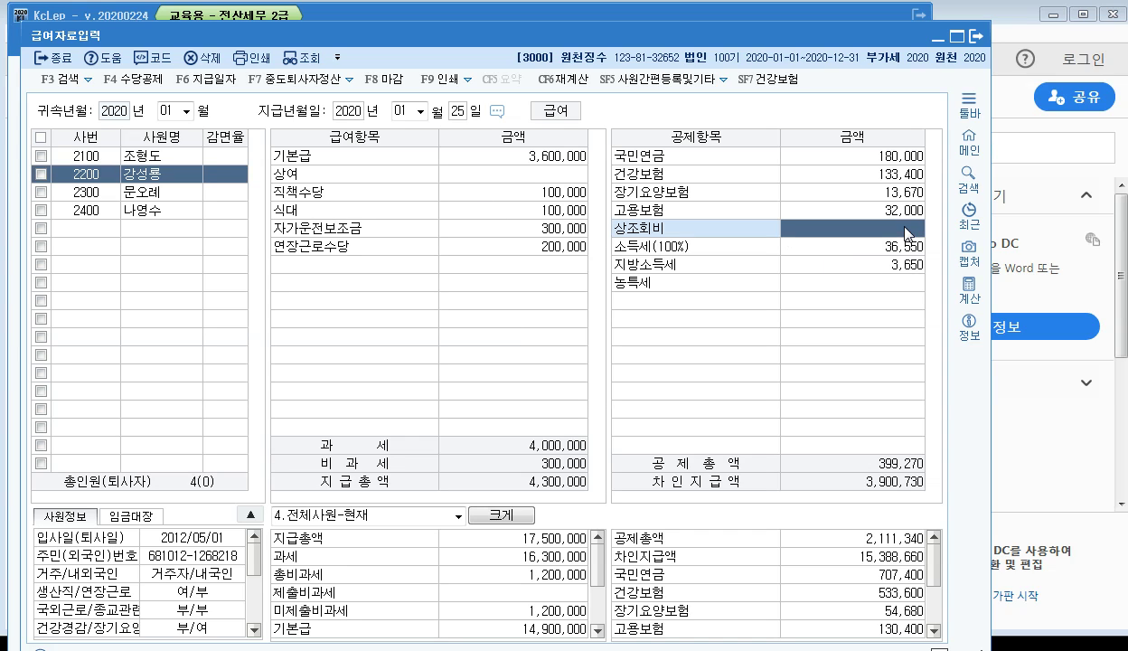
pyautogui.write('200000')
pyautogui.press('Return')
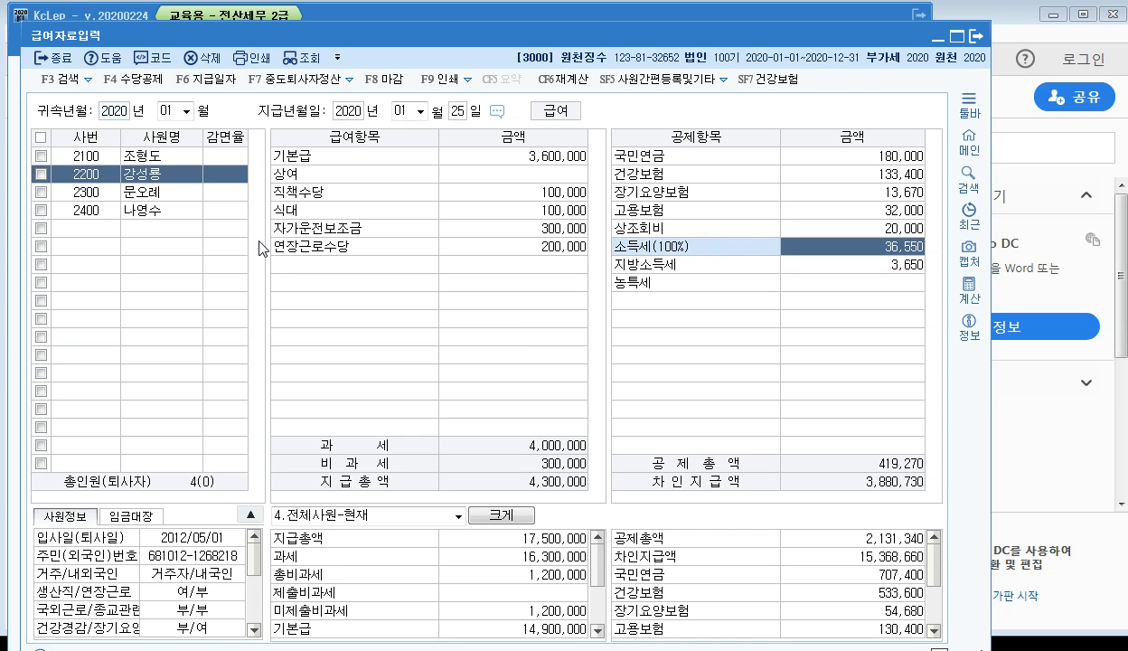
# Step: Enter a 상조회비 deduction of 10,000 for the third employee and 20,000 for the fourth employee in the January payroll
pyautogui.click(129, 192)
pyautogui.click(826, 228)
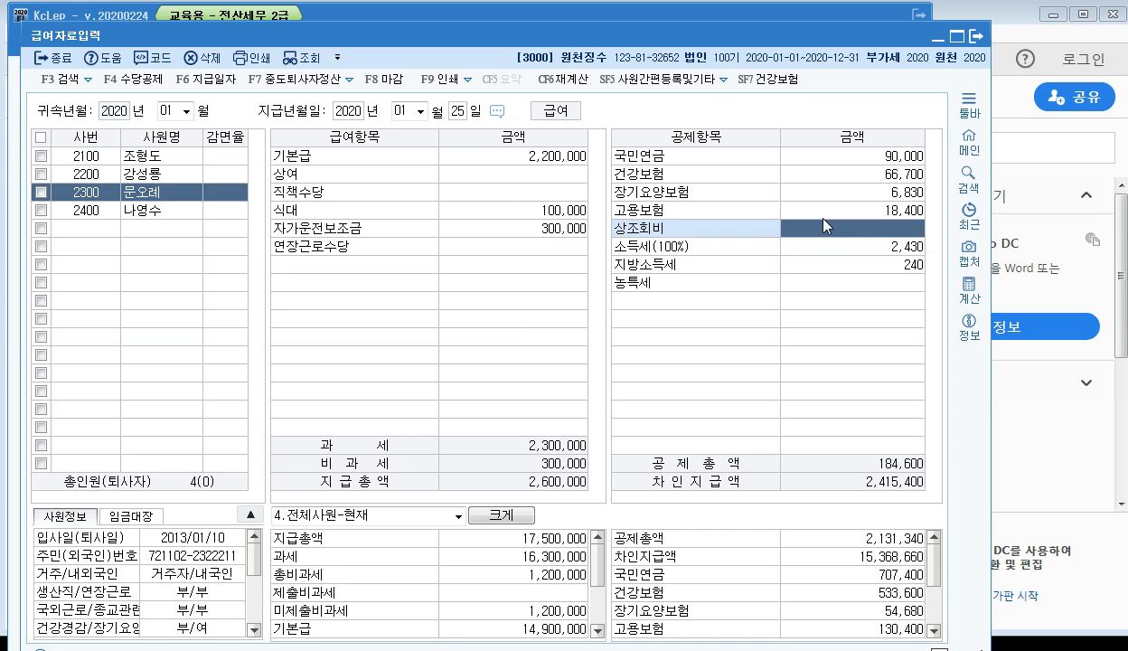
pyautogui.write('100000')
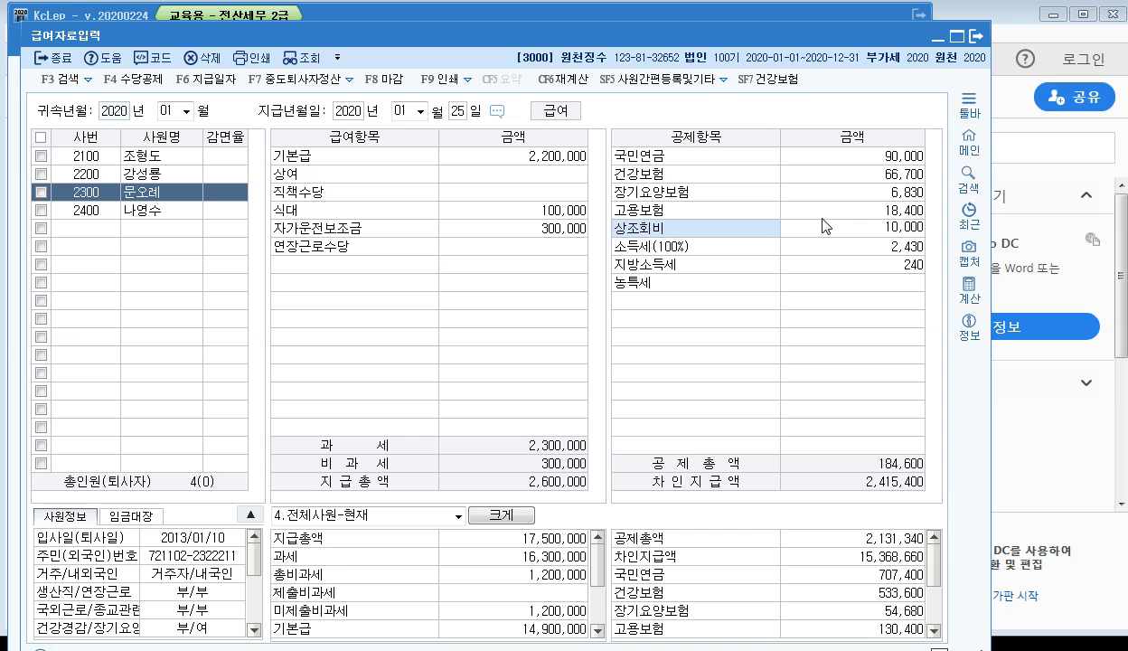
pyautogui.press('Return')
pyautogui.click(129, 210)
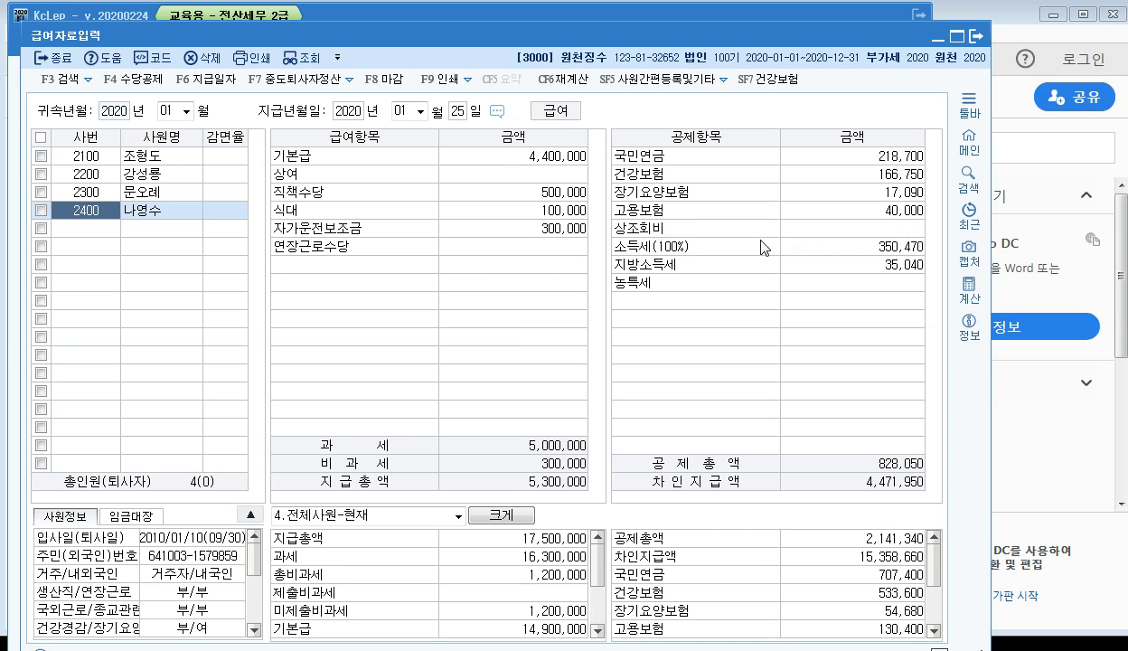
pyautogui.click(873, 228)
pyautogui.write('20')
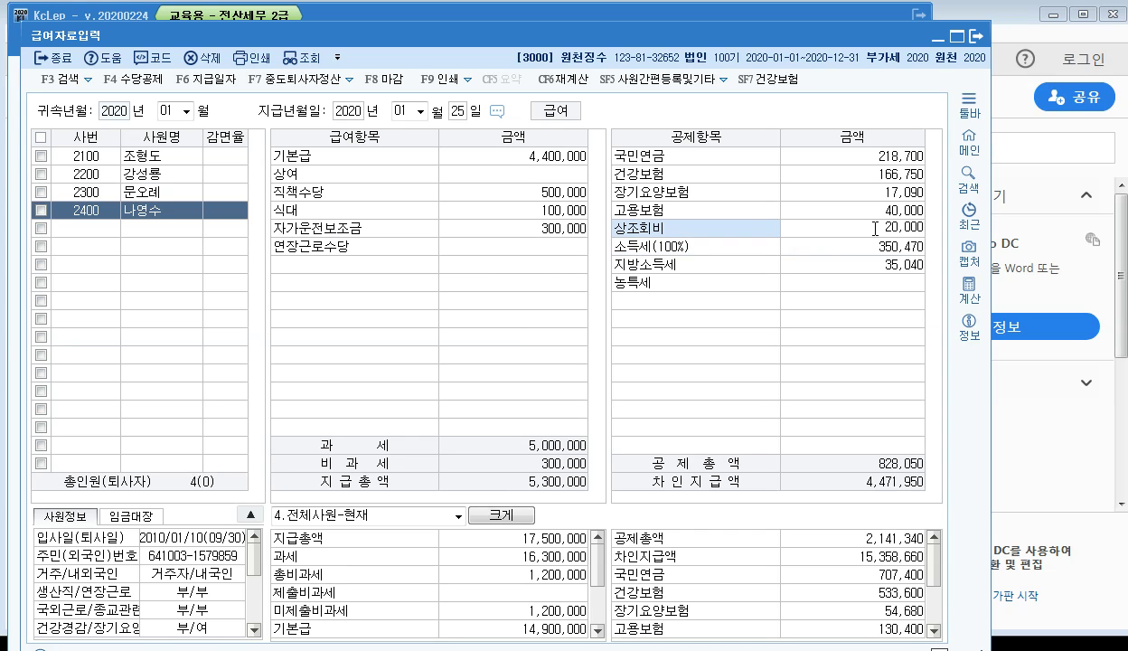
pyautogui.press('Return')
pyautogui.click(176, 228)
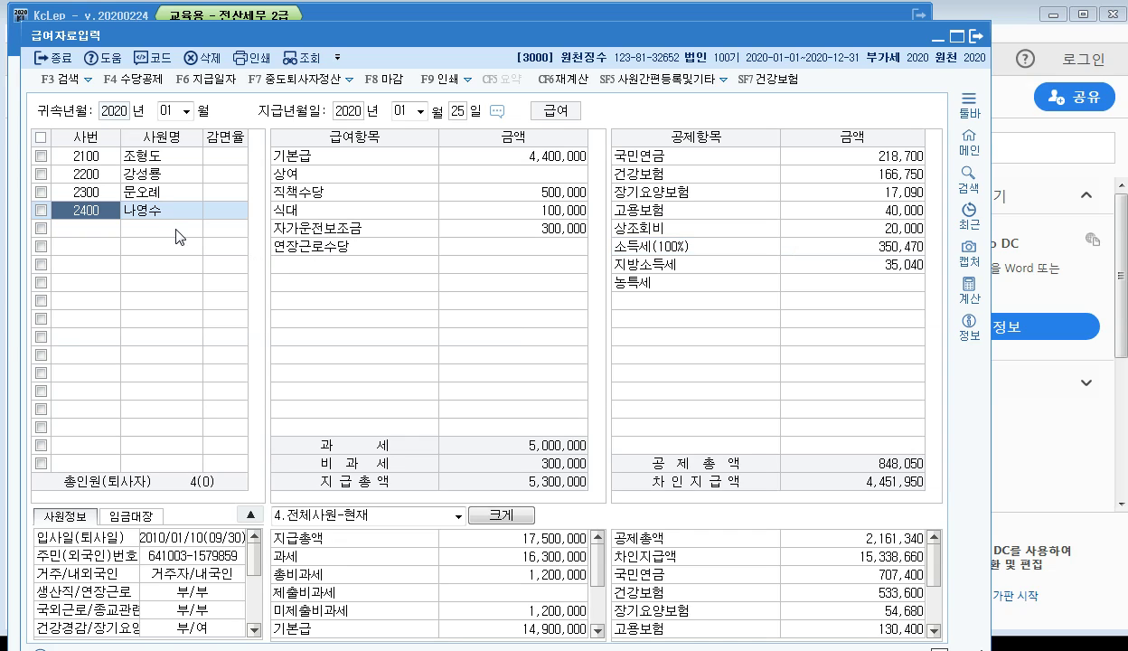
pyautogui.click(813, 229)
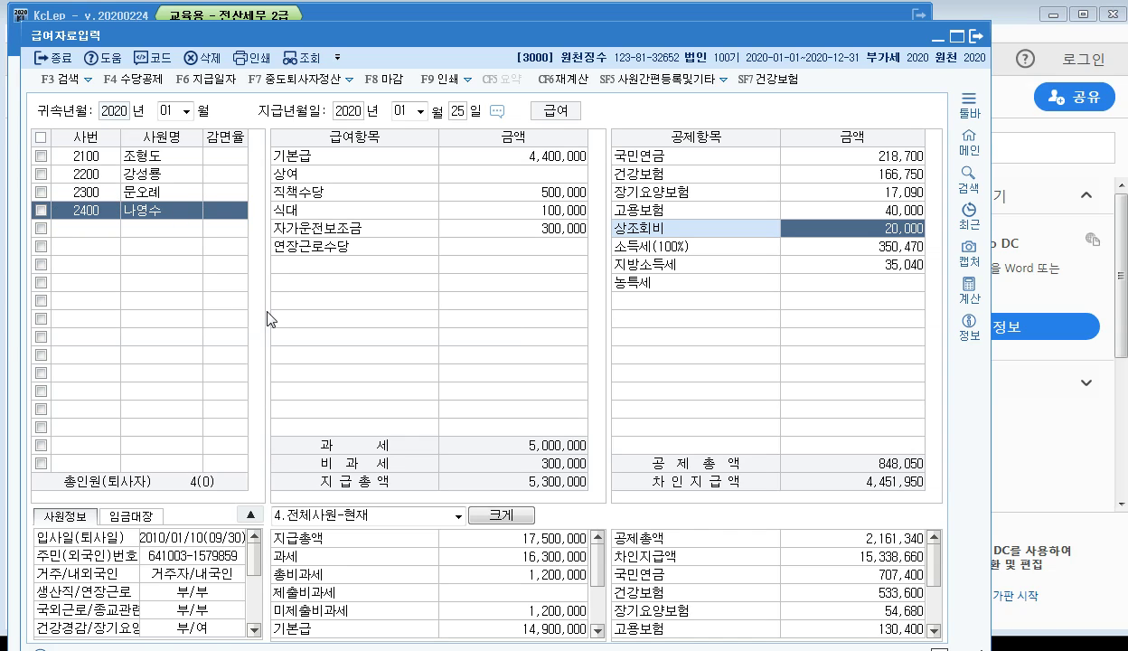
pyautogui.click(162, 247)
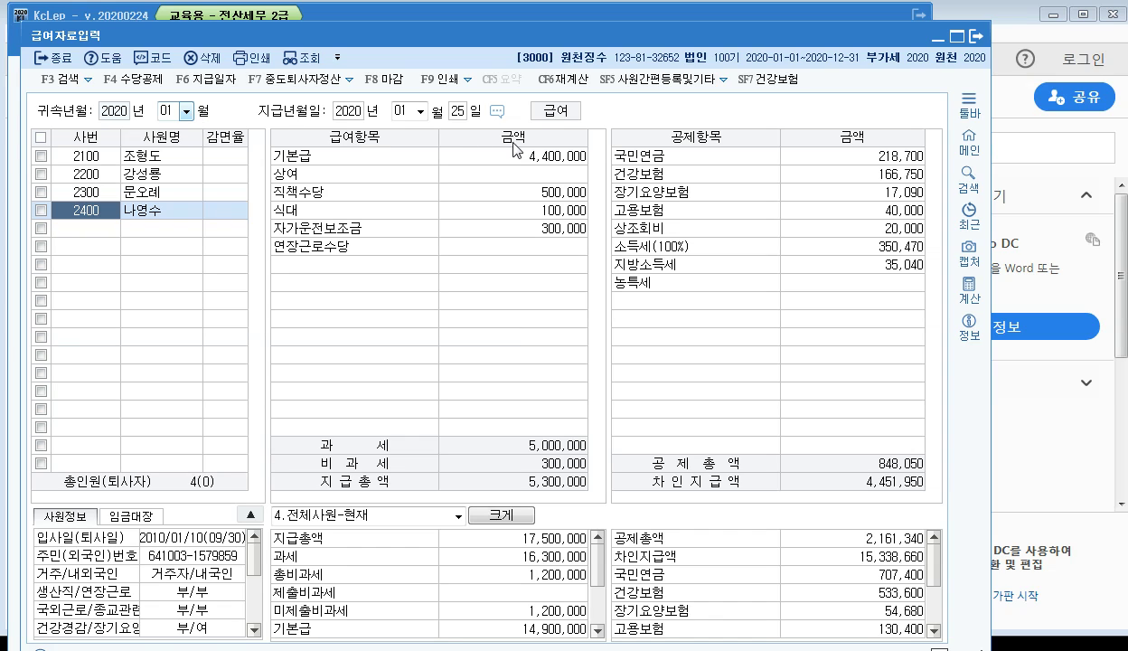
# Step: Look at the payroll copy settings (급여복사) for January in the payment date management (지급일자) and exit without copying
pyautogui.click(459, 112)
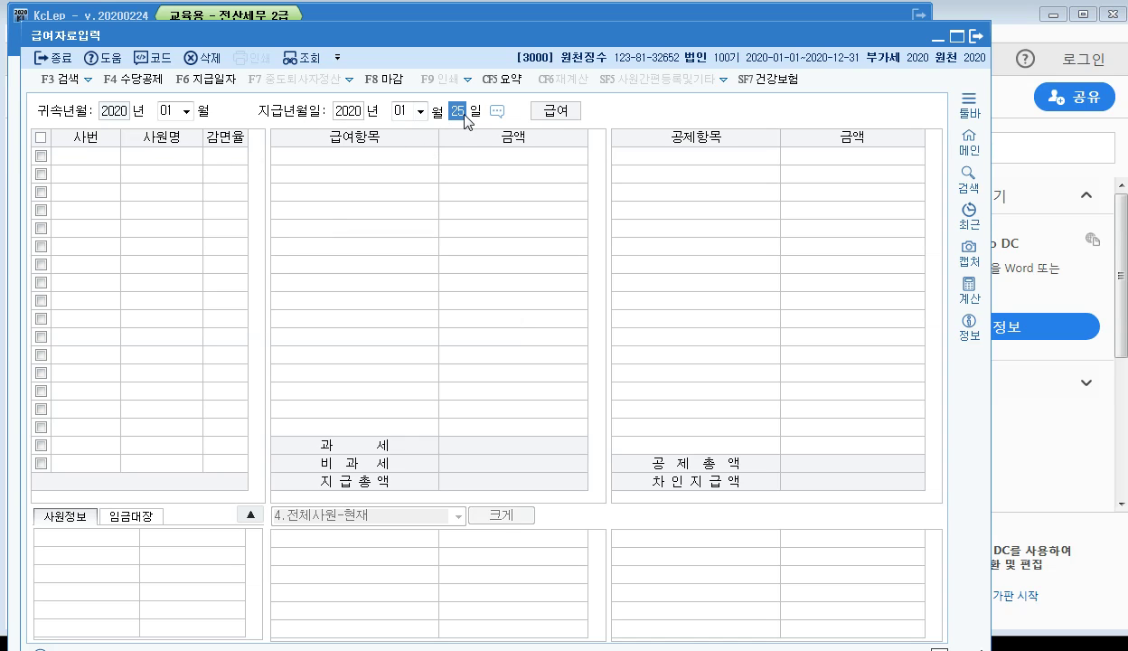
pyautogui.click(215, 81)
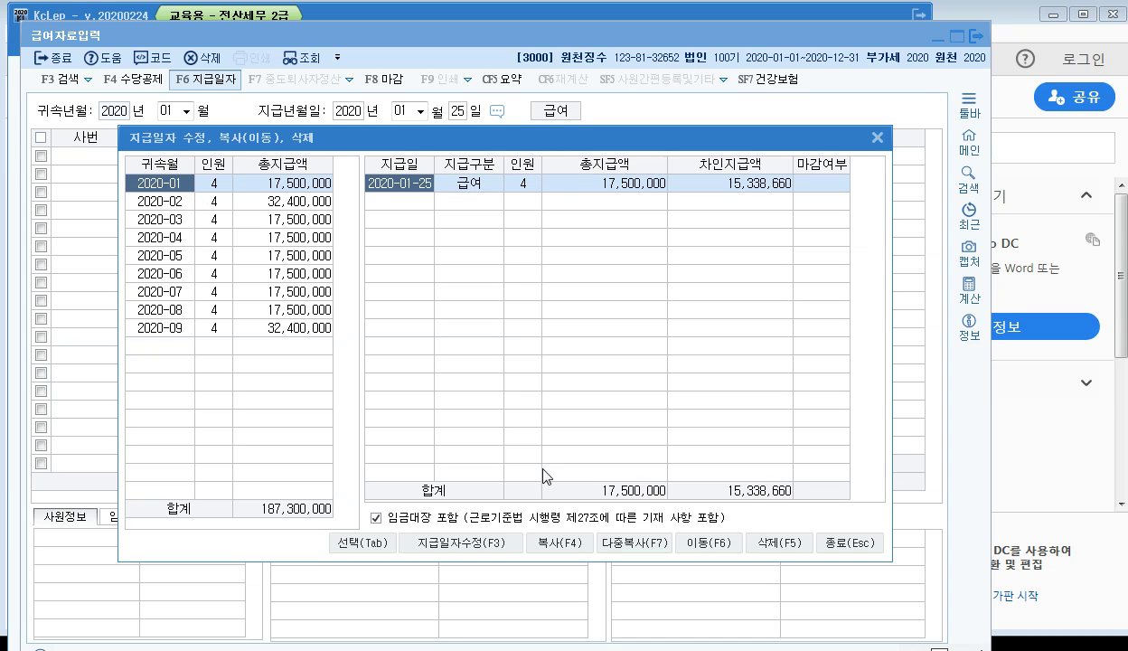
pyautogui.click(571, 546)
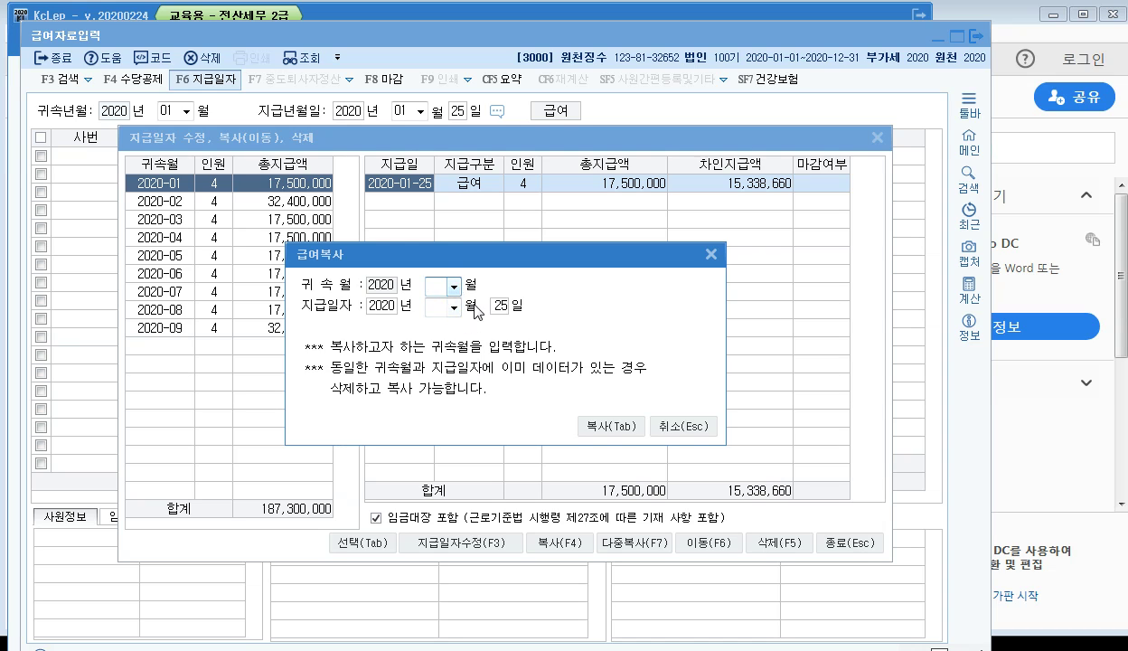
pyautogui.click(710, 255)
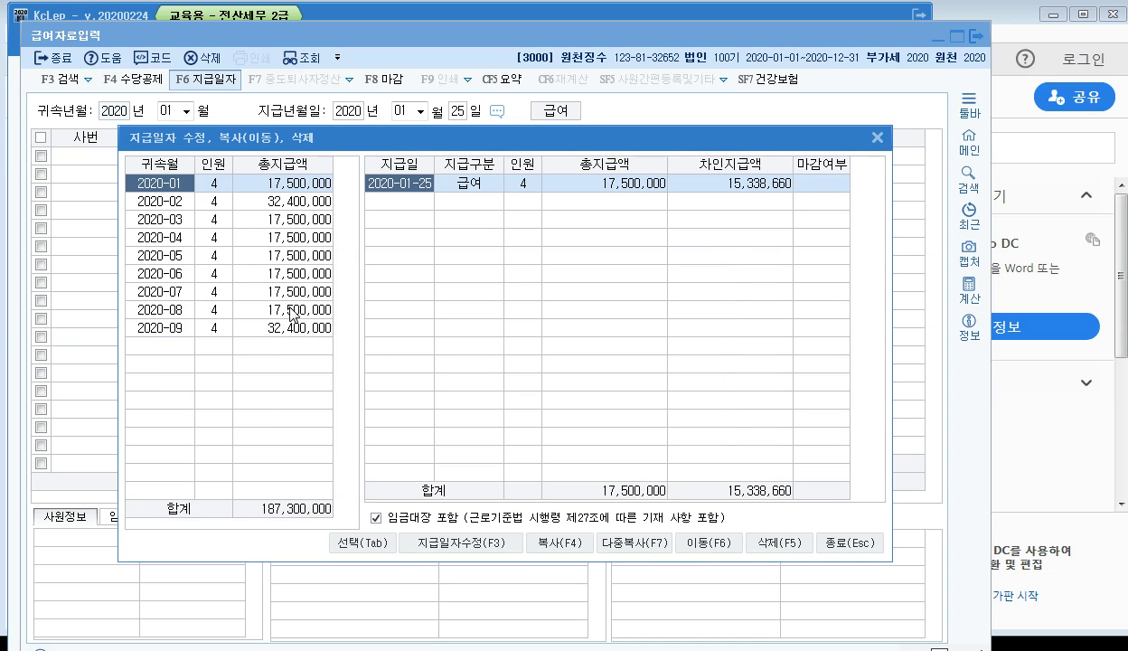
pyautogui.click(856, 539)
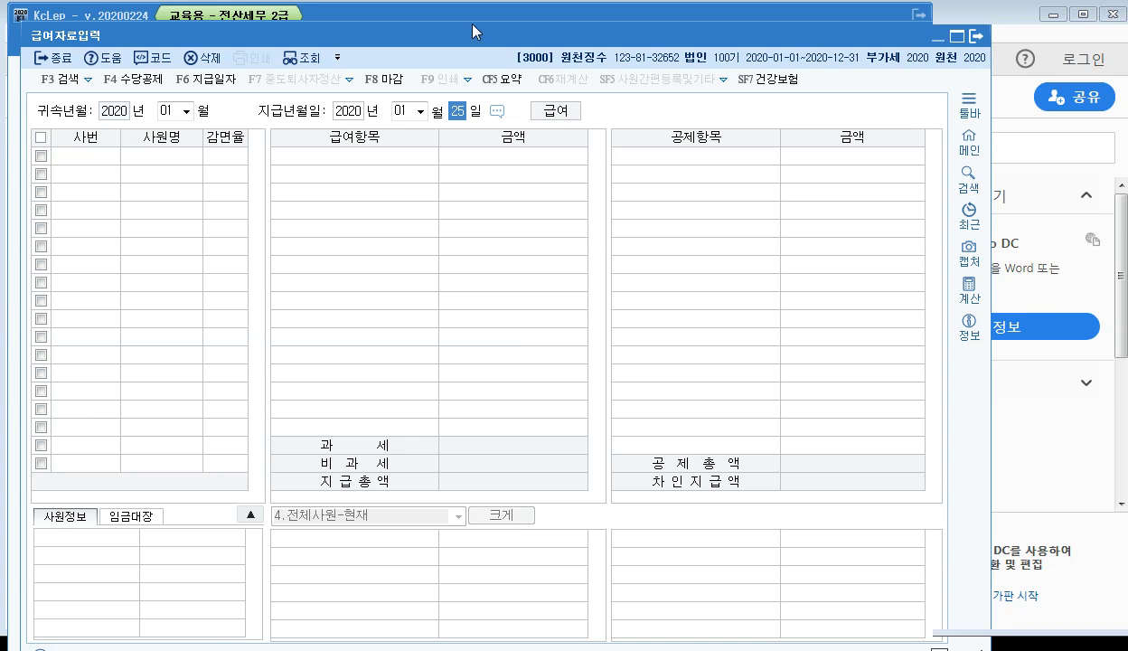
# Step: Check the resigned employee's resignation date (퇴사년월일) in the employee registration (사원등록), then close it
pyautogui.click(945, 36)
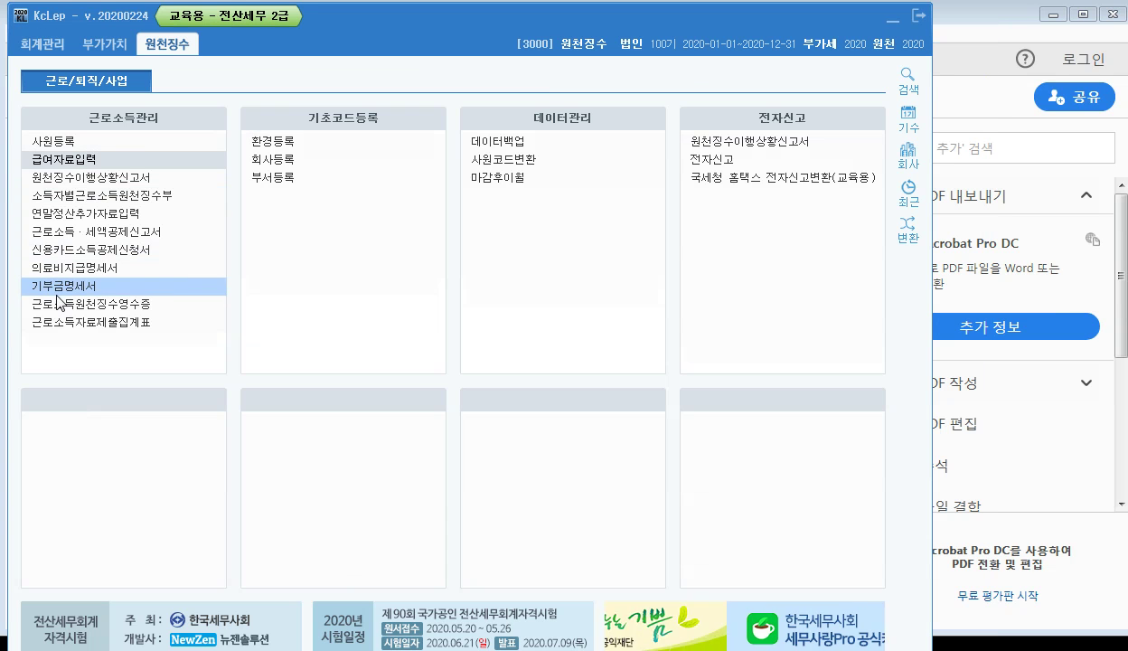
pyautogui.click(62, 140)
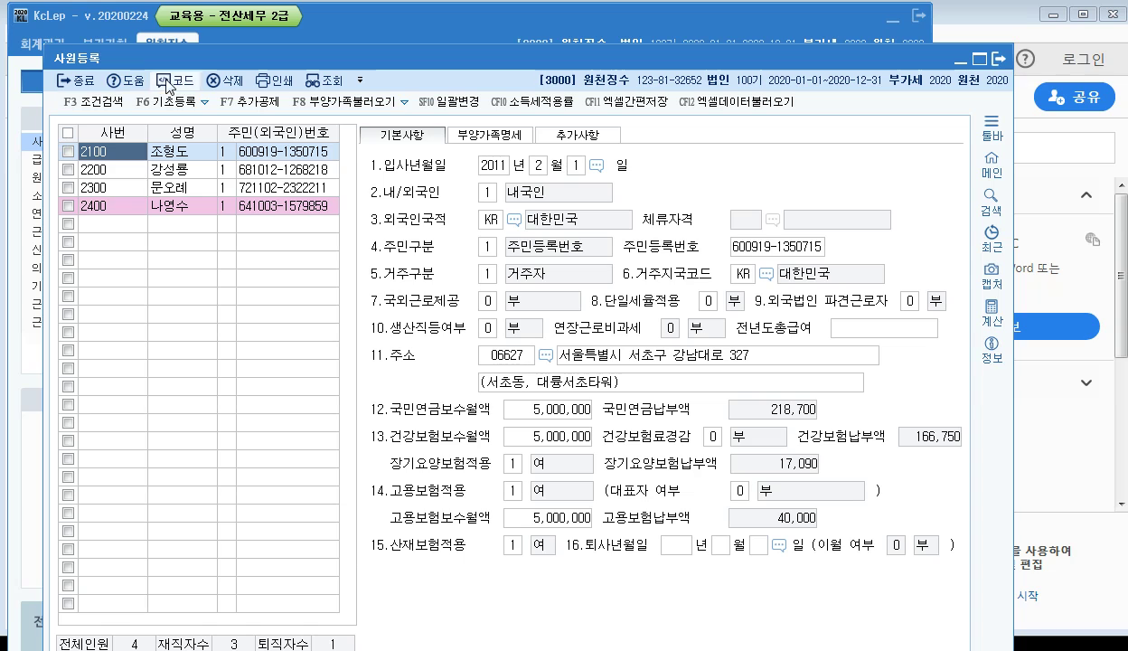
pyautogui.click(122, 206)
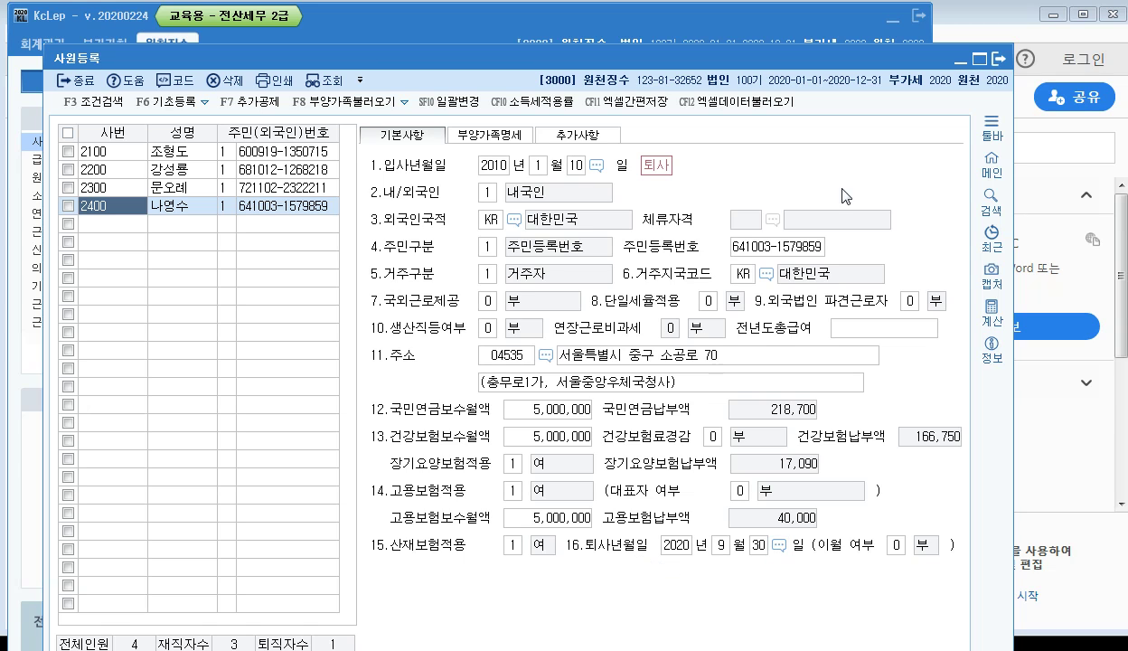
pyautogui.click(1000, 57)
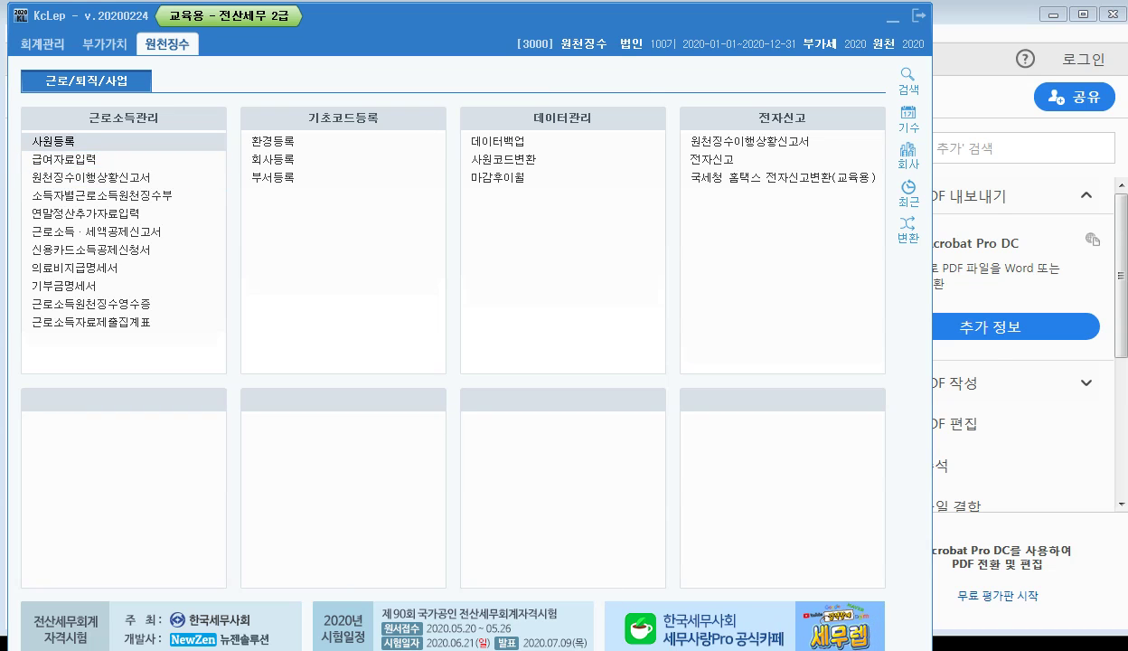
# Step: Load the September 2020 payroll paid on the 25th and view the resigned employee's pay and deduction items
pyautogui.click(187, 111)
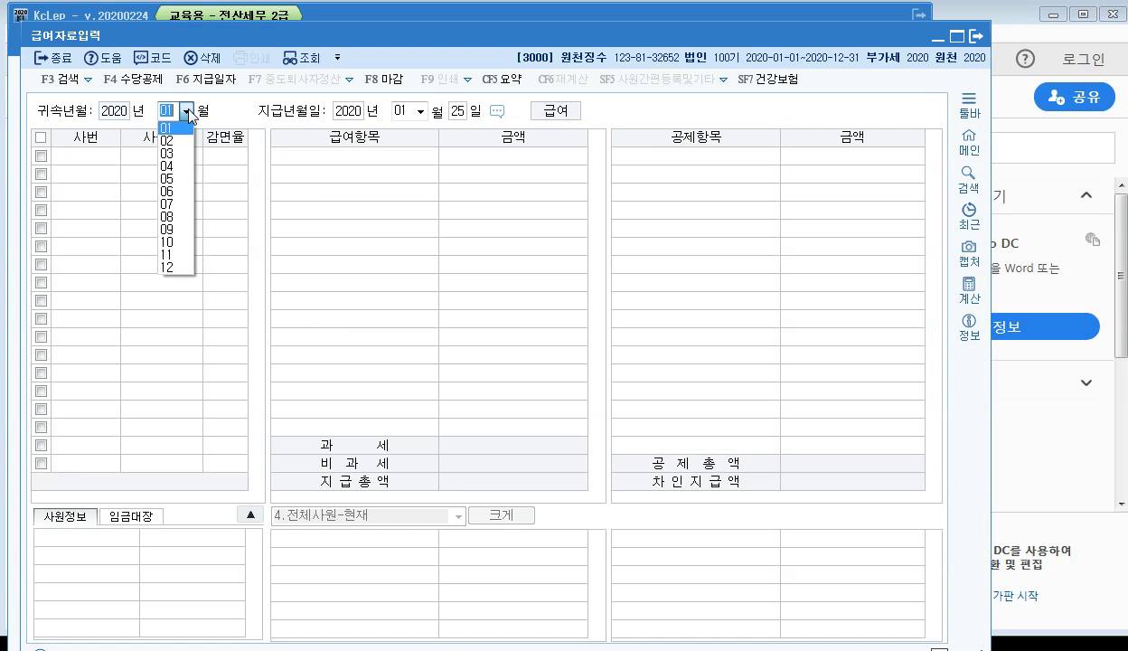
pyautogui.click(176, 229)
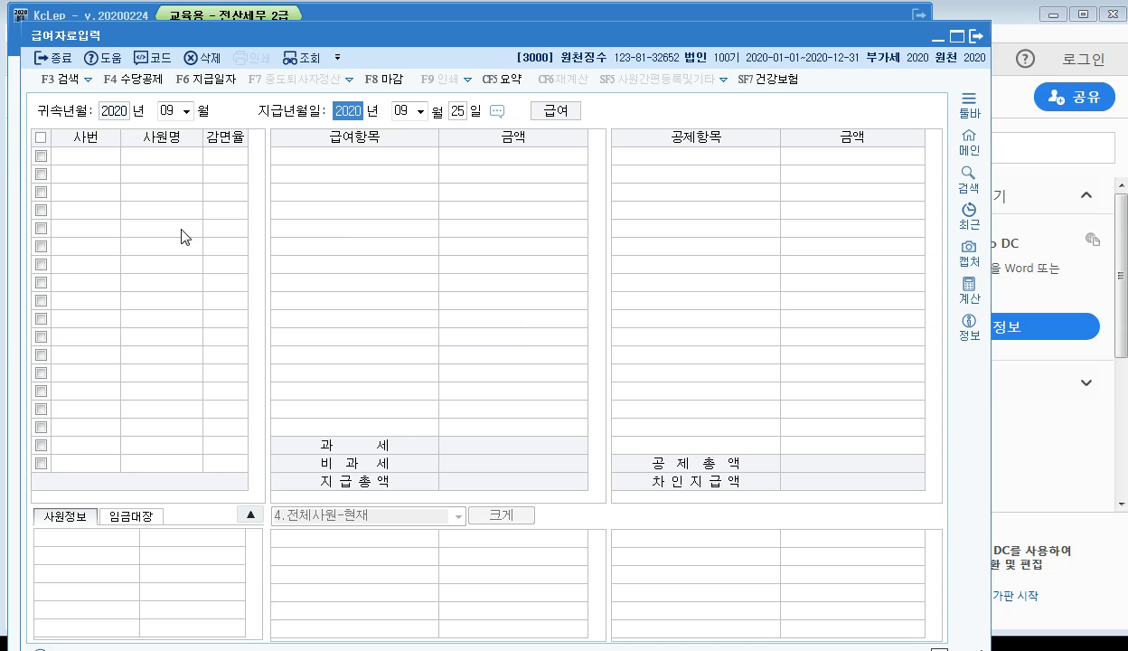
pyautogui.press('Return')
pyautogui.press('Return')
pyautogui.press('Return')
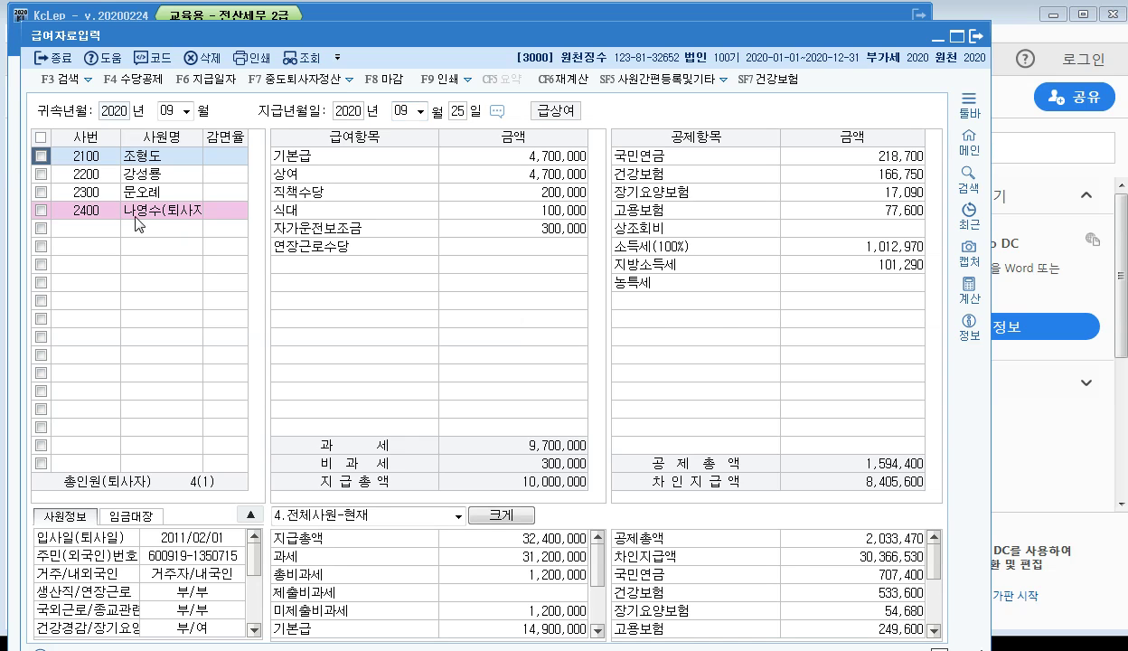
pyautogui.click(168, 212)
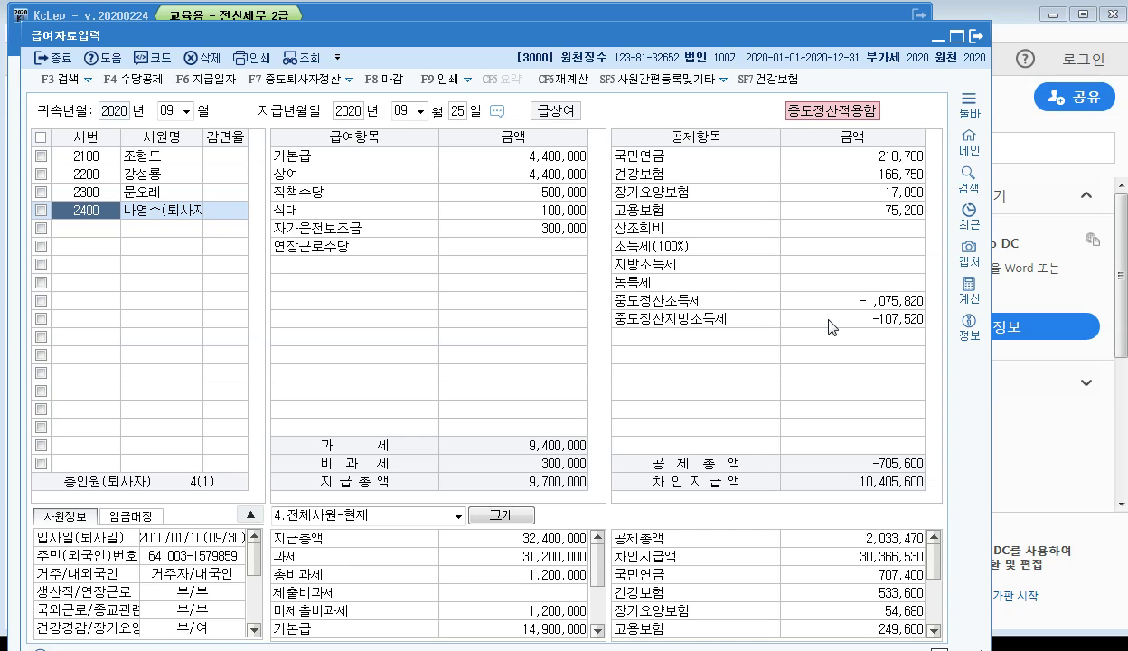
# Step: Review the resigned employee's mid-year settlement items (중도퇴사 연말정산), return to payroll entry and reload the September payroll
pyautogui.click(285, 80)
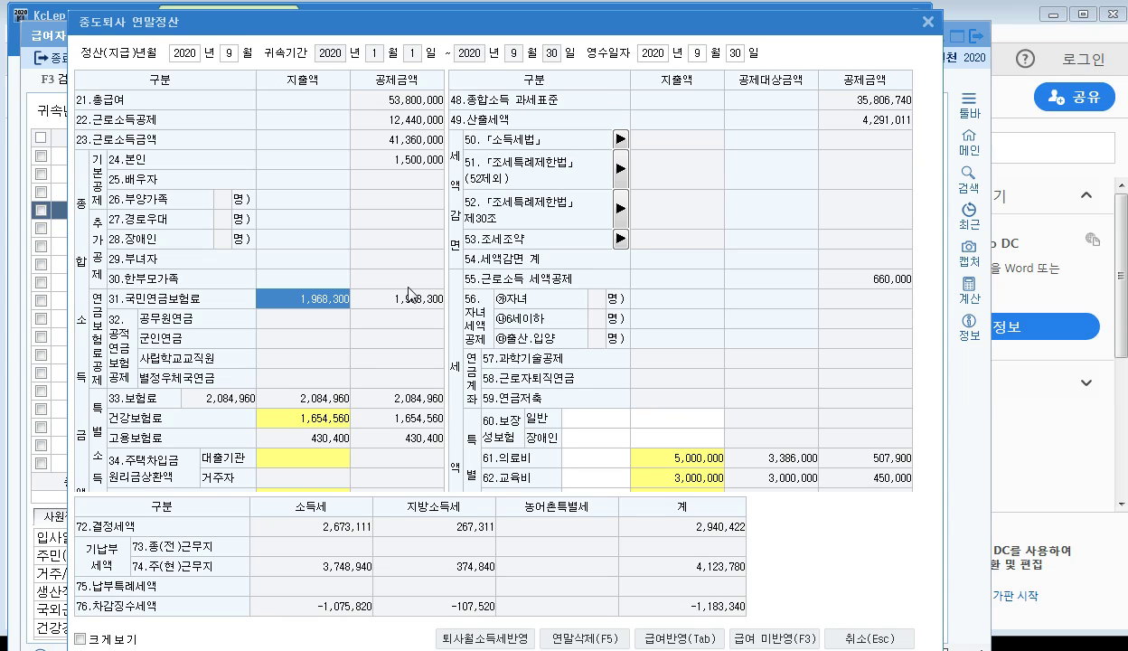
pyautogui.scroll(-6, 694, 273)
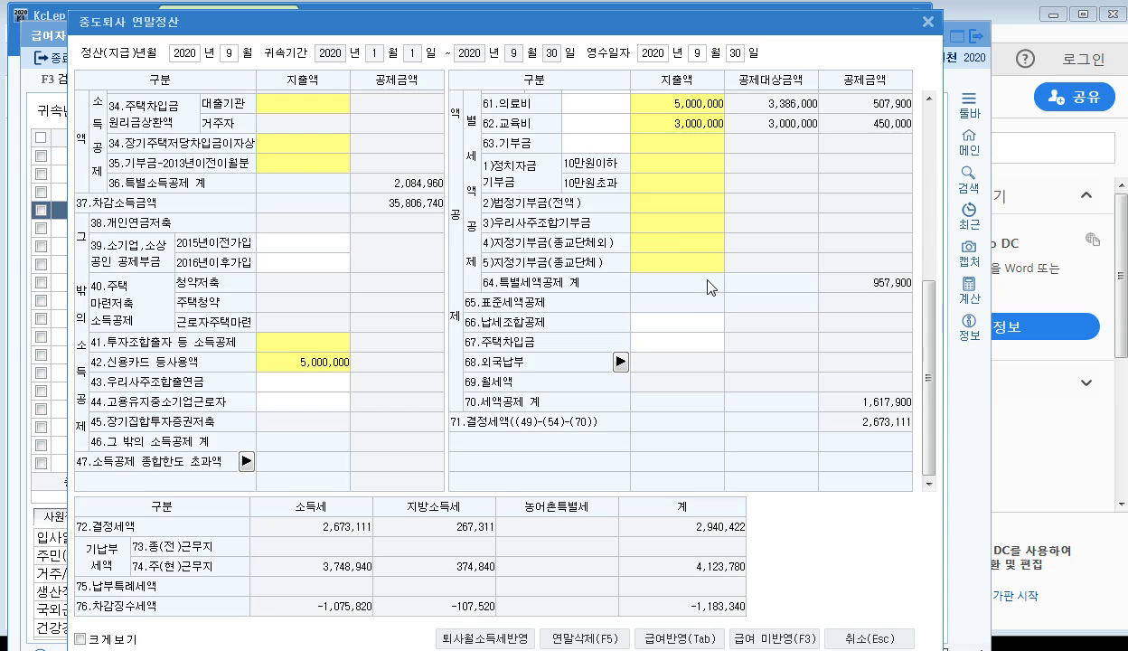
pyautogui.scroll(4, 693, 273)
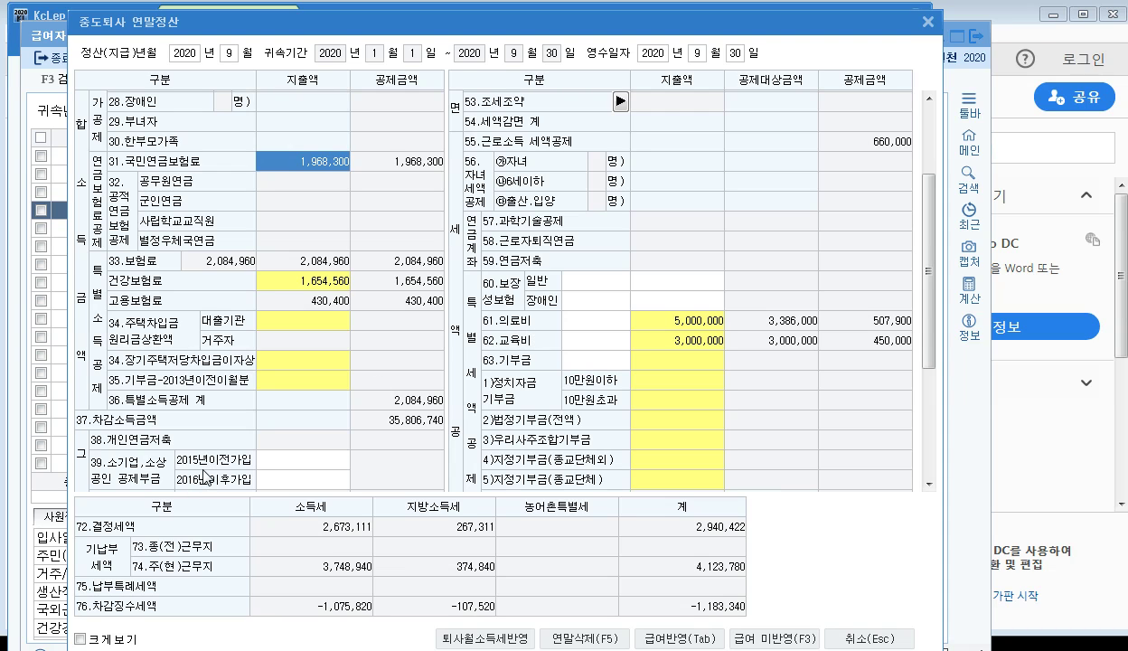
pyautogui.scroll(-3, 221, 465)
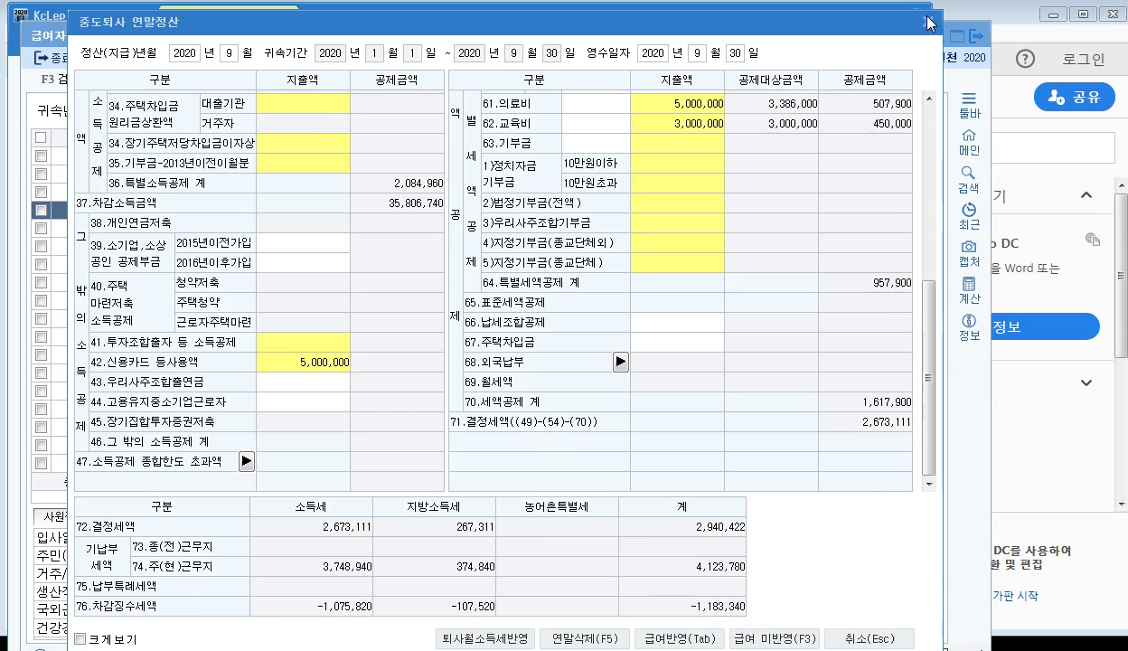
pyautogui.press('Tab')
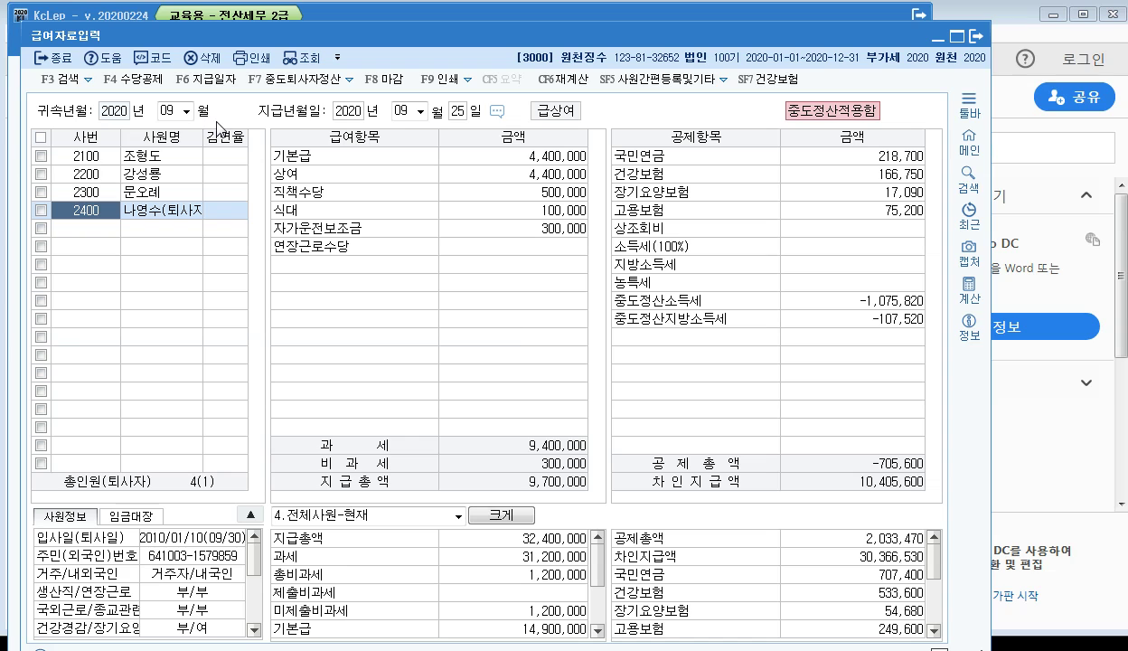
pyautogui.click(458, 112)
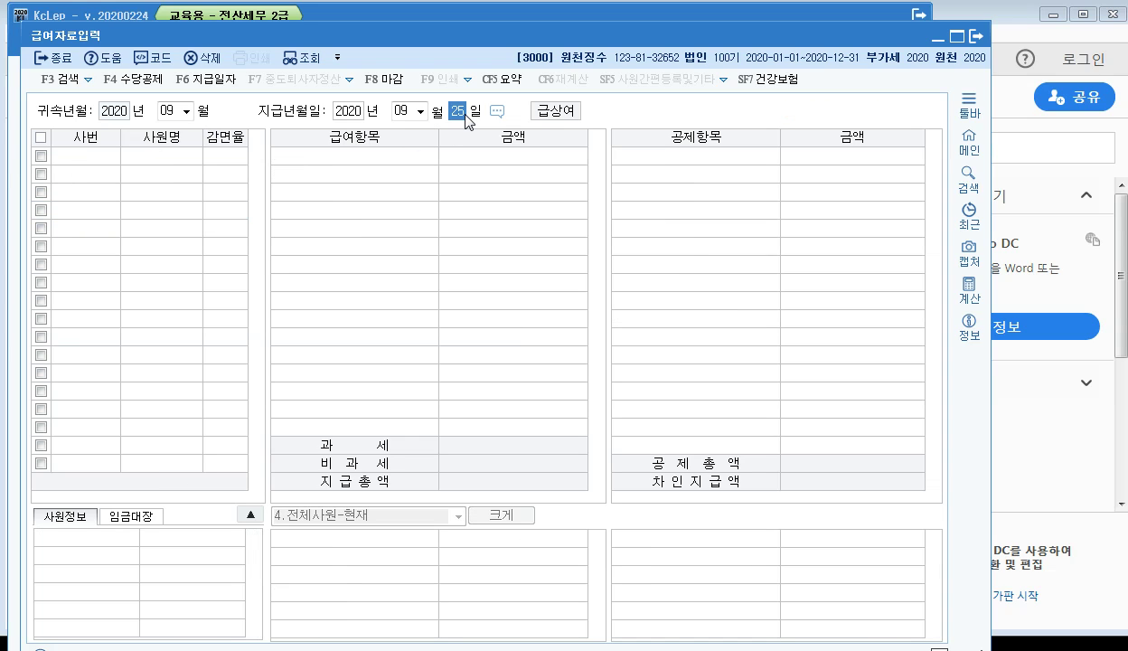
pyautogui.press('Return')
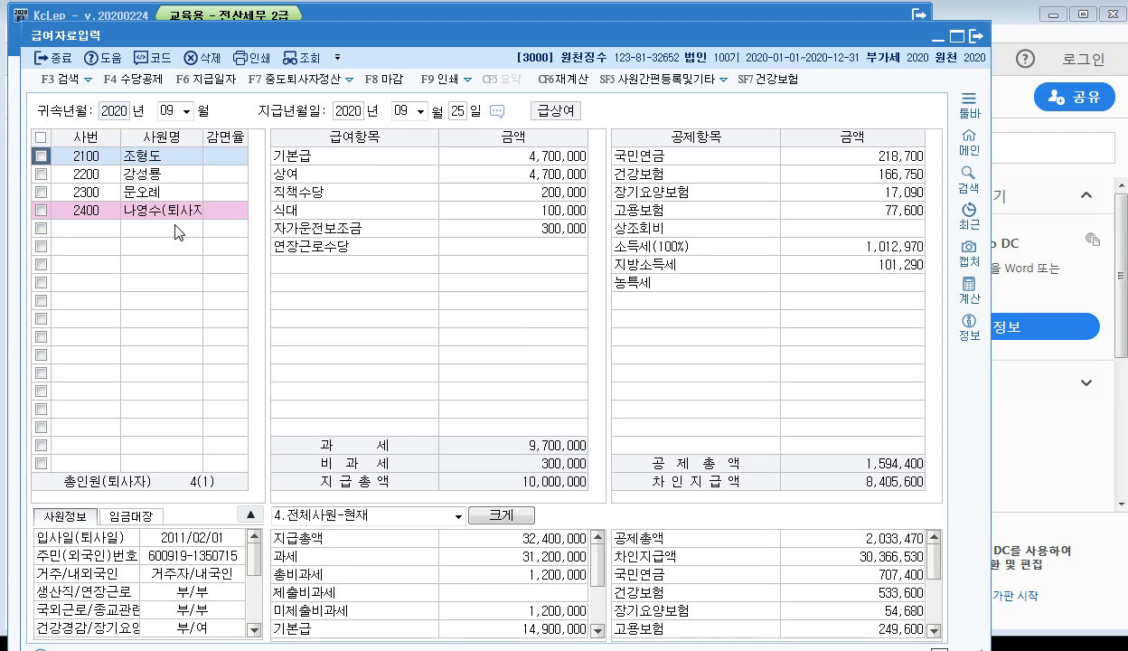
# Step: Copy the August 2020 payroll to attribution month October, paid on 2020-10-25, using 복사 in the payment date management (지급일자)
pyautogui.click(456, 112)
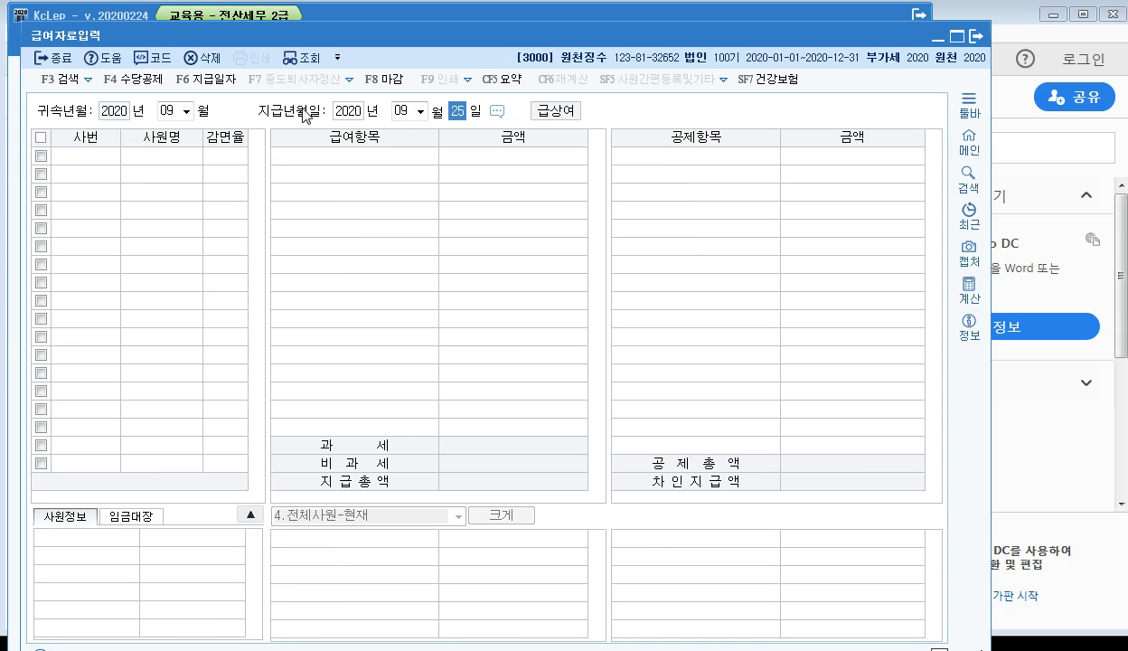
pyautogui.click(220, 82)
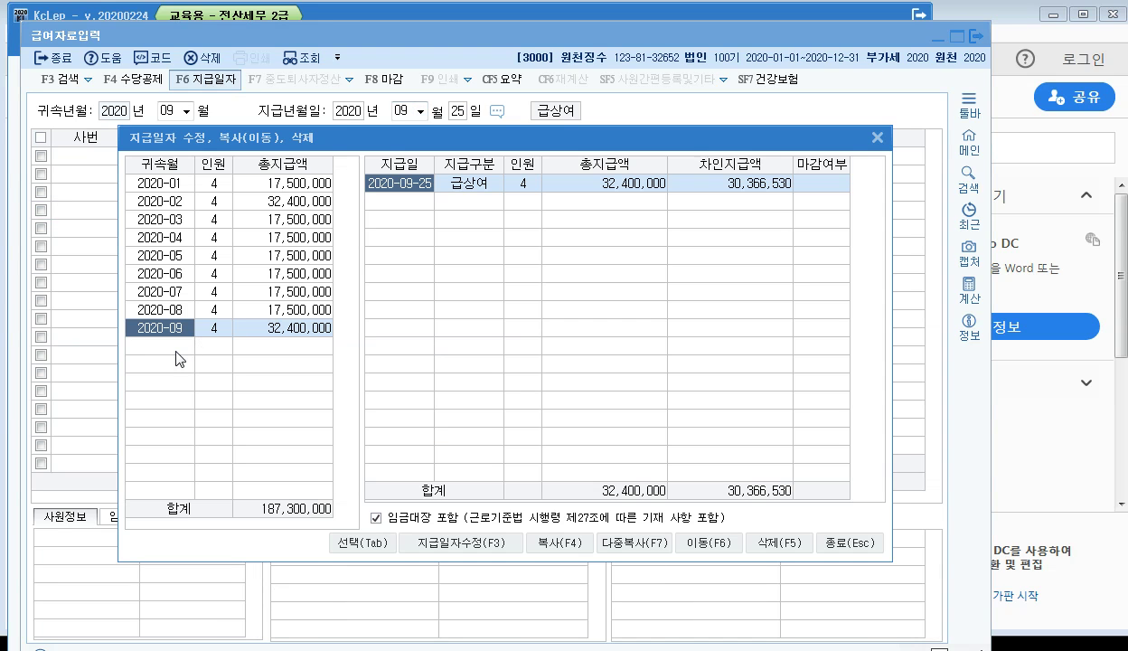
pyautogui.click(191, 312)
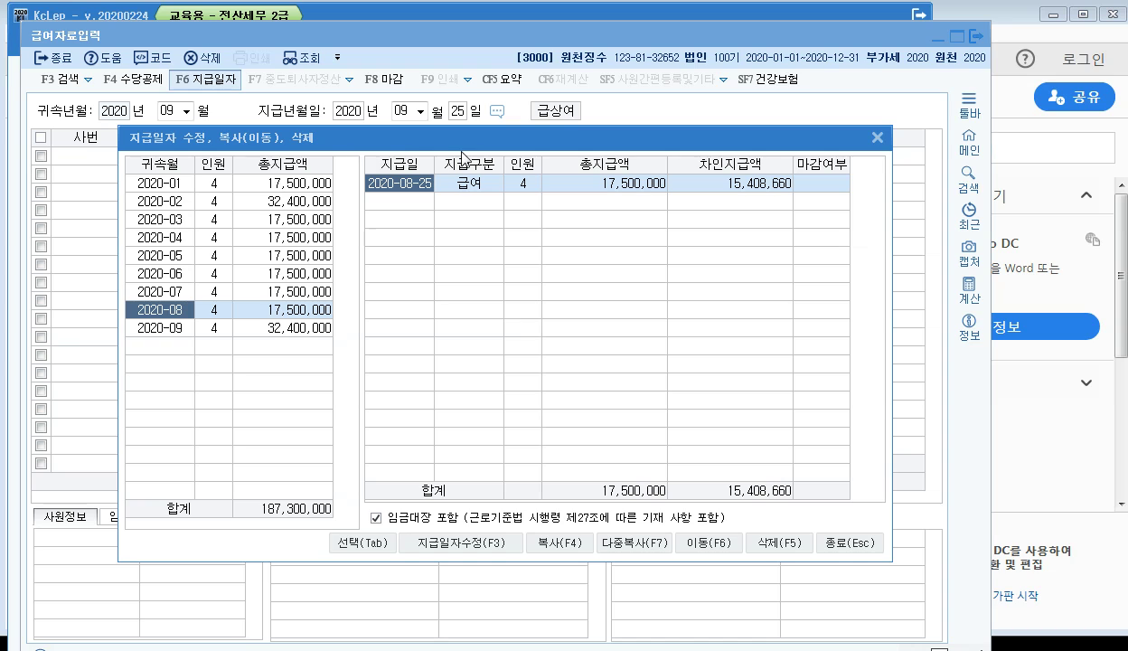
pyautogui.click(559, 543)
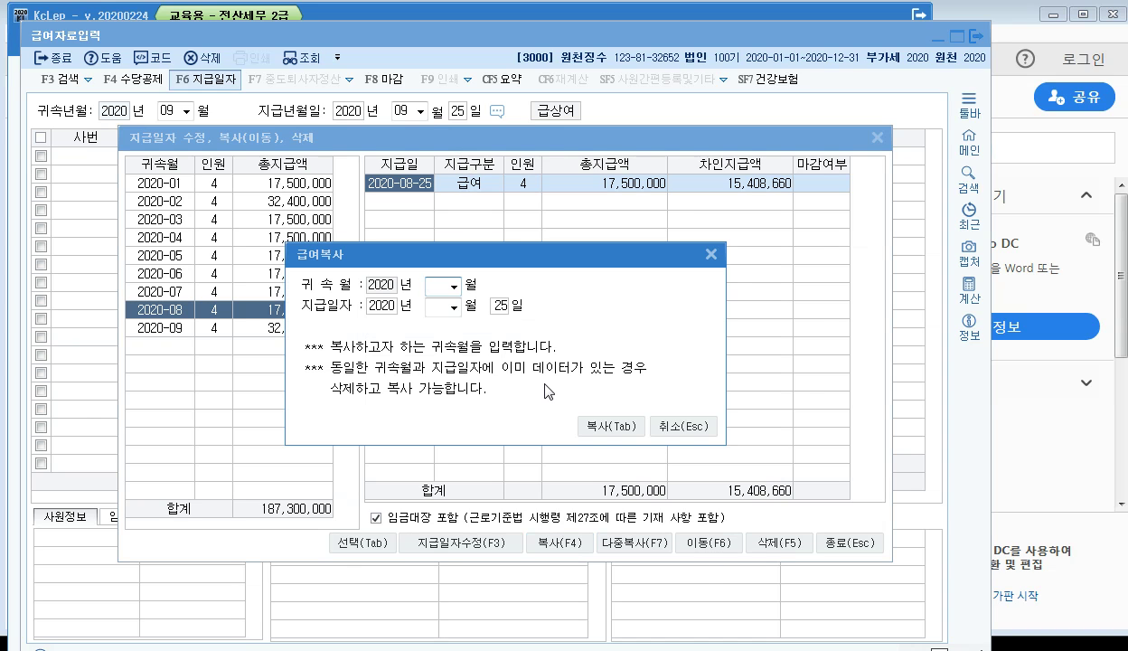
pyautogui.click(449, 286)
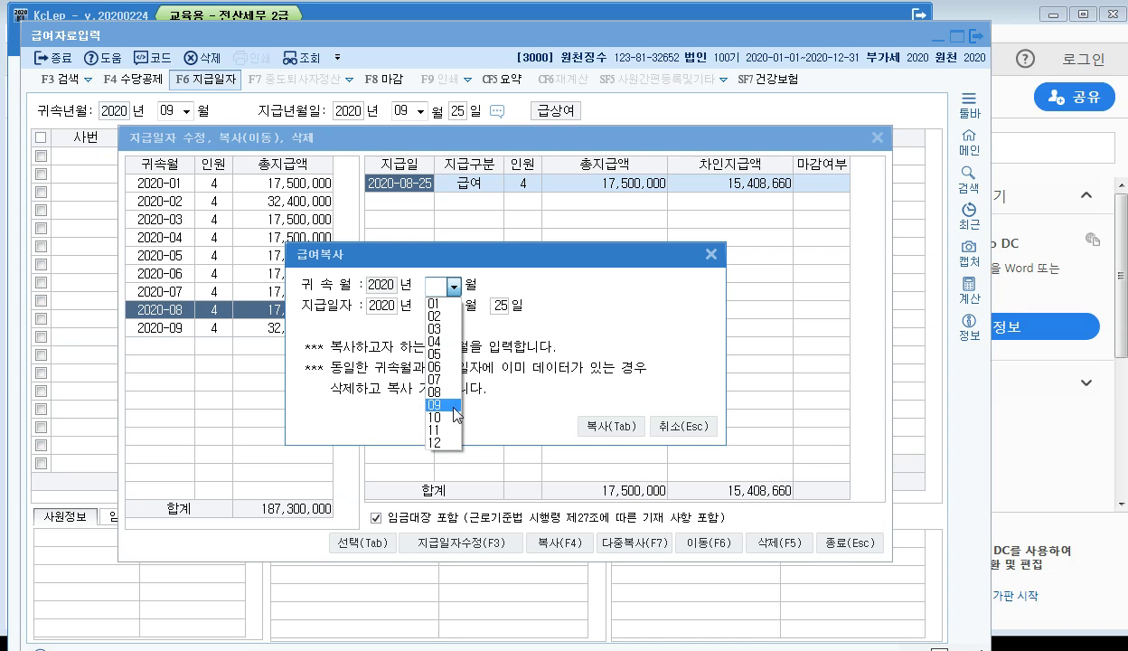
pyautogui.click(443, 418)
pyautogui.click(454, 308)
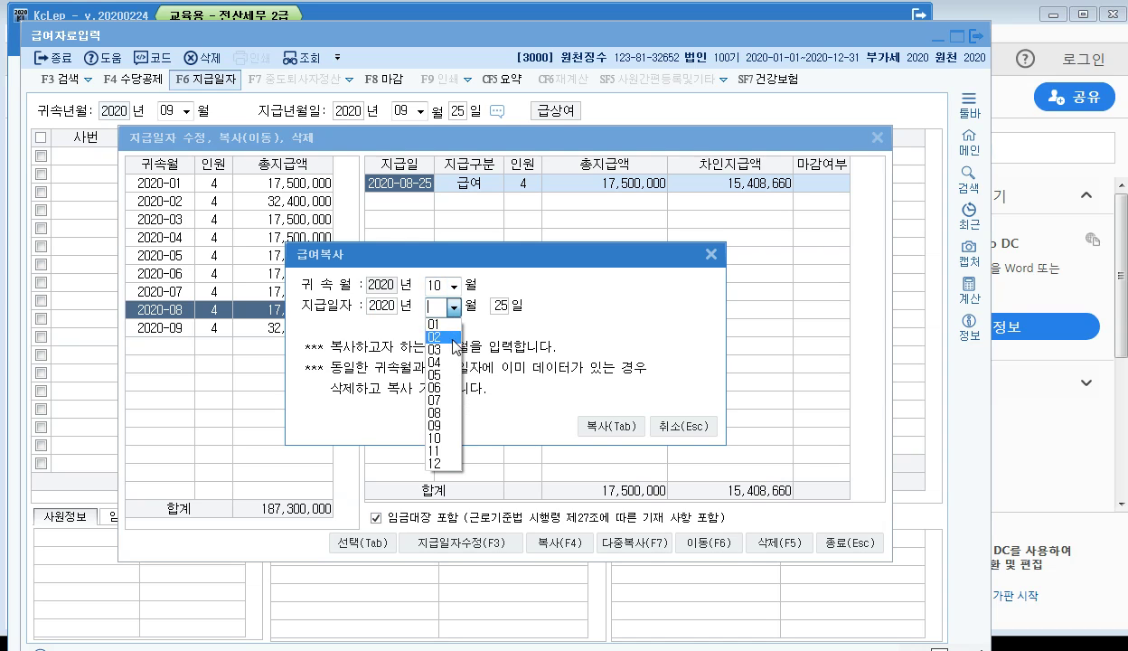
pyautogui.click(443, 437)
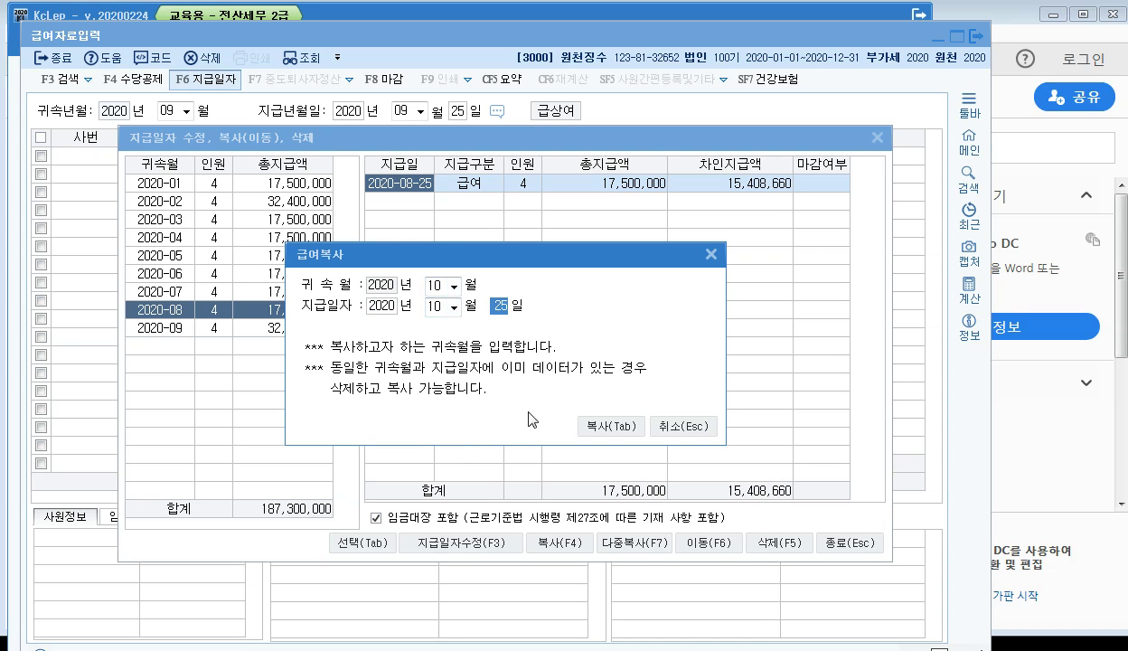
pyautogui.click(589, 425)
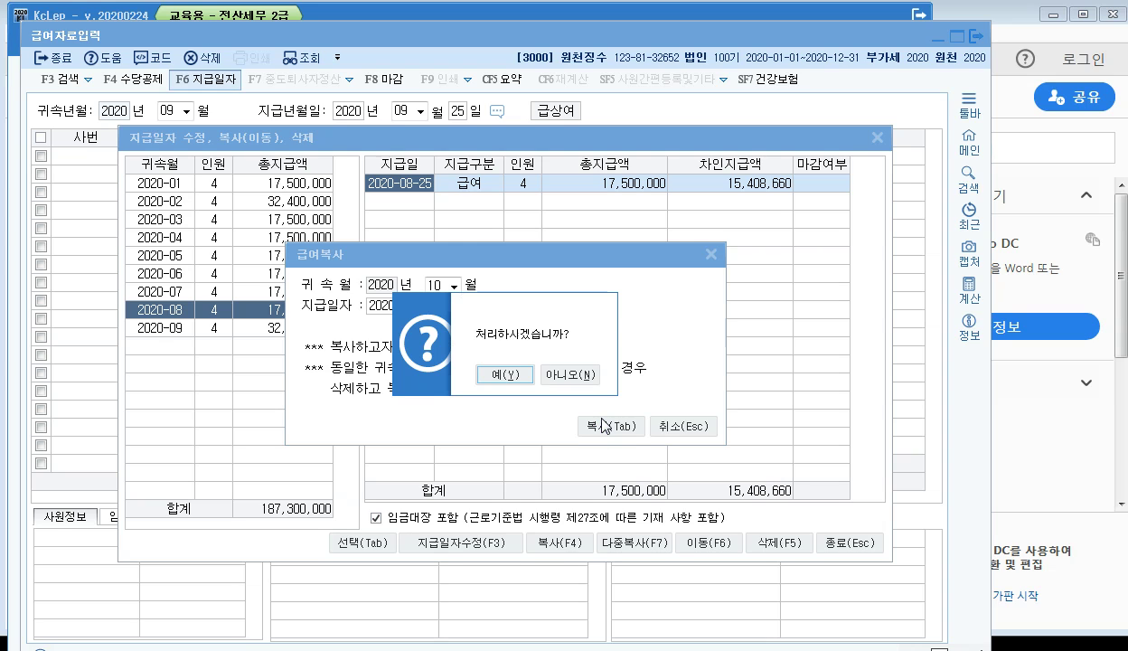
pyautogui.click(505, 375)
pyautogui.click(551, 374)
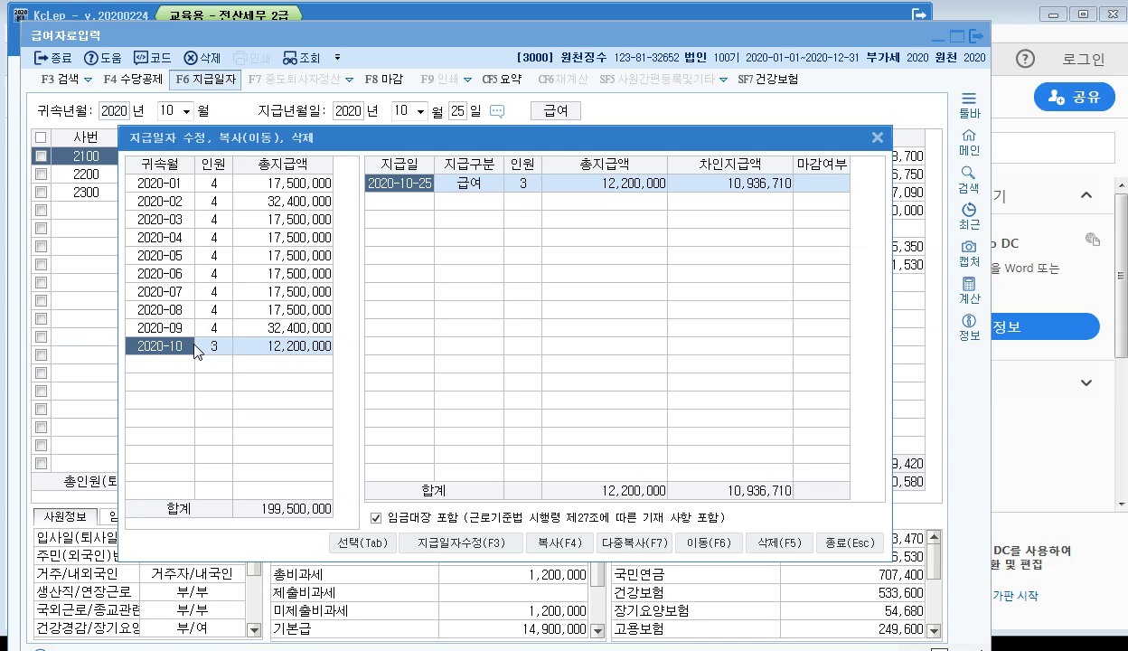
# Step: Copy the October 2020 payroll to attribution month November with payment date 2020-11-25
pyautogui.click(543, 543)
pyautogui.click(454, 287)
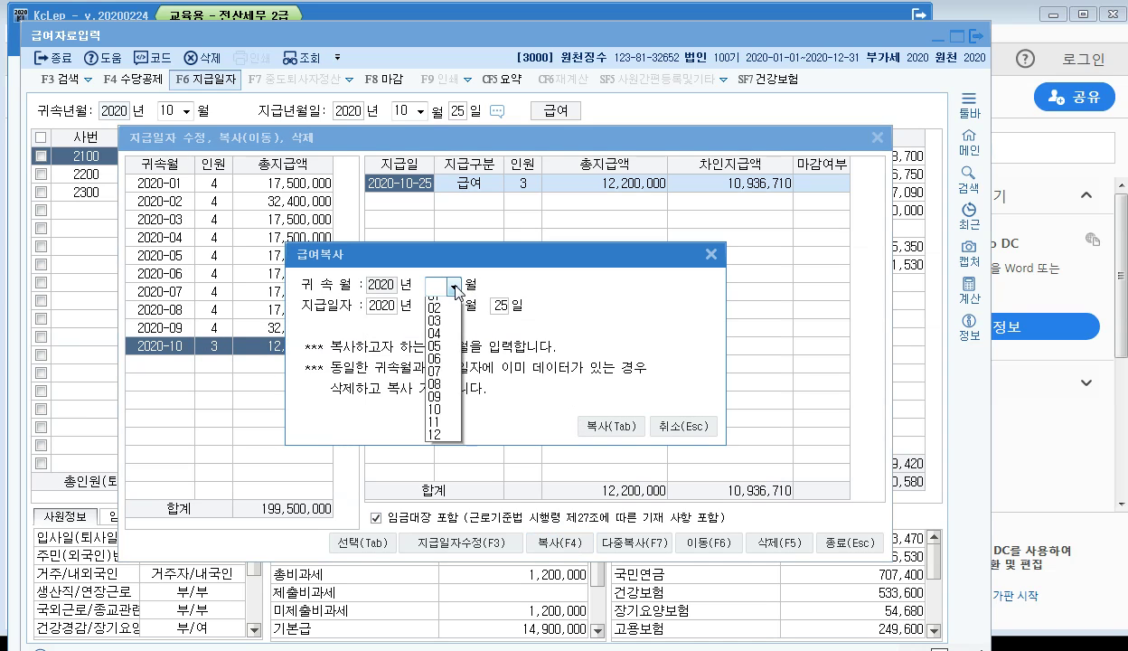
pyautogui.click(449, 430)
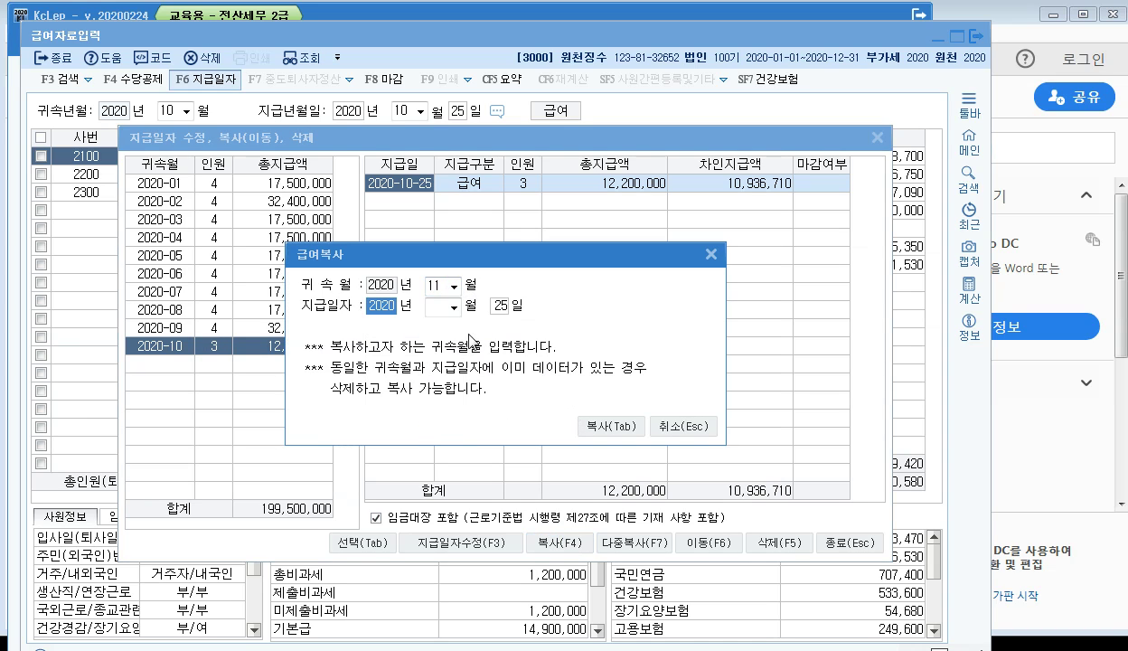
pyautogui.click(453, 306)
pyautogui.click(443, 450)
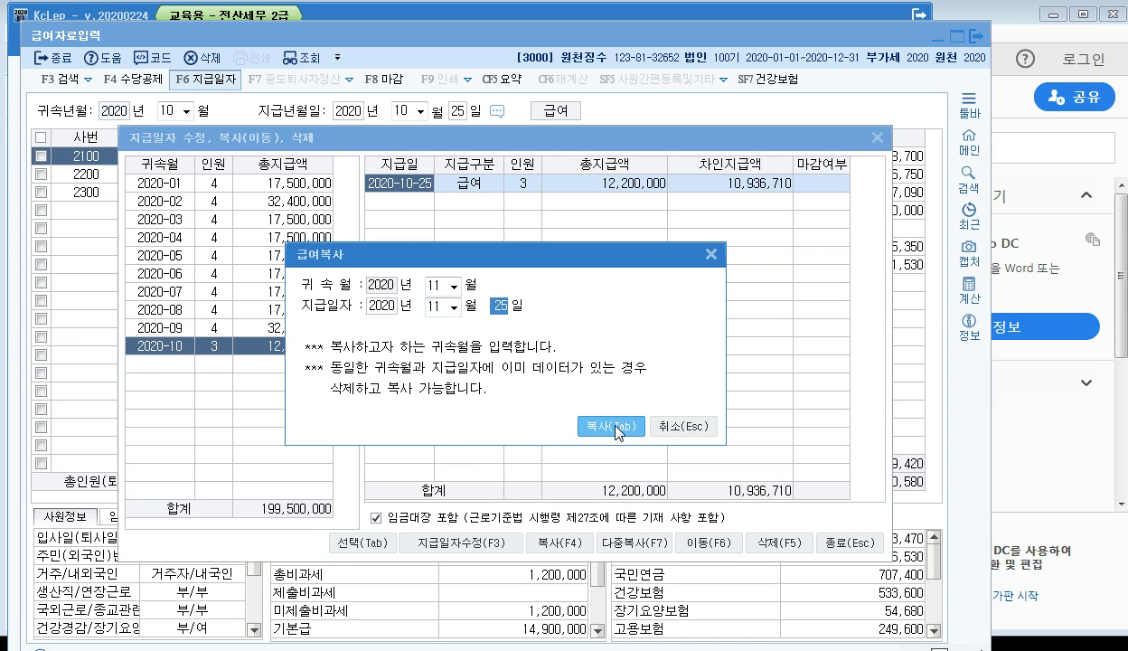
pyautogui.click(604, 429)
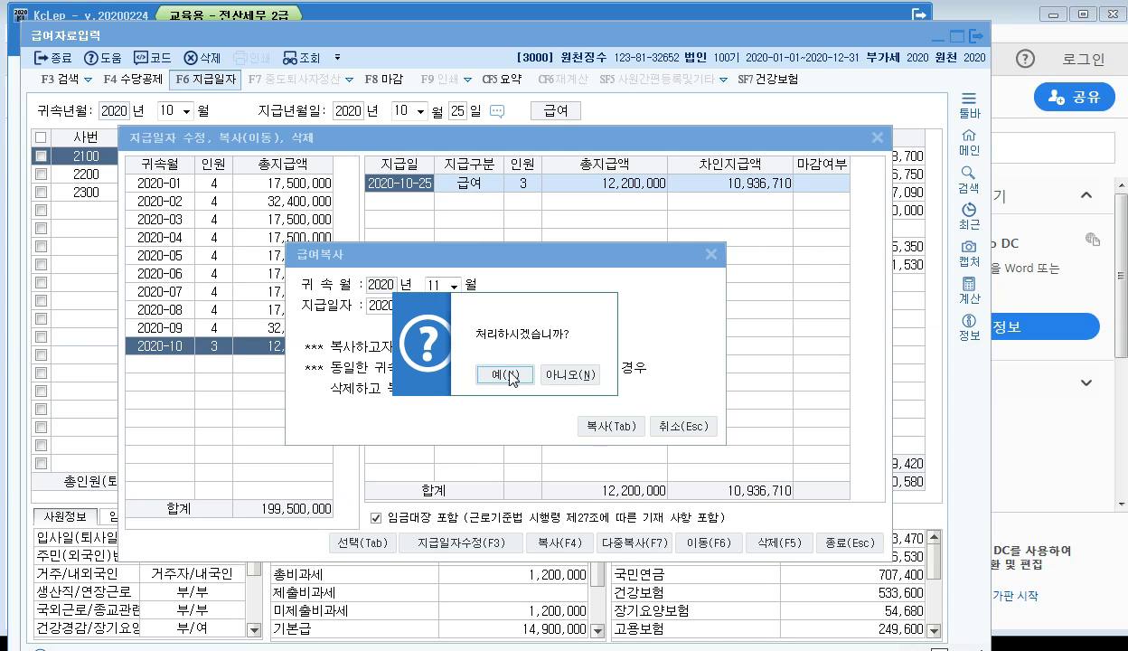
pyautogui.click(506, 369)
pyautogui.click(523, 373)
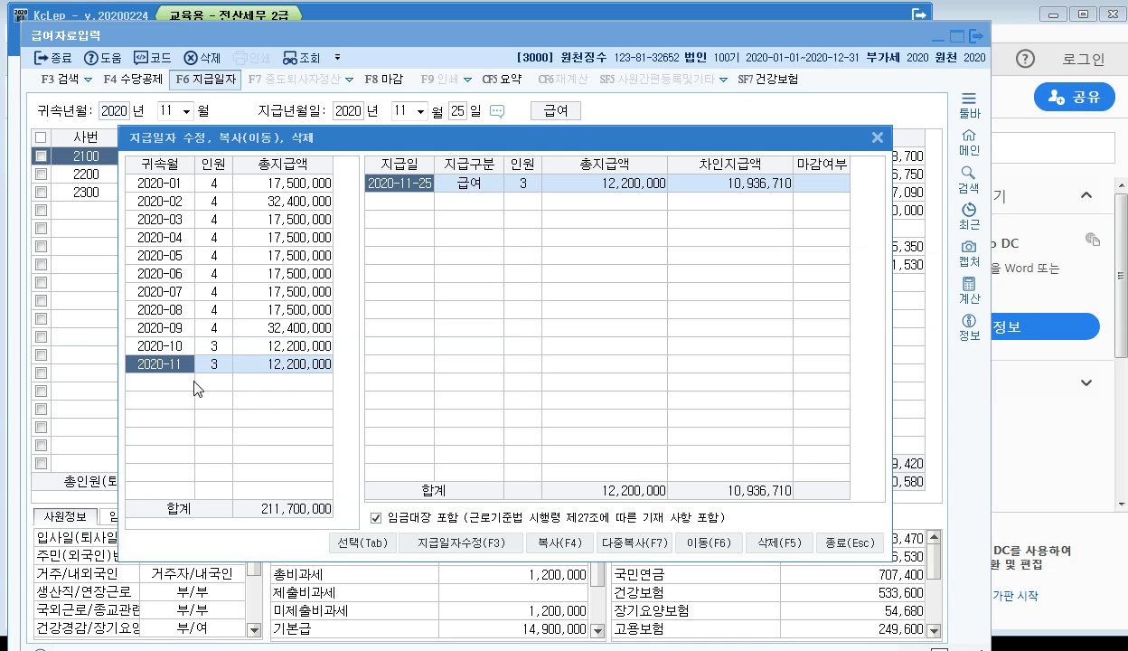
# Step: Copy the February 2020 pay-and-bonus payroll (급상여) to attribution month December with payment date 2020-12-25
pyautogui.click(171, 203)
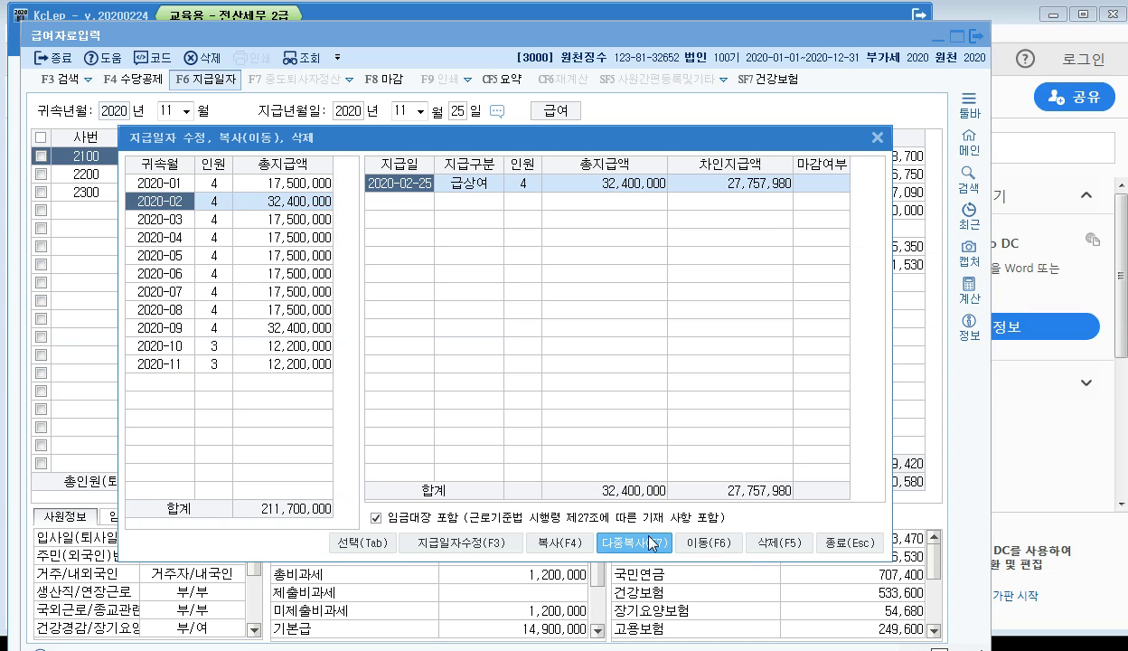
pyautogui.click(553, 546)
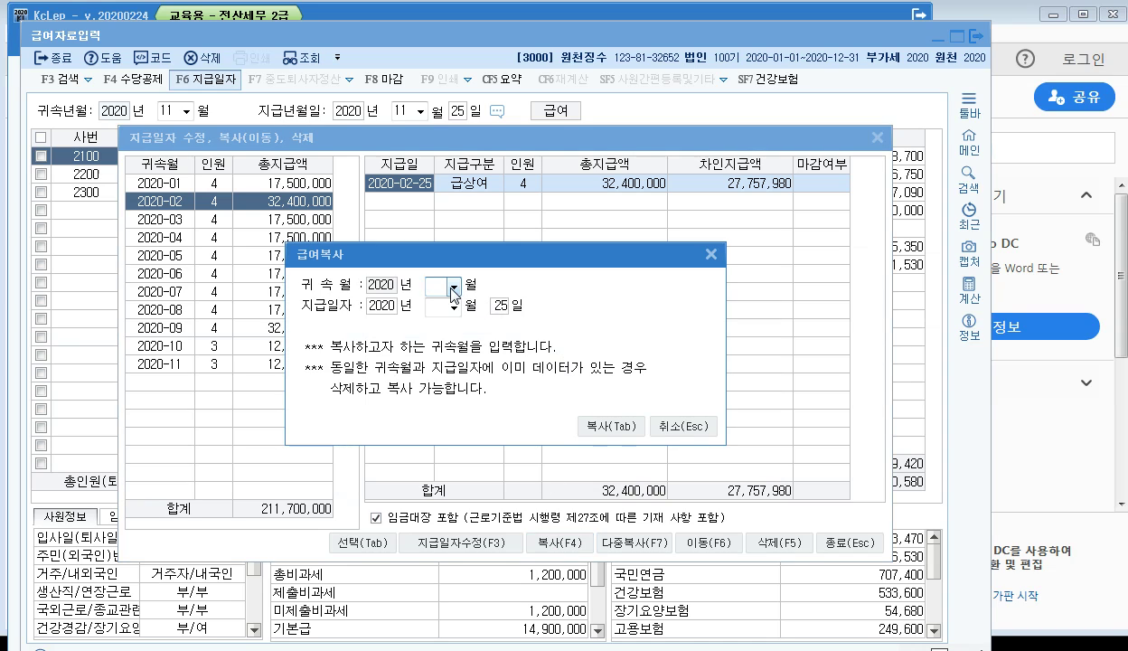
pyautogui.click(453, 285)
pyautogui.click(435, 442)
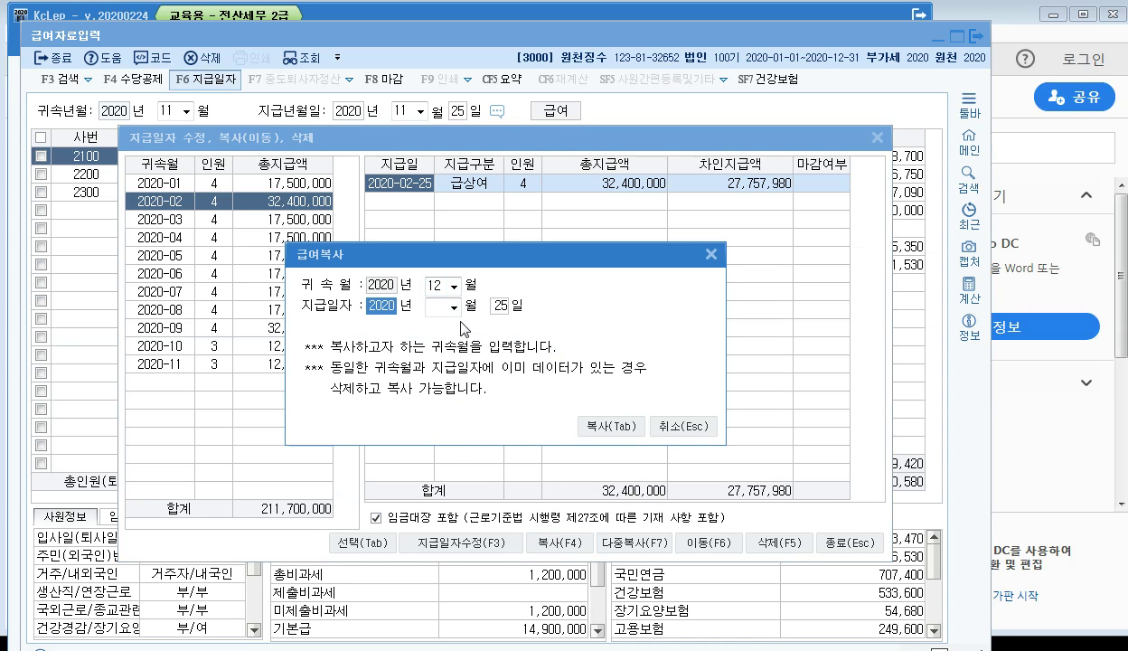
pyautogui.click(453, 305)
pyautogui.click(433, 455)
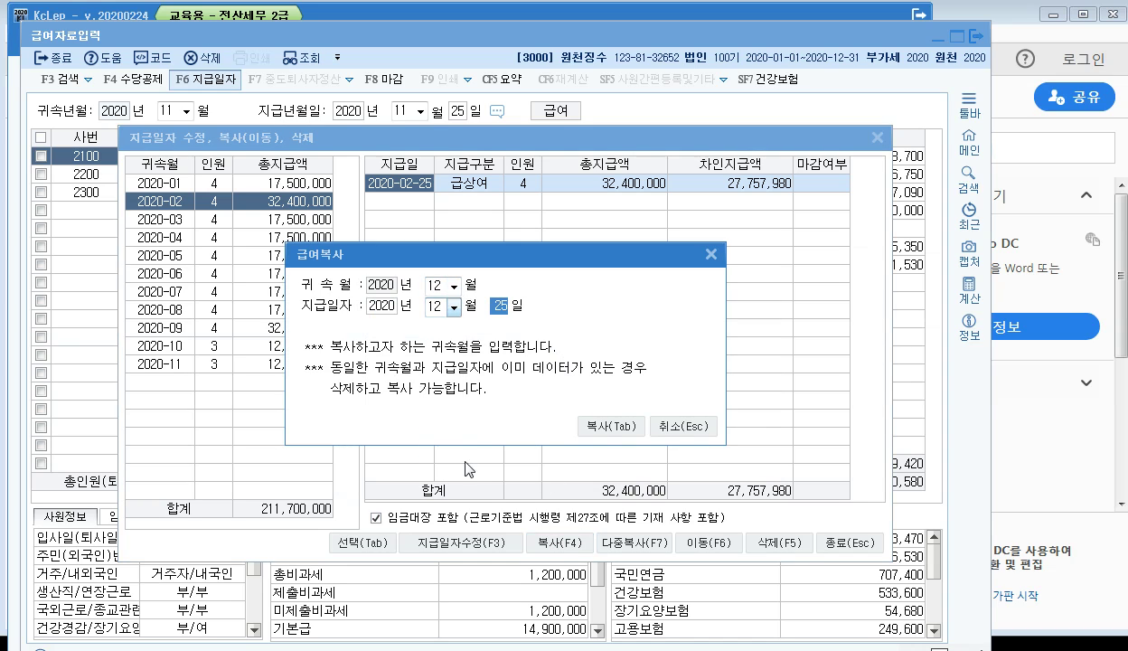
pyautogui.click(582, 424)
pyautogui.click(524, 370)
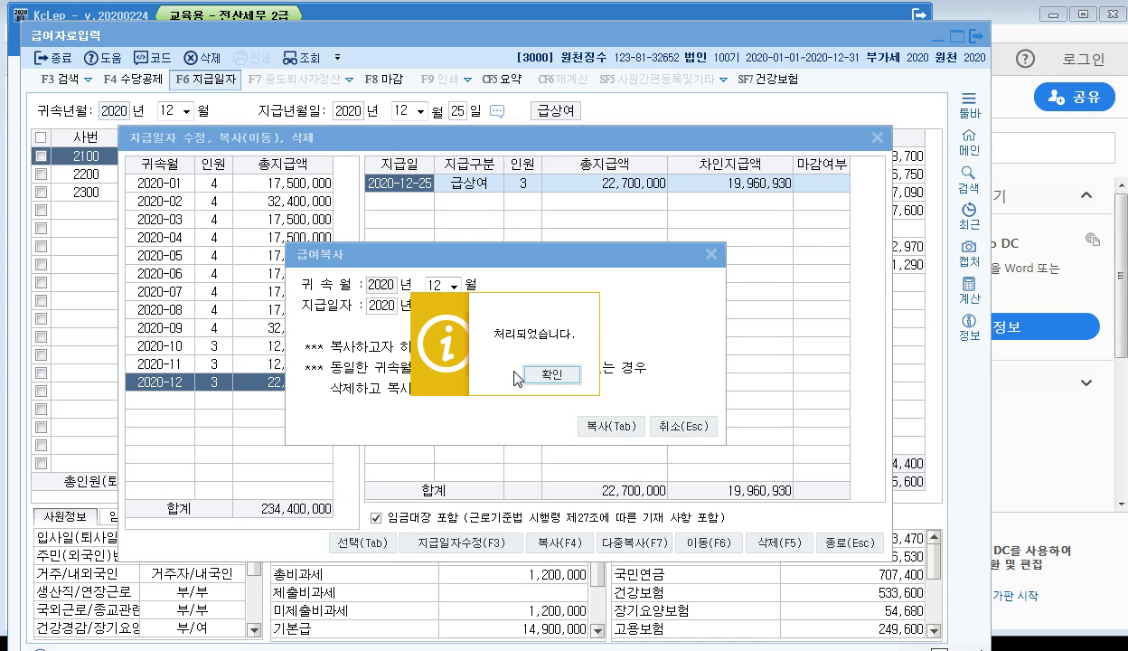
pyautogui.click(549, 370)
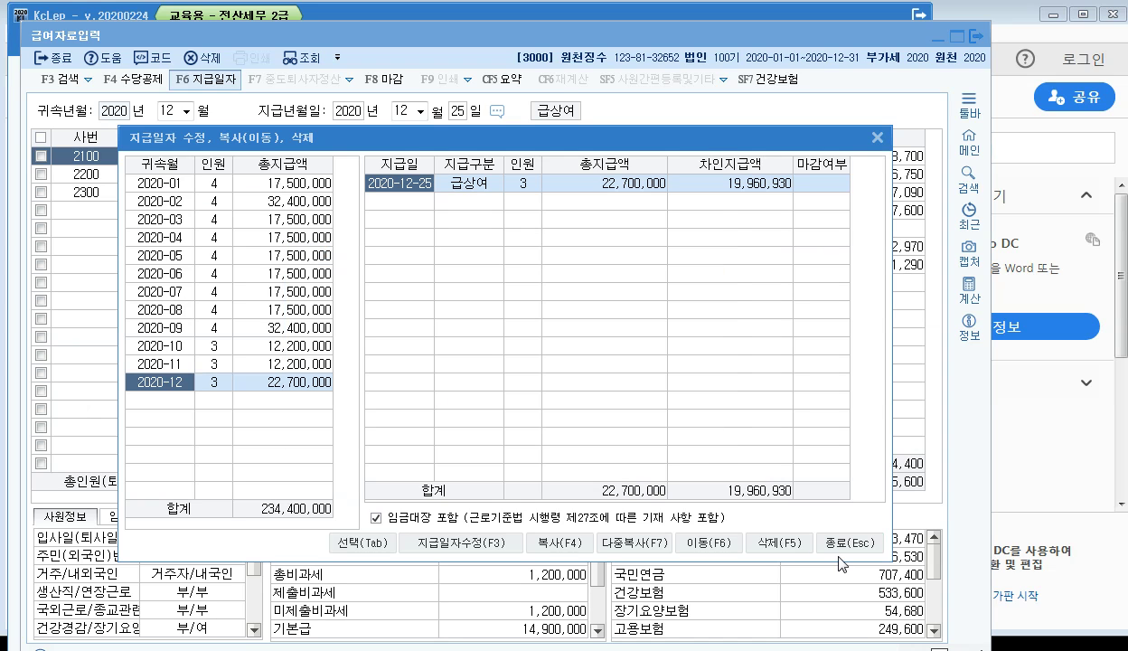
# Step: Exit the payment date management and load the December and November 2020 payrolls to review their pay and deduction items
pyautogui.click(858, 542)
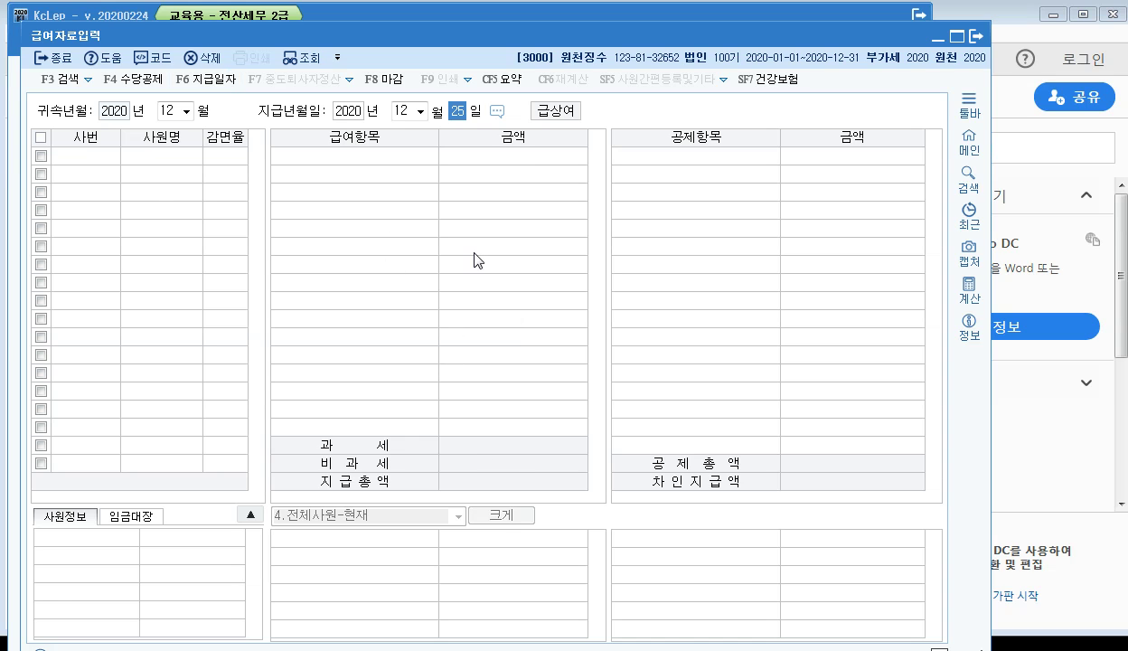
pyautogui.press('Return')
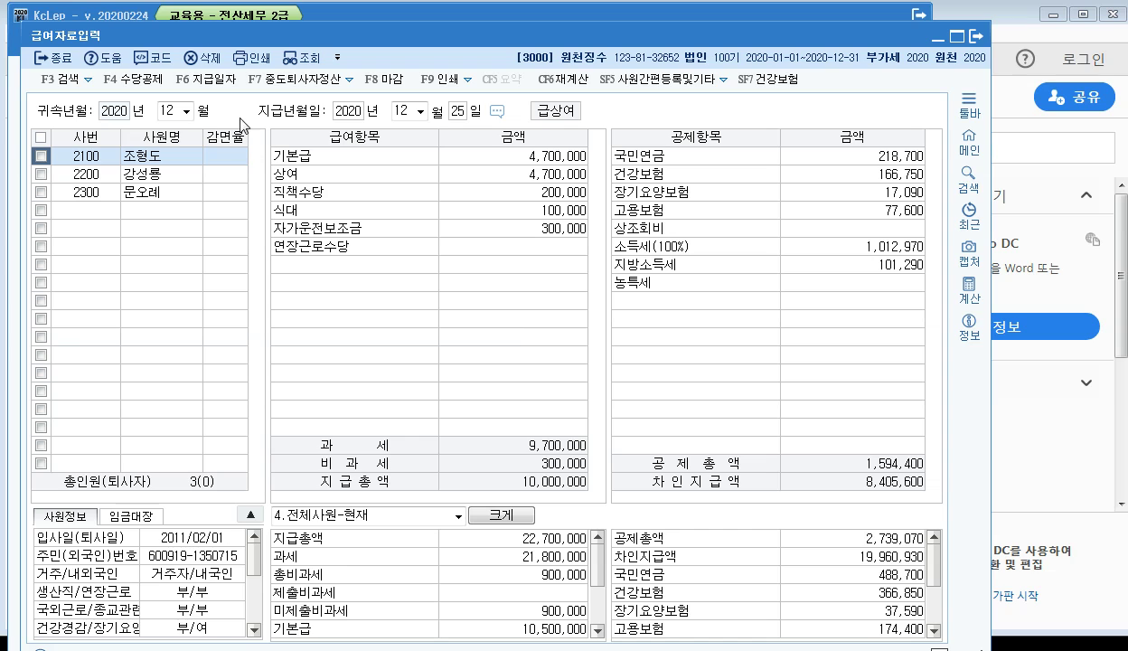
pyautogui.click(186, 110)
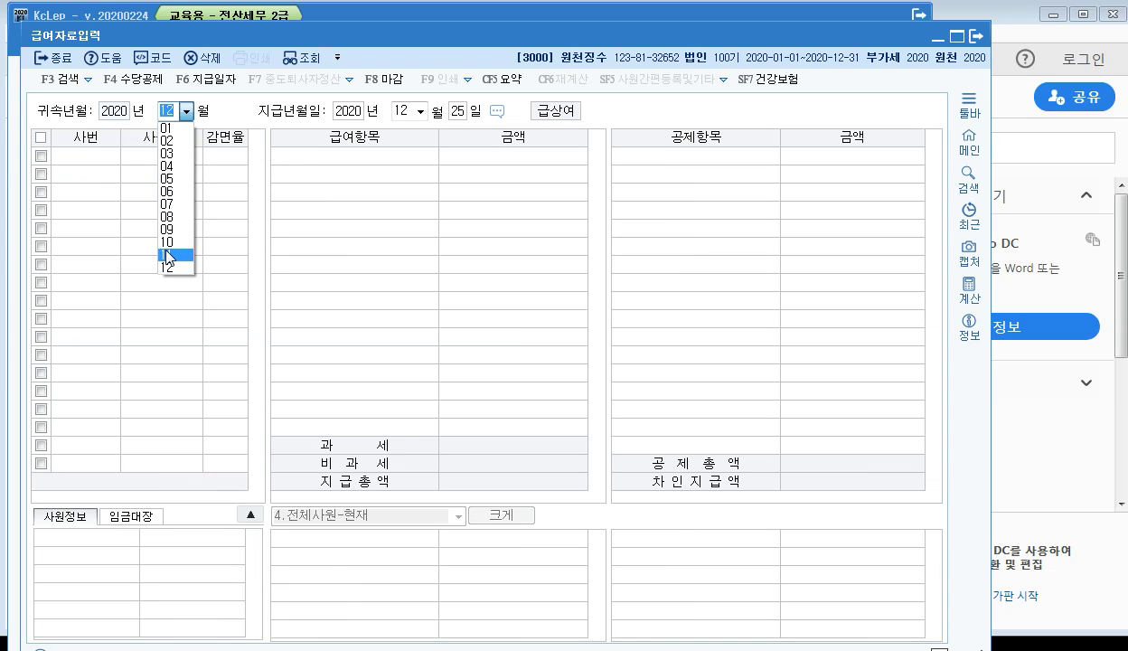
pyautogui.click(169, 253)
pyautogui.press('Return')
pyautogui.press('Return')
pyautogui.press('Return')
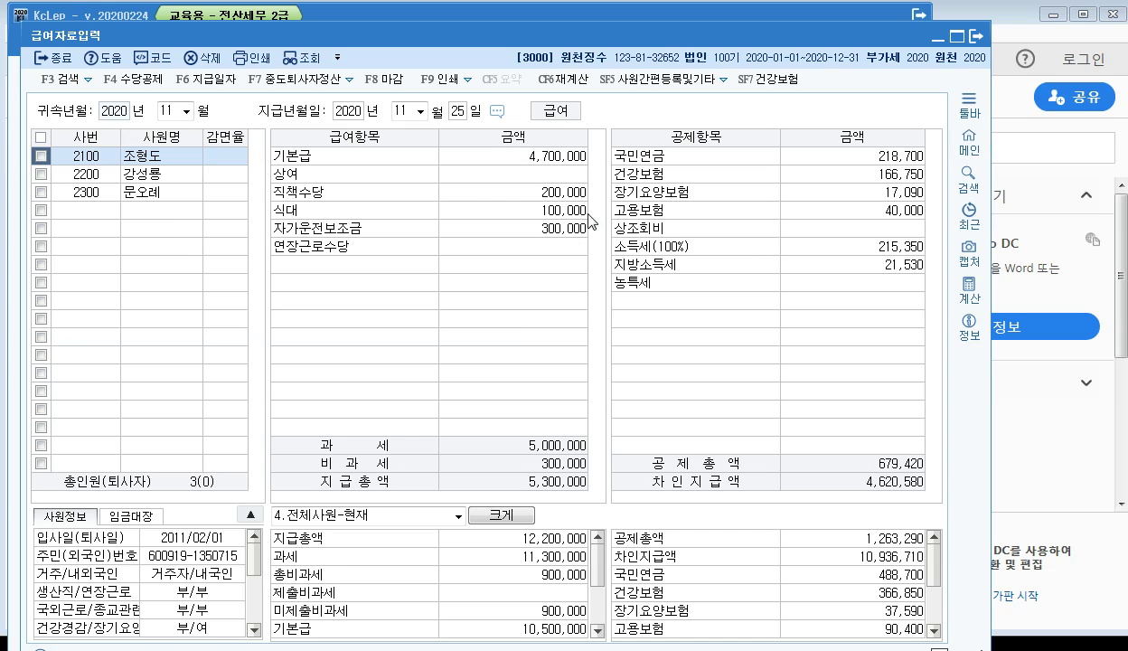
# Step: Load the October and September 2020 payrolls paid on the 25th and review the employees' pay and deduction items
pyautogui.click(188, 112)
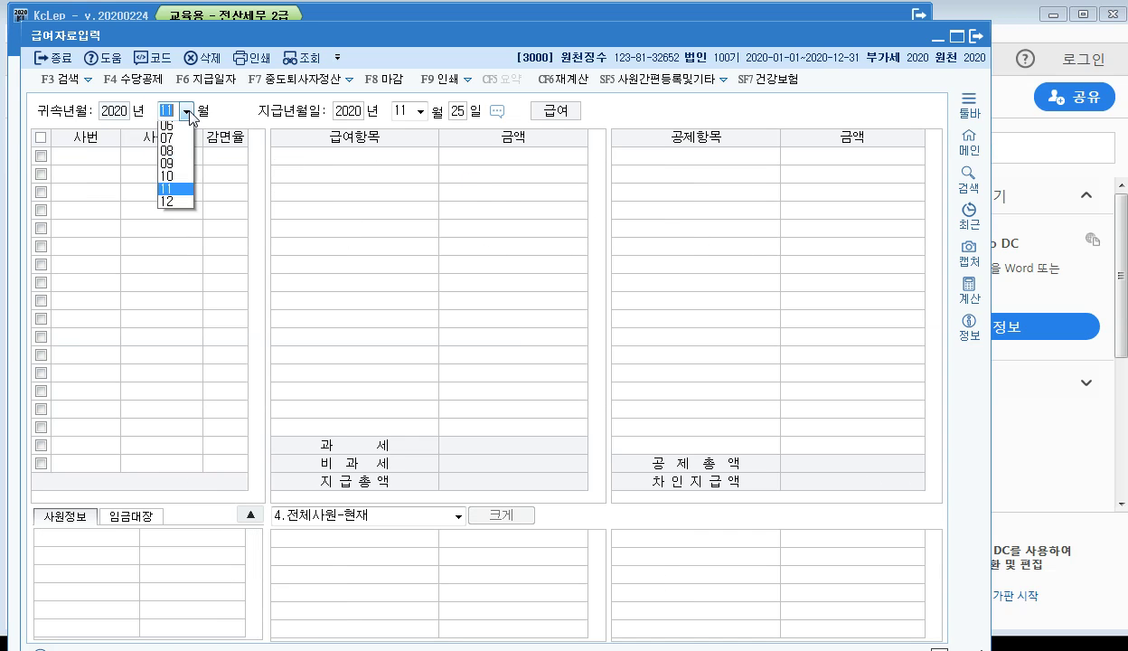
pyautogui.click(180, 246)
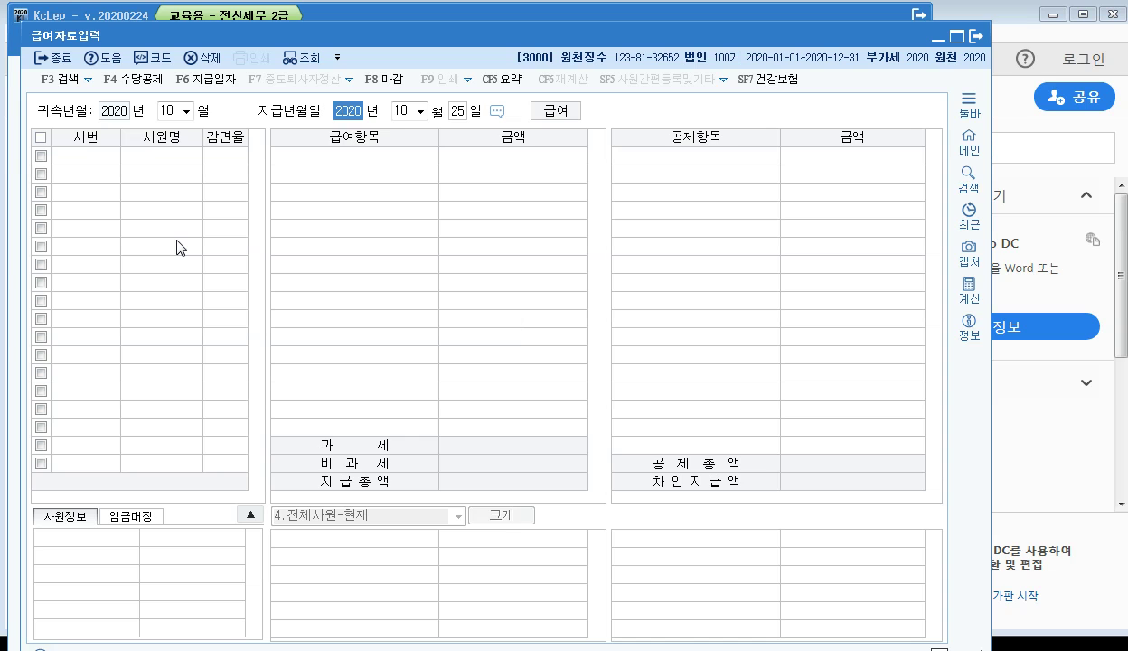
pyautogui.press('Return')
pyautogui.press('Return')
pyautogui.press('Return')
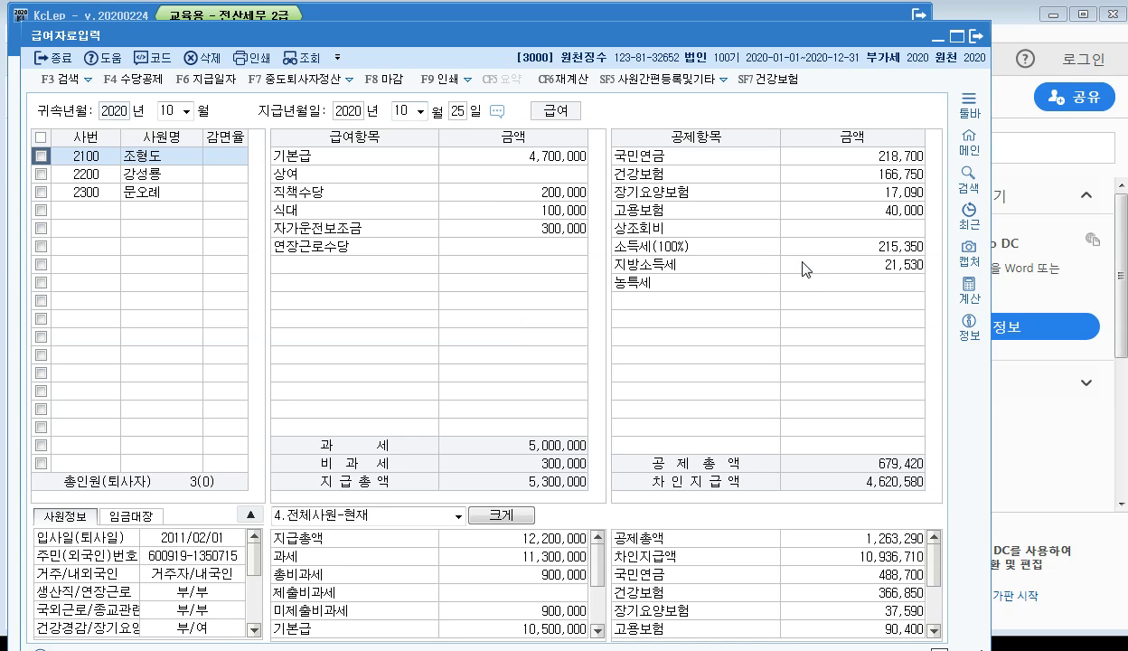
pyautogui.click(186, 110)
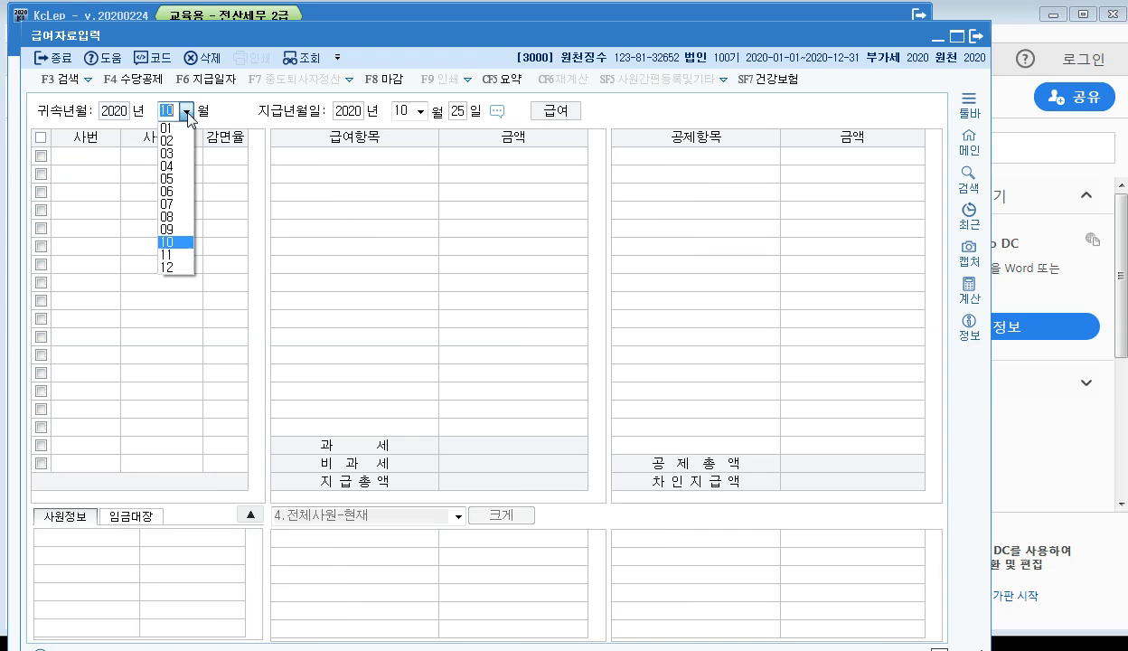
pyautogui.click(176, 230)
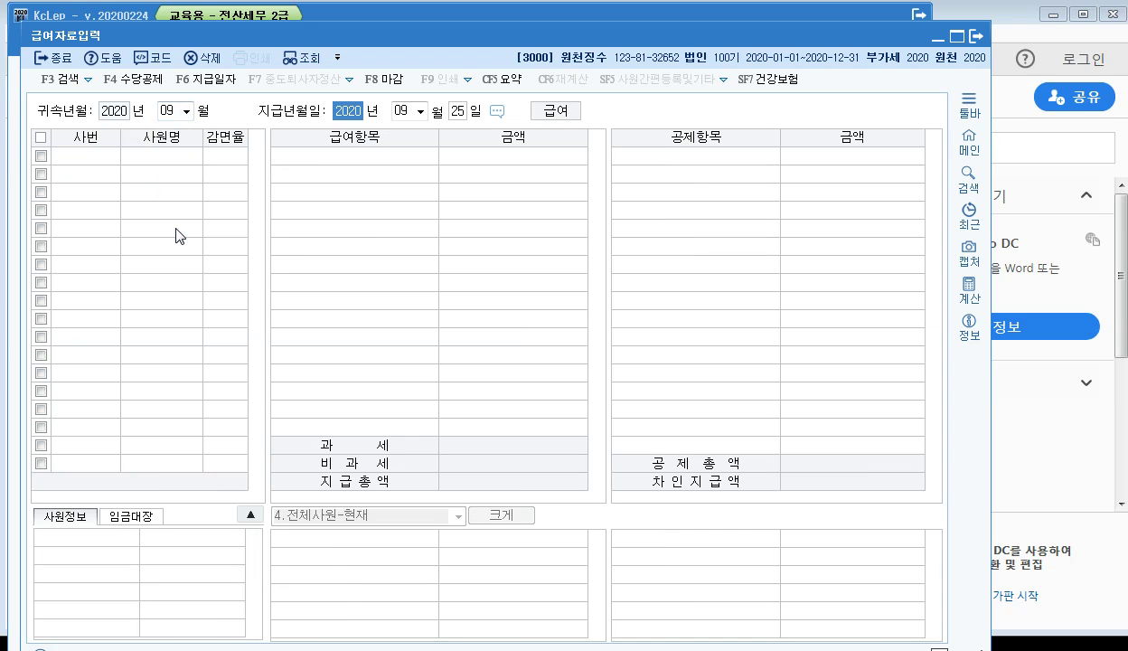
pyautogui.press('Return')
pyautogui.press('Return')
pyautogui.press('Return')
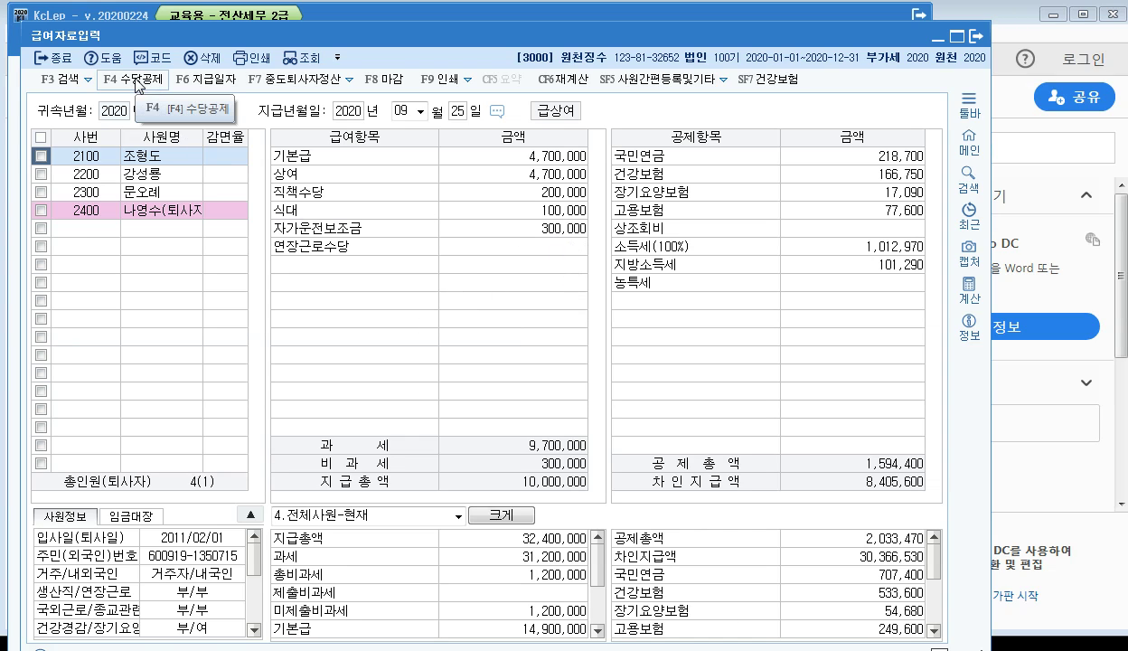
# Step: Review the monthly payroll list for 2020 in the payment date management (지급일자), then exit it
pyautogui.click(461, 117)
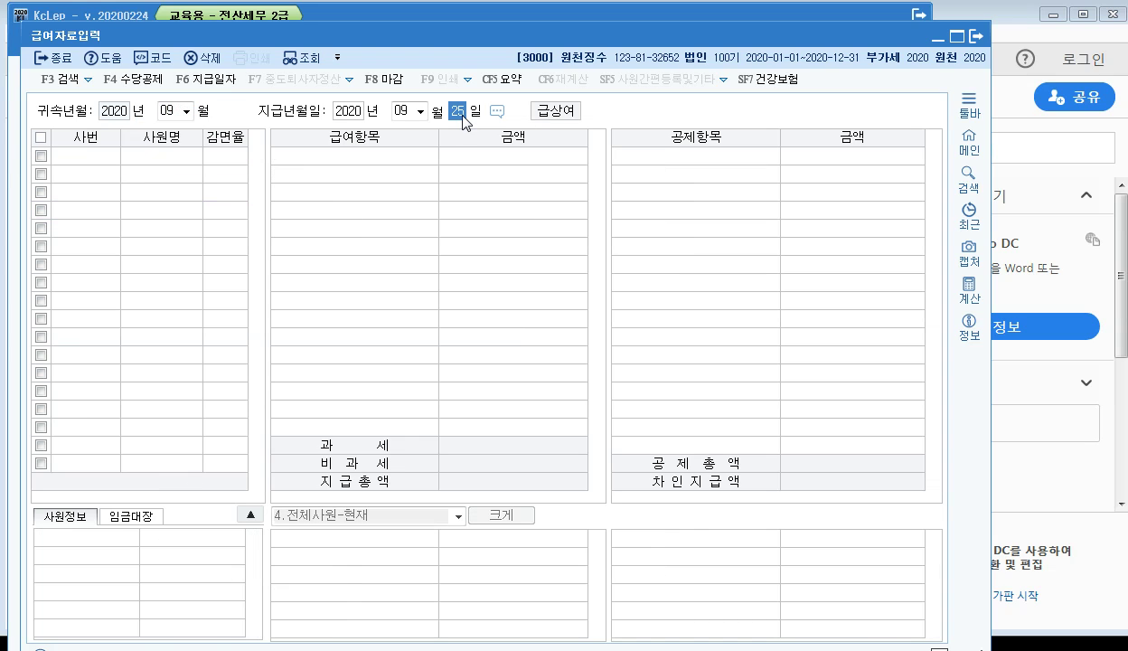
pyautogui.click(178, 79)
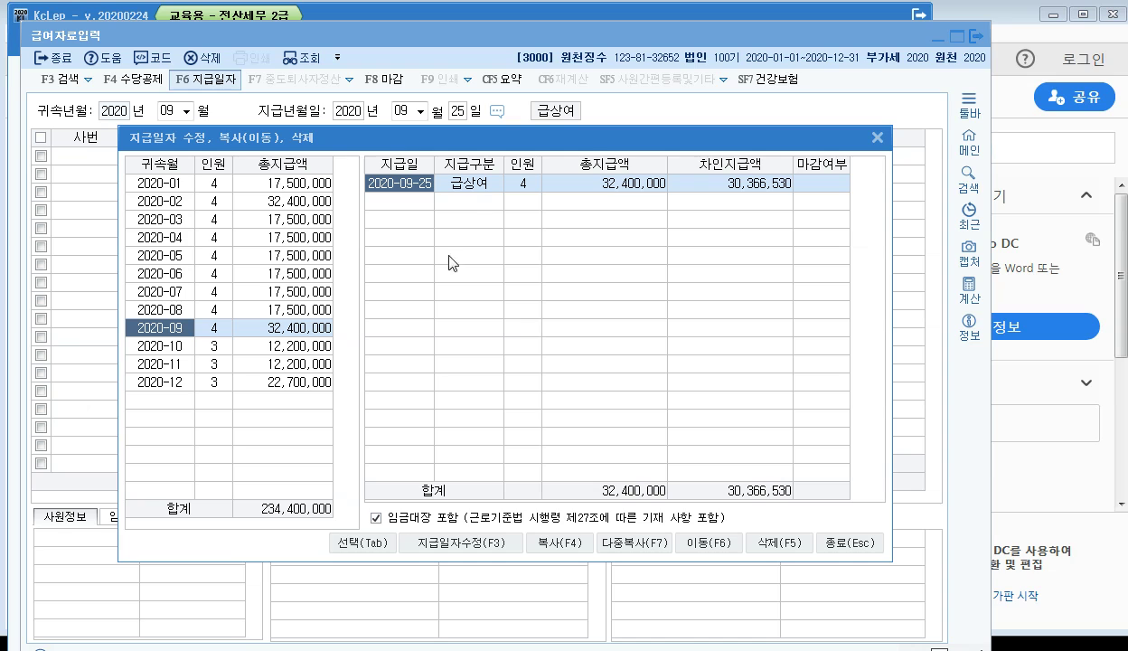
pyautogui.click(827, 542)
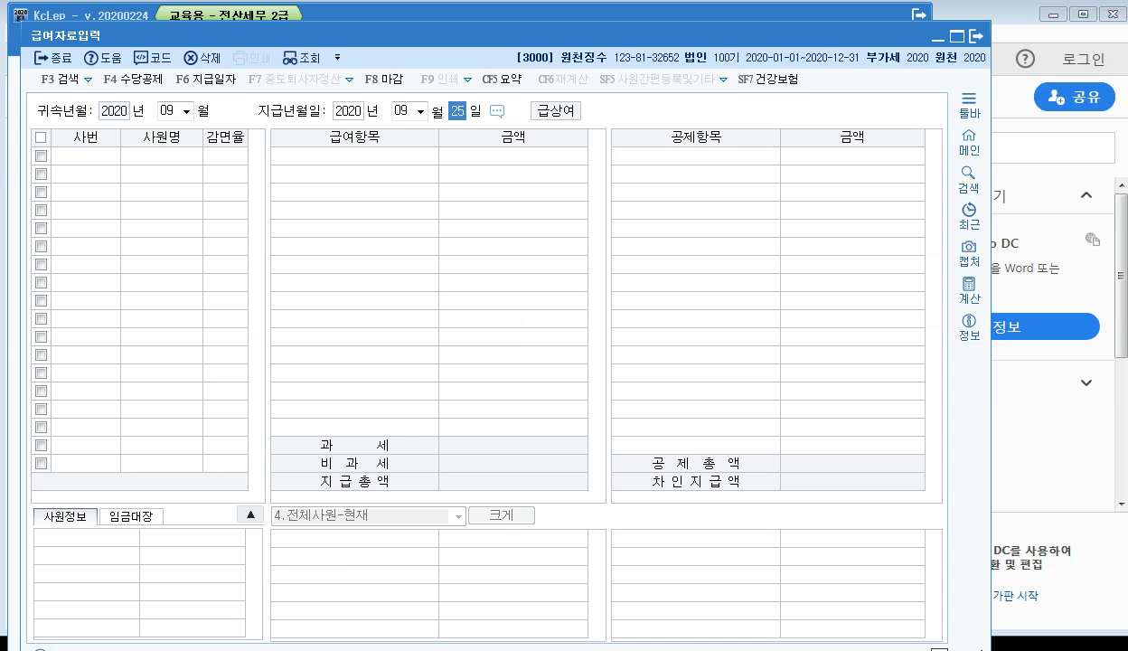
# Step: Close payroll entry (급여자료입력) and switch to the textbook PDF in Adobe Acrobat Reader
pyautogui.click(975, 36)
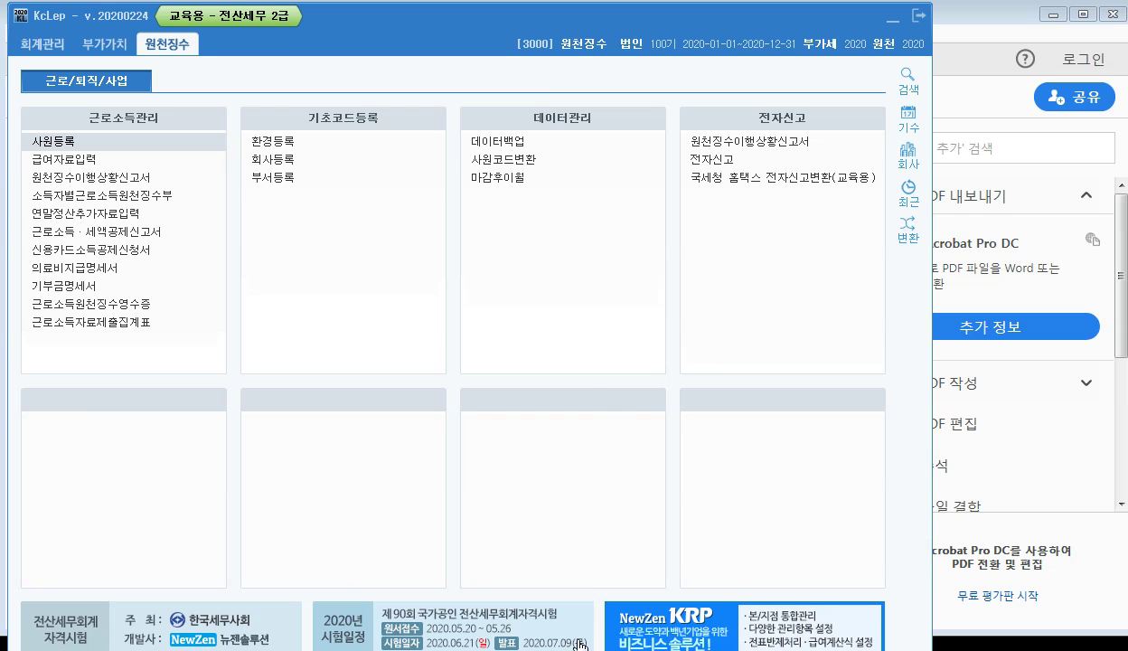
pyautogui.hotkey('alt', 'Tab')
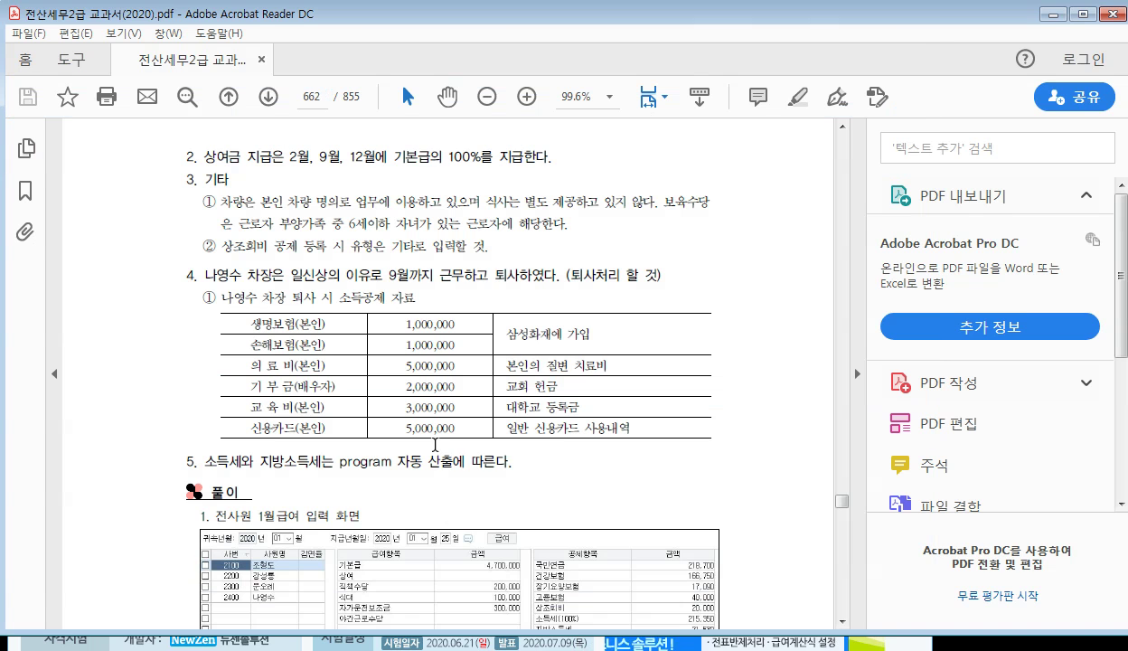
# Step: Review the textbook's payroll exercise solution through to the monthly payment status (월별 급여 지급 현황) on page 666
pyautogui.scroll(-9, 454, 454)
pyautogui.scroll(-12, 463, 467)
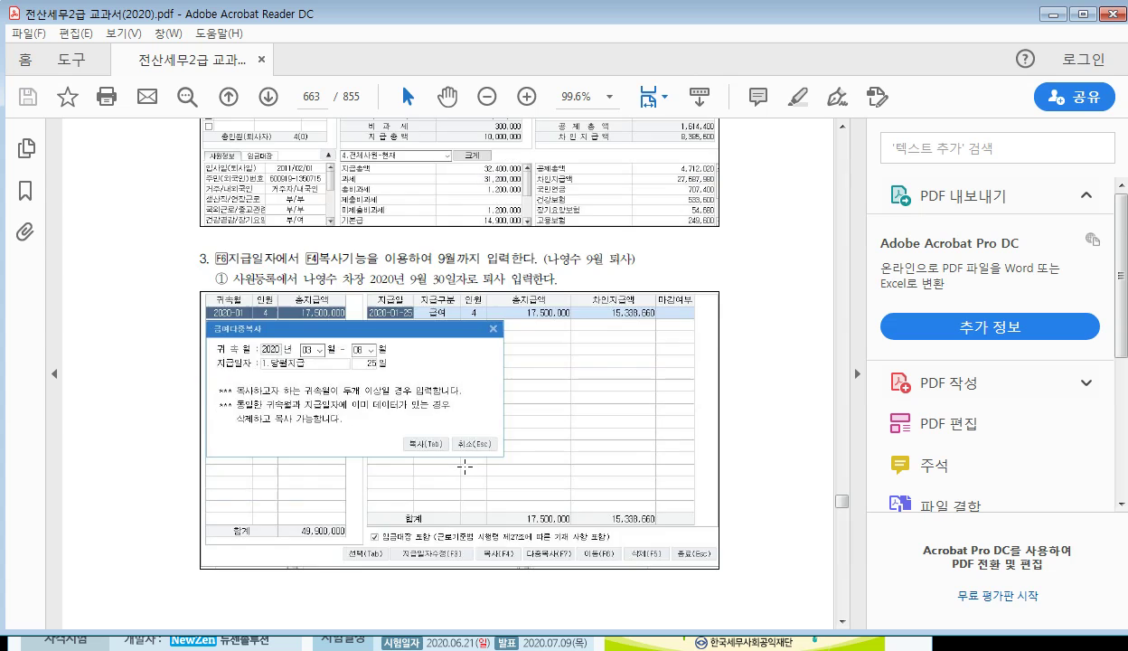
pyautogui.scroll(-10, 463, 466)
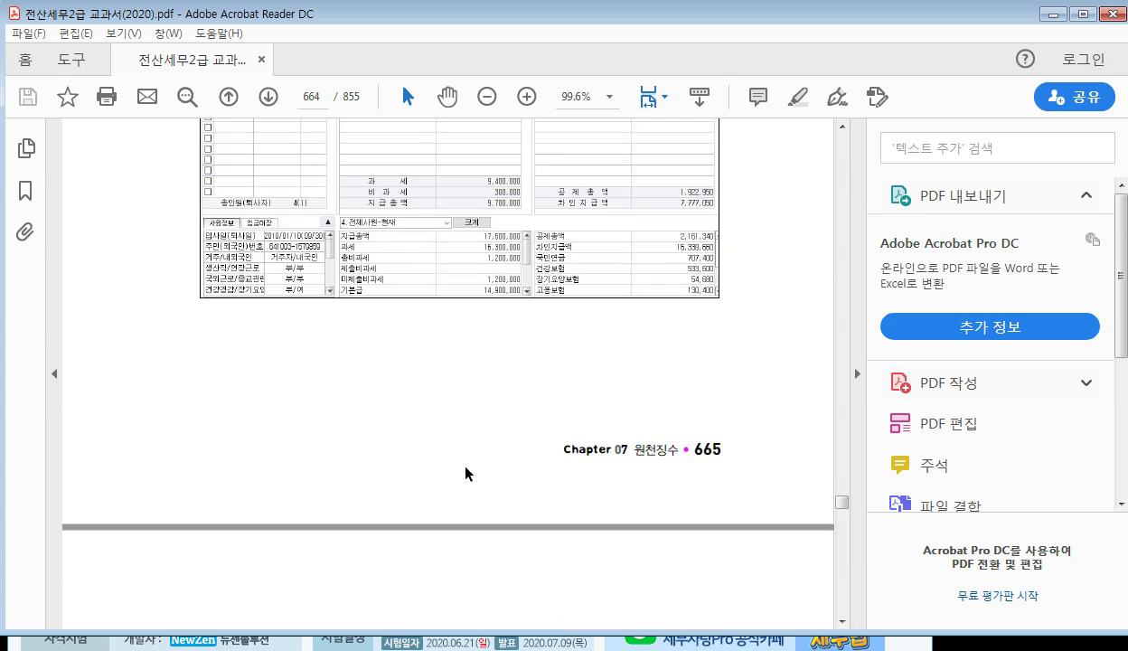
pyautogui.scroll(-6, 465, 468)
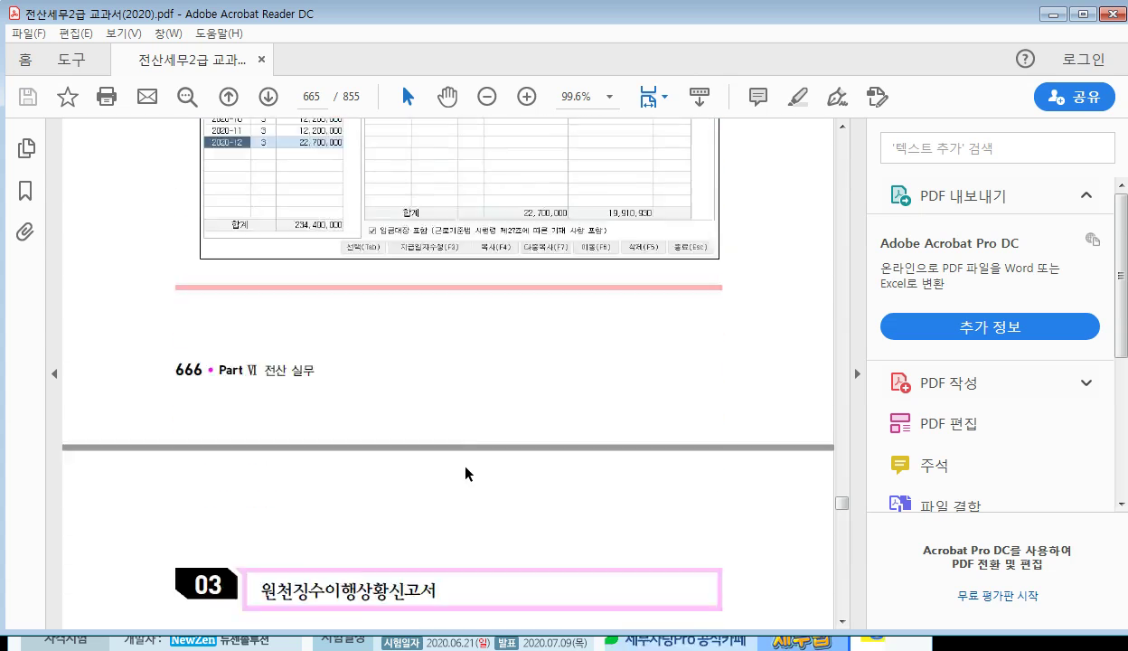
pyautogui.scroll(5, 464, 469)
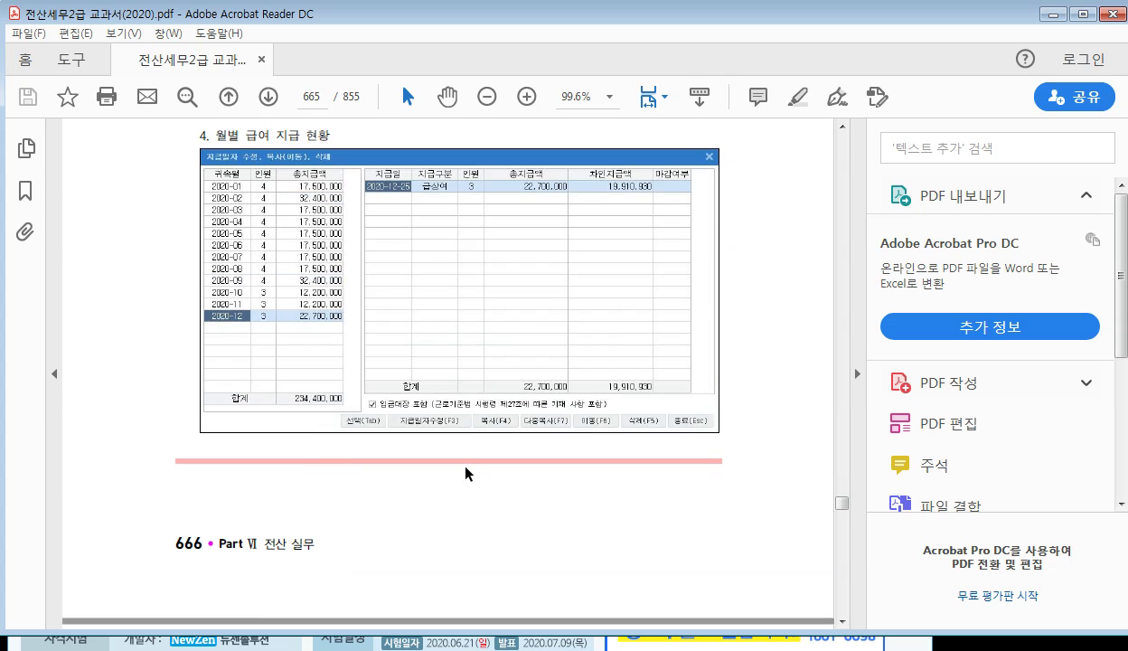
# Step: Read textbook section 03 on the withholding tax report (원천징수이행상황신고서), including its practice question and solution
pyautogui.scroll(-10, 465, 473)
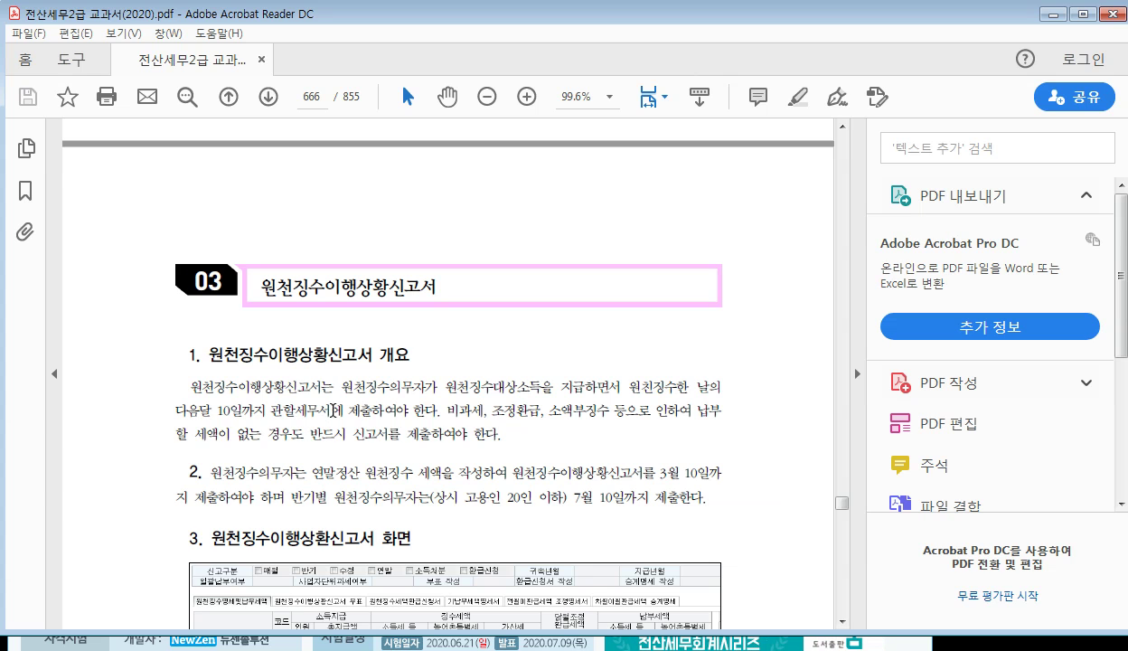
pyautogui.scroll(-2, 433, 304)
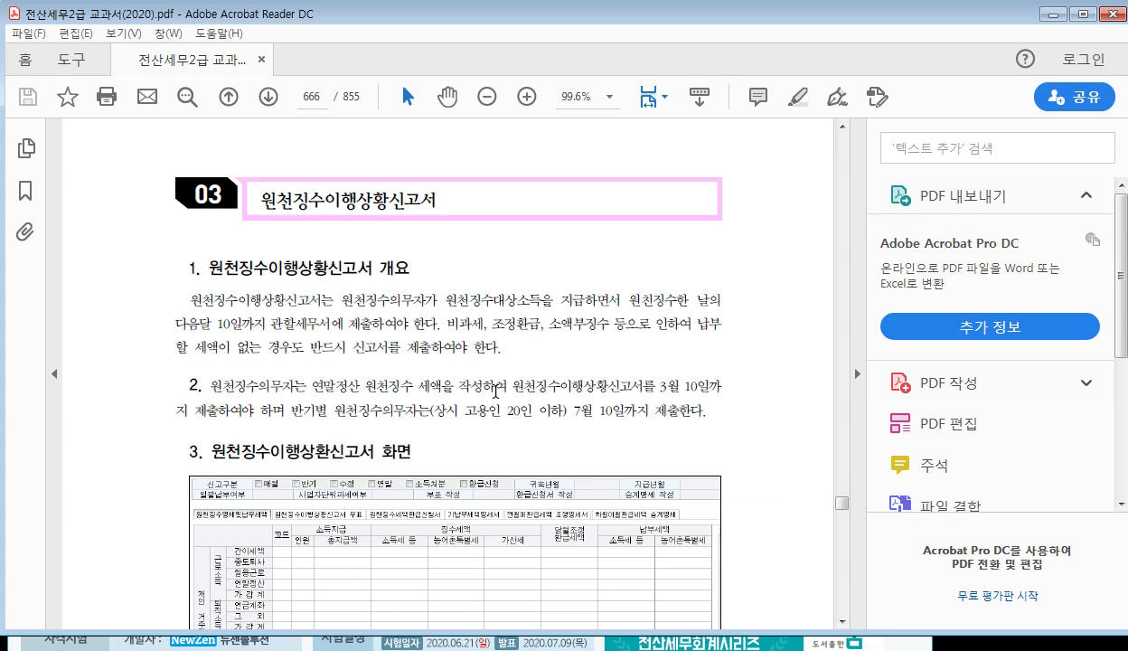
pyautogui.scroll(-3, 495, 390)
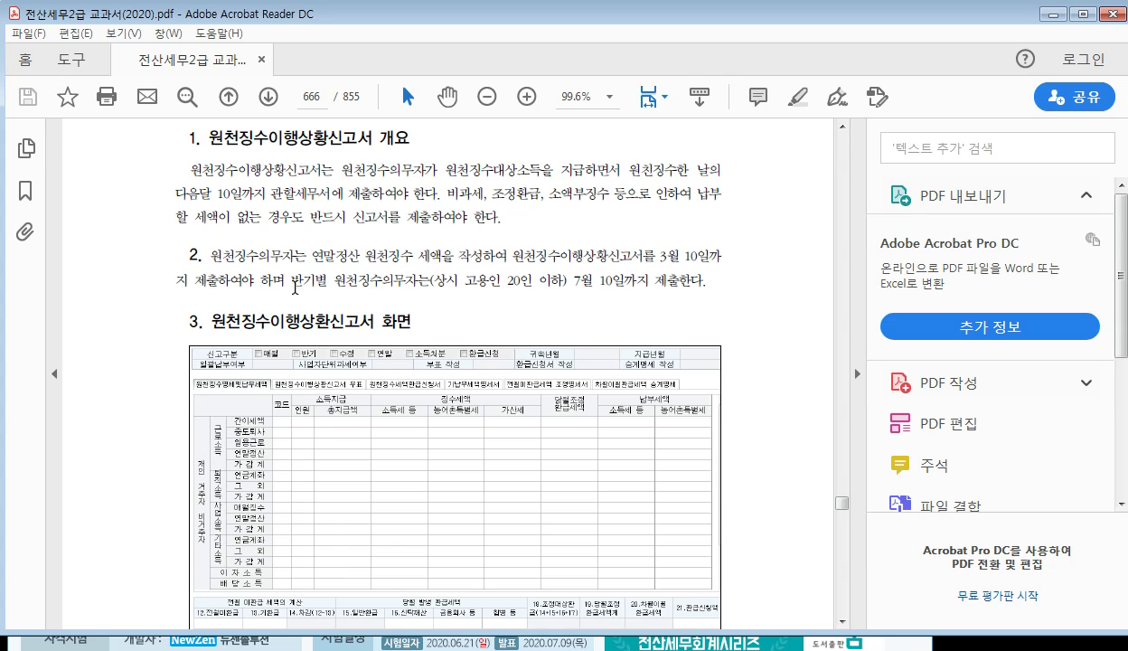
pyautogui.scroll(-6, 346, 334)
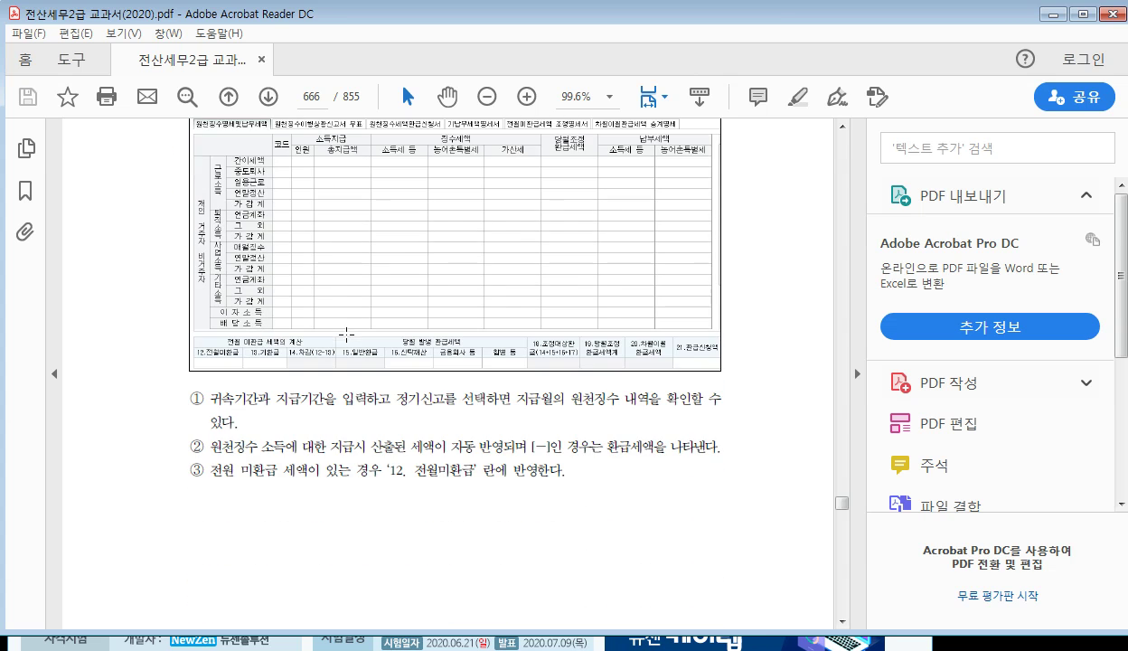
pyautogui.scroll(-9, 412, 430)
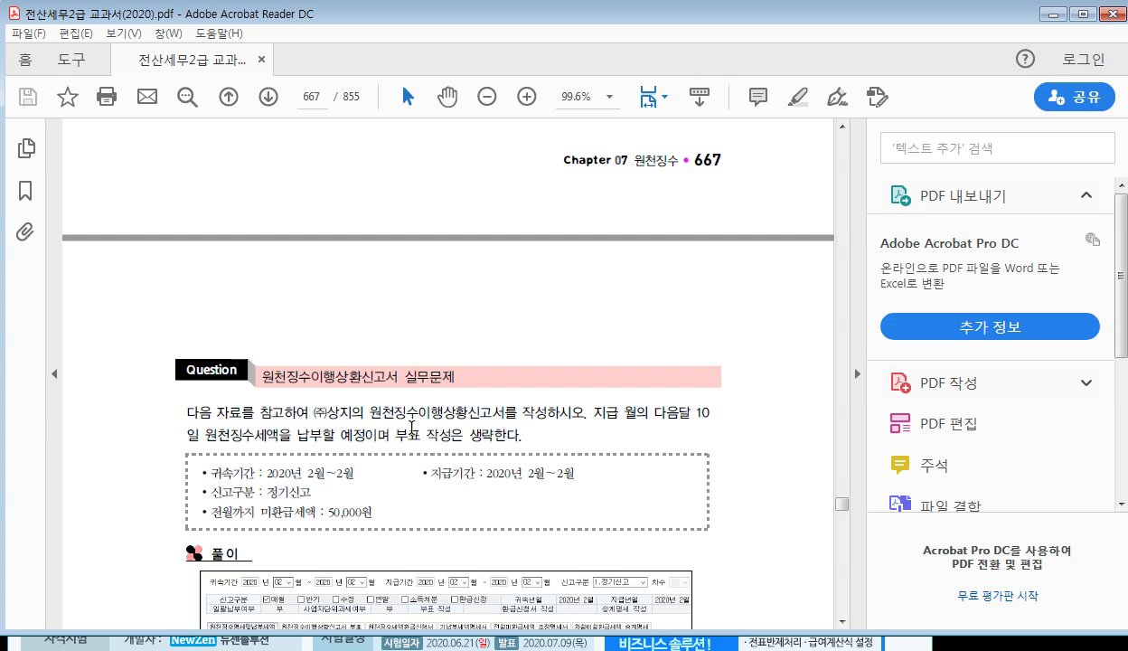
pyautogui.scroll(-4, 396, 434)
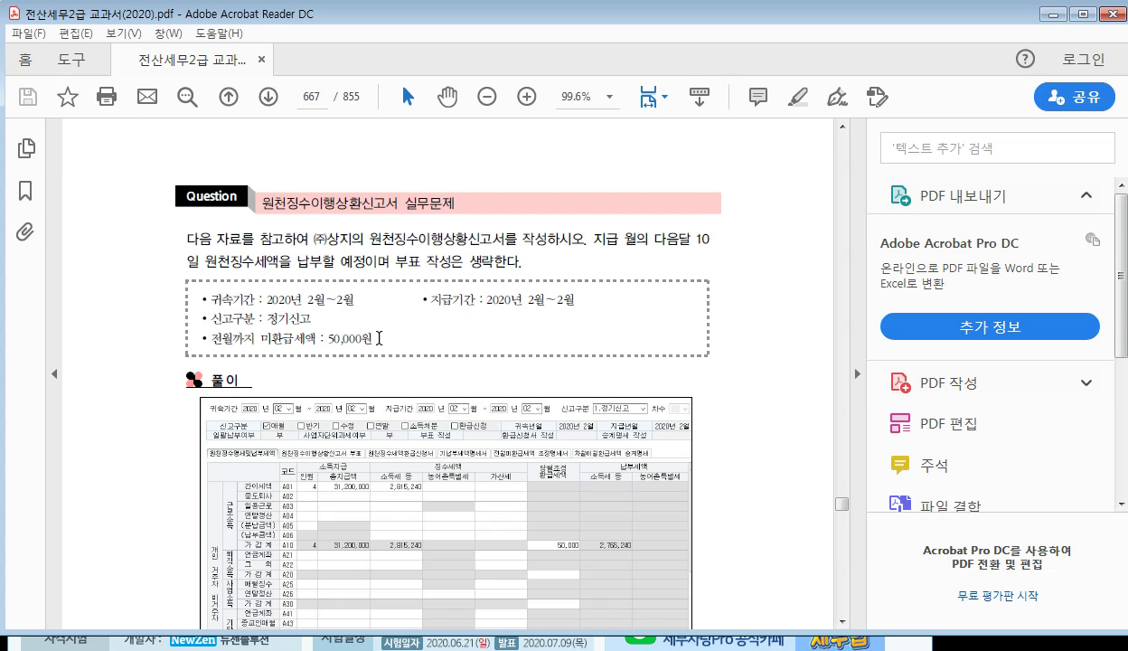
pyautogui.scroll(-3, 379, 338)
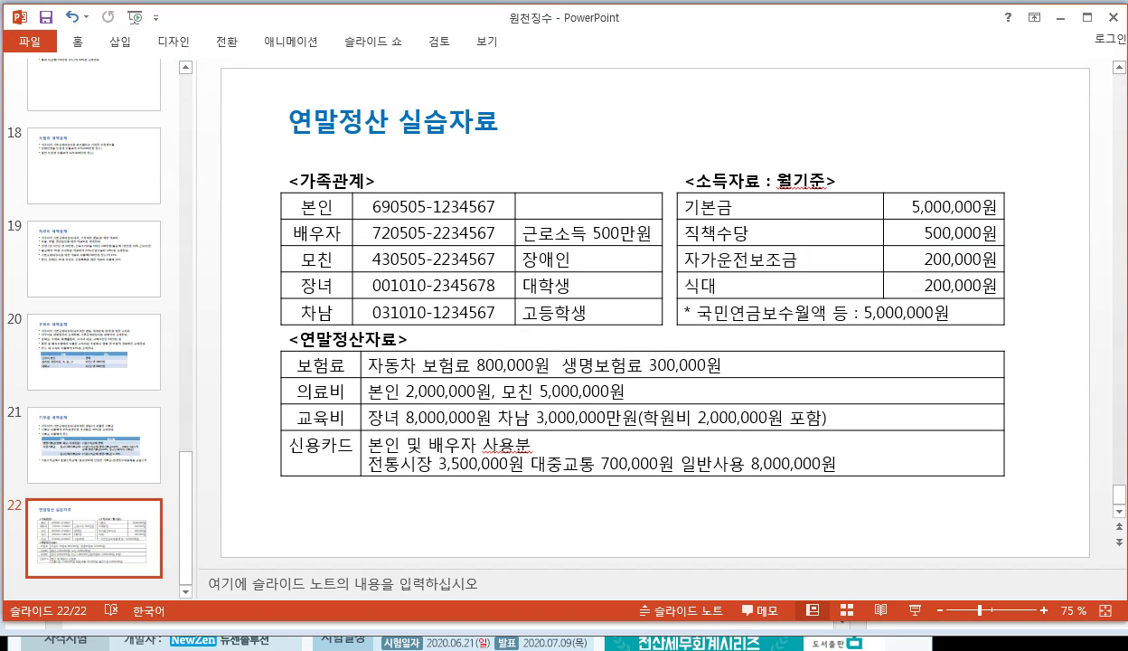
# Step: Switch to KcLep, open 원천징수이행상황신고서, and set both the attribution and payment periods to February 2020 through February 2020
pyautogui.hotkey('alt', 'Tab')
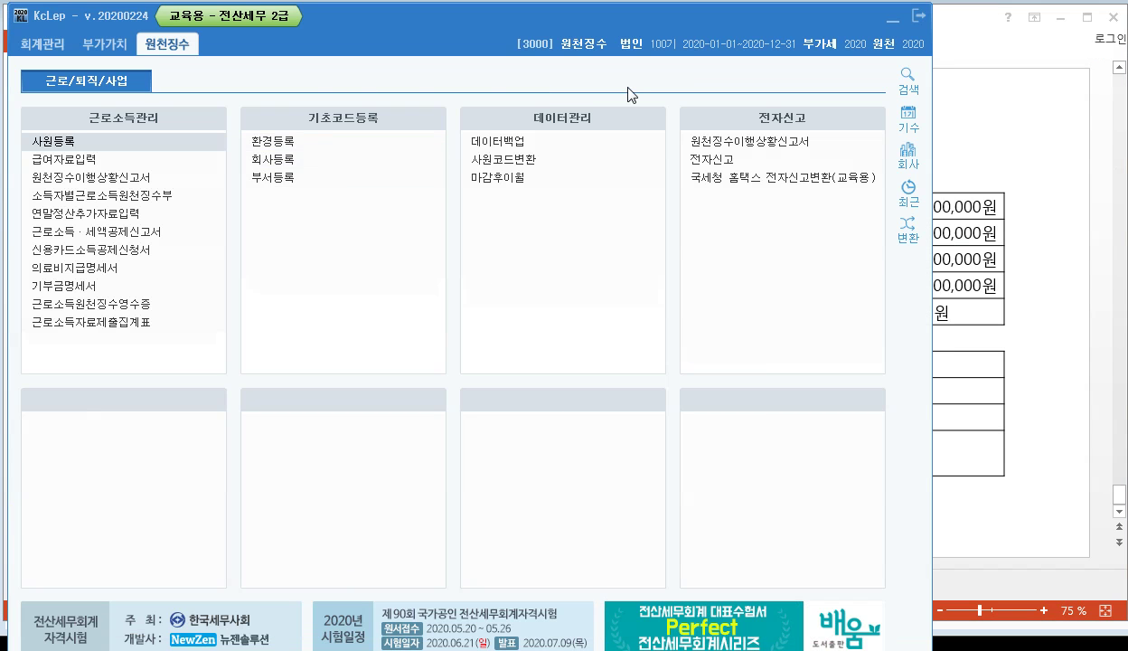
pyautogui.click(74, 178)
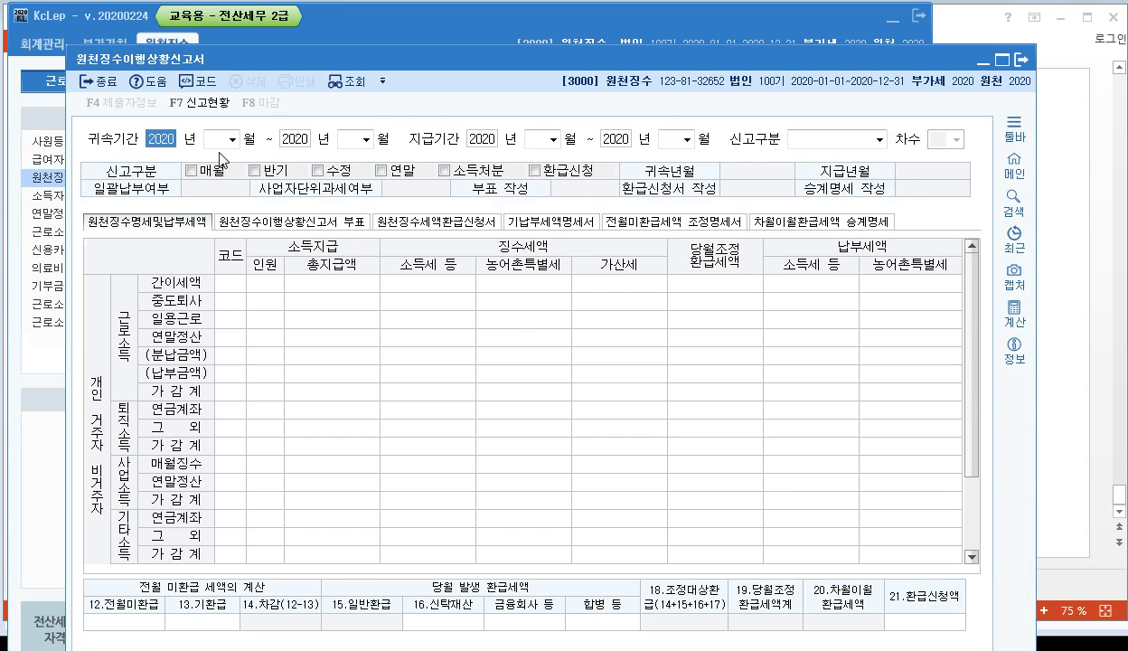
pyautogui.click(234, 139)
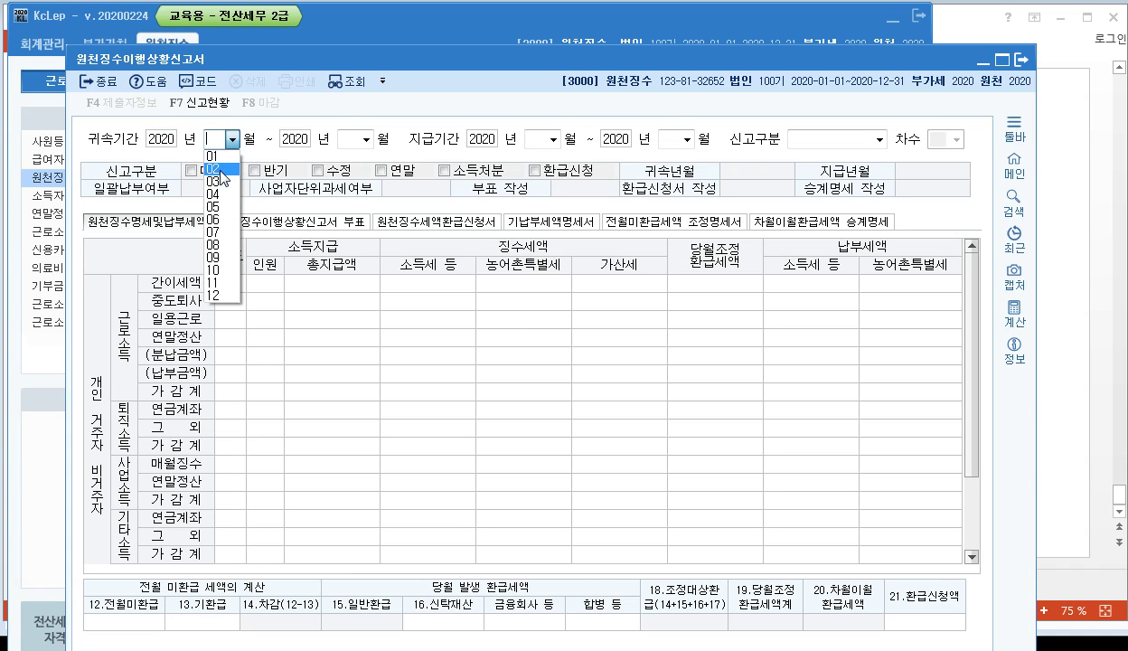
pyautogui.click(217, 176)
pyautogui.click(366, 139)
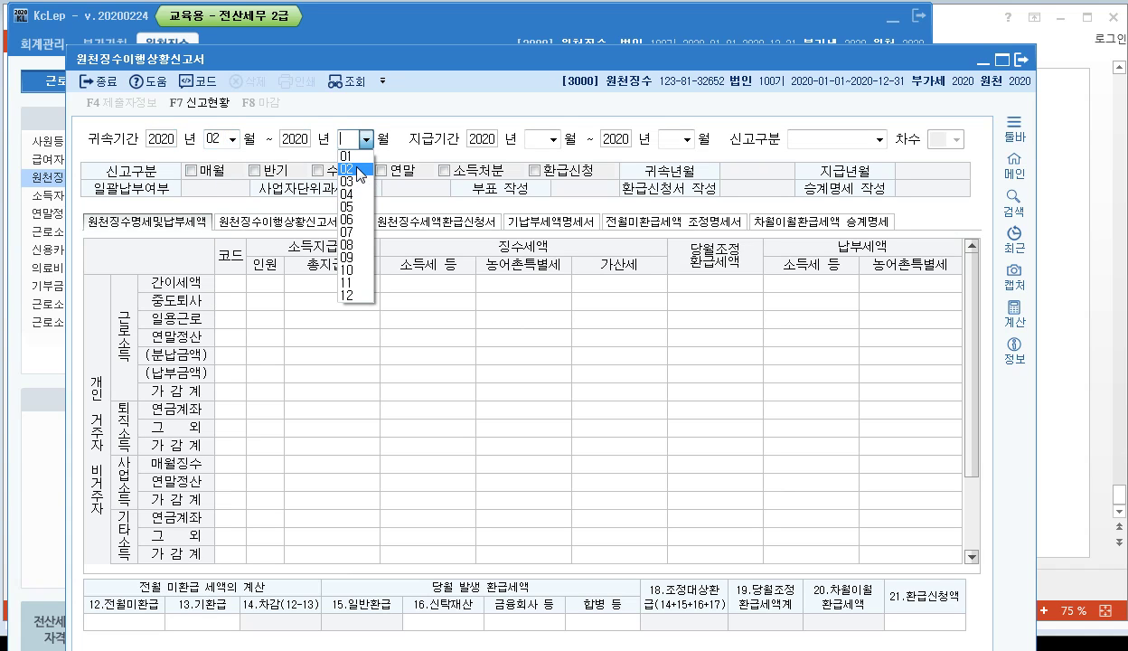
pyautogui.click(365, 171)
pyautogui.click(552, 139)
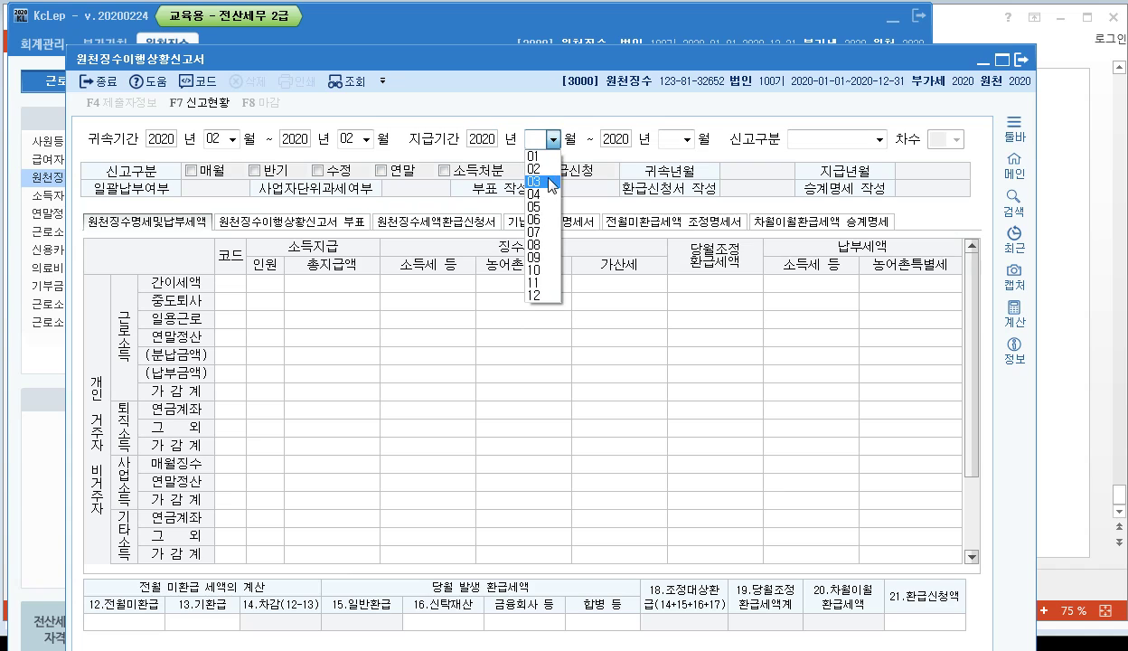
pyautogui.click(545, 170)
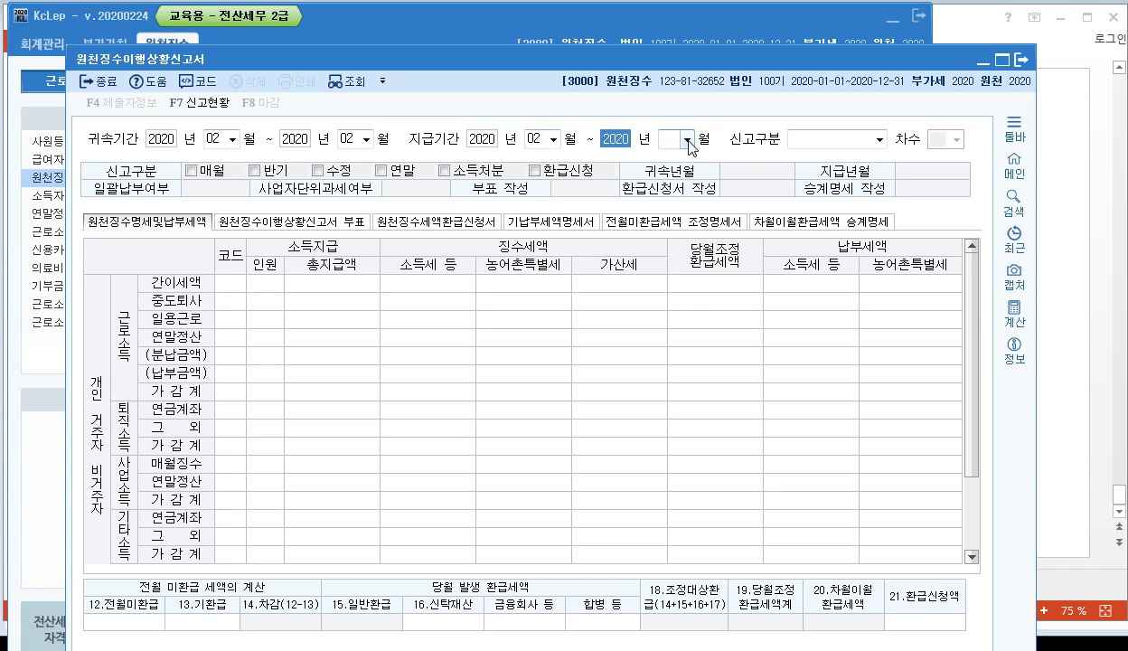
pyautogui.click(687, 139)
pyautogui.click(673, 168)
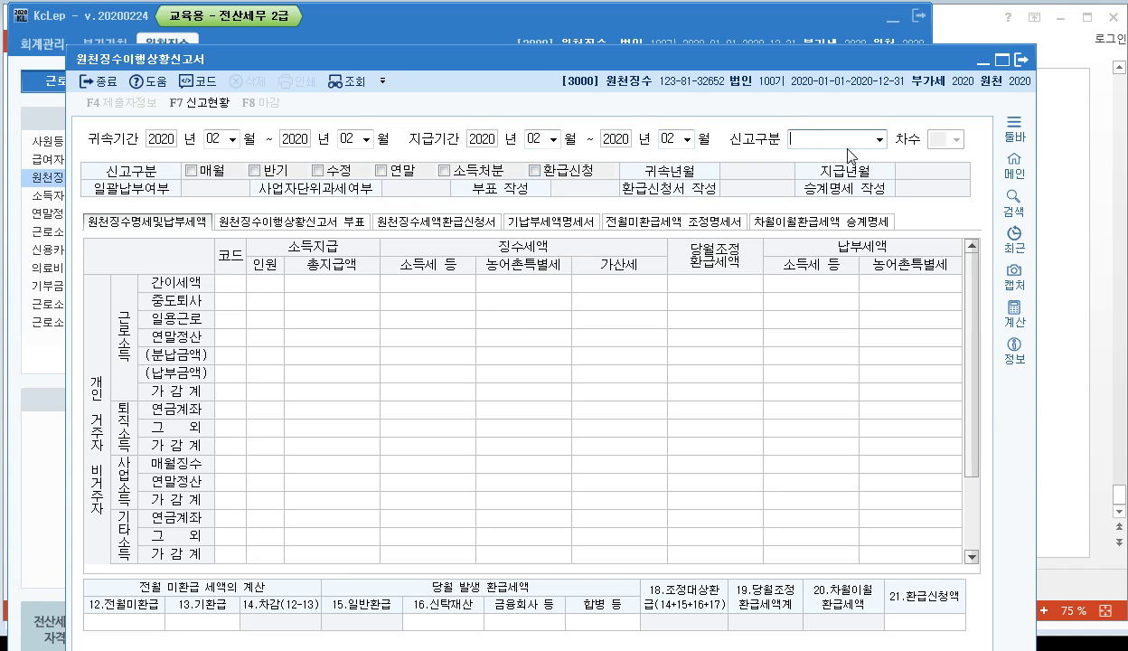
# Step: Load the report as 1.정기신고 and decline instalment payment of the additional year-end settlement tax (A04)
pyautogui.click(880, 139)
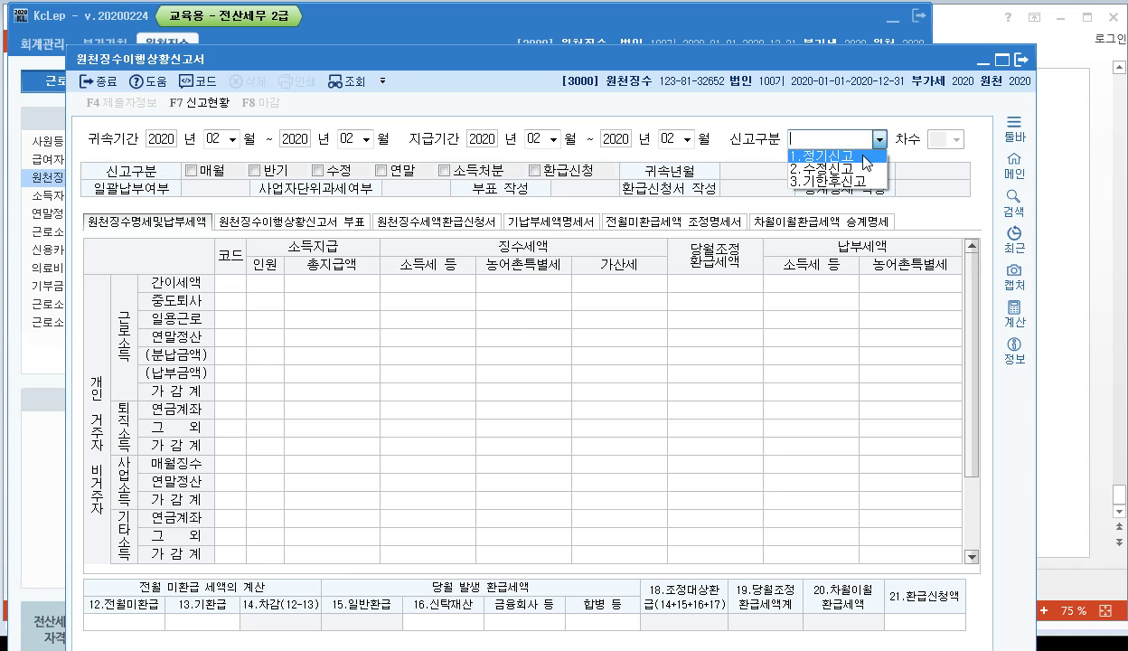
pyautogui.click(822, 156)
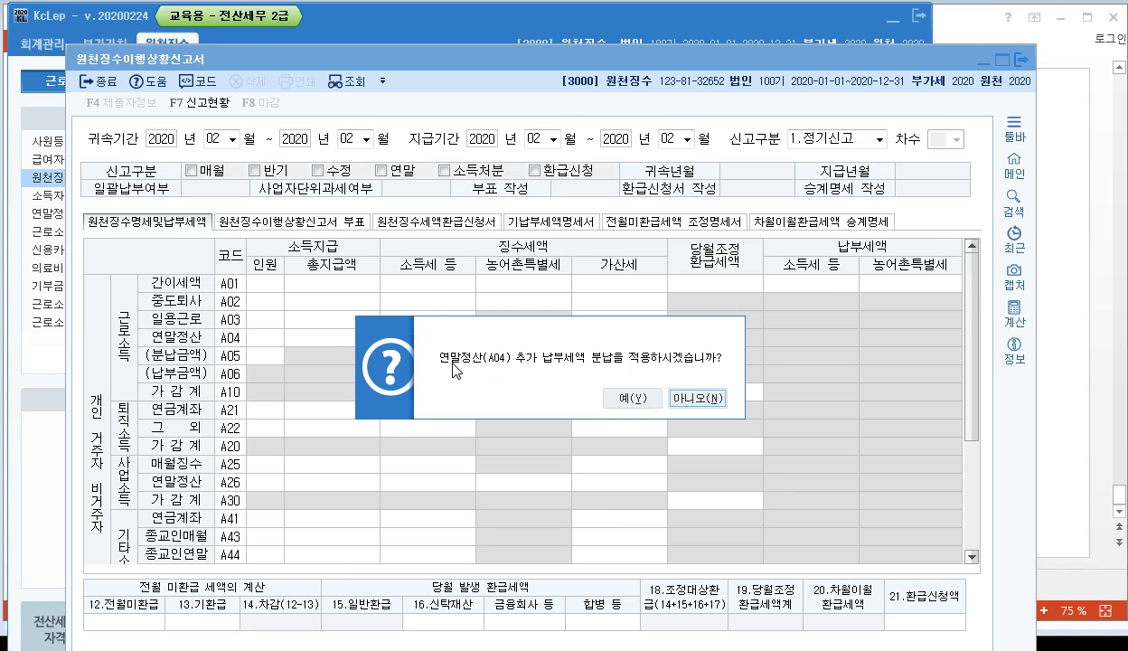
pyautogui.click(694, 398)
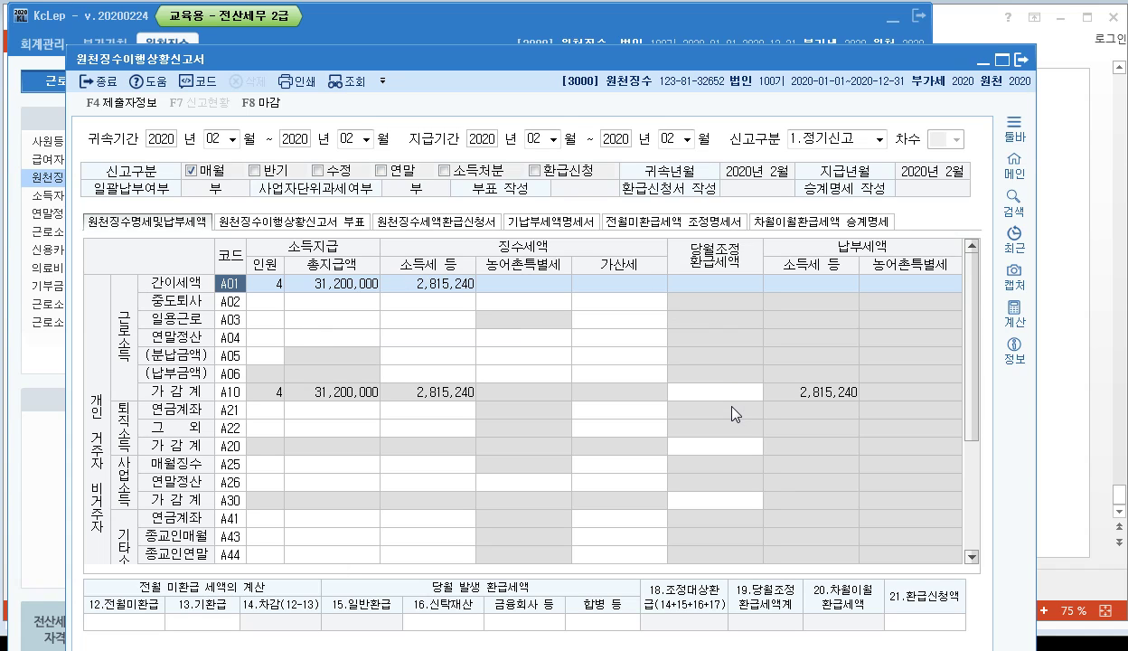
# Step: Look through the report's supplementary schedules, from the 부표 to the 차월이월환급세액 승계명세
pyautogui.click(352, 224)
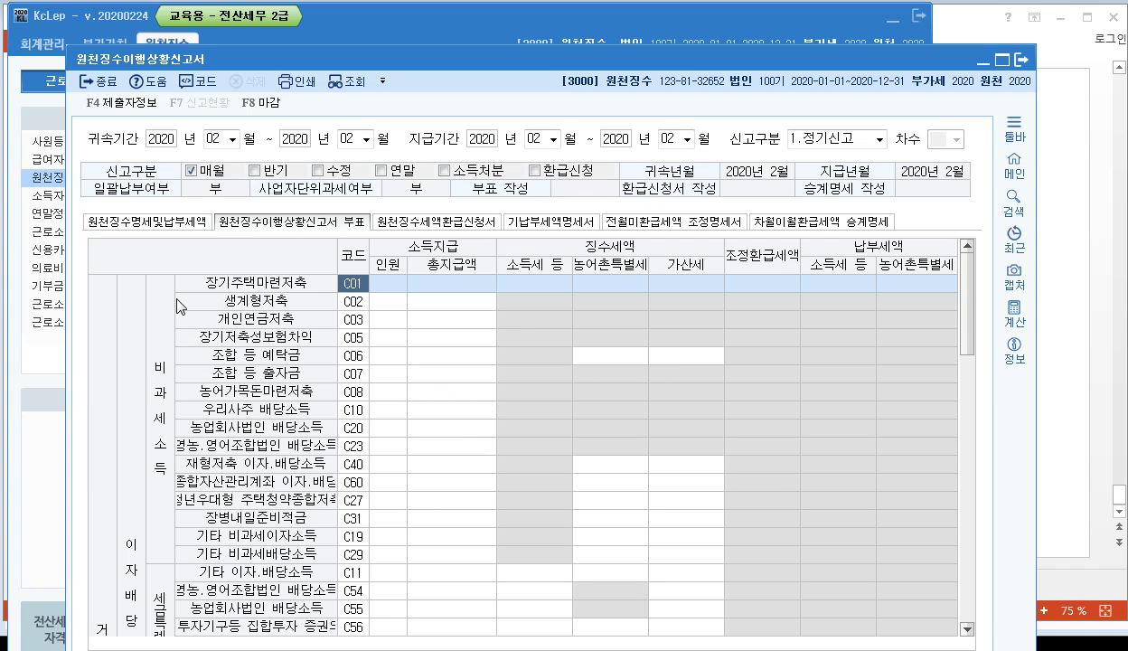
pyautogui.click(454, 225)
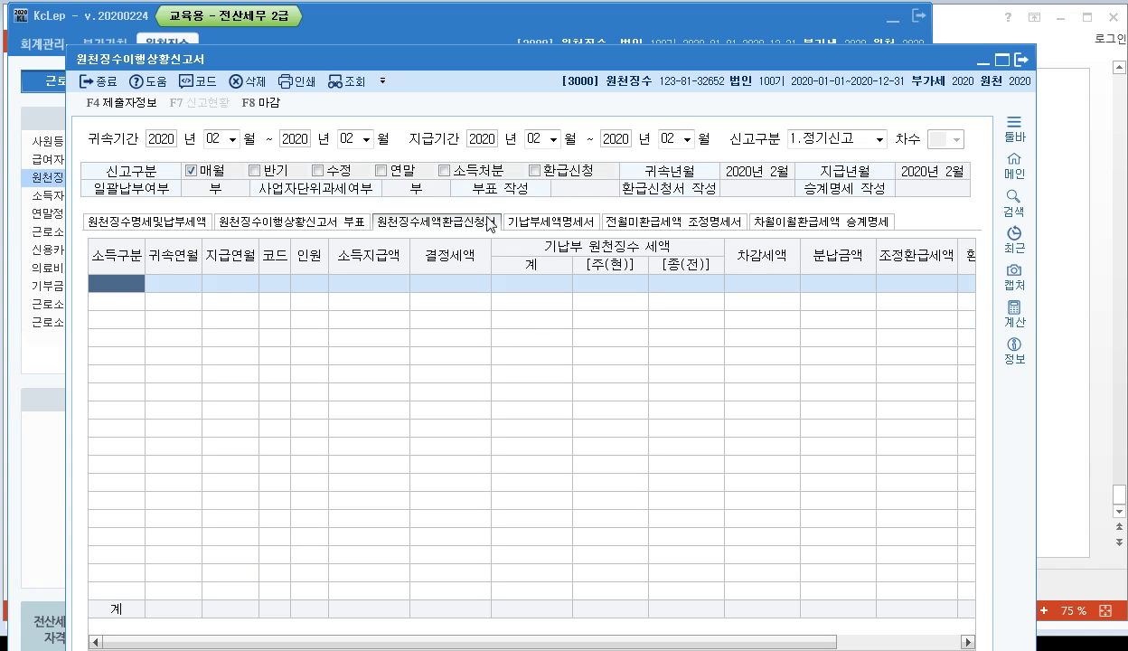
pyautogui.click(538, 222)
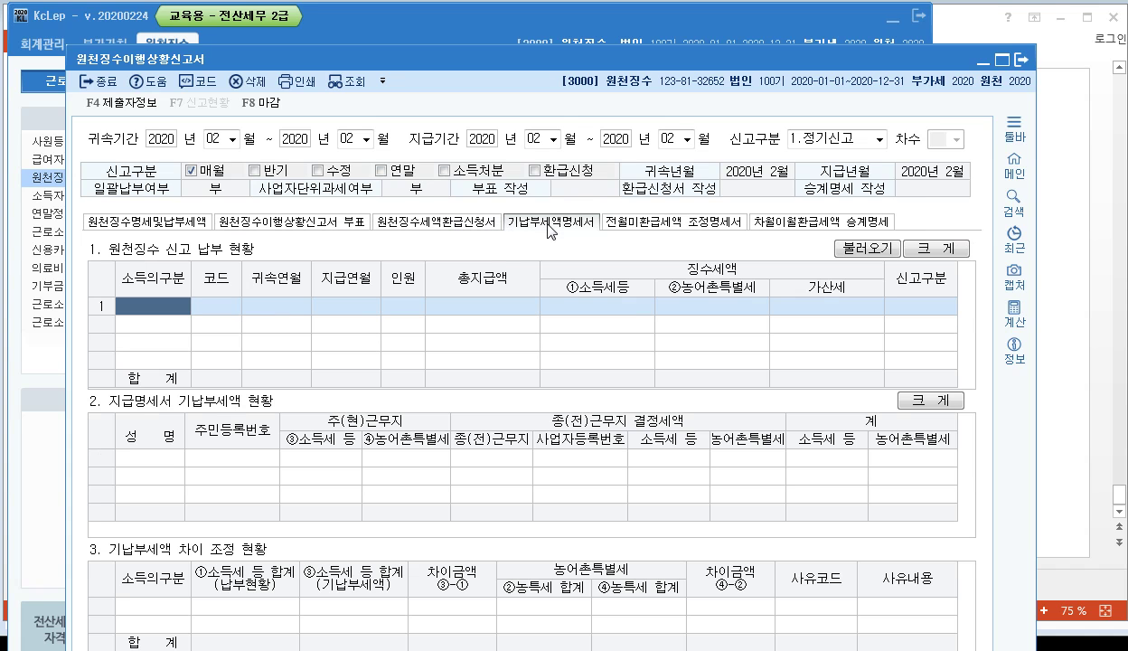
pyautogui.click(693, 223)
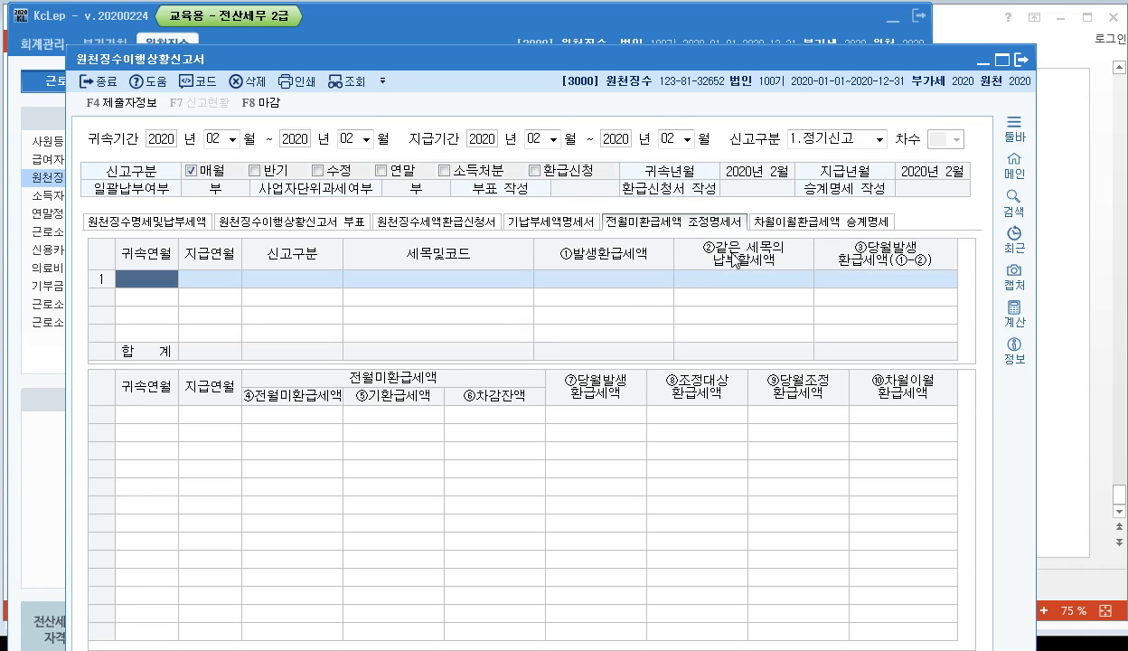
pyautogui.click(794, 226)
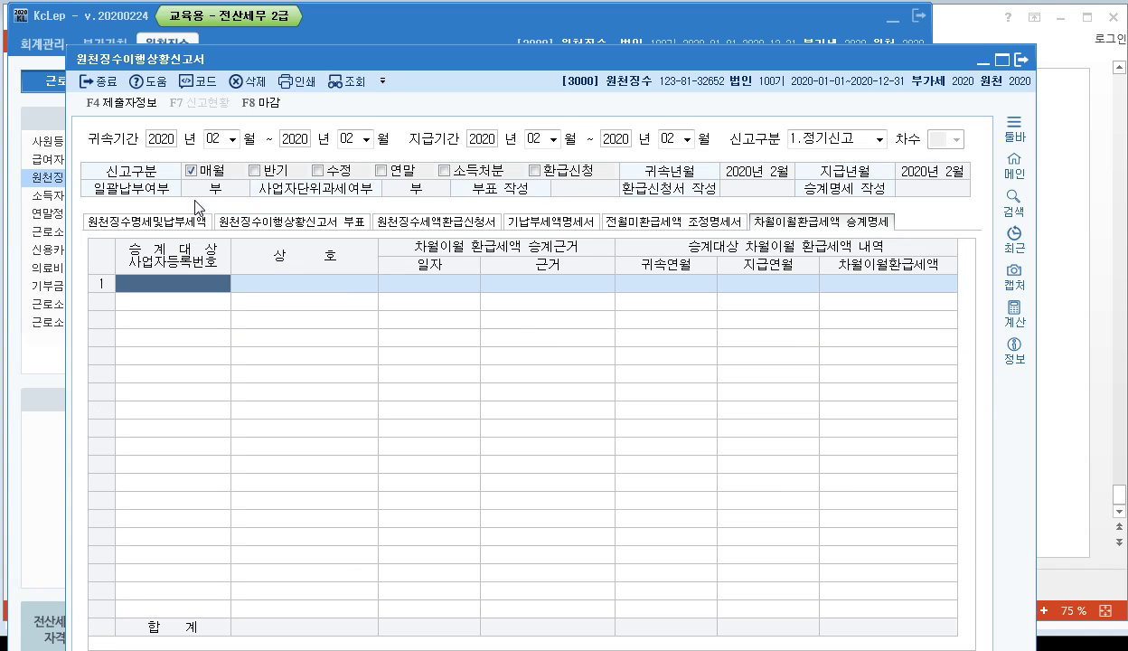
# Step: Check the 원천징수명세및납부세액 statement down to the grand total row, and close the report with its data saved
pyautogui.click(161, 225)
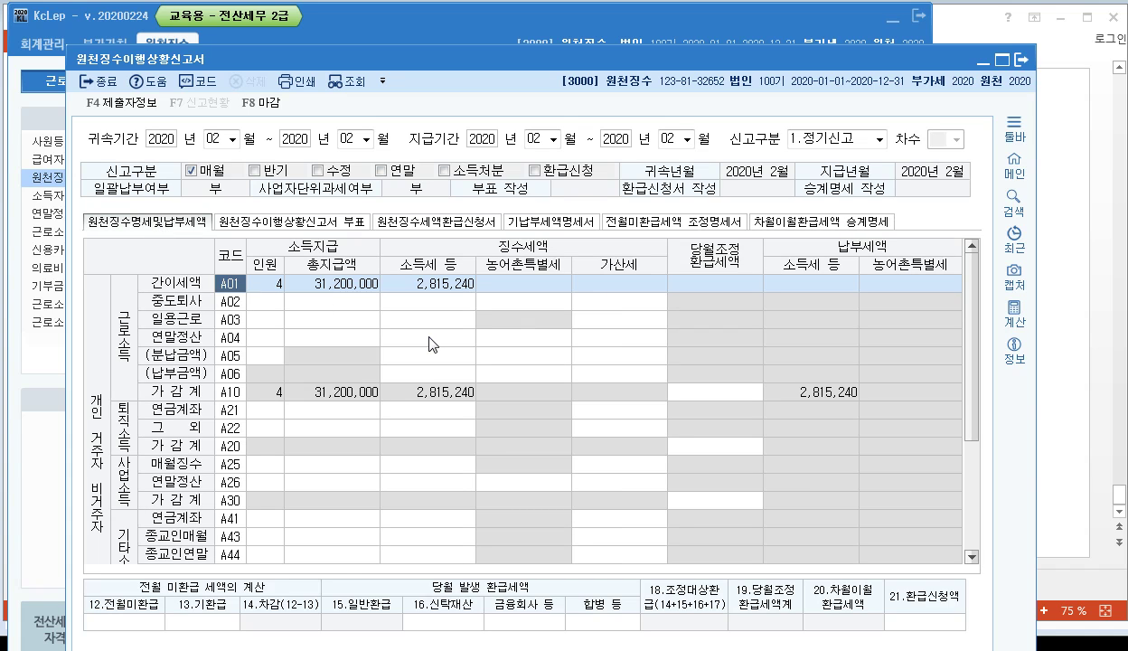
pyautogui.scroll(-3, 440, 349)
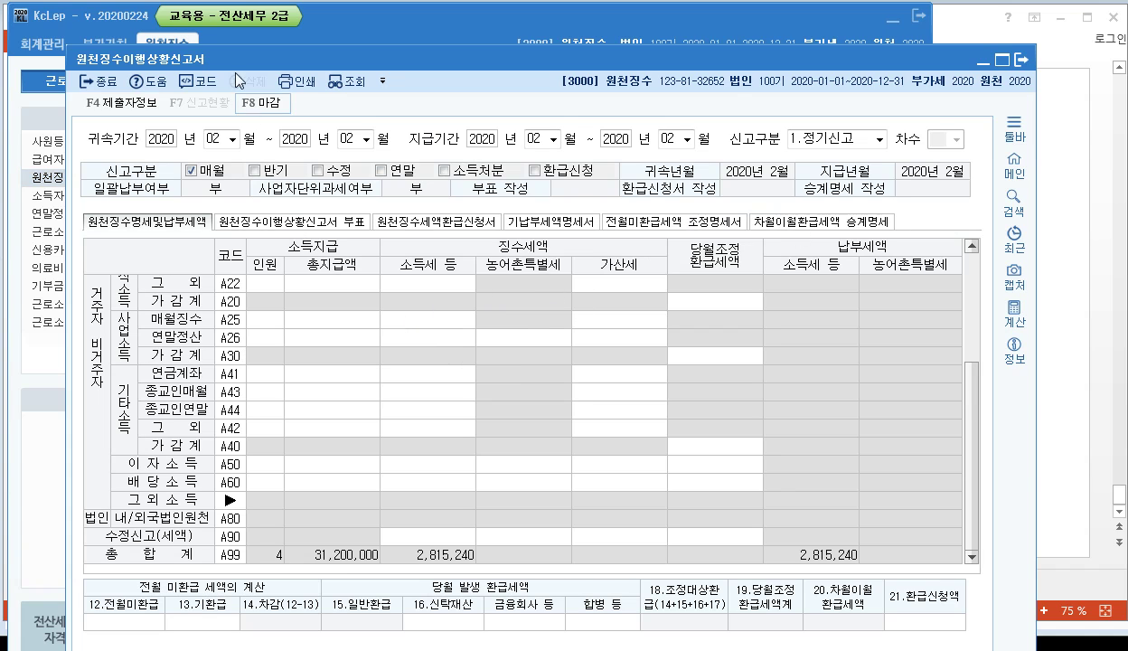
pyautogui.click(1021, 59)
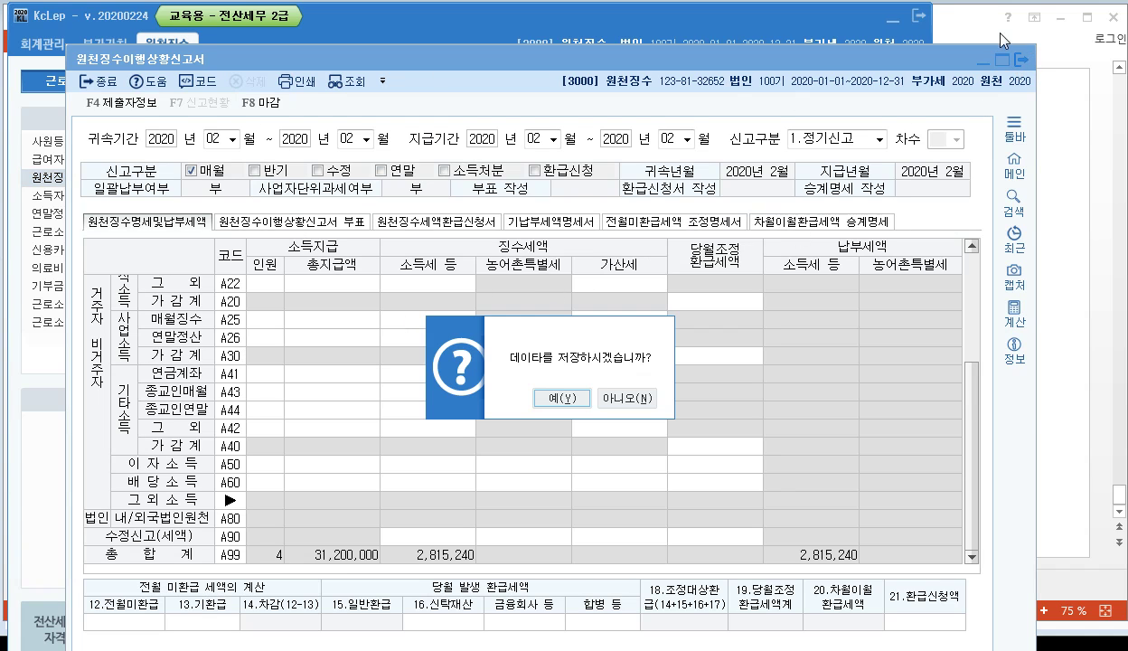
pyautogui.click(556, 398)
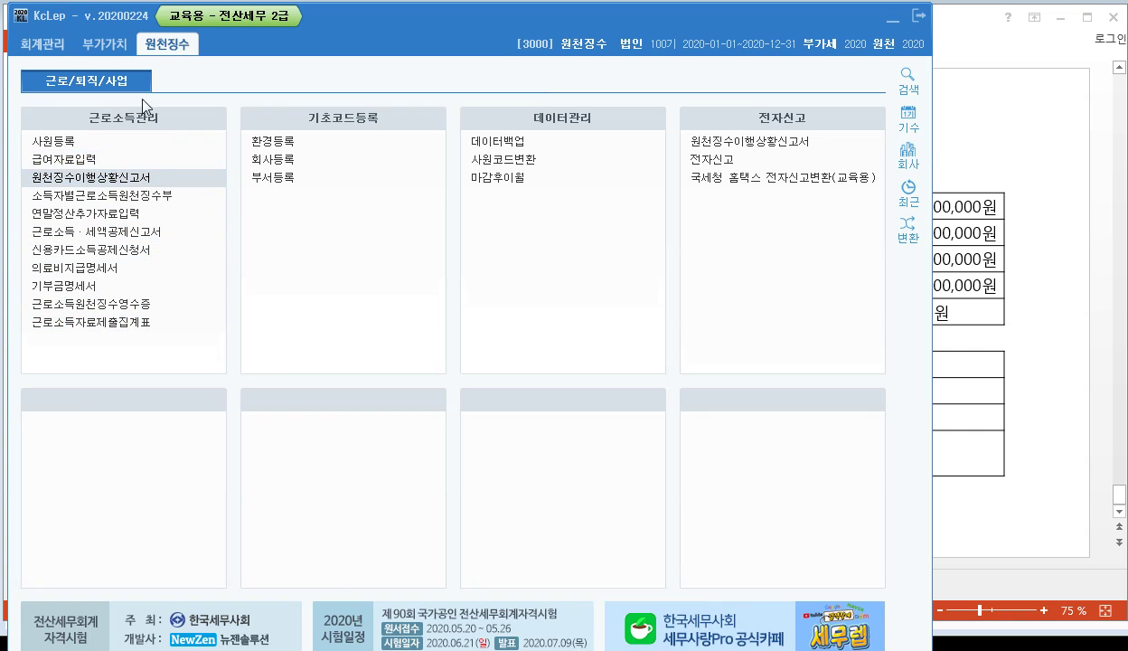
# Step: Open 연말정산추가자료입력 and load all continuing employees (계속근무자)
pyautogui.click(91, 213)
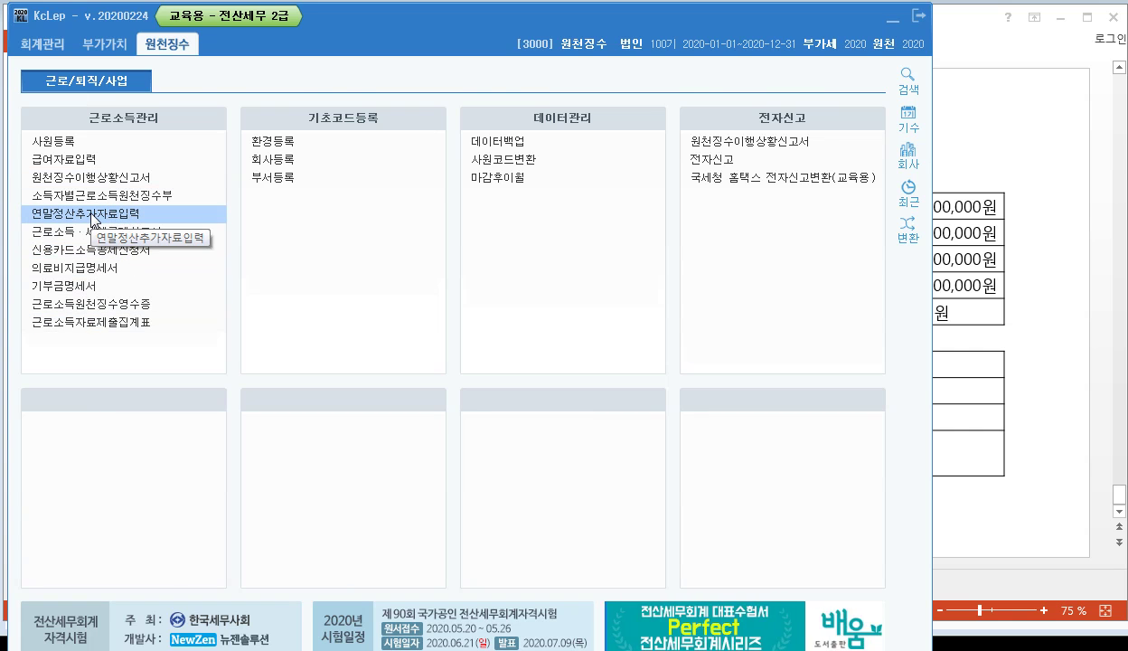
pyautogui.moveTo(383, 60); pyautogui.dragTo(303, 20)
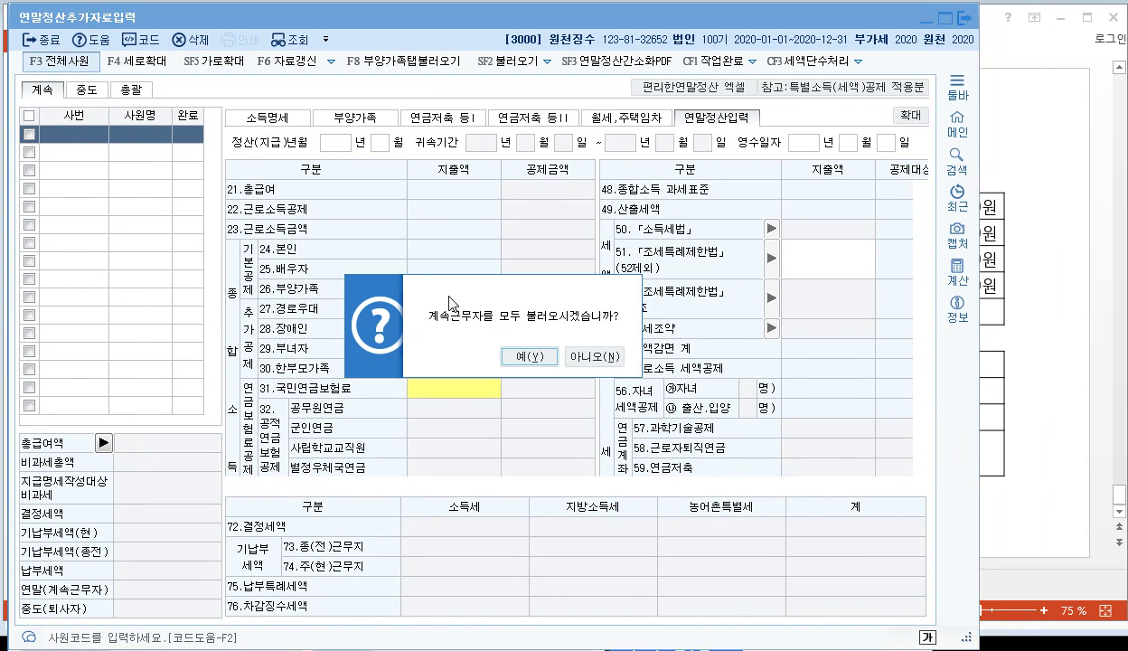
pyautogui.click(517, 354)
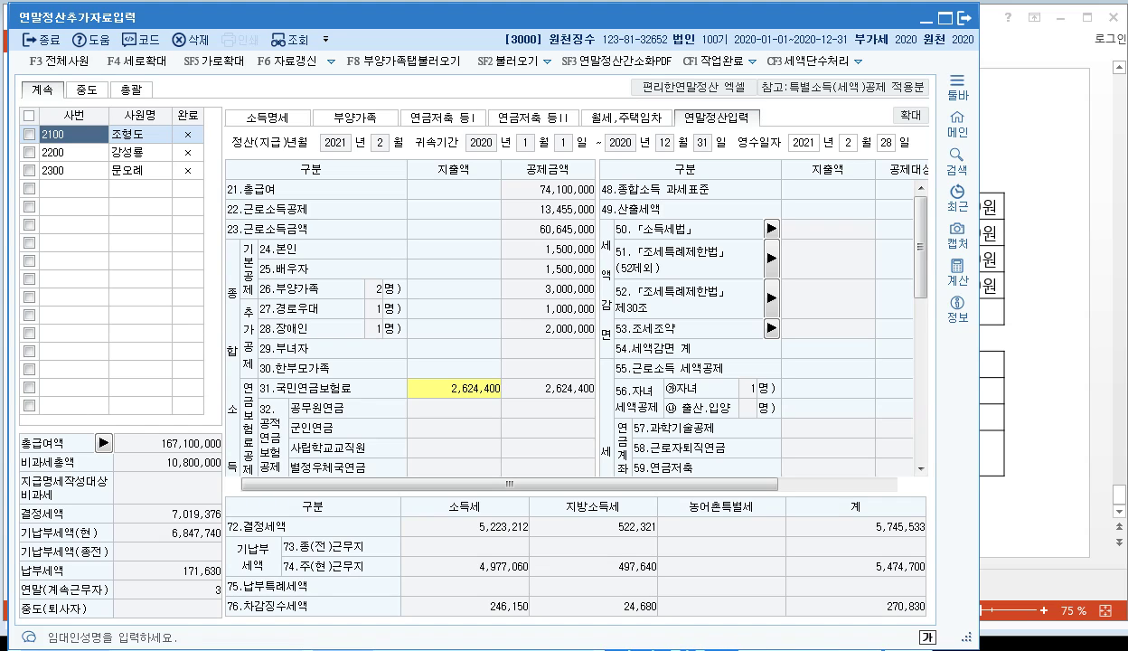
# Step: Switch to the textbook PDF in Adobe Acrobat Reader and go to section 04 on year-end settlement (연말정산)
pyautogui.click(768, 649)
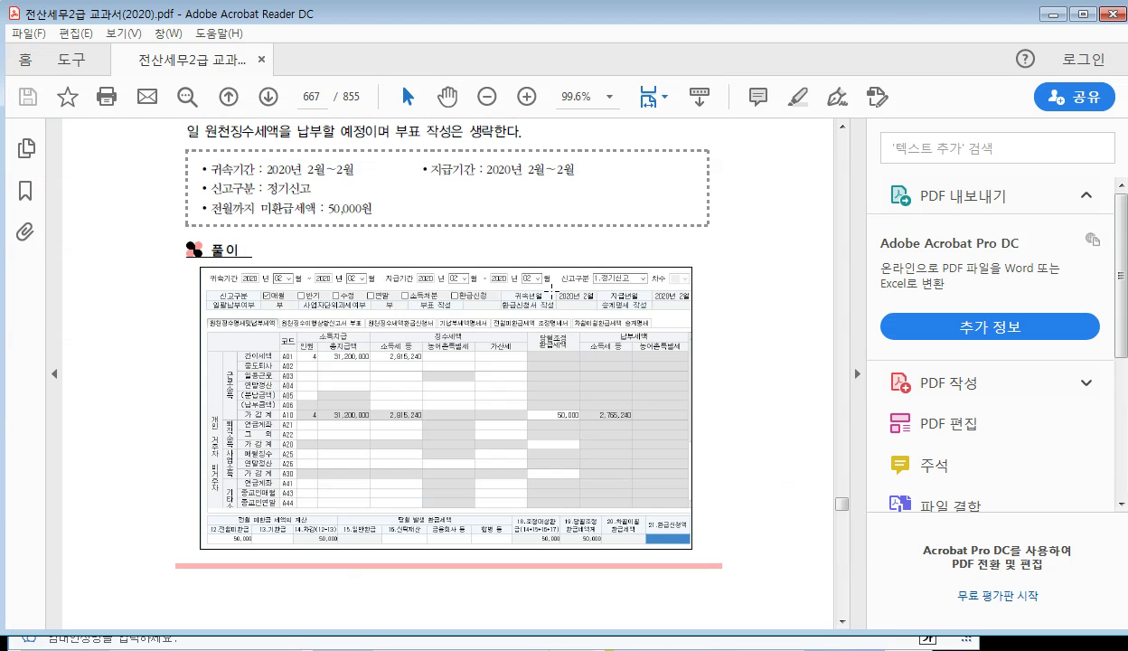
pyautogui.scroll(-5, 542, 289)
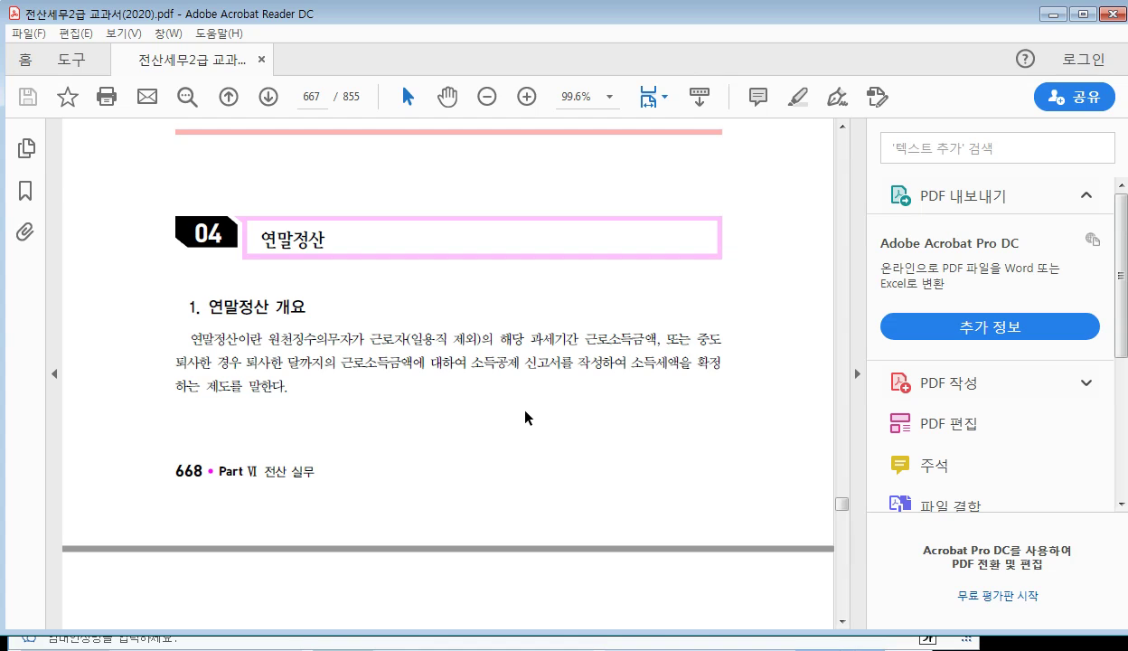
# Step: Read the textbook's 연말정산 section from the 개요 and multiple-workplace rules through 연말정산 화면, 연금보험료 공제 and 특별소득공제
pyautogui.scroll(-1, 520, 406)
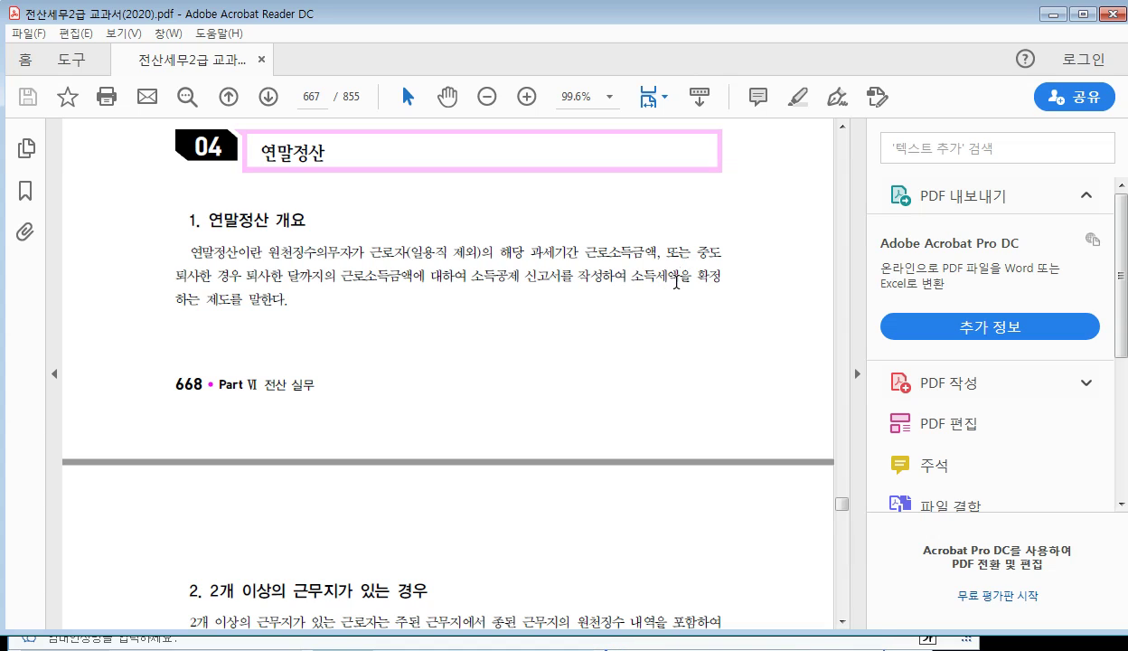
pyautogui.scroll(-4, 578, 313)
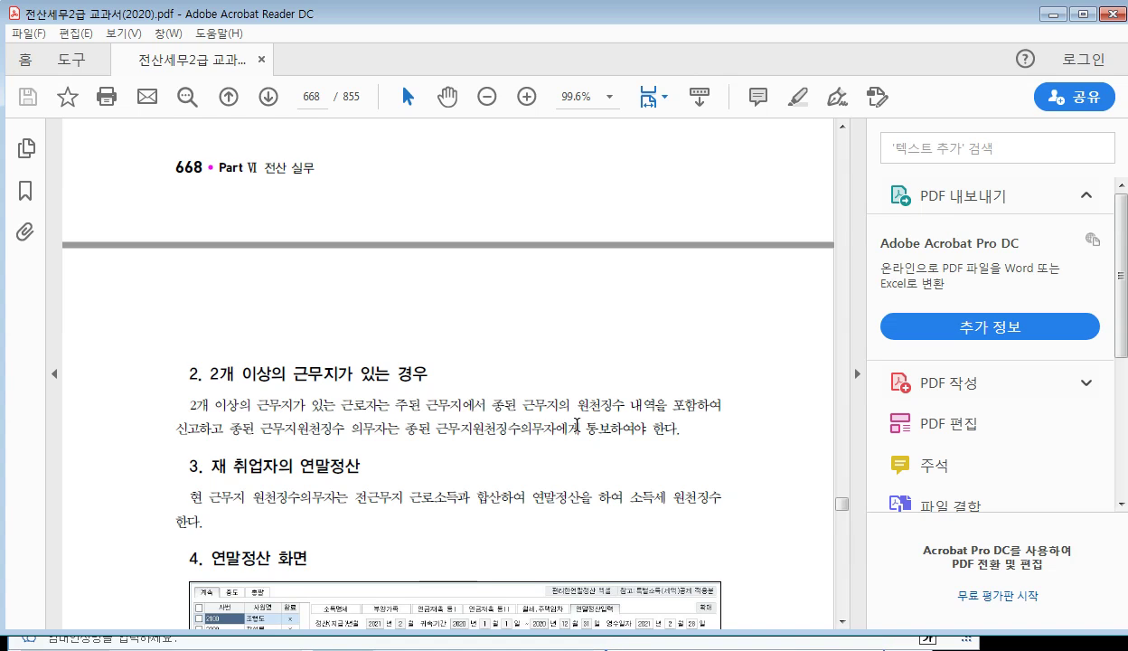
pyautogui.scroll(-1, 577, 423)
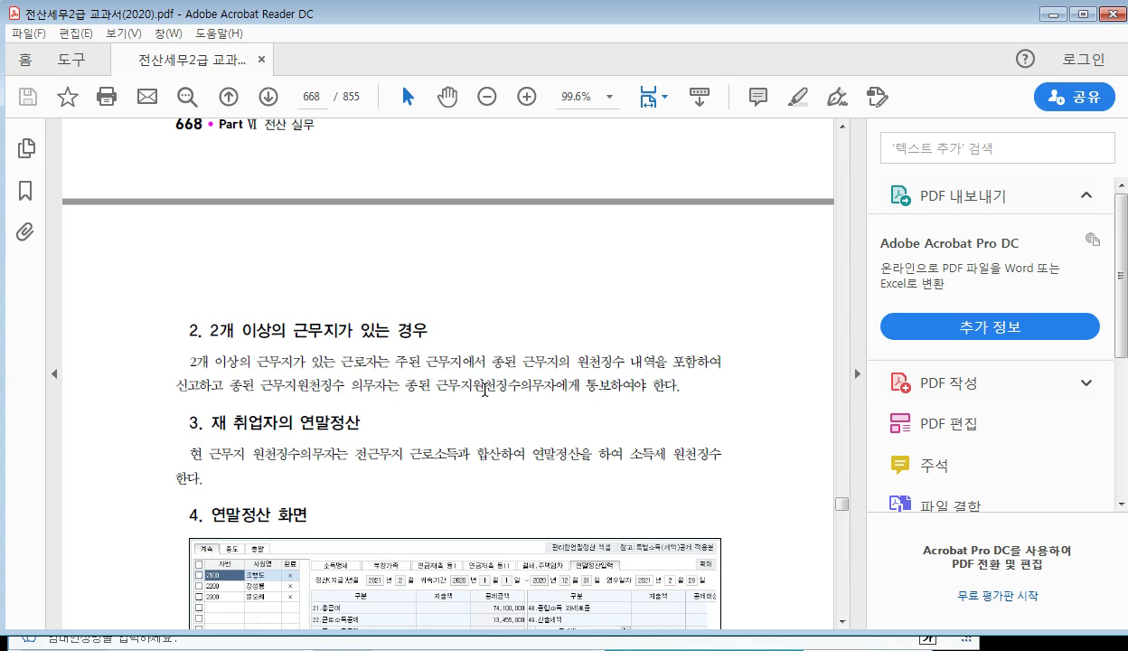
pyautogui.scroll(-2, 486, 385)
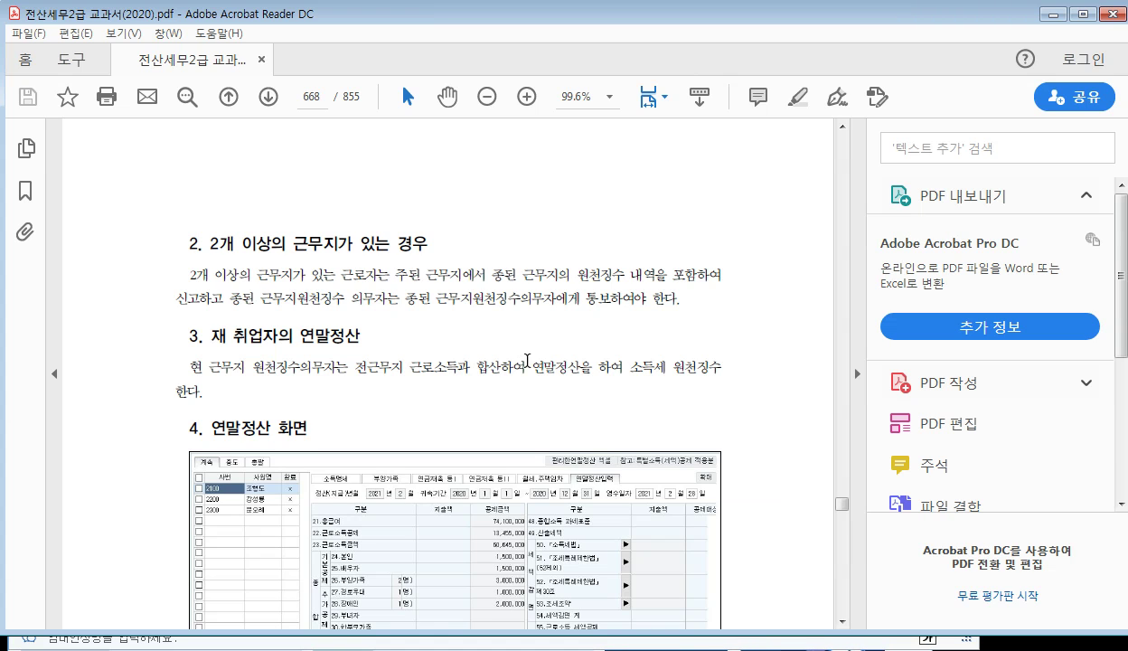
pyautogui.scroll(-5, 524, 360)
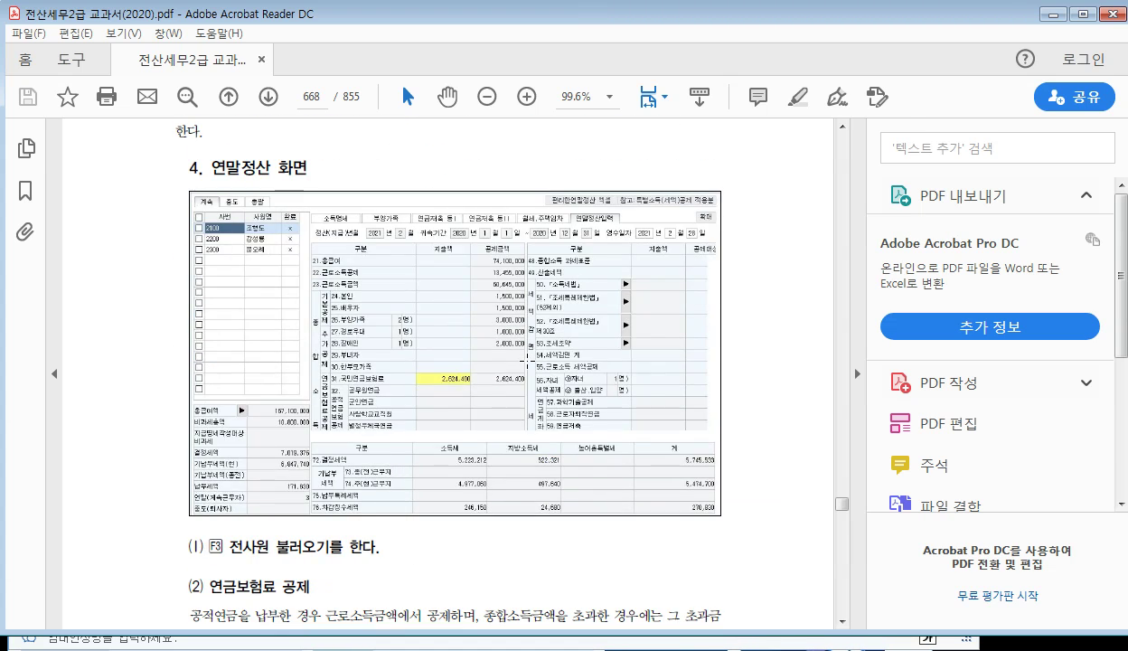
pyautogui.scroll(-1, 390, 417)
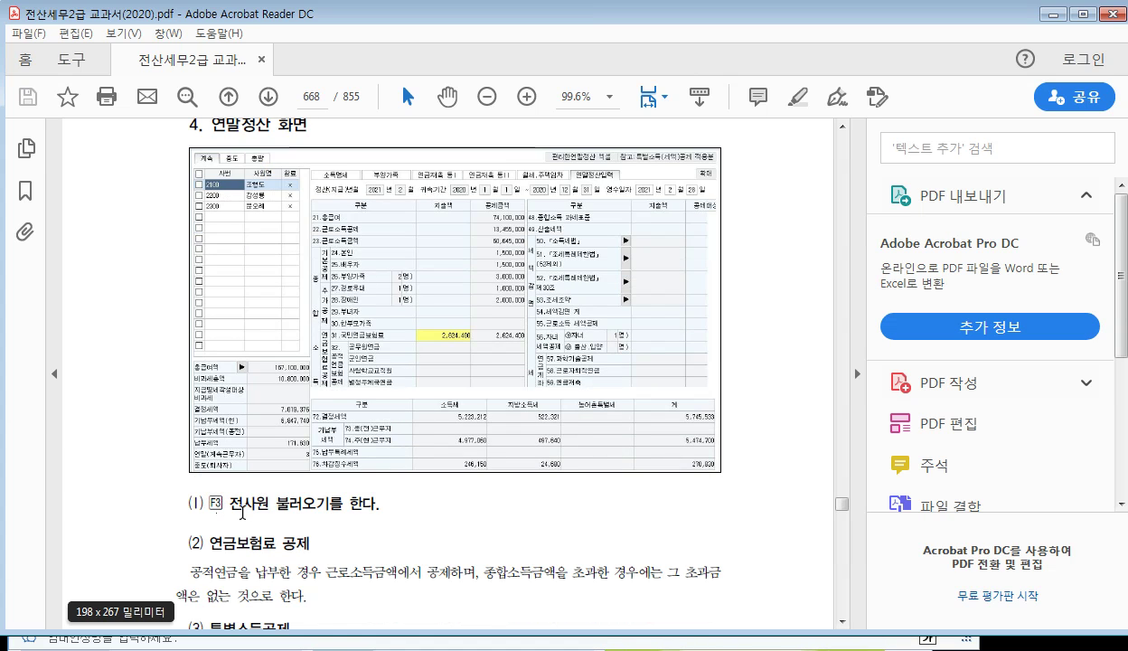
pyautogui.scroll(-2, 249, 512)
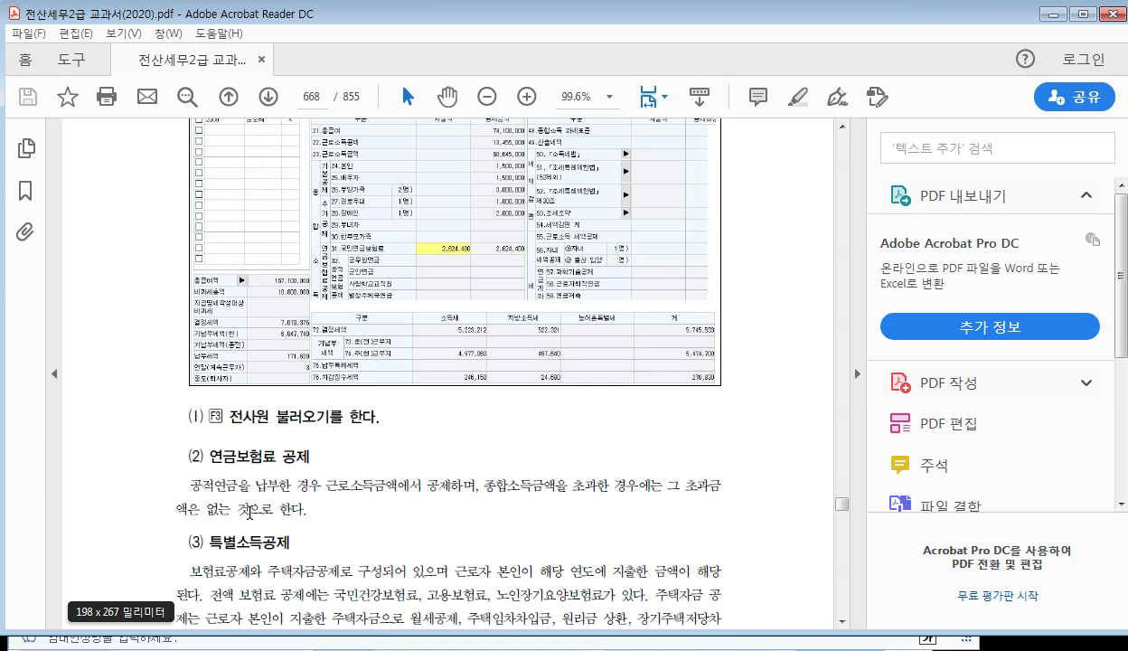
pyautogui.scroll(-2, 250, 512)
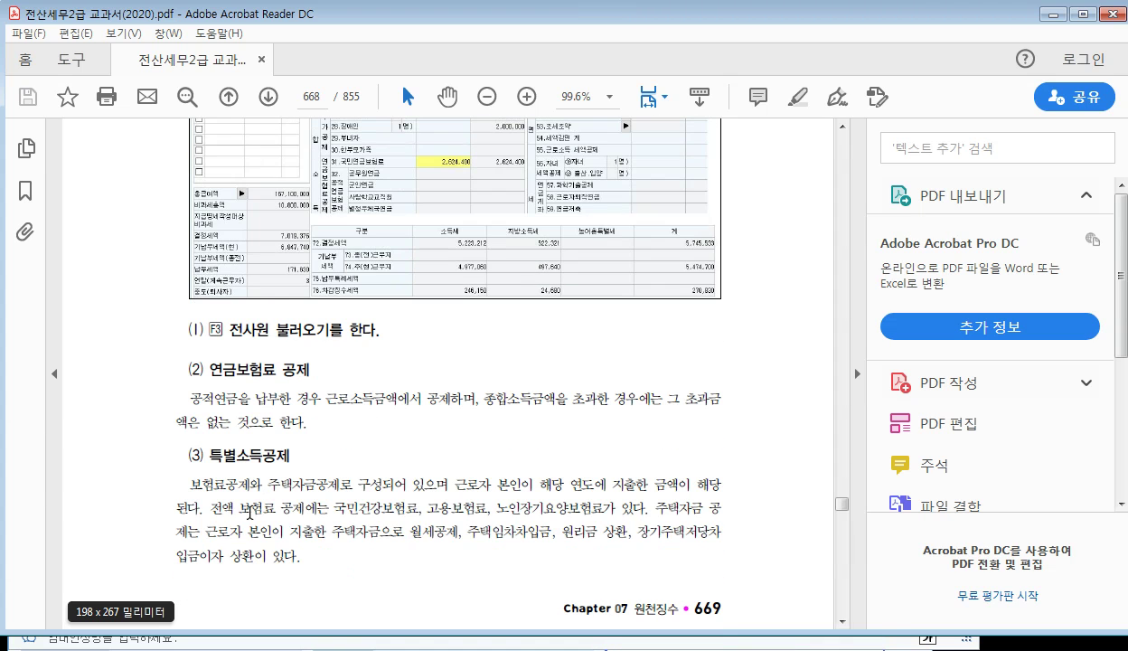
pyautogui.scroll(3, 250, 512)
pyautogui.scroll(-2, 314, 484)
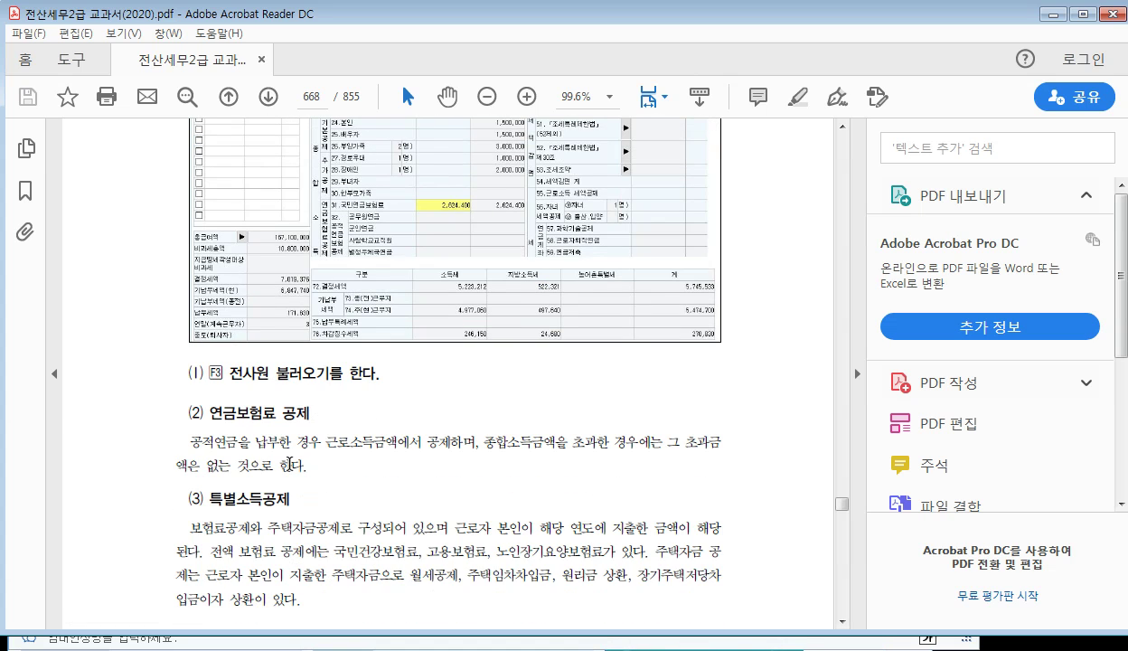
pyautogui.scroll(-1, 289, 463)
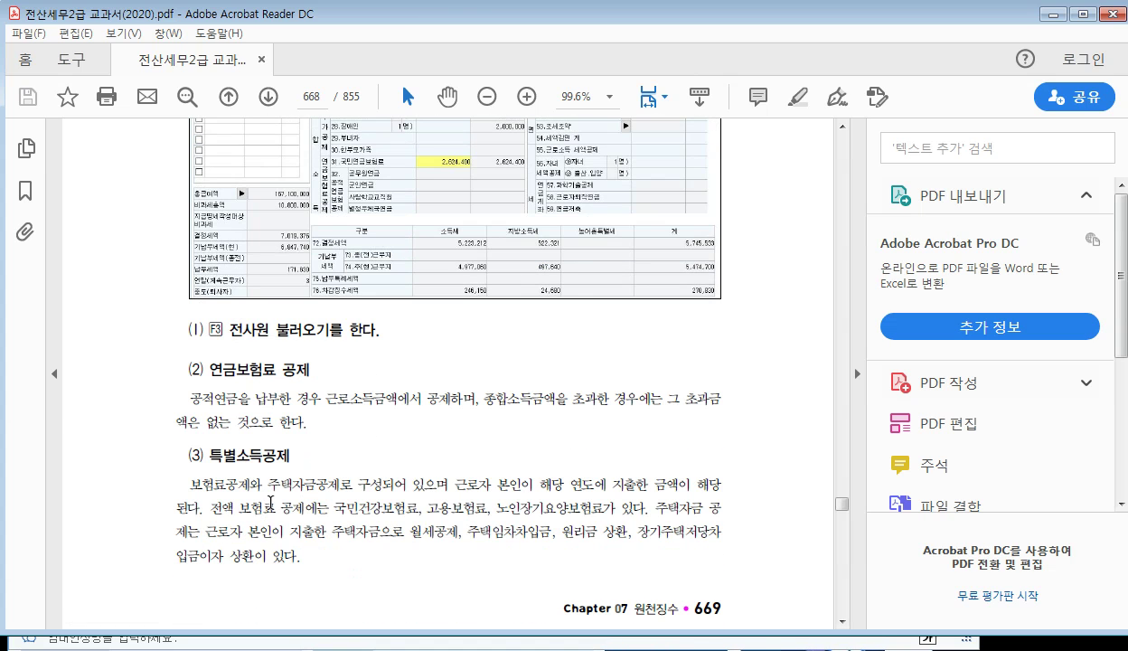
pyautogui.scroll(-2, 271, 506)
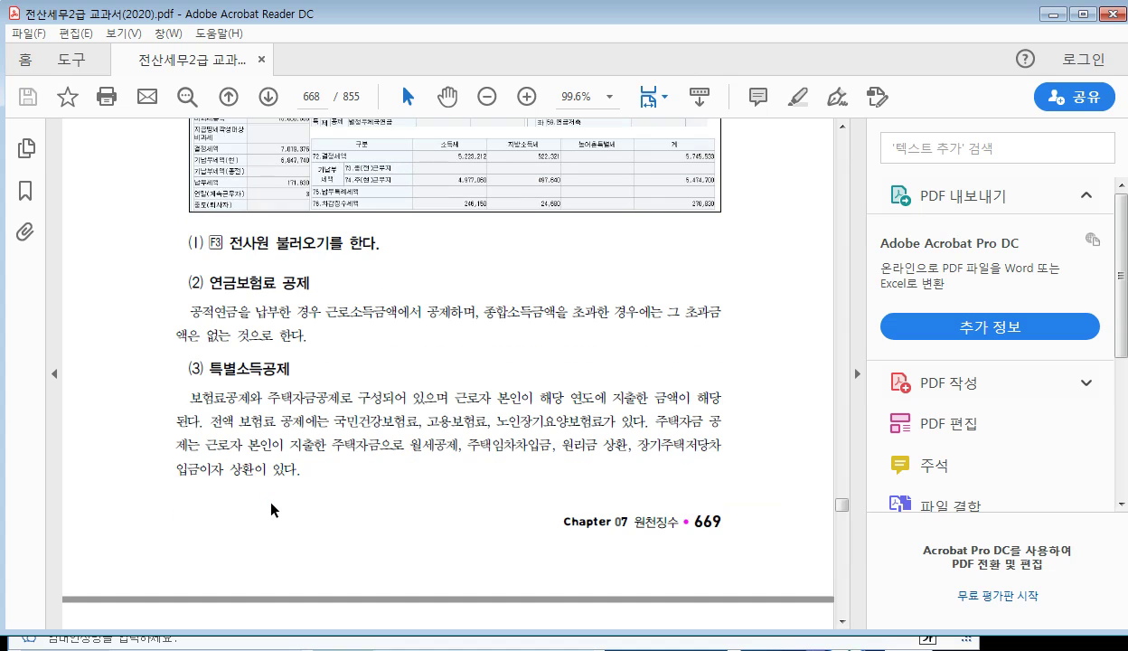
# Step: Examine the 보험료 and 주택자금공제 requirement and limit tables, the 월세 rules and the 신용카드 소득공제 계산
pyautogui.scroll(-9, 275, 502)
pyautogui.scroll(-1, 281, 484)
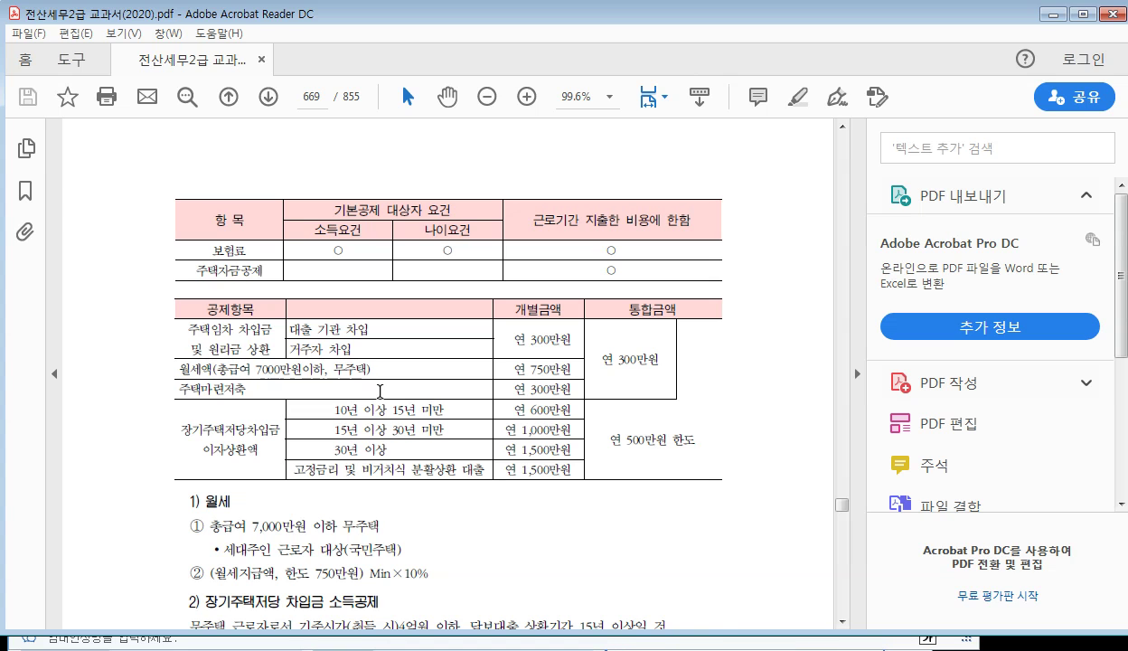
pyautogui.scroll(-2, 380, 391)
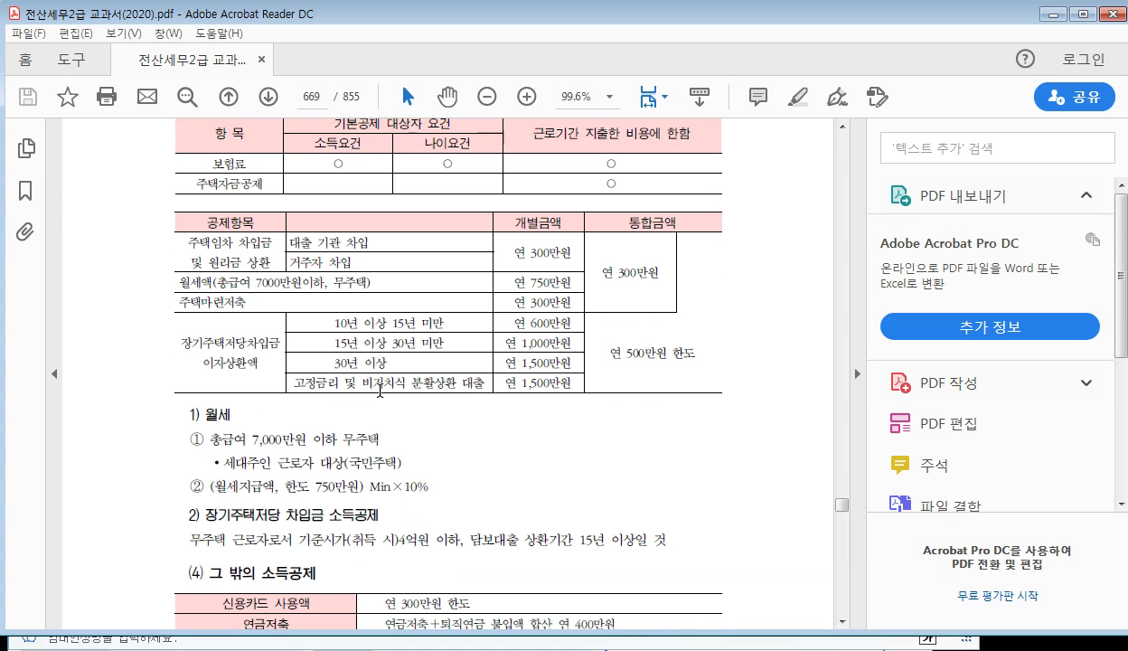
pyautogui.scroll(2, 351, 310)
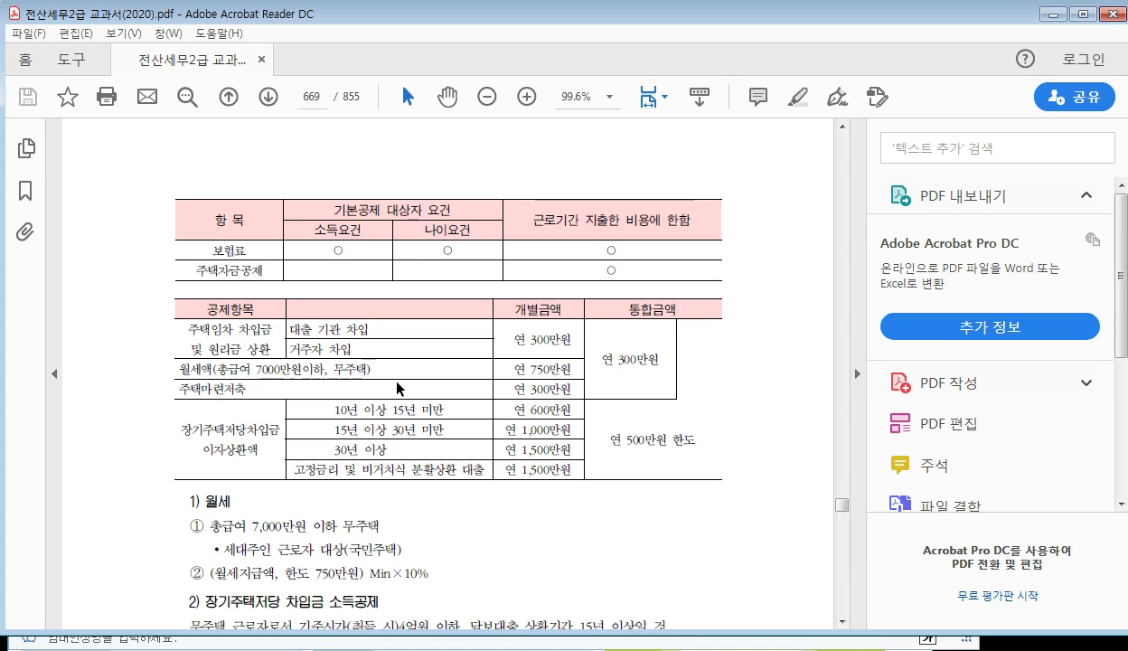
pyautogui.scroll(-3, 396, 380)
pyautogui.scroll(-3, 396, 380)
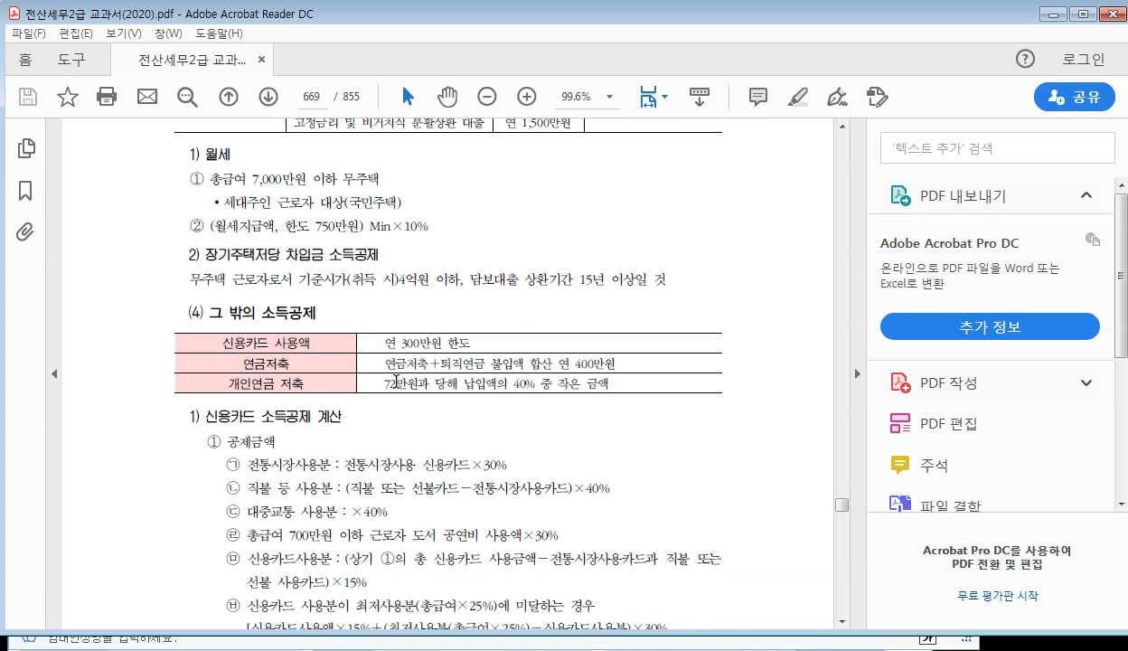
pyautogui.scroll(-2, 380, 378)
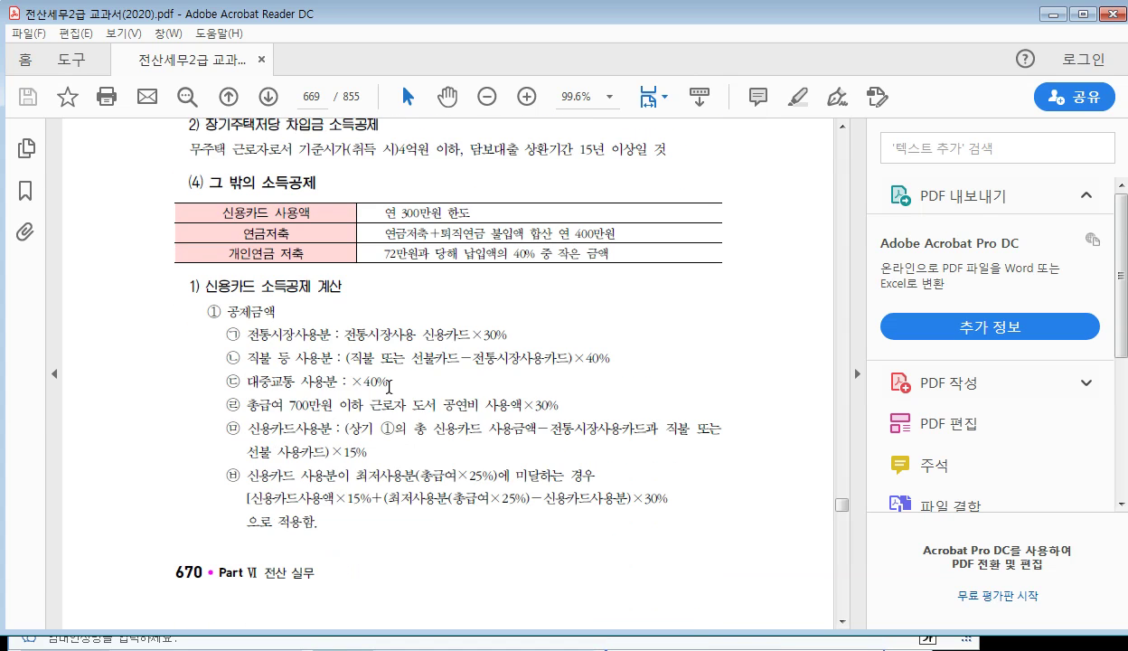
pyautogui.scroll(-3, 400, 381)
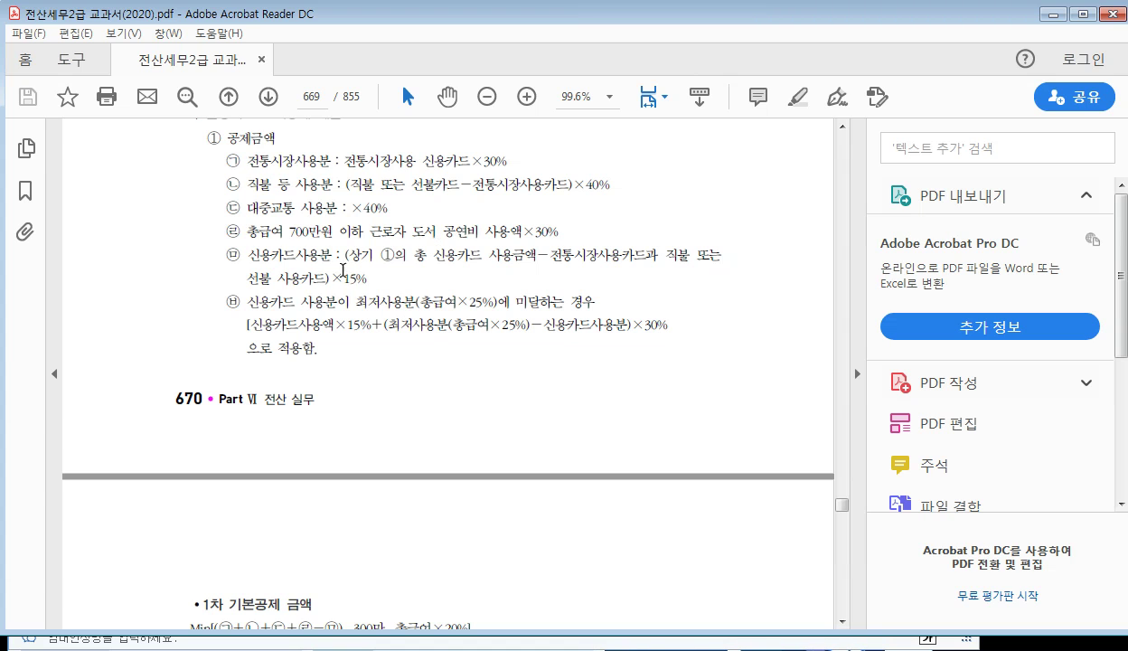
pyautogui.scroll(-2, 371, 307)
# Step: Skim the 세액공제 table and sections 5 to 9 on the 소득명세 through 연말정산 자료 입력 screens, down to the practice question
pyautogui.scroll(-12, 406, 252)
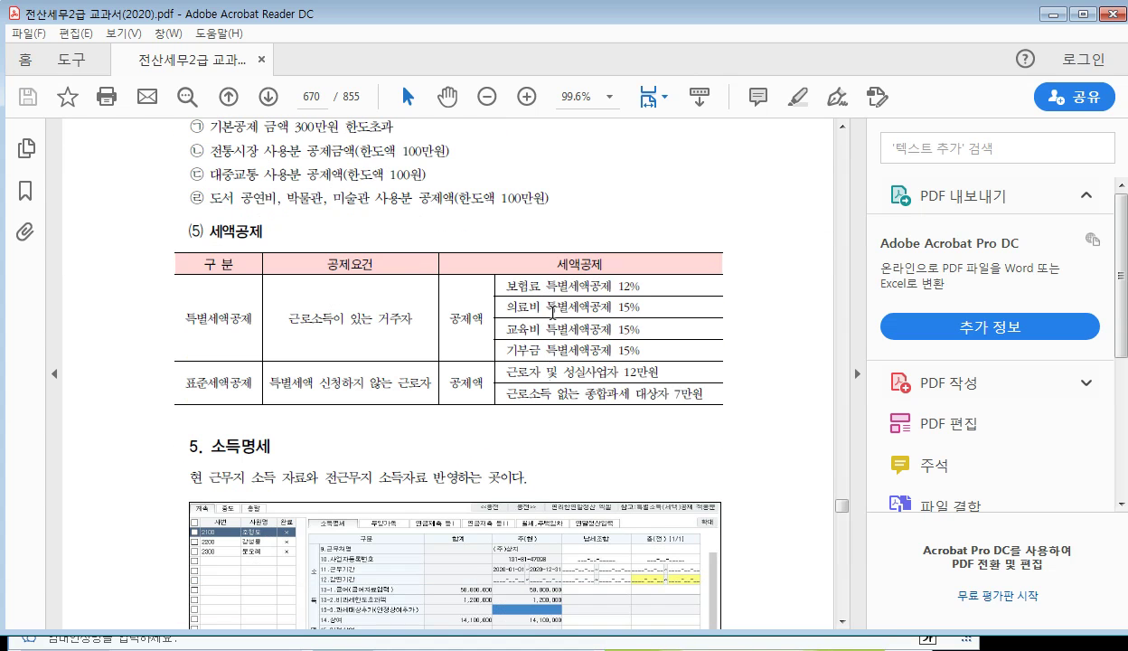
pyautogui.scroll(-6, 442, 312)
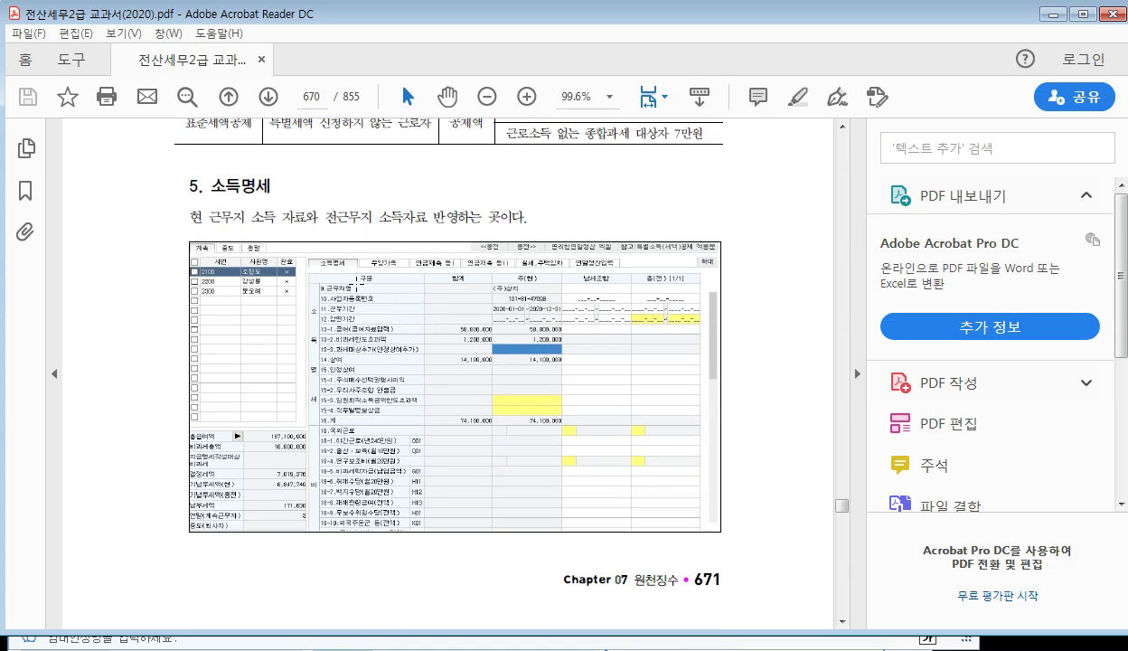
pyautogui.scroll(-19, 347, 275)
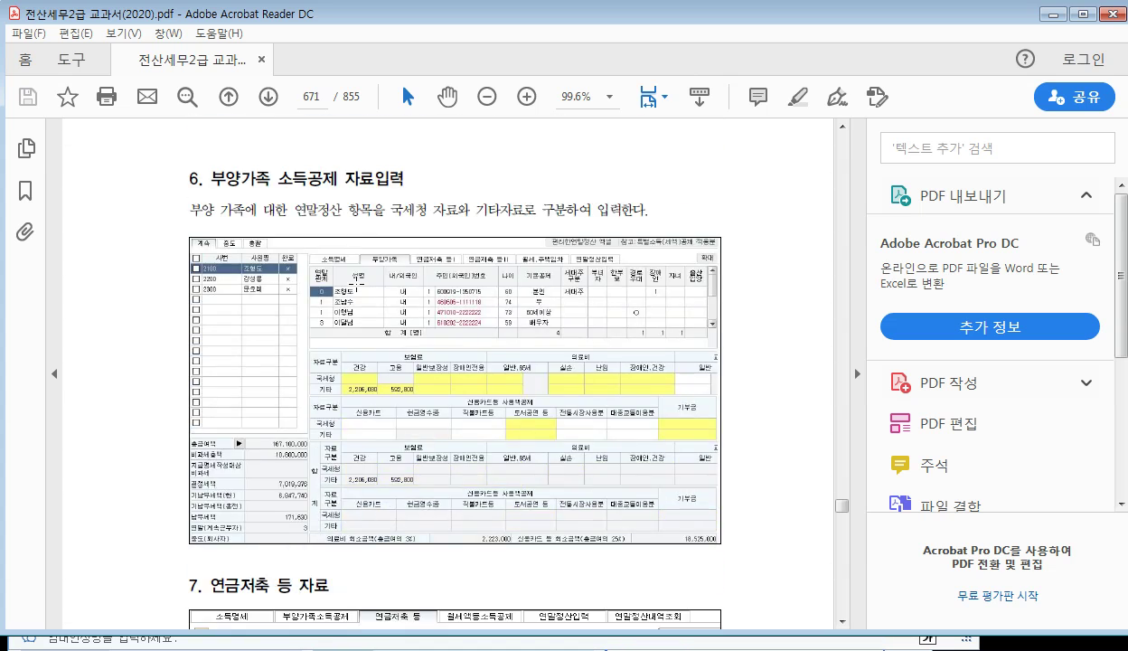
pyautogui.scroll(-20, 355, 284)
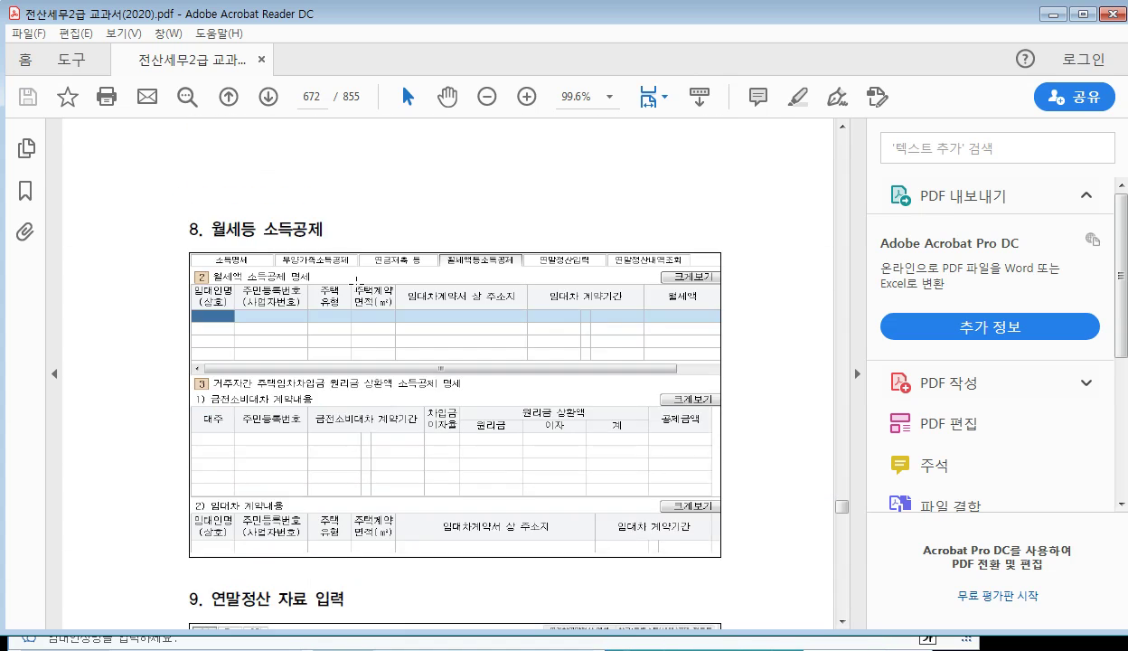
pyautogui.scroll(-12, 356, 283)
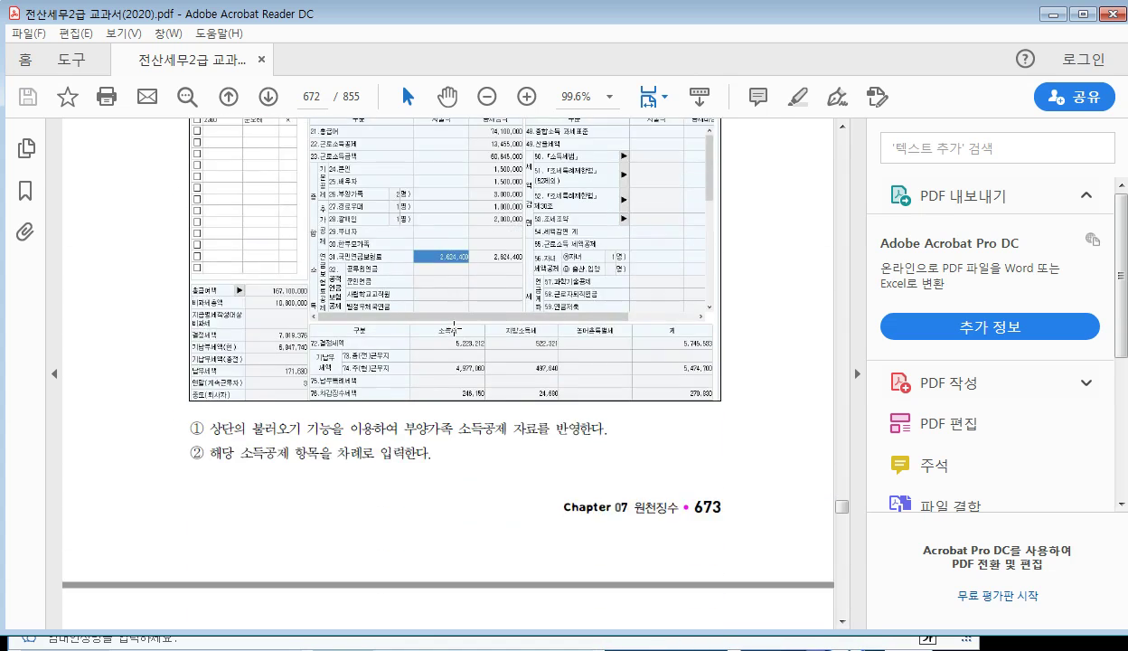
pyautogui.scroll(-8, 455, 329)
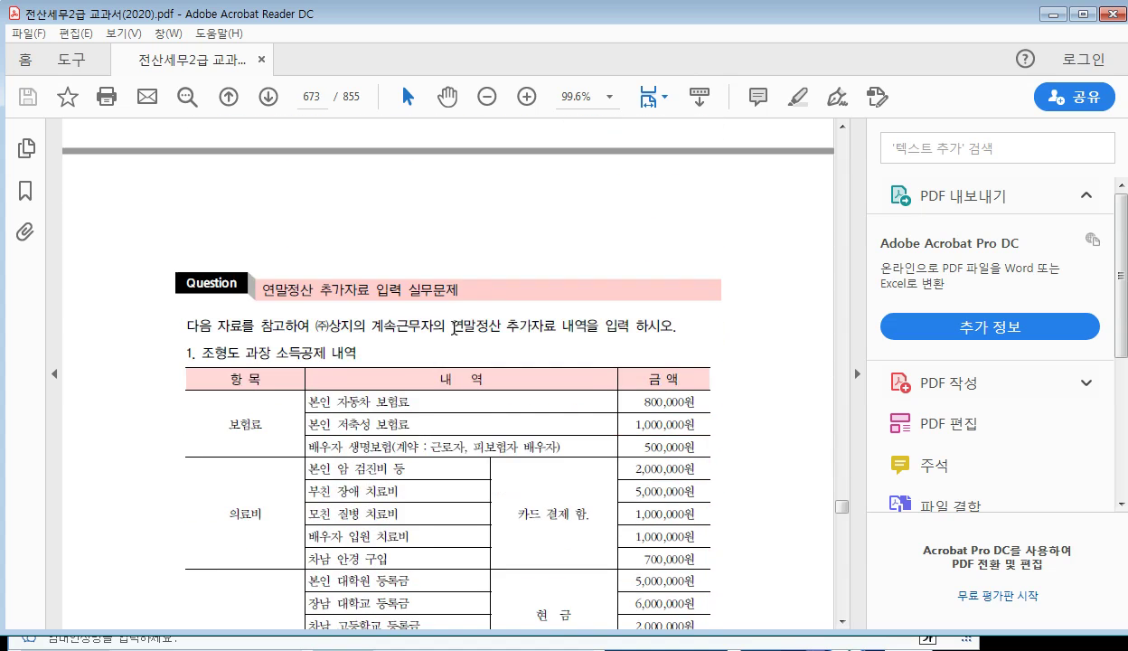
# Step: Review the first employee's 소득공제 내역 in the 연말정산 추가자료 입력 question, from 보험료 to 장기주택저당차입금 이자 상환액
pyautogui.scroll(-1, 455, 335)
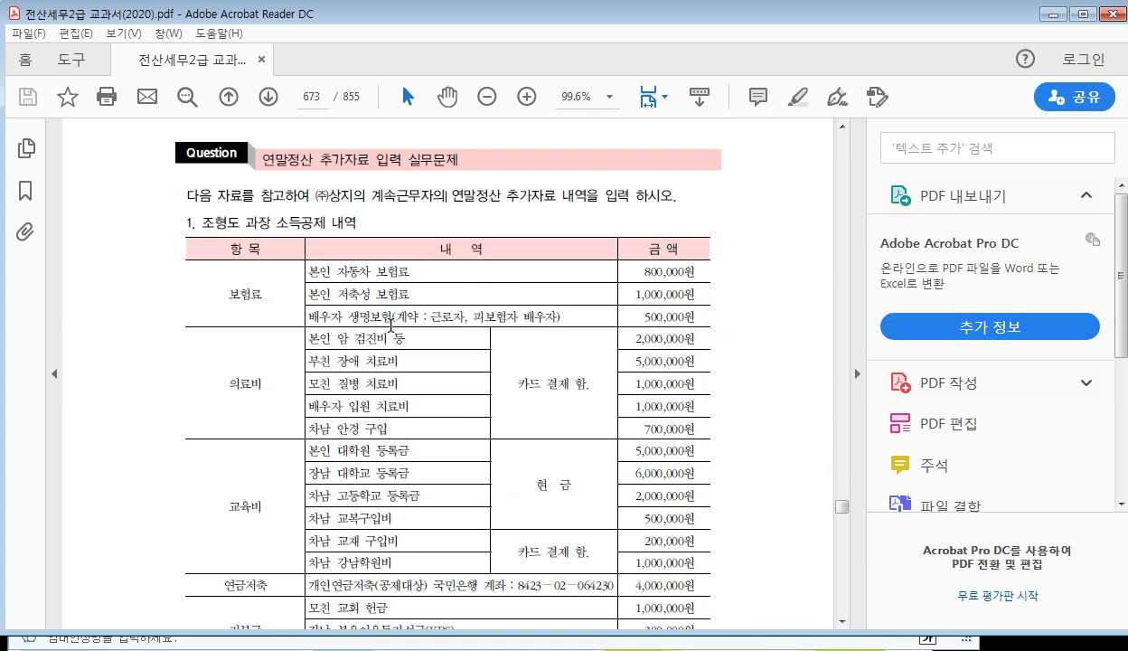
pyautogui.scroll(-14, 391, 326)
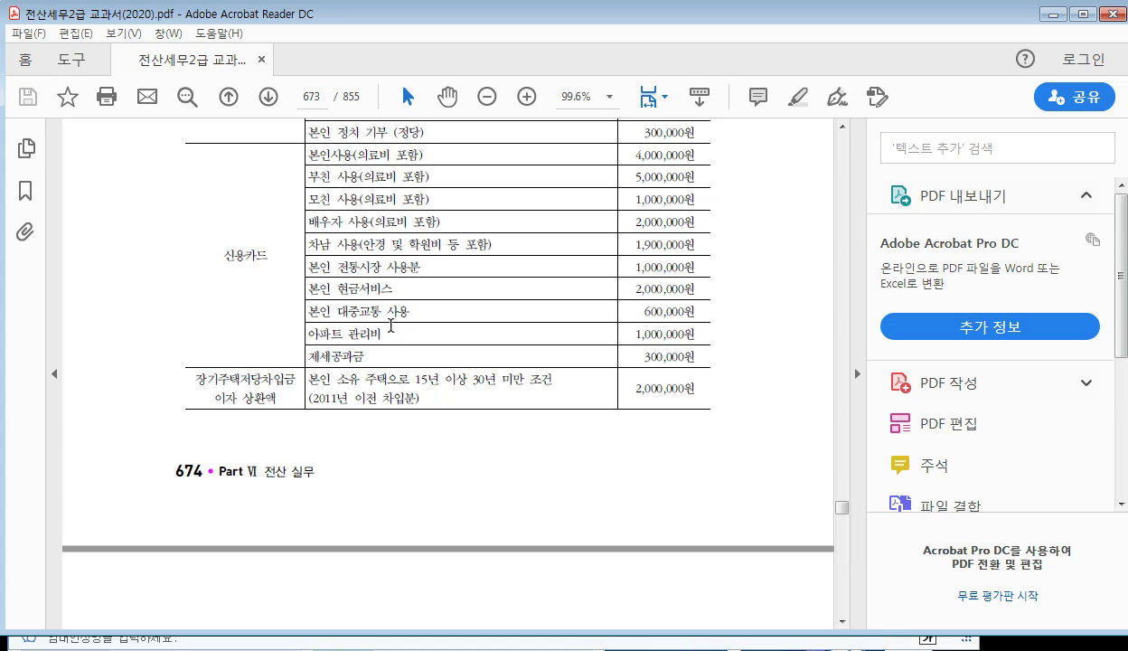
pyautogui.scroll(10, 219, 194)
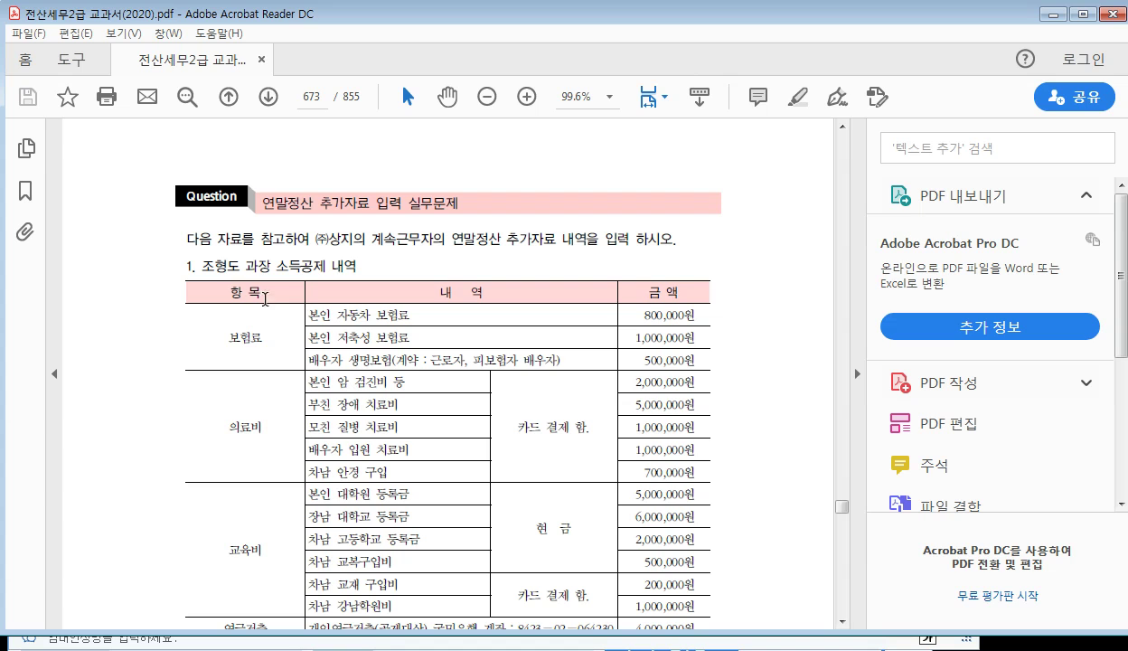
pyautogui.scroll(-3, 338, 340)
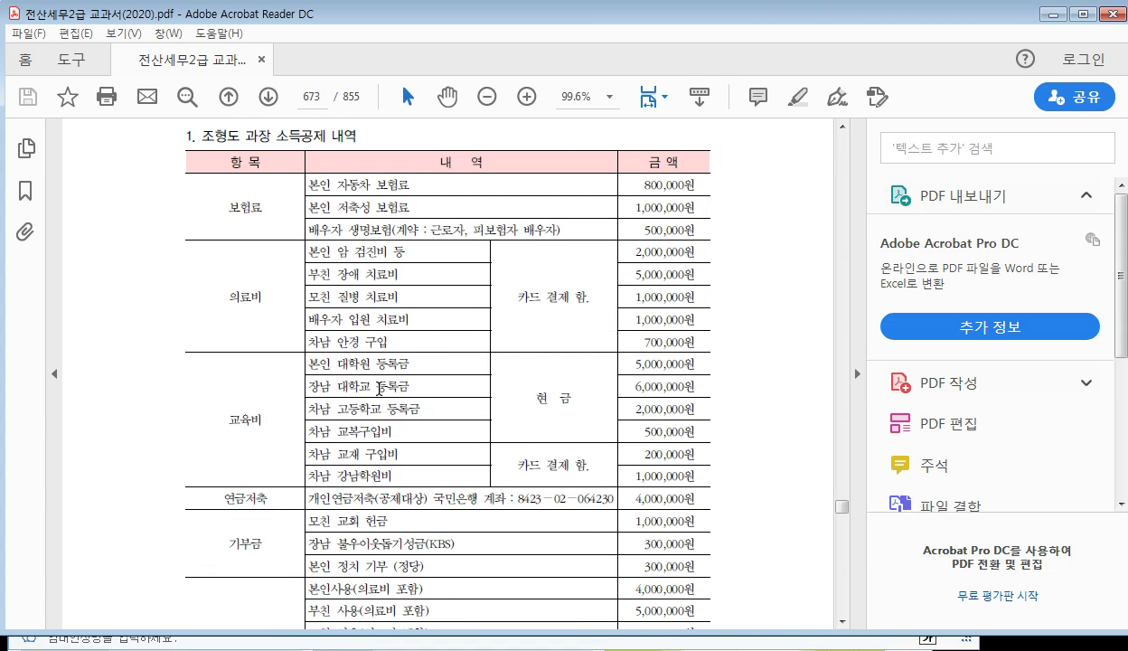
pyautogui.scroll(5, 379, 389)
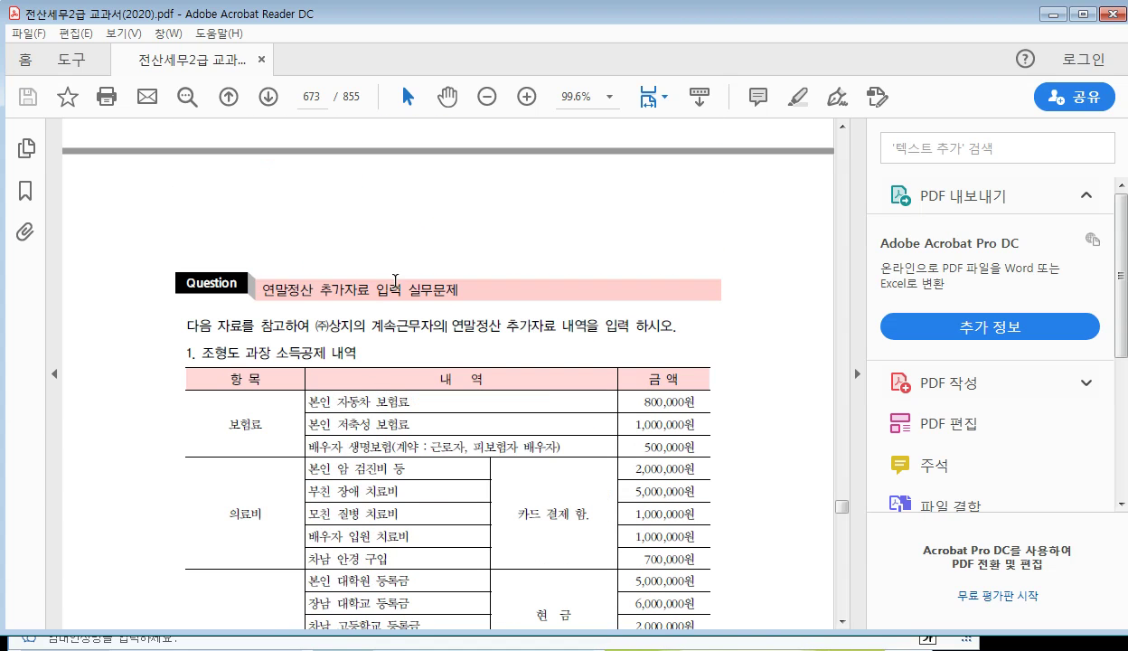
pyautogui.scroll(-1, 388, 359)
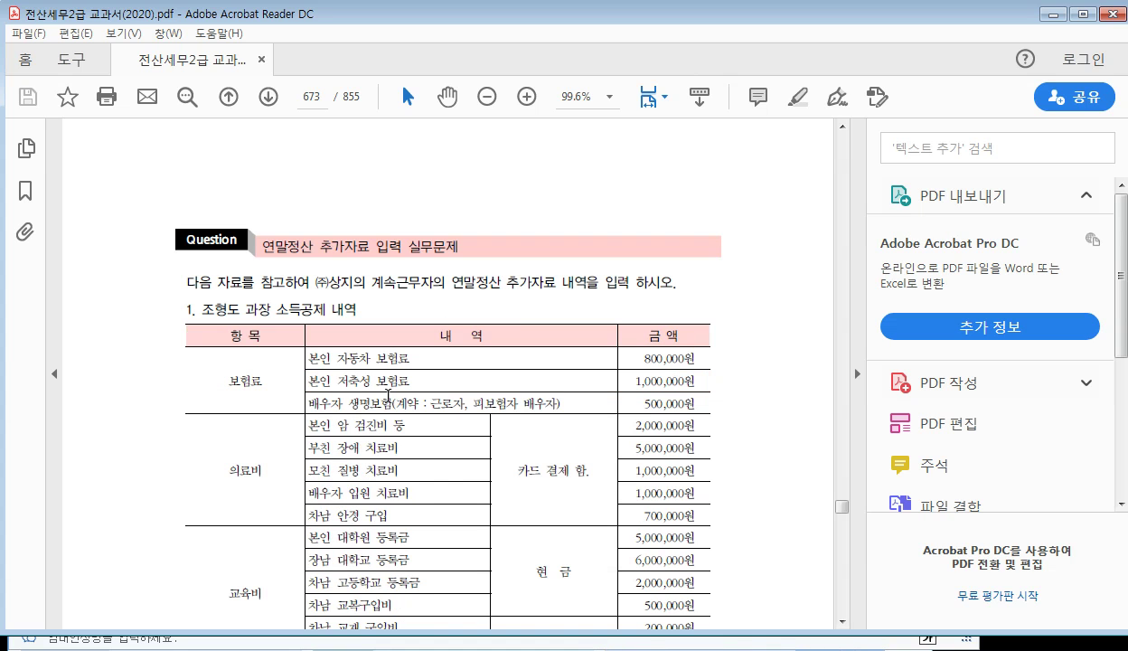
pyautogui.scroll(-2, 600, 402)
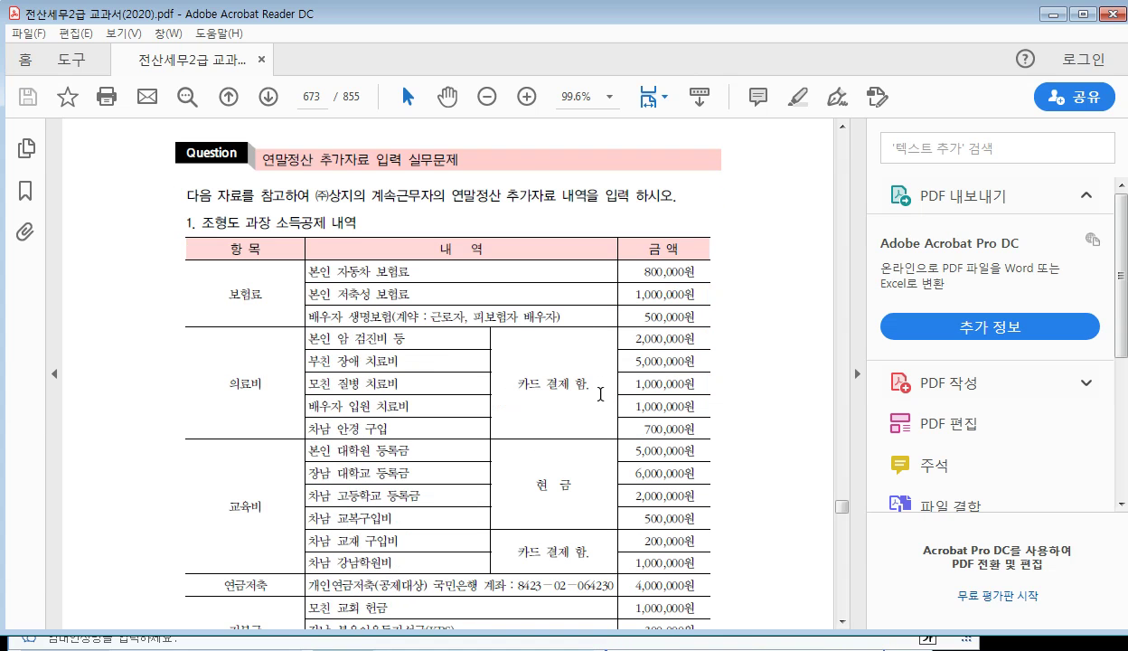
pyautogui.scroll(-2, 586, 384)
pyautogui.scroll(-2, 621, 453)
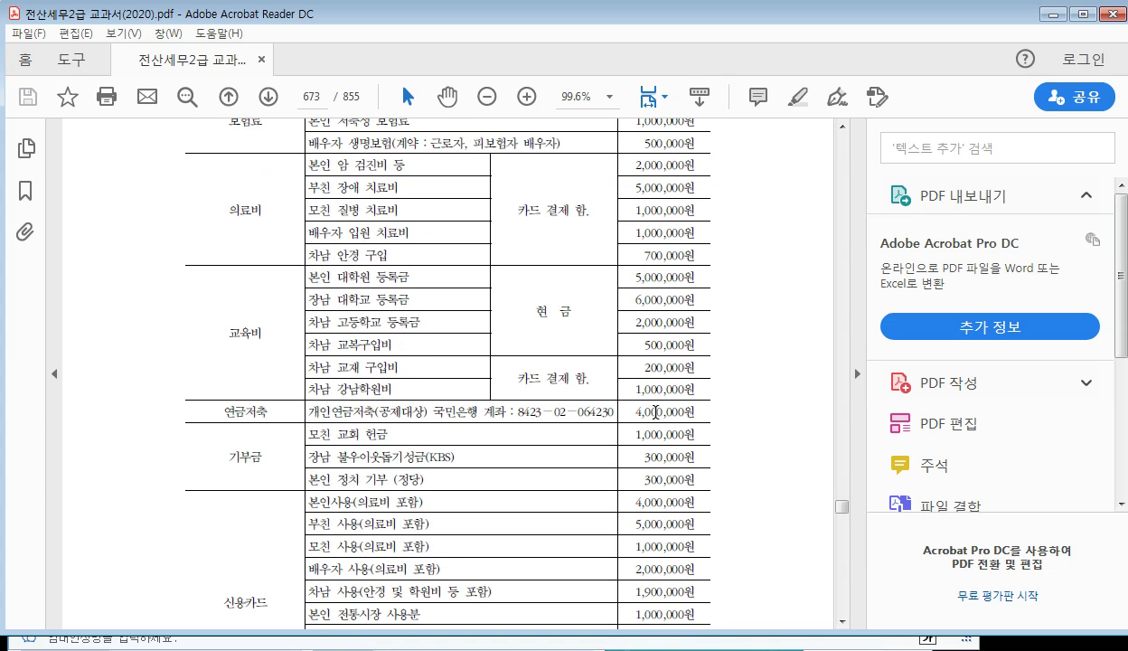
pyautogui.scroll(-2, 623, 424)
pyautogui.scroll(-2, 500, 363)
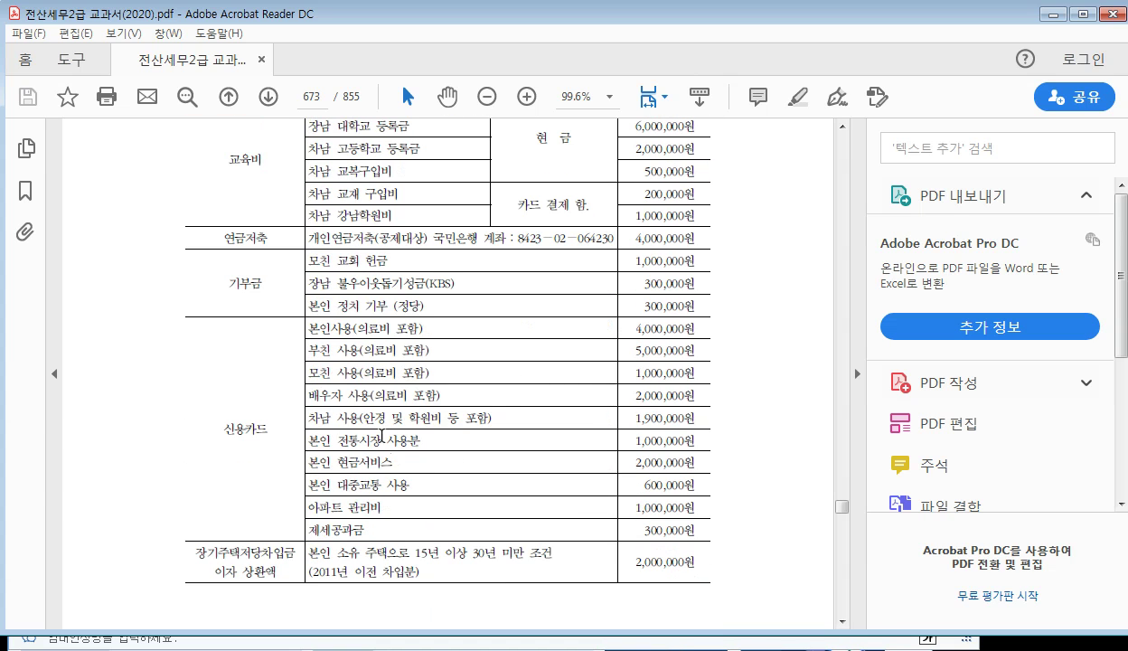
pyautogui.scroll(-2, 477, 462)
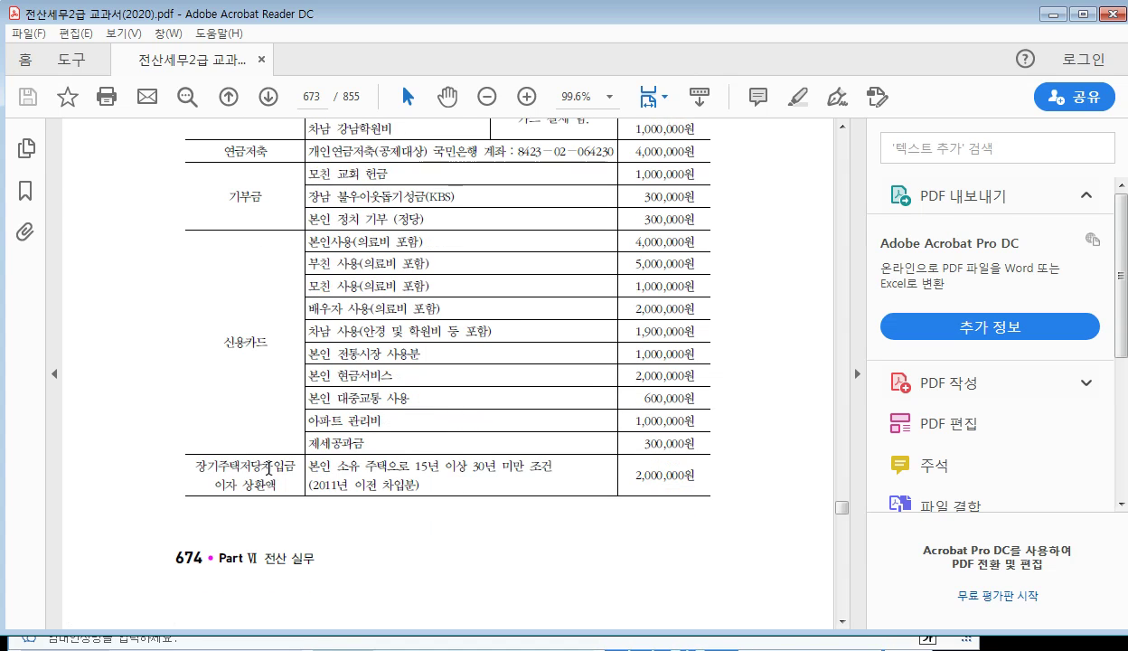
pyautogui.scroll(-8, 269, 467)
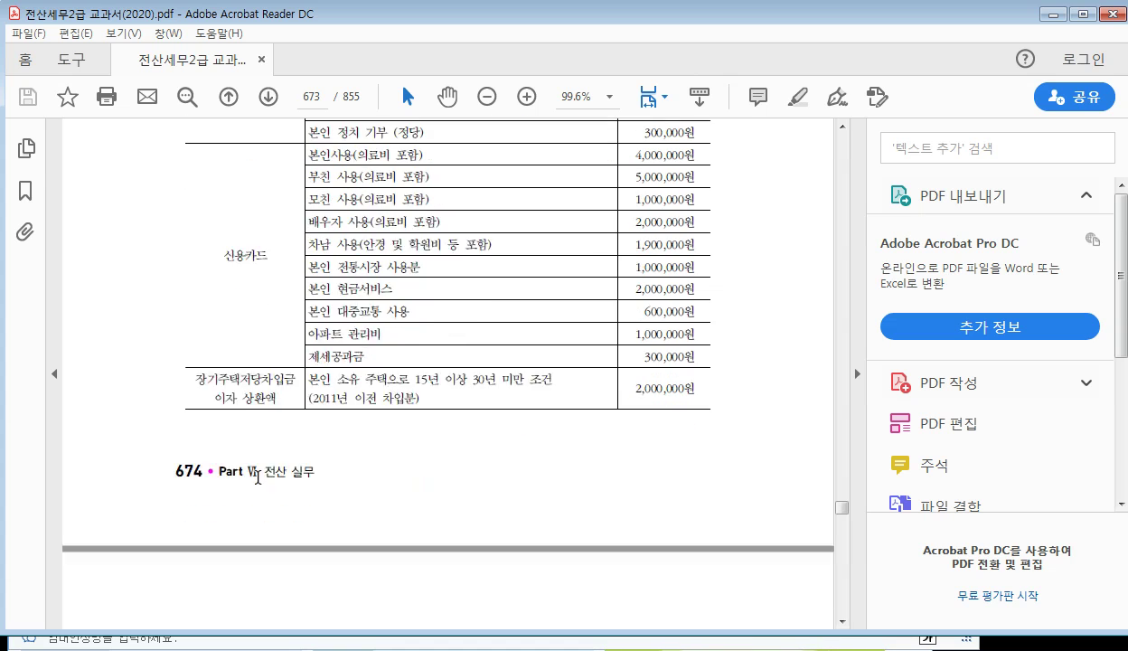
# Step: Compare the question's deduction items with the model answer on page 675, and switch back to the 연말정산추가자료입력 window
pyautogui.scroll(-17, 258, 474)
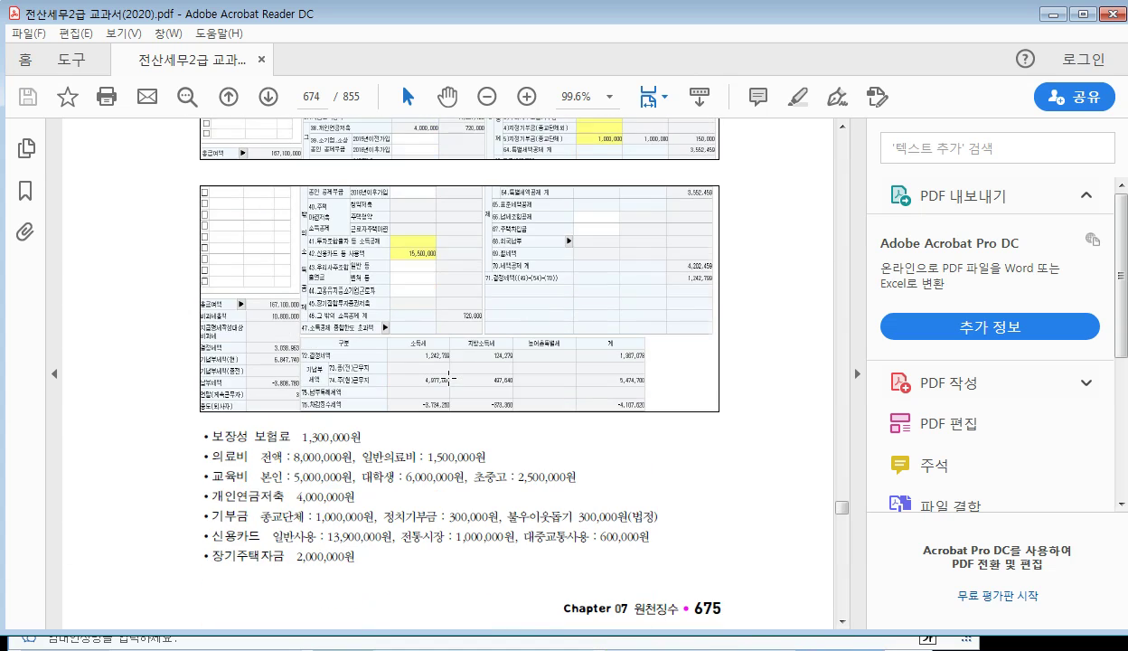
pyautogui.scroll(20, 448, 373)
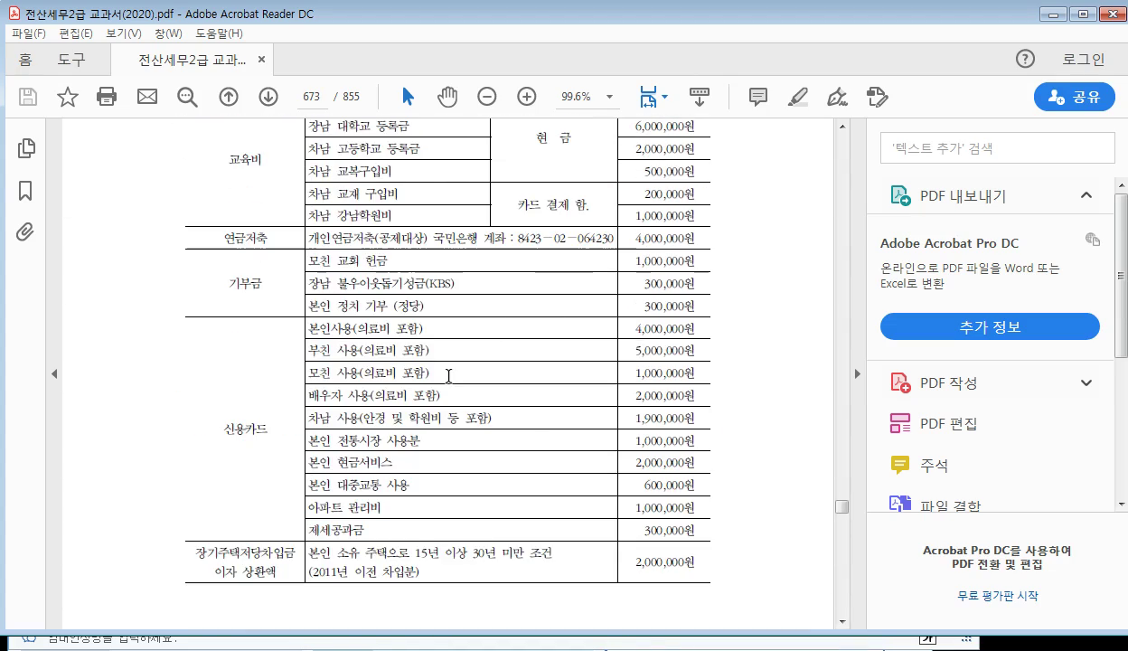
pyautogui.scroll(-17, 601, 281)
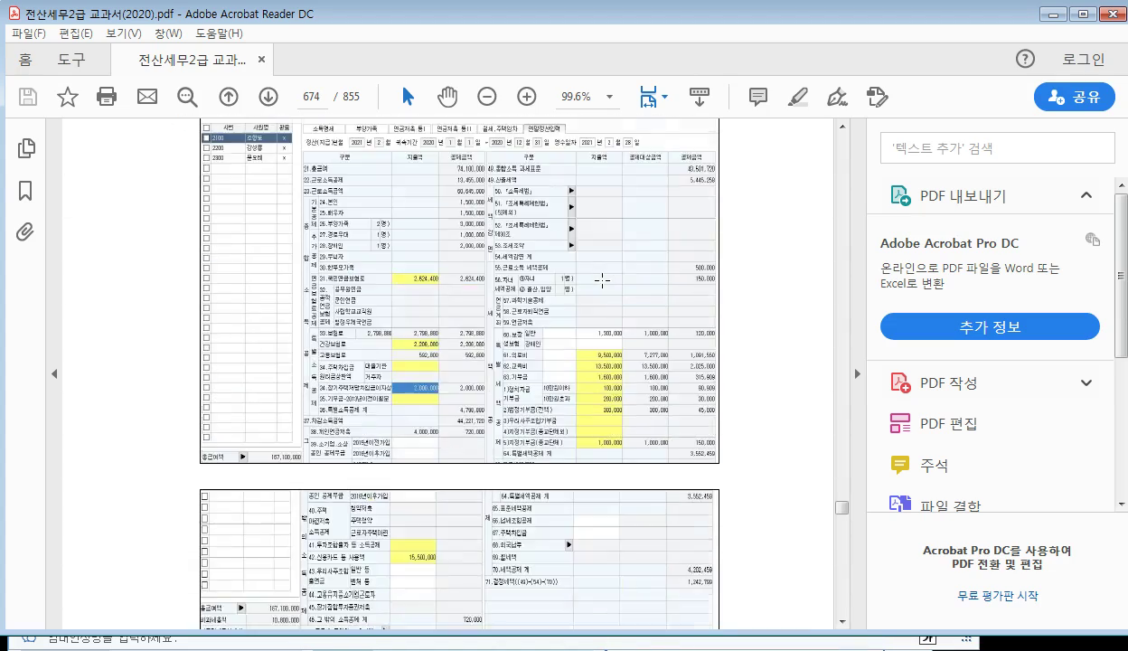
pyautogui.scroll(-10, 602, 281)
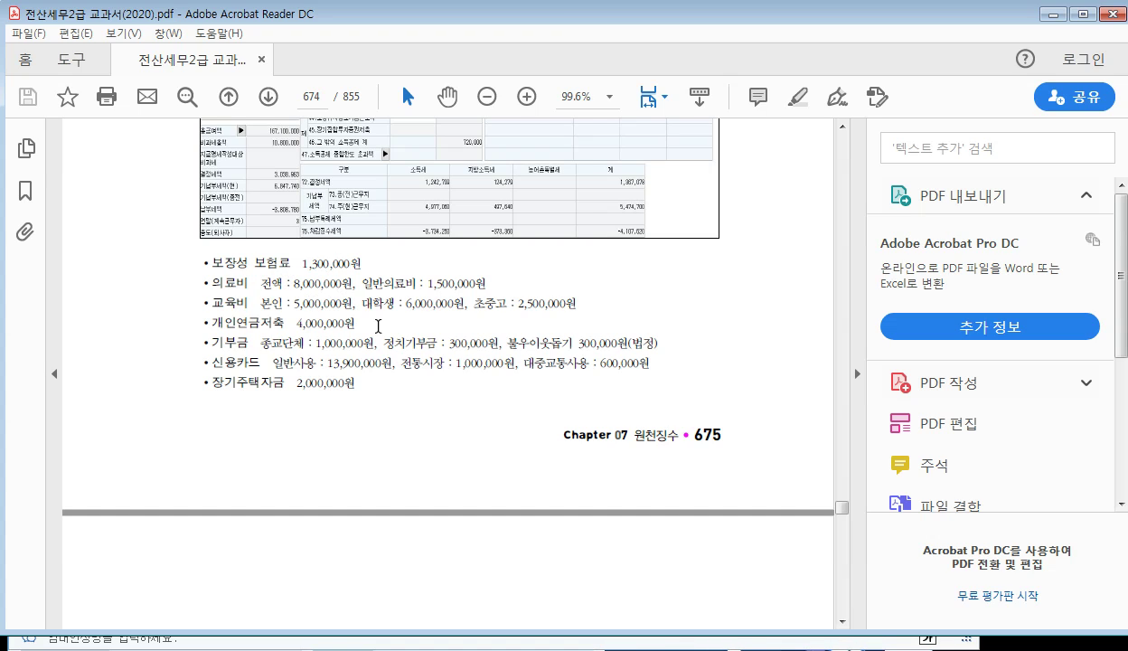
pyautogui.scroll(4, 378, 325)
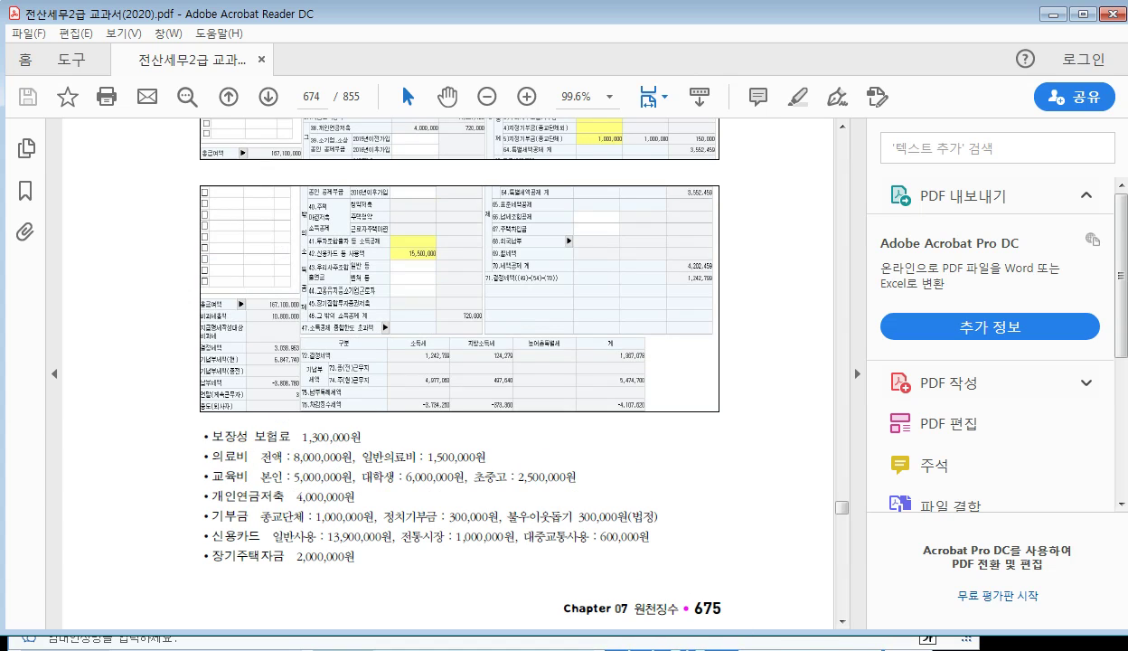
pyautogui.moveTo(752, 649)
pyautogui.click(751, 622)
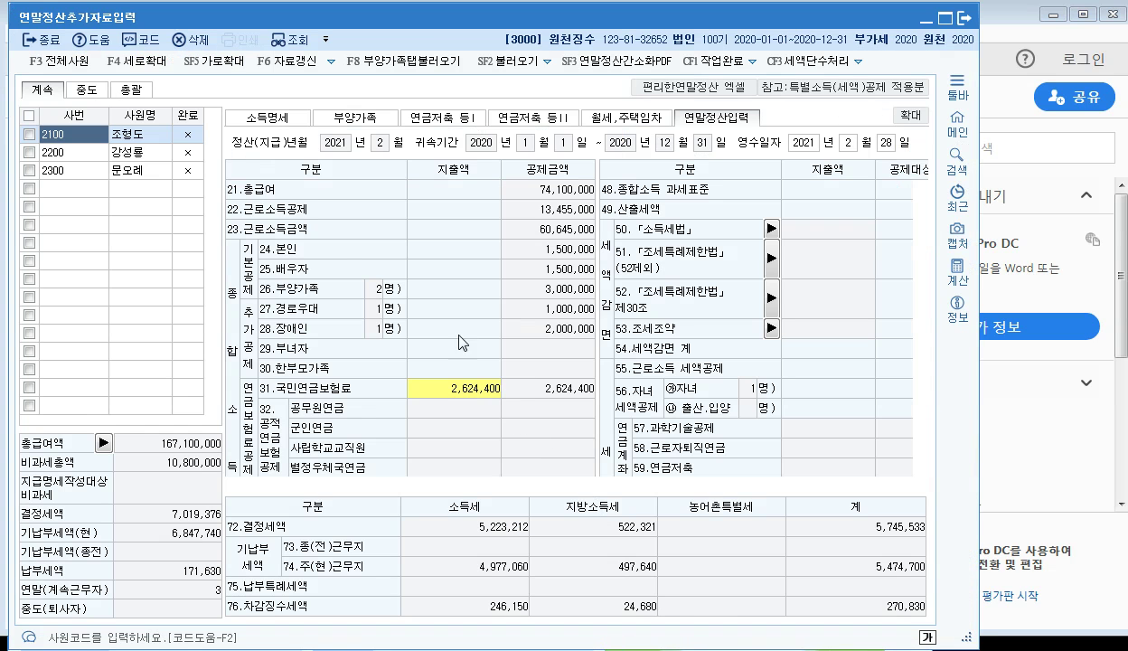